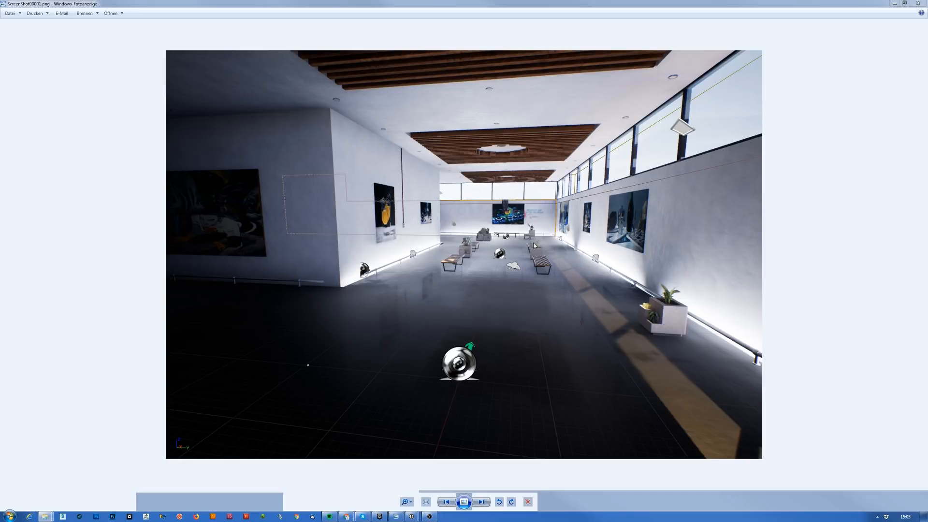
Examine the saved gallery screenshots one after another, comparing the lighting stages up to HighresScreenshot00008.png.
left_click(479, 504)
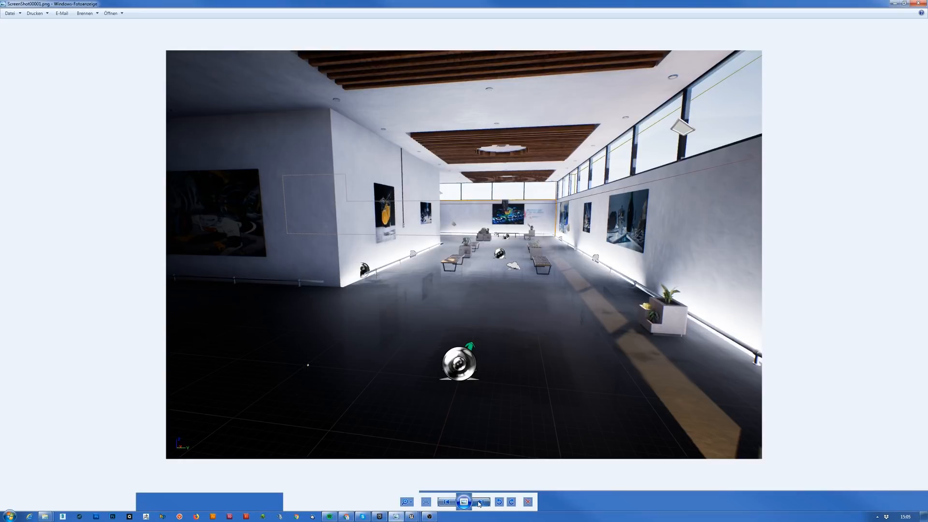
left_click(480, 503)
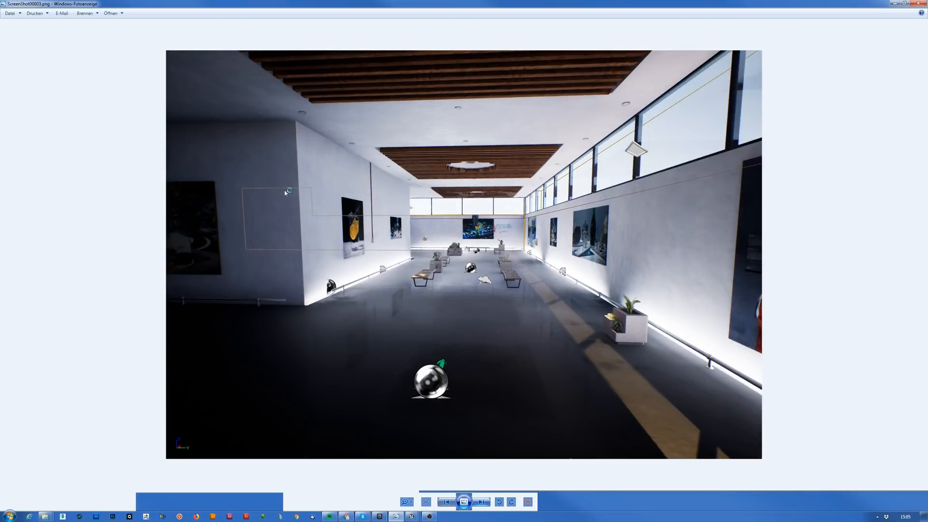
left_click(484, 503)
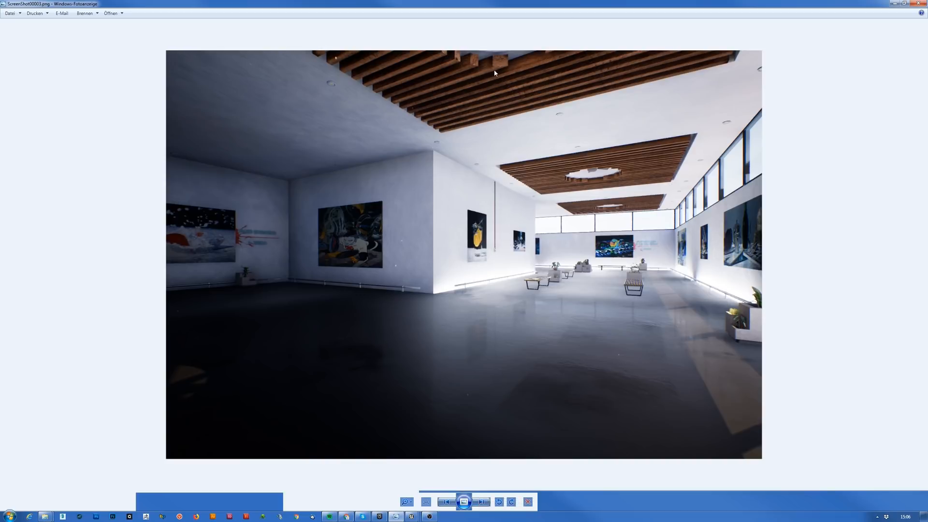
left_click(483, 504)
left_click(482, 504)
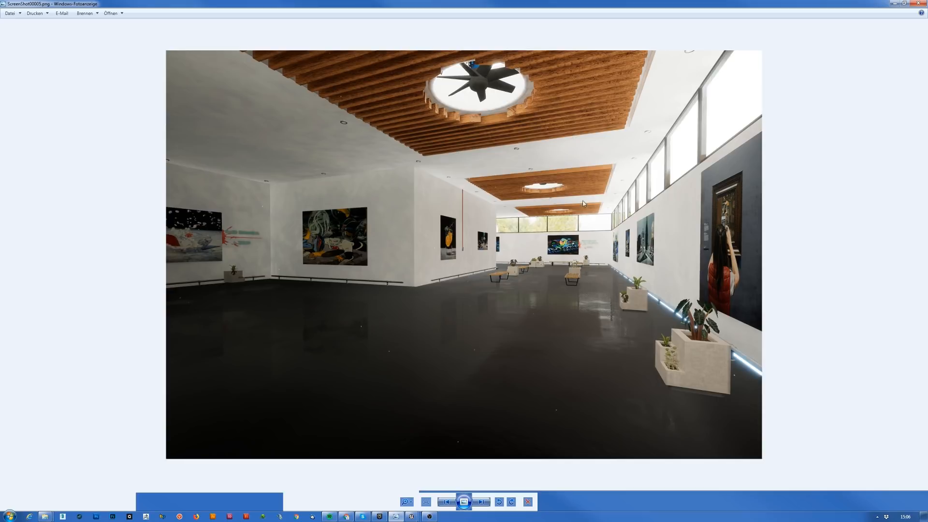
left_click(488, 503)
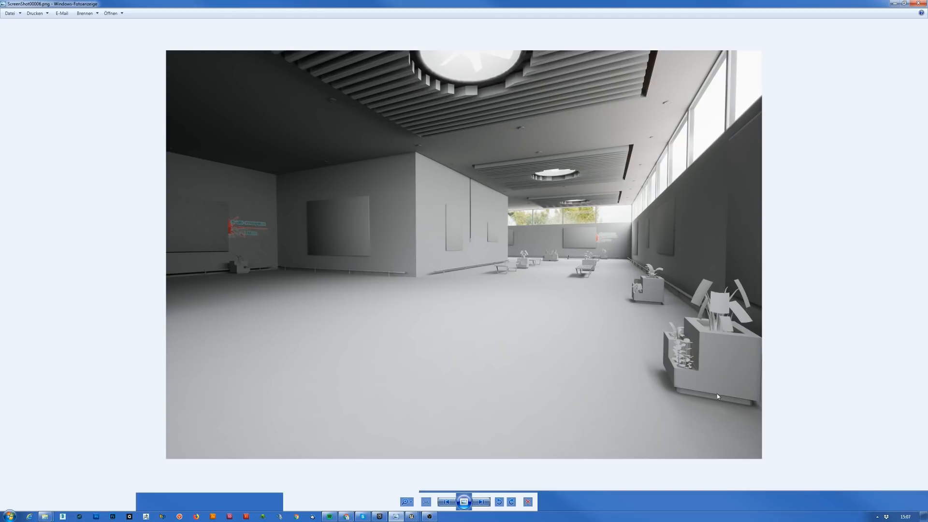
left_click(485, 504)
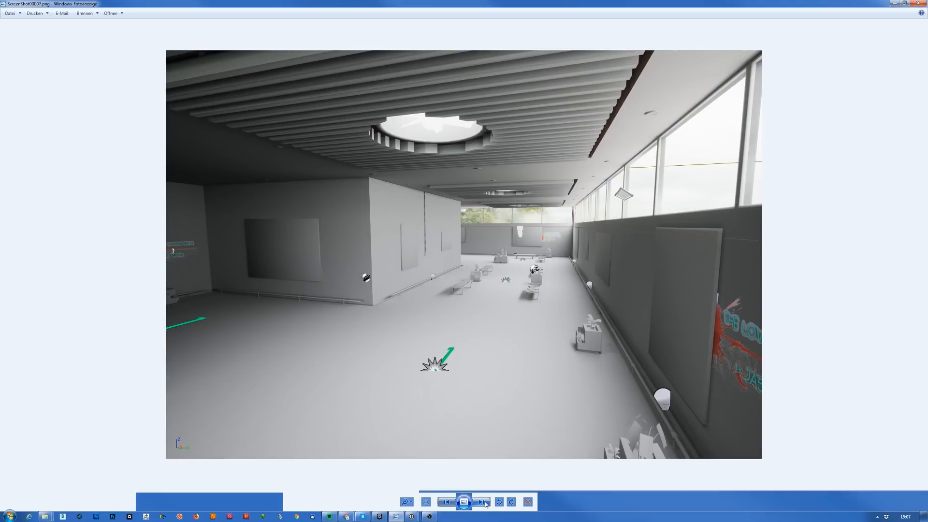
left_click(485, 503)
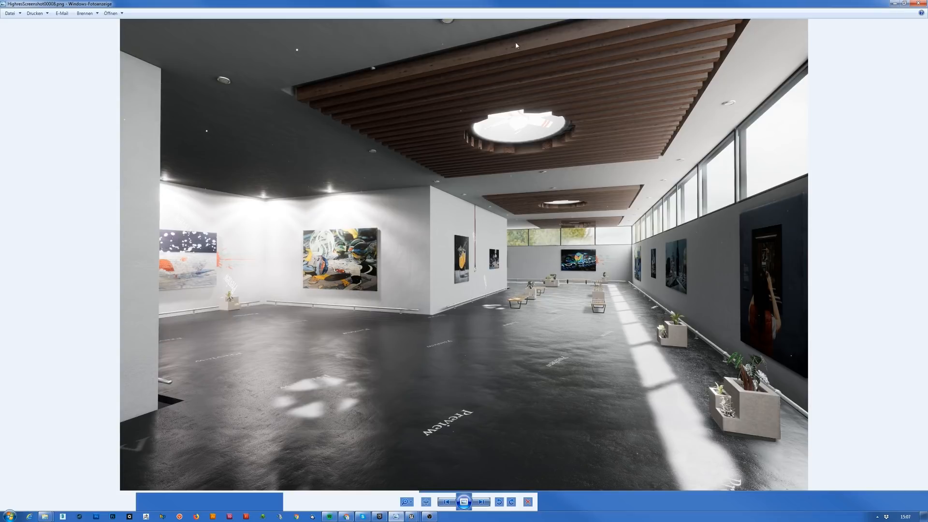
left_click(480, 502)
left_click(480, 502)
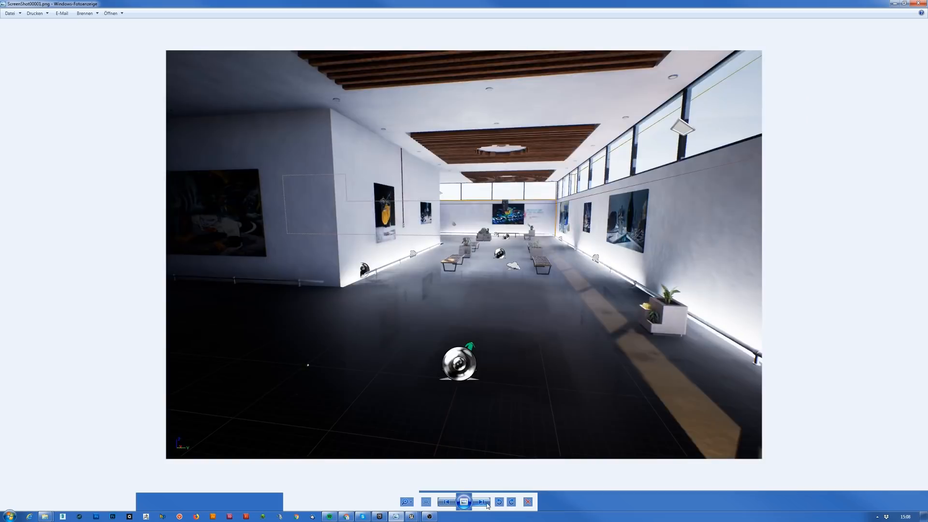
left_click(445, 503)
left_click(445, 502)
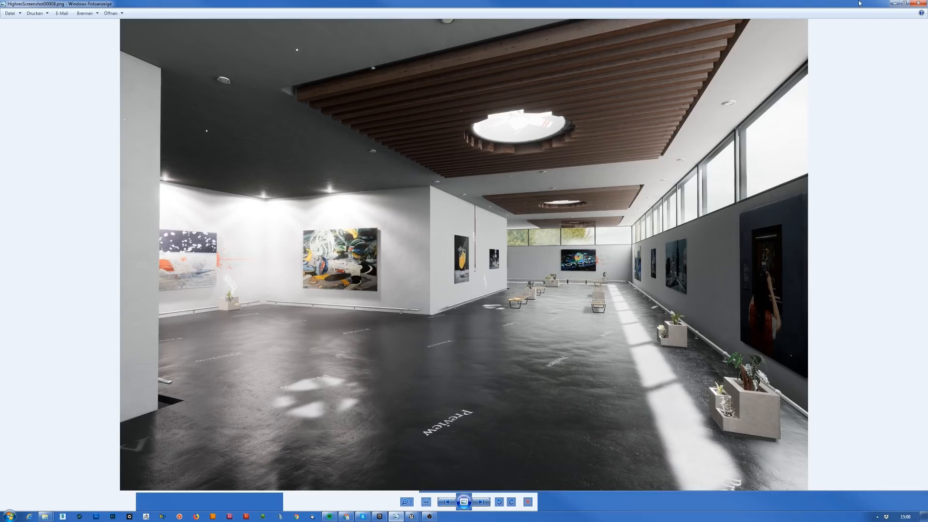
Switch to Unreal Editor and examine the lighting of the gallery's main hall, sunlit floor and spotlit corner.
left_click(894, 3)
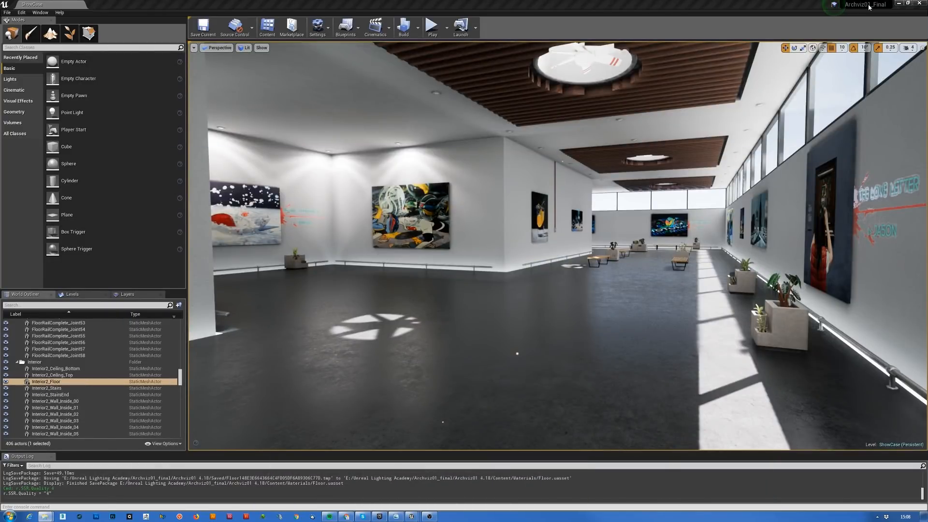
right_click_drag(599, 239, 659, 254)
key("s")
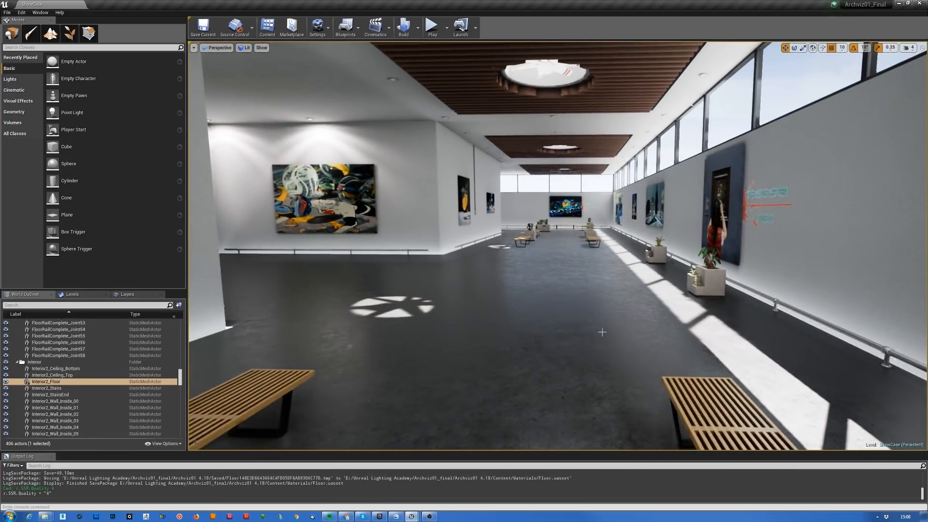
key("w")
mouse_move(607, 331)
right_mouse_down()
mouse_move(638, 319)
mouse_move(555, 350)
mouse_move(454, 338)
mouse_move(469, 337)
right_mouse_up()
key("w")
key("s")
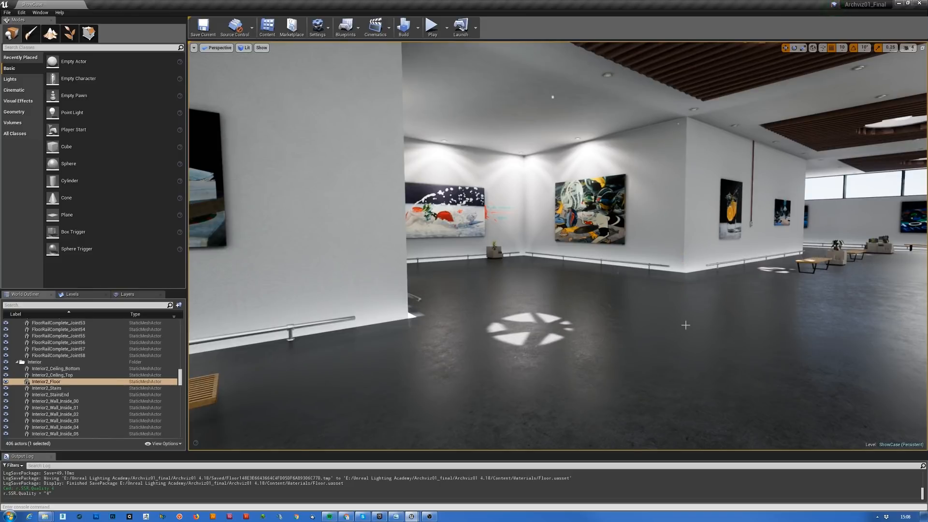
right_click_drag(747, 309, 863, 309)
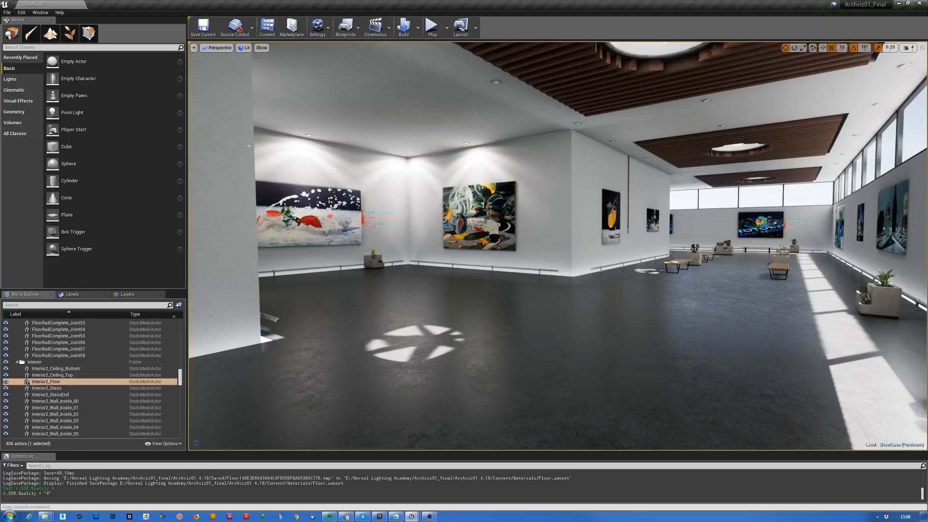
right_click_drag(535, 344, 605, 344)
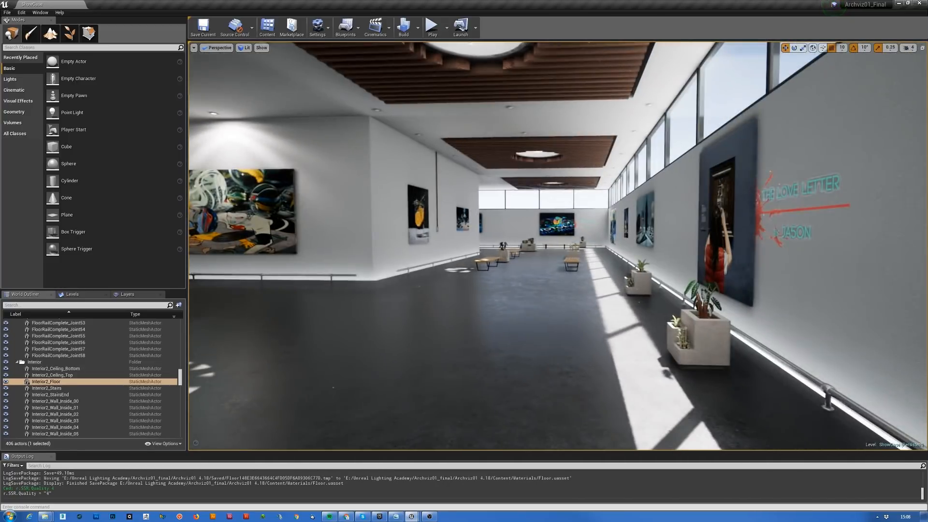
key("s")
key("a")
key("a")
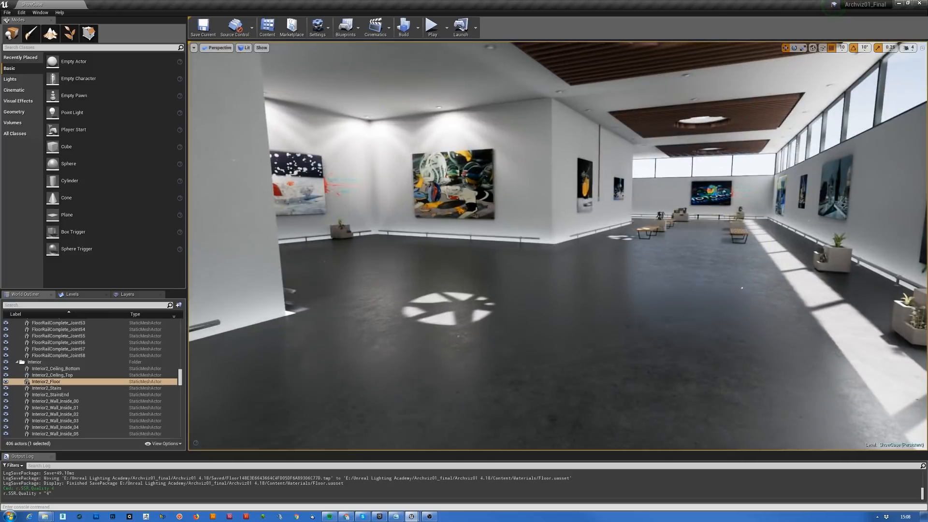
key("w")
right_click_drag(673, 358, 709, 334)
key("a")
key("w")
key("a")
key("w")
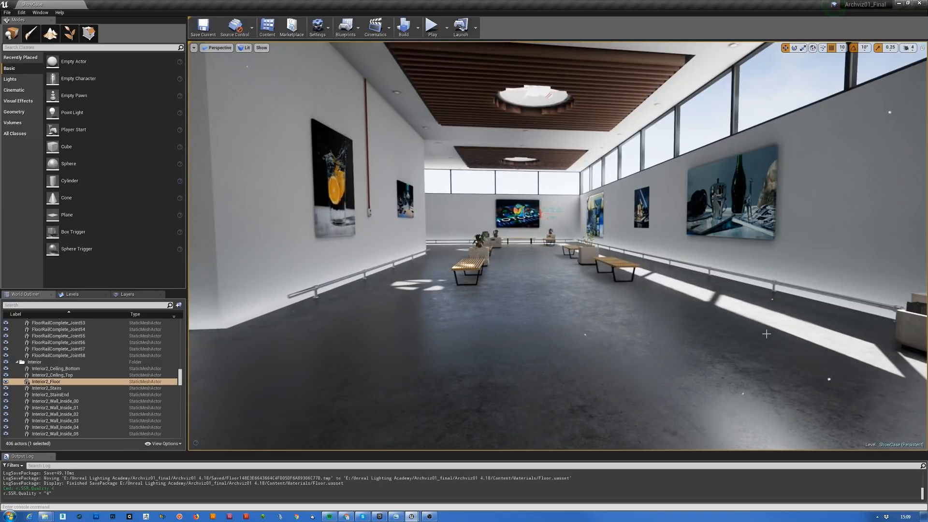
Examine the light at the large window end, on the spotlit paintings and along the wall with the floor rail.
right_click_drag(767, 334, 416, 332)
key("s")
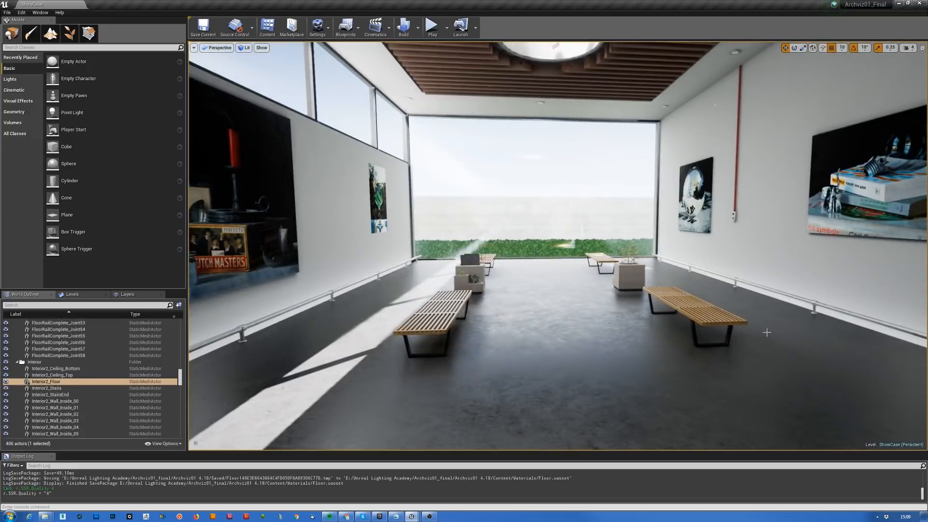
mouse_move(582, 300)
right_mouse_down()
mouse_move(686, 301)
mouse_move(676, 300)
right_mouse_up()
key("s")
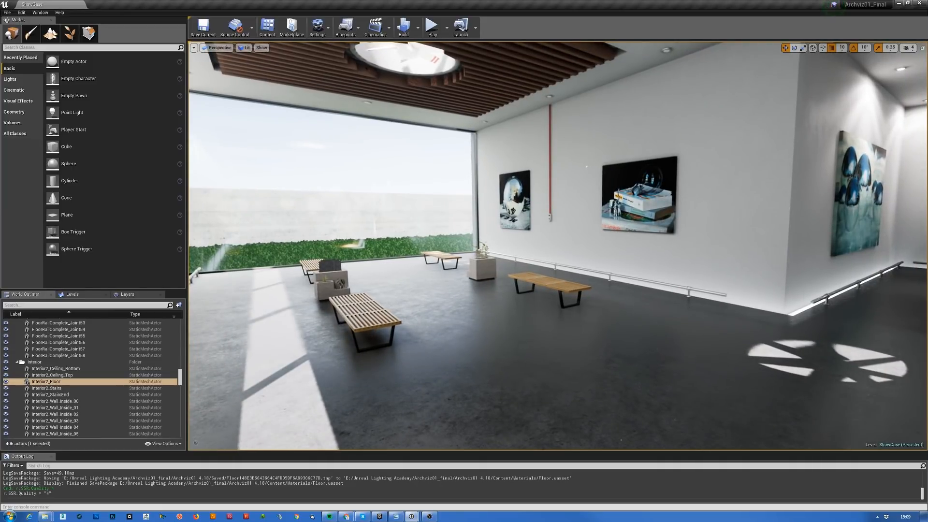
mouse_move(353, 81)
right_mouse_down()
mouse_move(421, 82)
mouse_move(553, 109)
mouse_move(527, 145)
mouse_move(523, 173)
right_mouse_up()
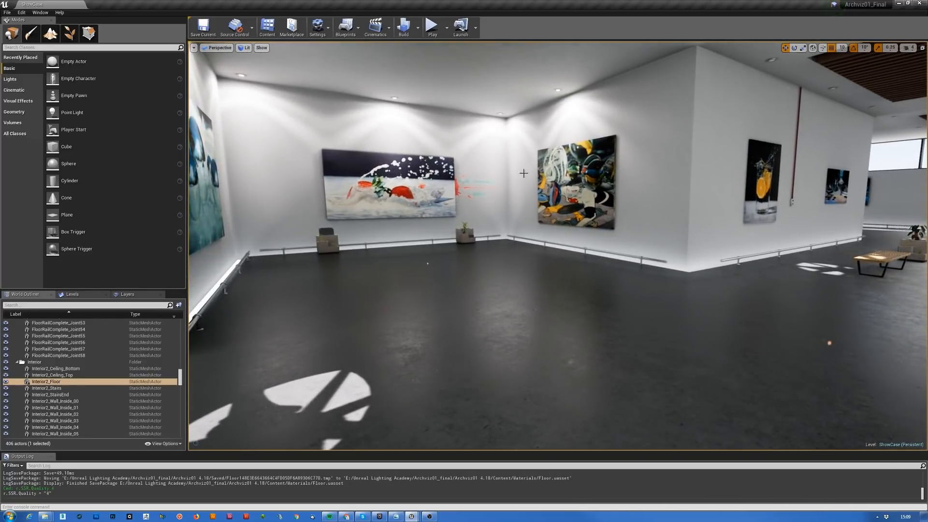
right_click_drag(669, 307, 803, 334)
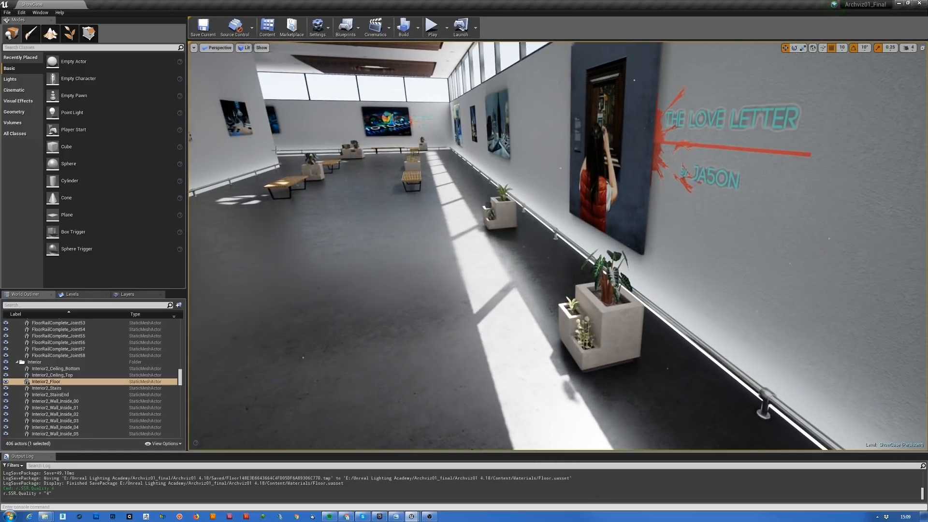
right_click_drag(550, 274, 612, 303)
right_click_drag(654, 334, 717, 340)
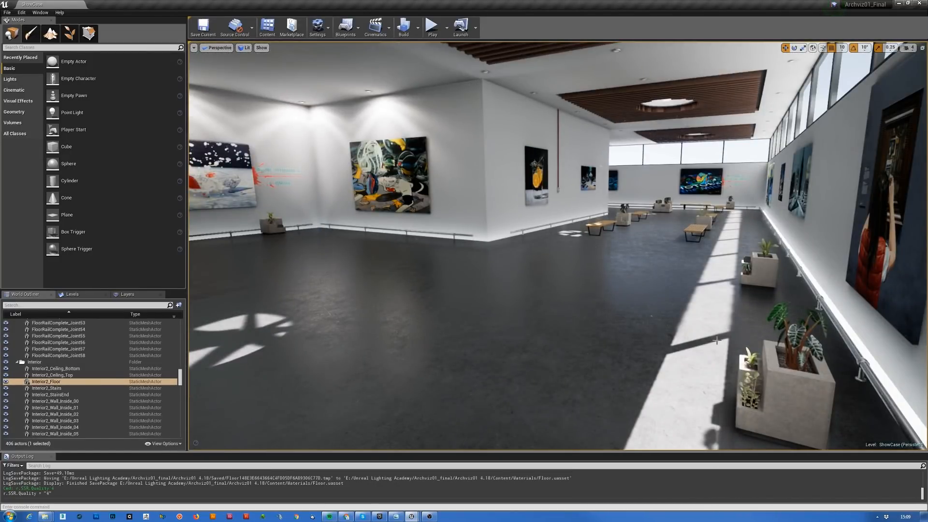
Show the editor icons, select the PointLight6 floor light by the planter, inspect its placement, and hide the icons again.
key("g")
left_click(854, 323)
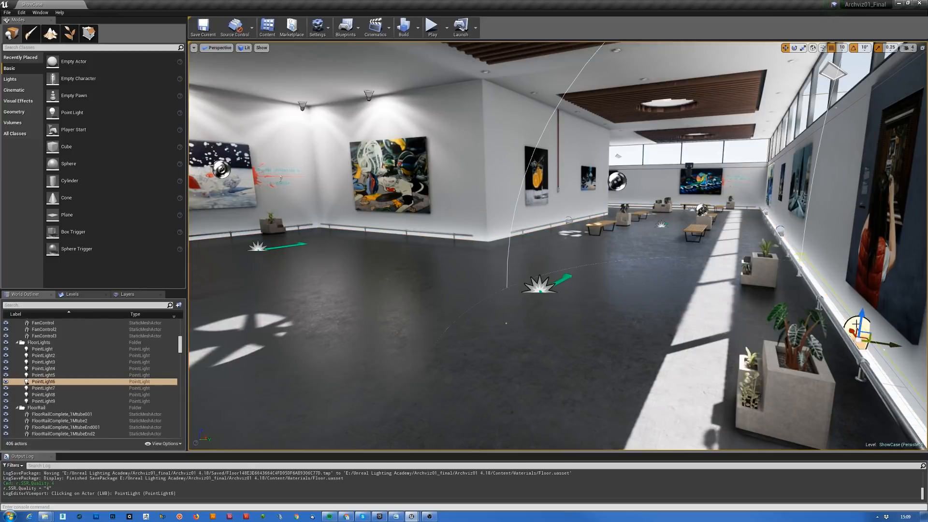
right_click_drag(696, 317, 831, 339)
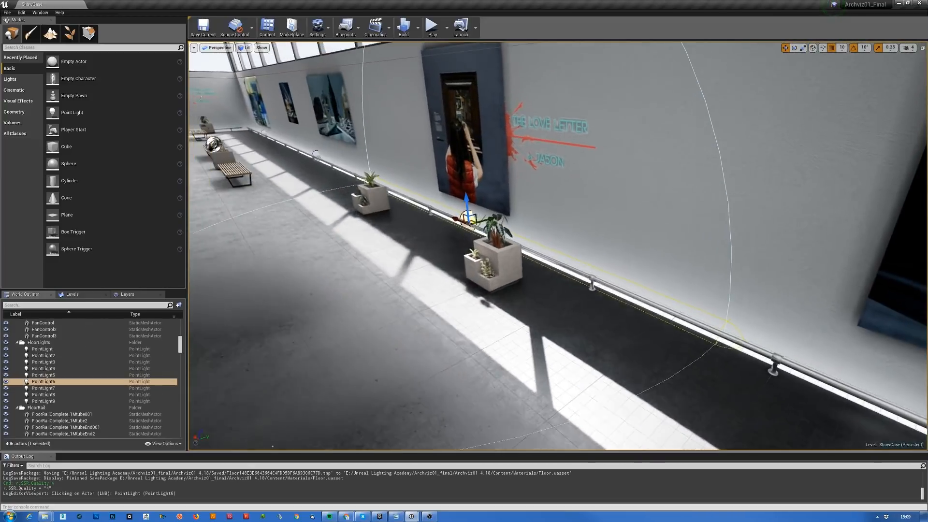
right_click_drag(575, 337, 570, 337)
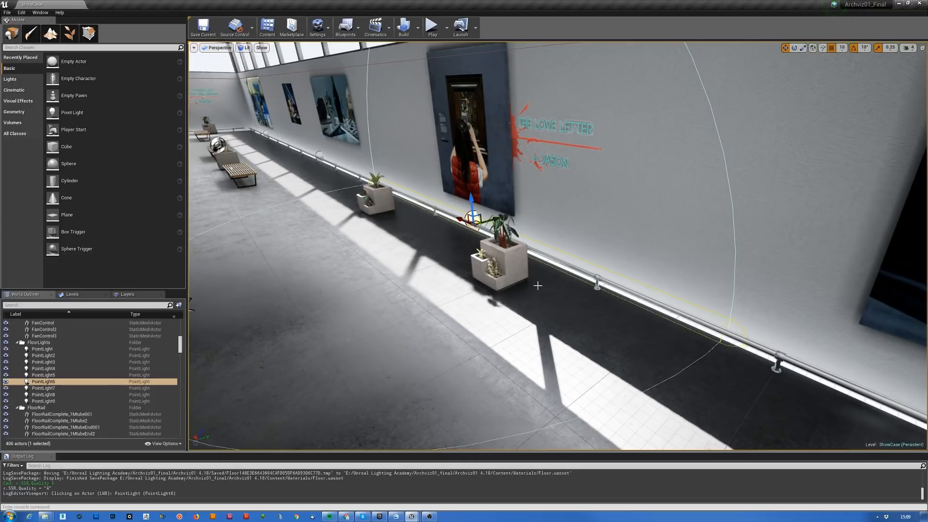
right_click_drag(618, 389, 561, 357)
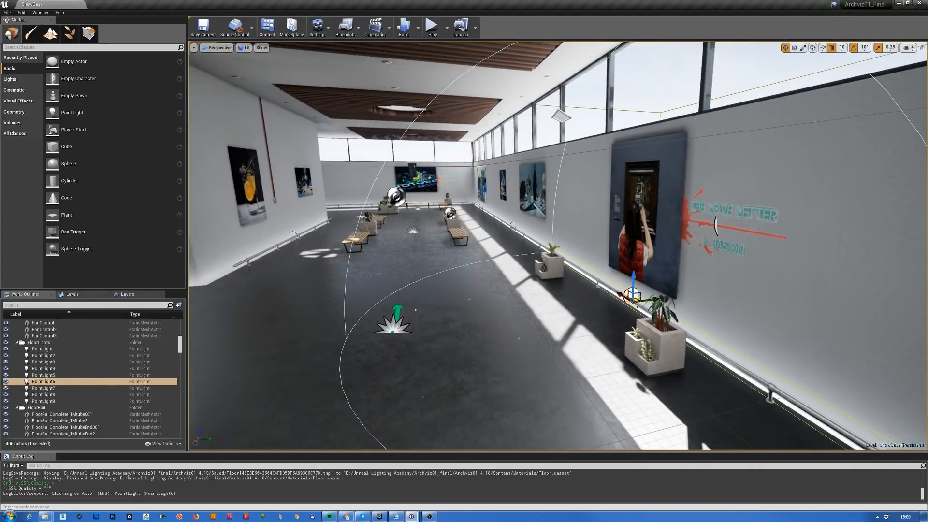
key("g")
Bring the Details of the level's actors into view beside the viewport and select the Interior2_Floor mesh.
right_click_drag(617, 387, 502, 437)
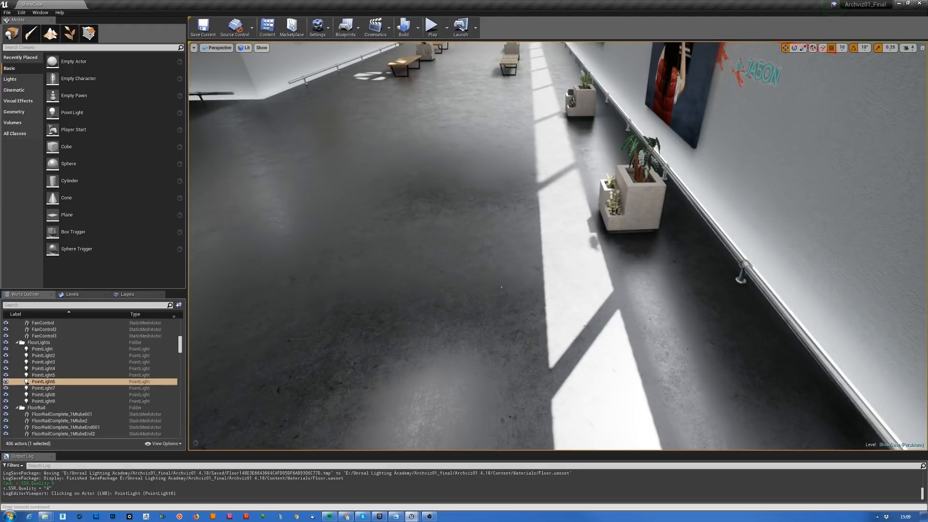
left_click_drag(927, 136, 646, 50)
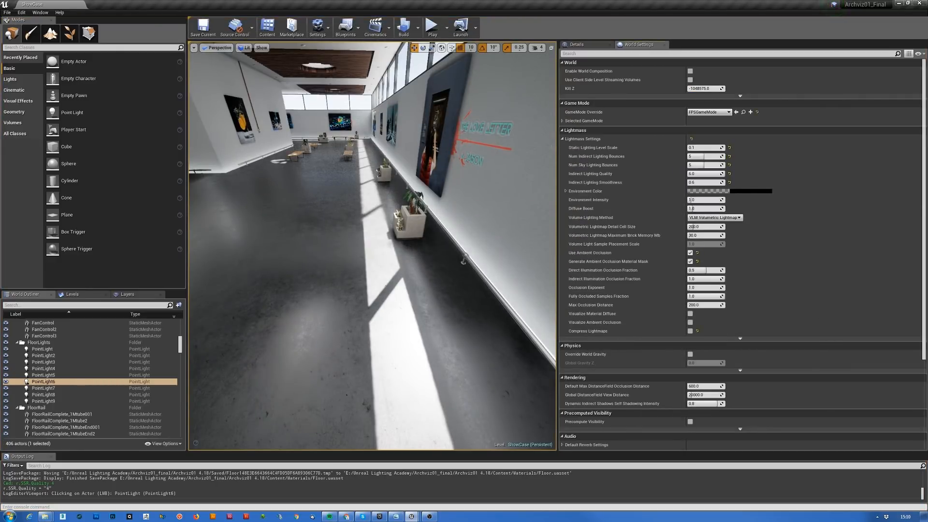
left_click_drag(558, 144, 799, 145)
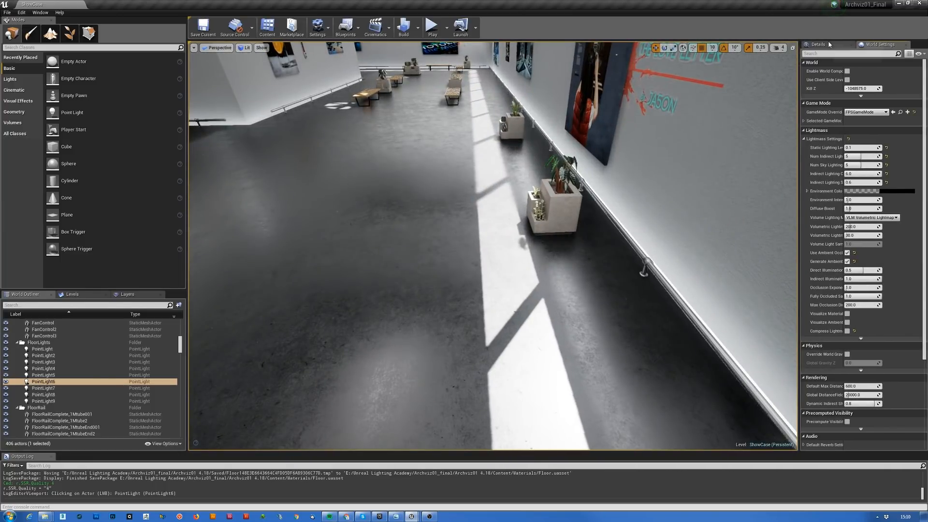
left_click(818, 45)
left_click(660, 370)
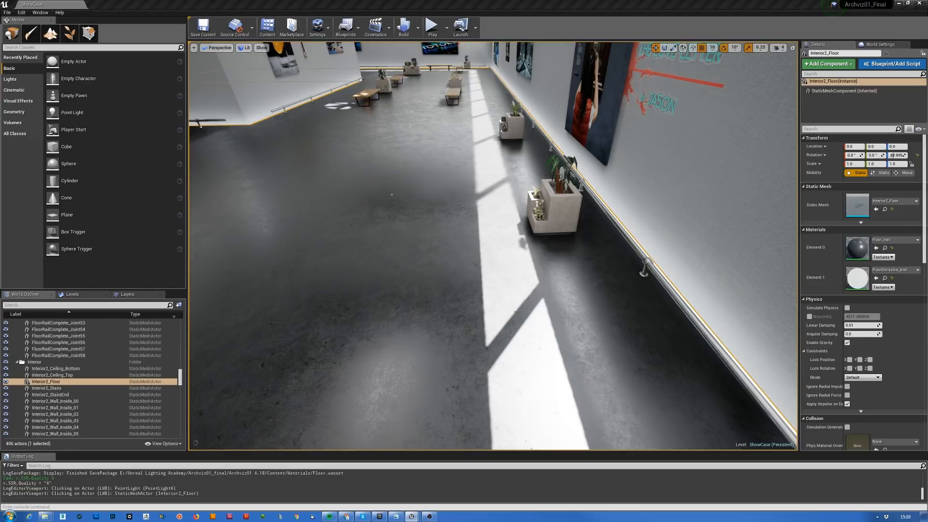
Open the floor's FloorEmissive_Inst material instance and place its editor window fully in view.
left_click_drag(927, 145, 674, 115)
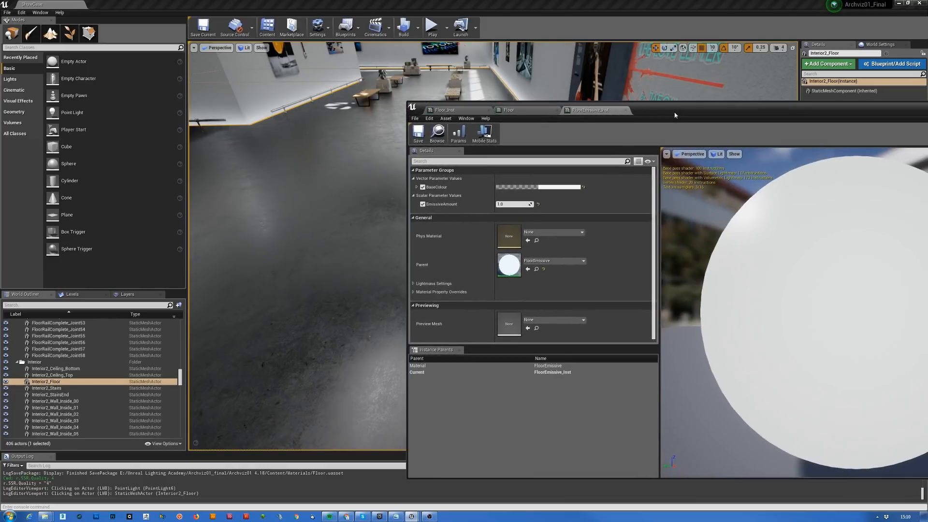
left_click(511, 204)
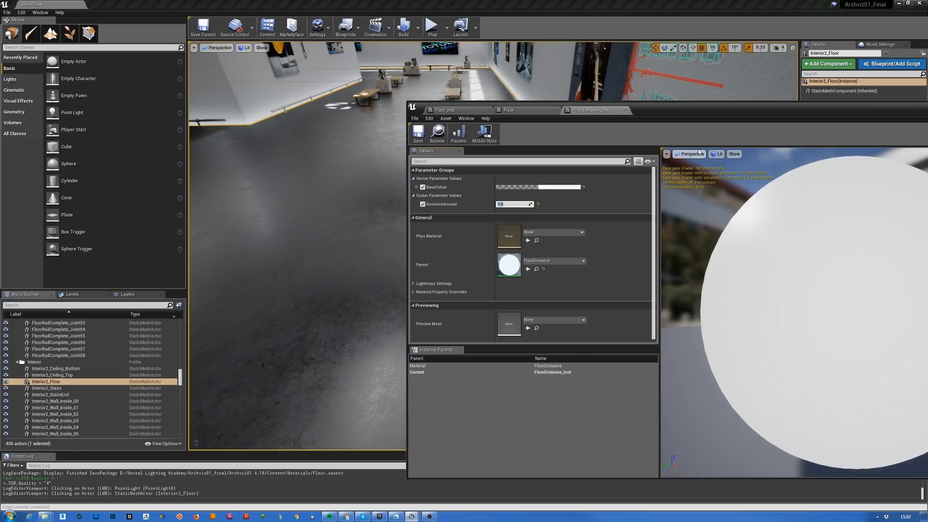
left_click_drag(698, 109, 459, 51)
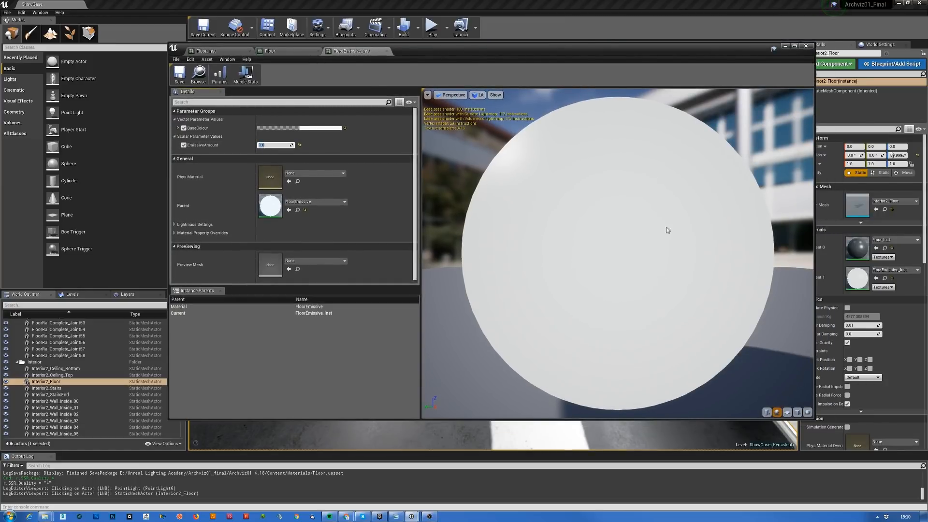
Frame the preview sphere at a distance and set the floor material's EmissiveAmount to 5.
left_click_drag(667, 230, 768, 240)
scroll(661, 234, "down", 3)
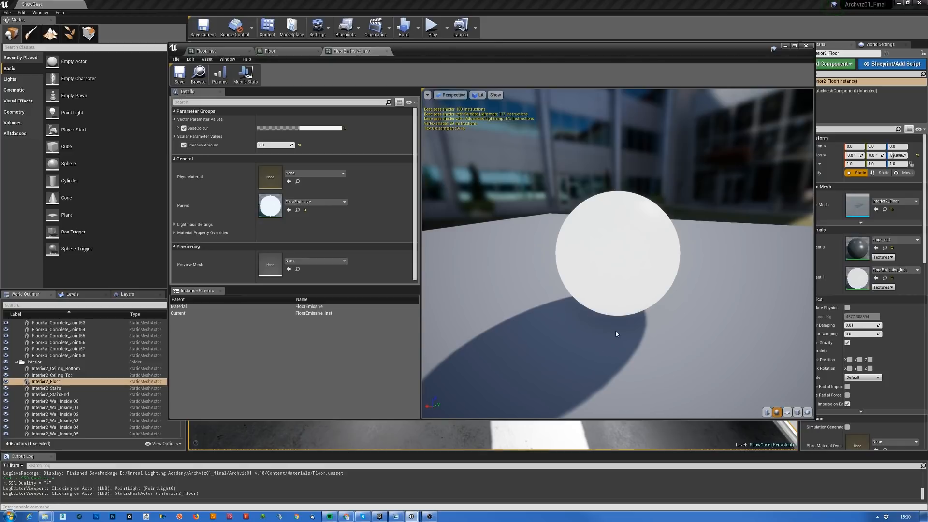
left_click_drag(616, 331, 591, 301)
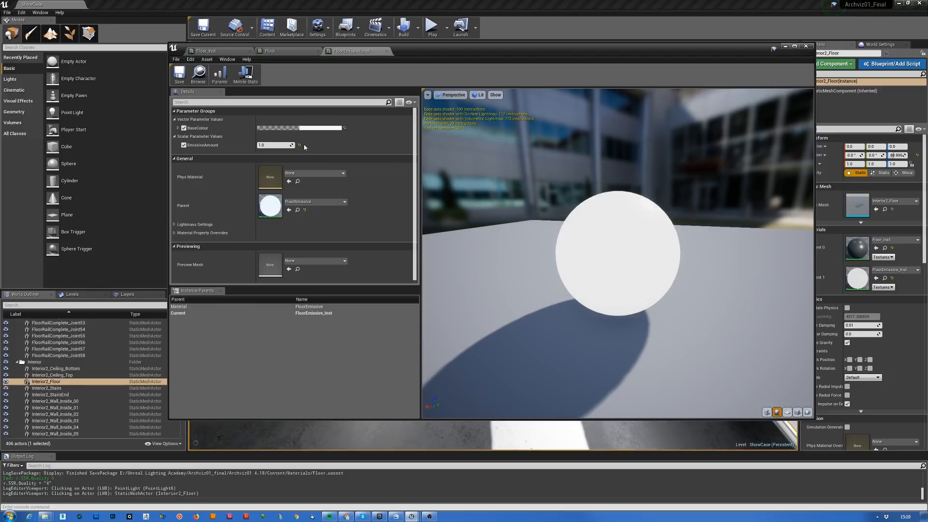
left_click(276, 145)
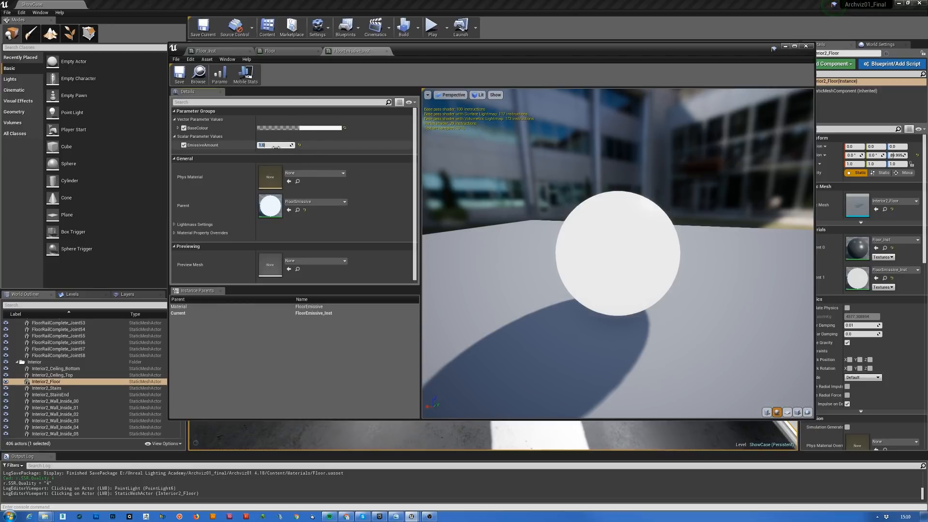
type("5")
key("Return")
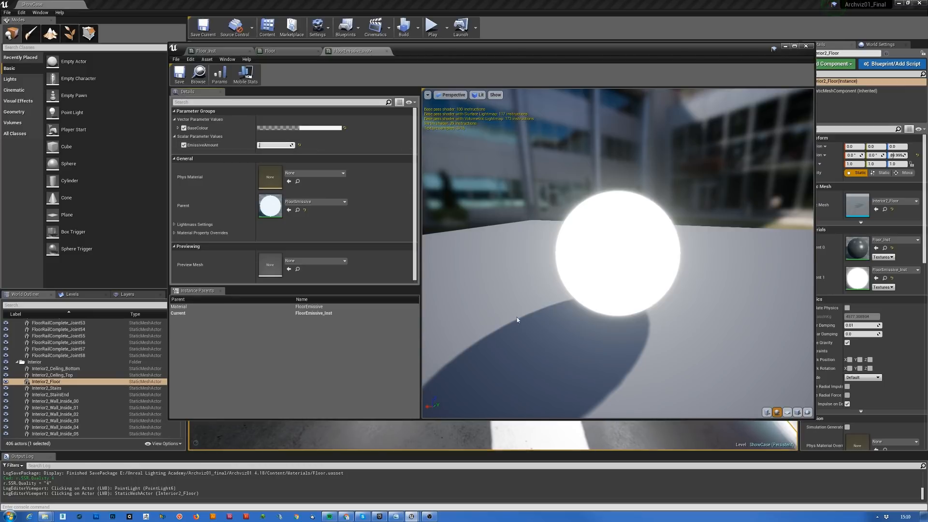
Try a much higher EmissiveAmount, set it back to 1, and save the FloorEmissive_Inst material instance.
left_click_drag(274, 143, 289, 145)
left_click(288, 146)
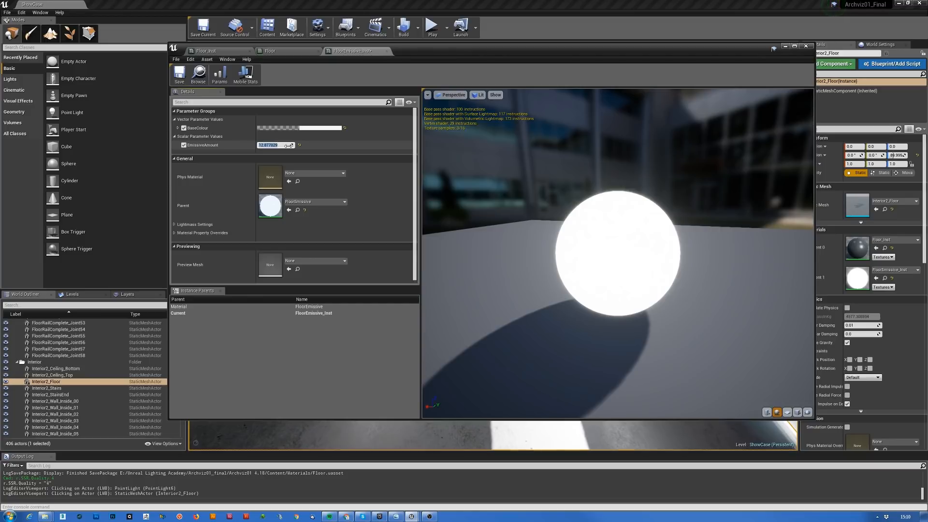
type("1")
key("Return")
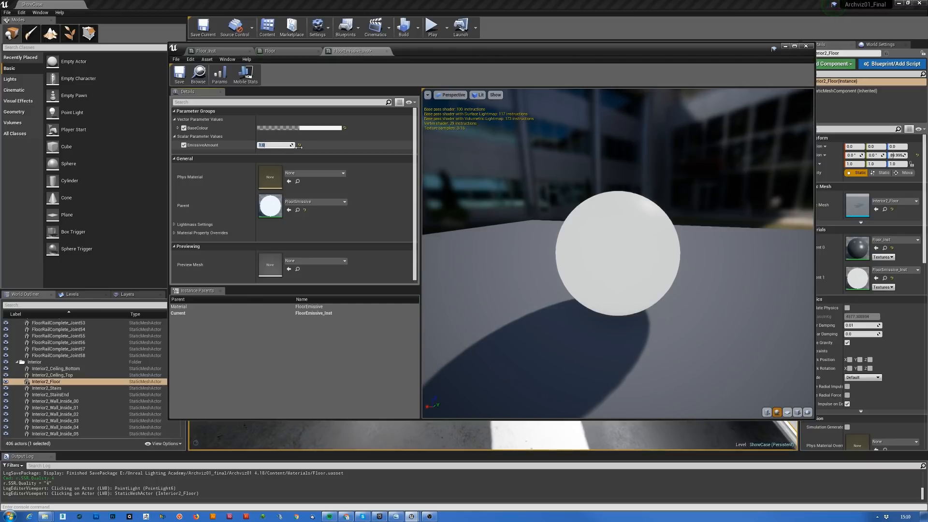
left_click(179, 74)
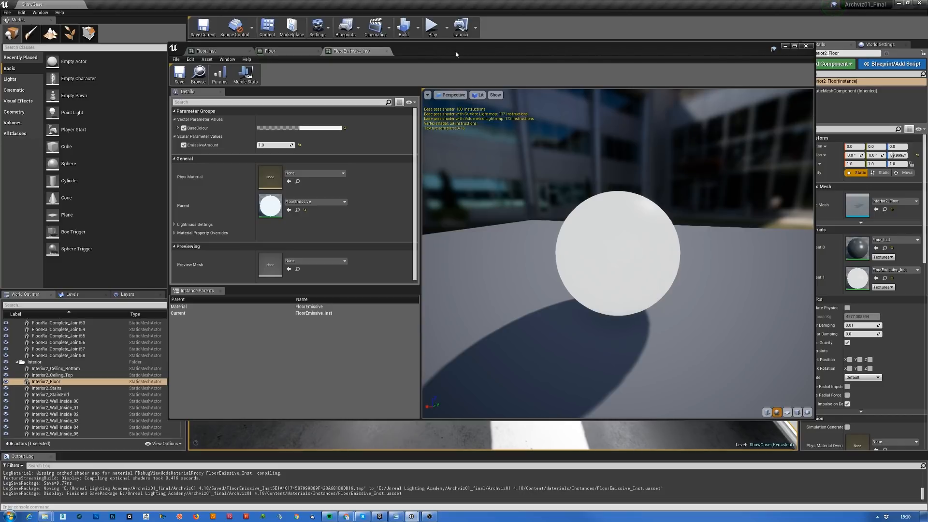
Move the material instance window clear of the level, inspect the emissive strip beside the rail, and deselect the floor.
left_click_drag(442, 53, 927, 77)
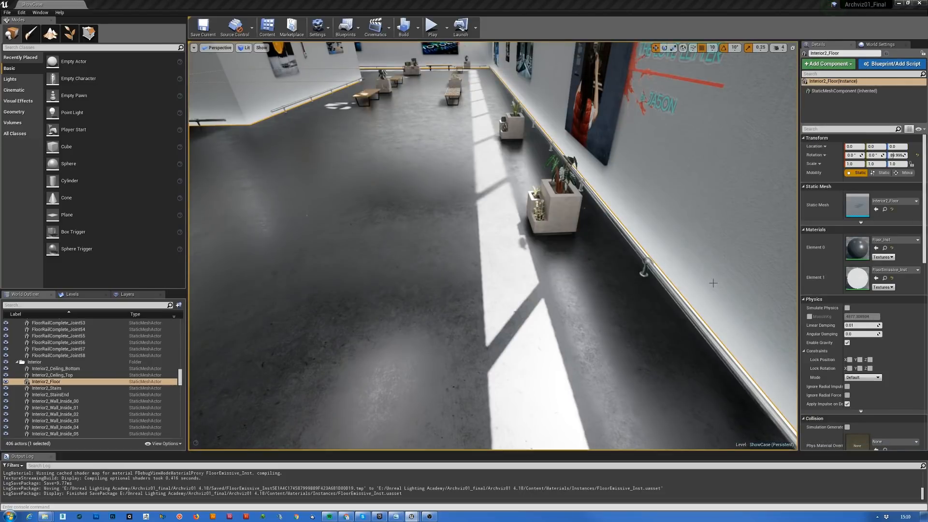
key("d")
right_click_drag(608, 228, 600, 255)
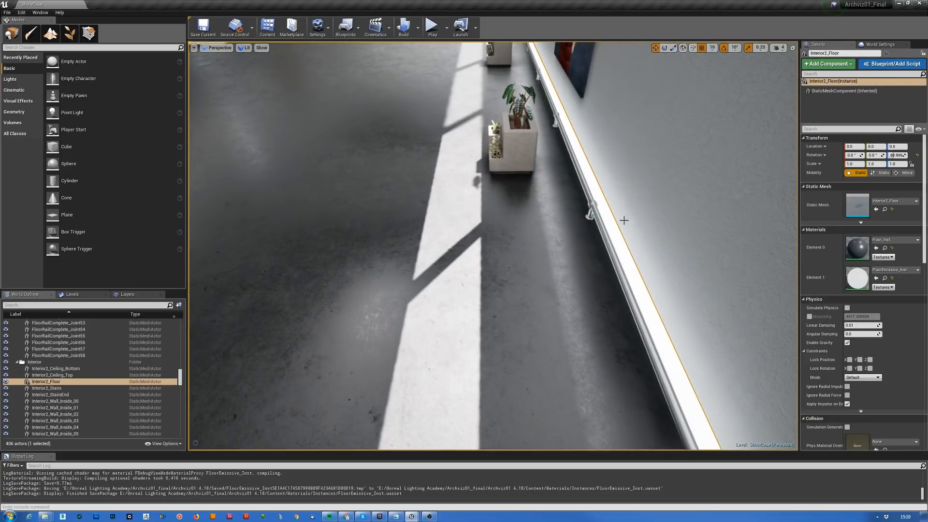
right_click_drag(531, 320, 536, 313)
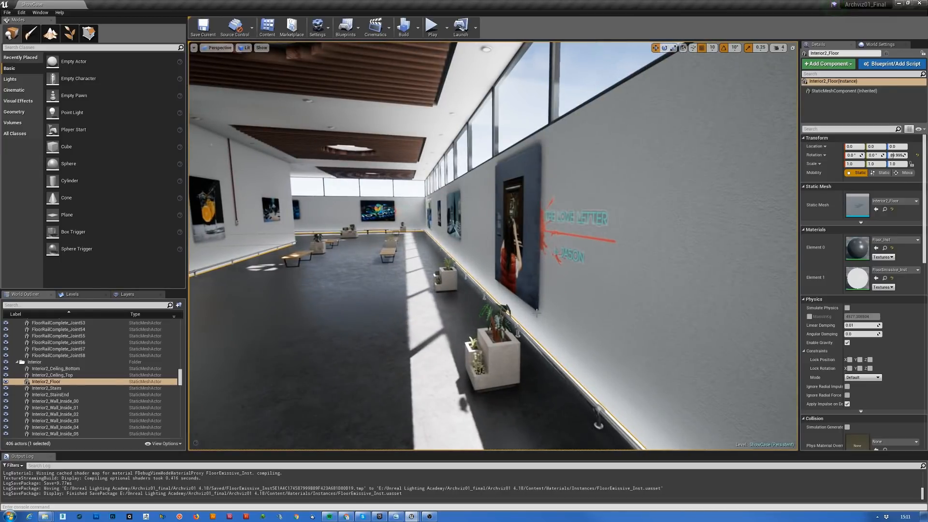
key("Escape")
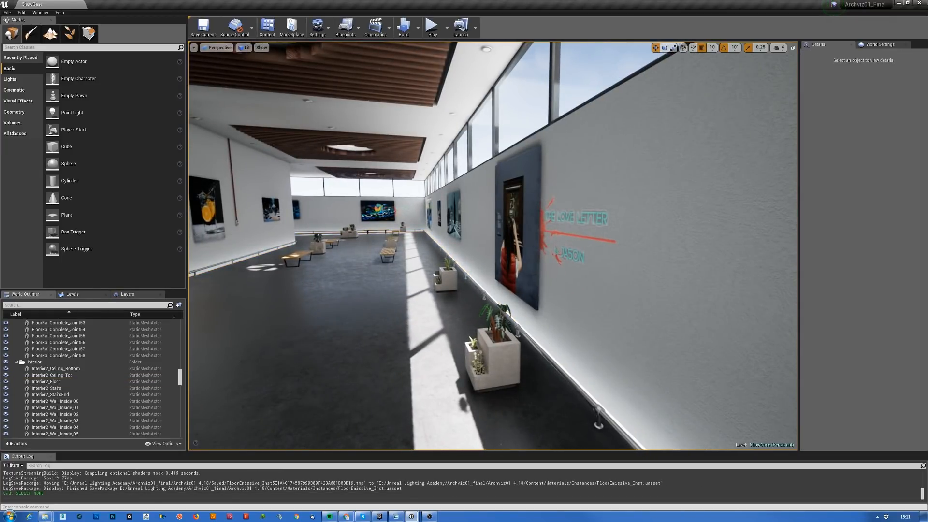
Examine the emissive strip's glow along the railed wall and compare it with the spotlit paintings across the gallery.
right_click_drag(536, 312, 563, 323)
key("a")
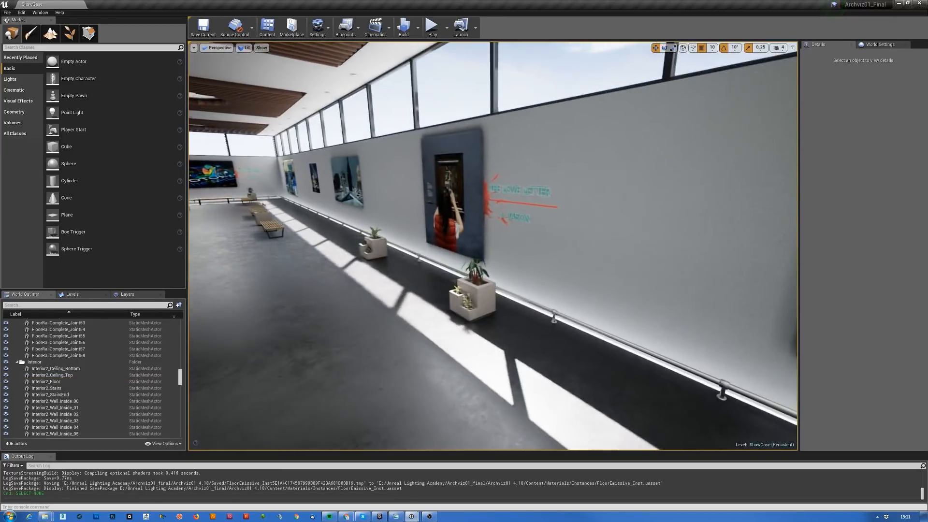
left_click_drag(927, 85, 853, 85)
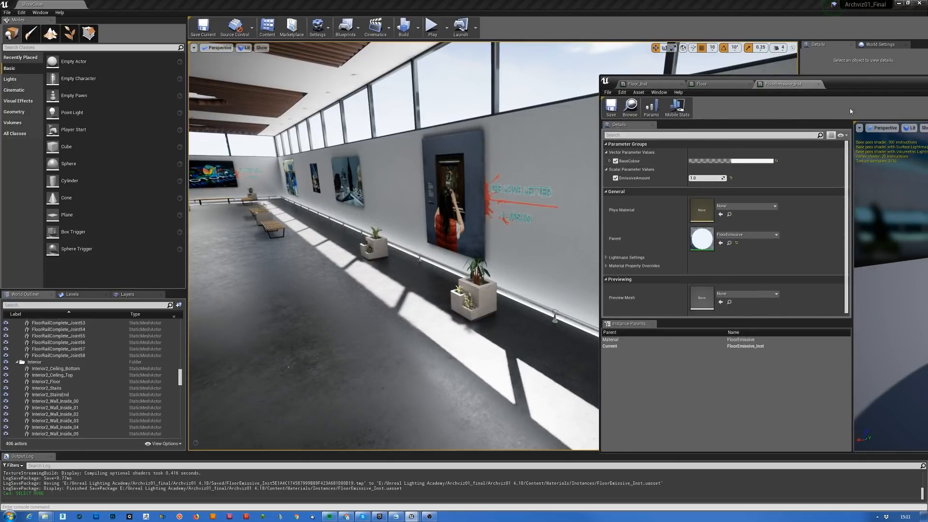
left_click_drag(863, 90, 927, 90)
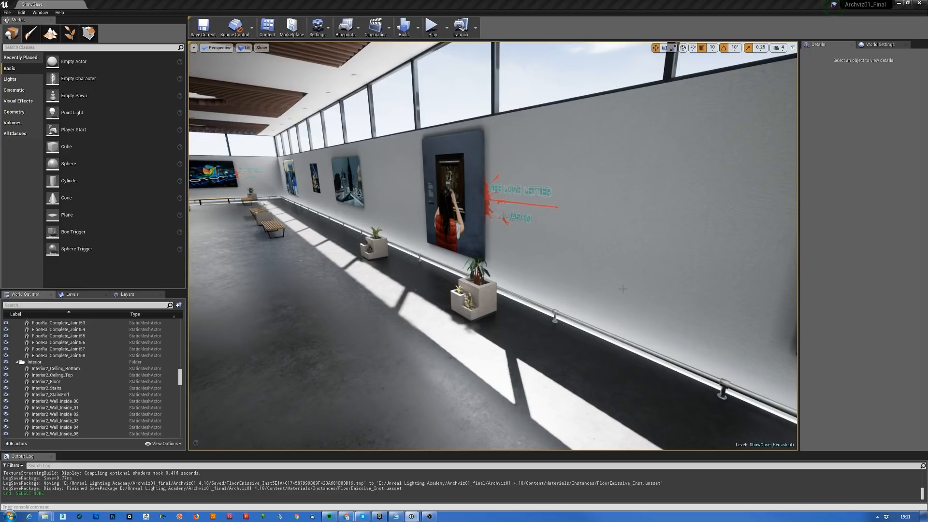
right_click_drag(623, 289, 518, 245)
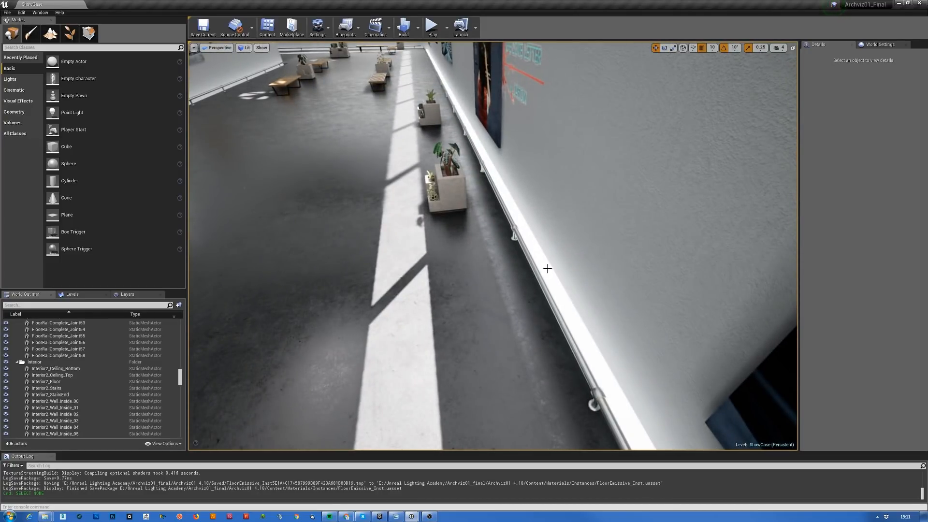
right_click_drag(539, 262, 575, 220)
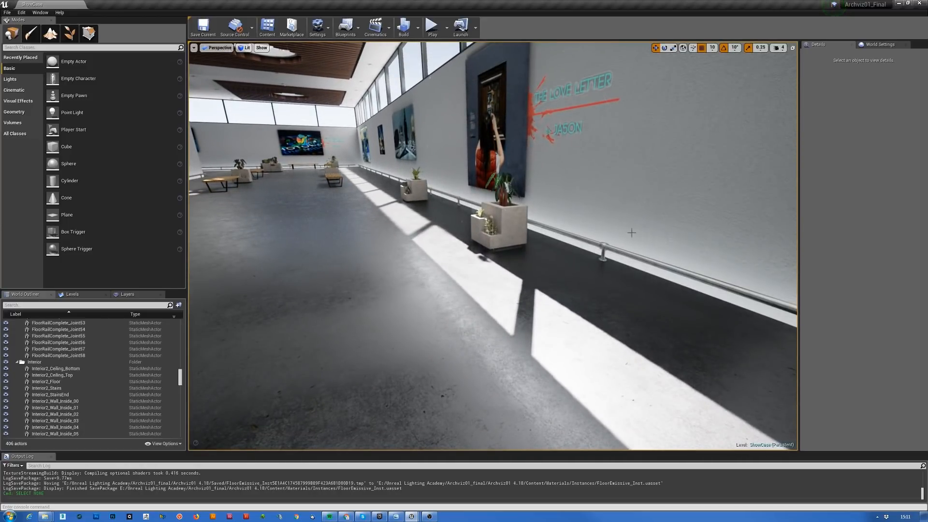
right_click_drag(632, 232, 342, 256)
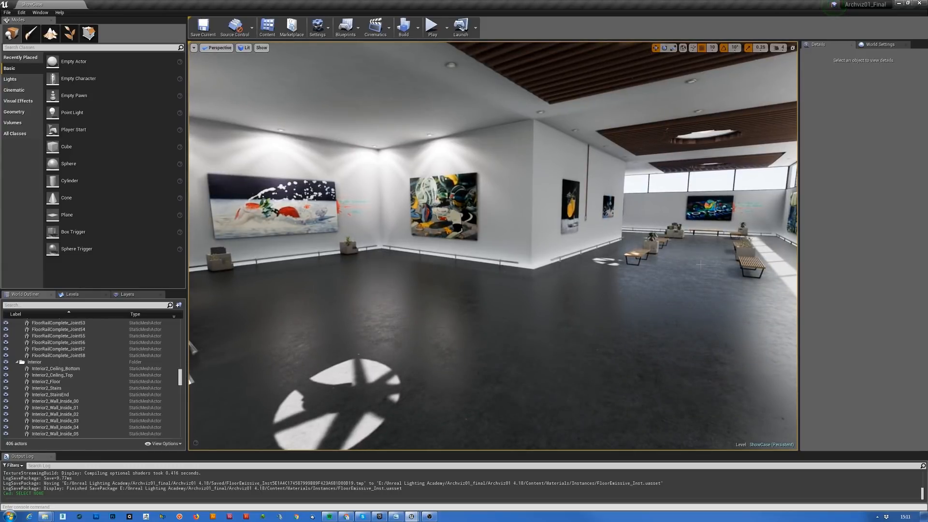
mouse_move(700, 265)
right_mouse_down()
mouse_move(787, 246)
mouse_move(778, 261)
mouse_move(705, 265)
mouse_move(840, 252)
right_mouse_up()
key("w")
key("w")
key("s")
right_click_drag(594, 305, 480, 283)
key("d")
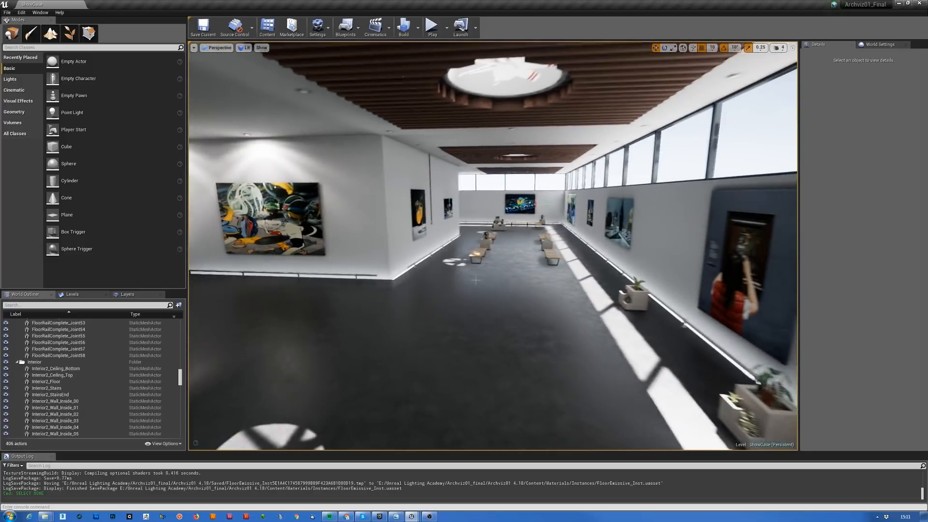
Recheck the FloorEmissive_Inst parameters and inspect the wall lighting around The Love Letter painting and the high windows.
left_click_drag(927, 66, 745, 56)
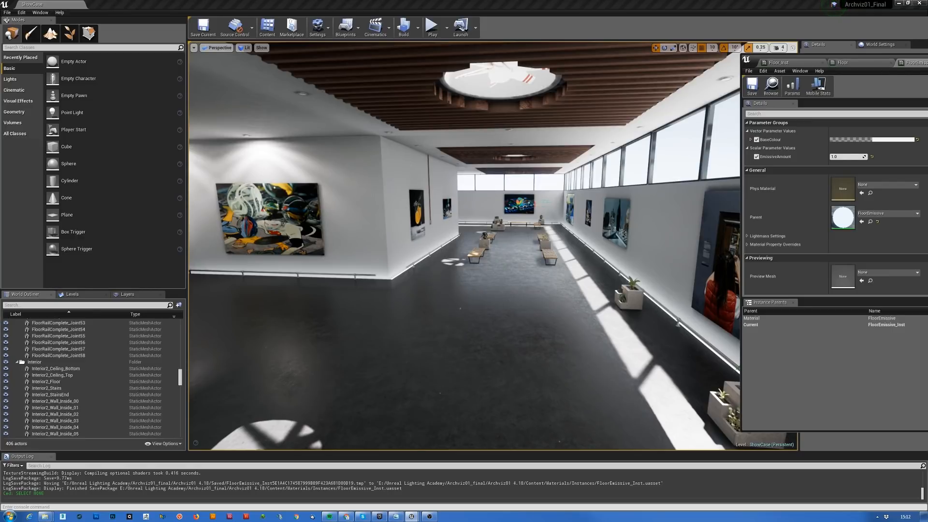
mouse_move(927, 63)
left_mouse_down()
mouse_move(775, 62)
mouse_move(927, 69)
left_mouse_up()
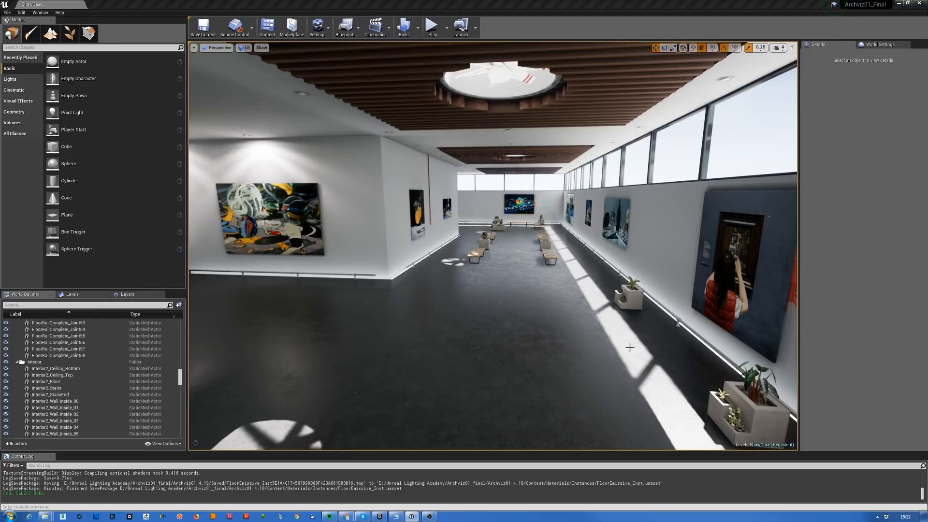
right_click_drag(630, 347, 700, 347)
key("w")
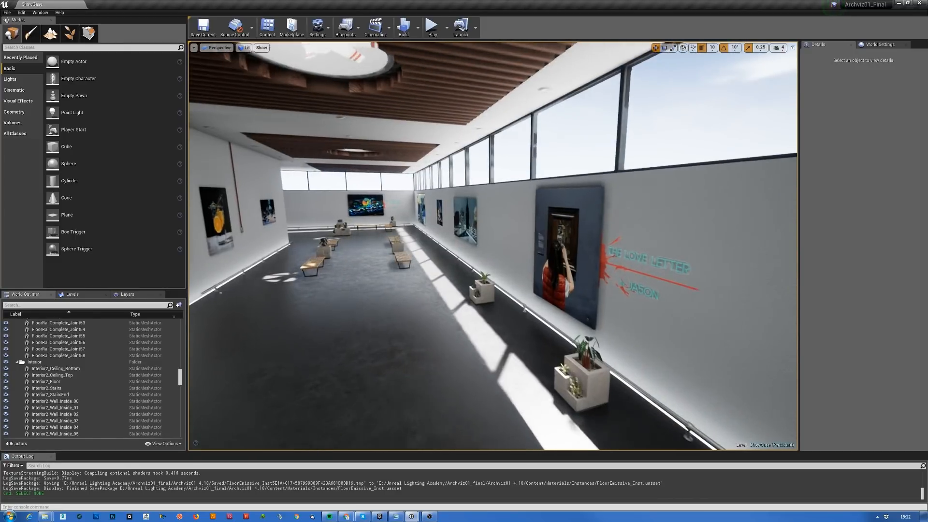
right_click_drag(630, 347, 672, 347)
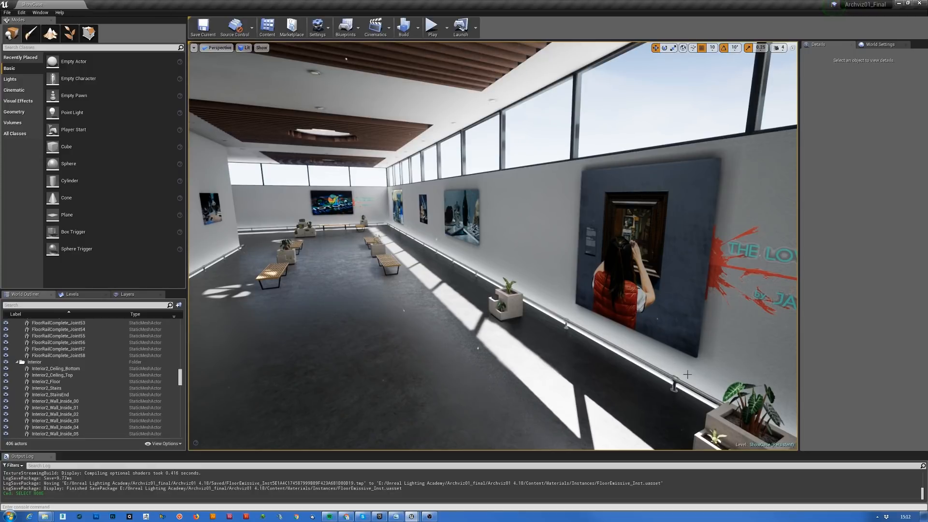
right_click_drag(667, 368, 714, 178)
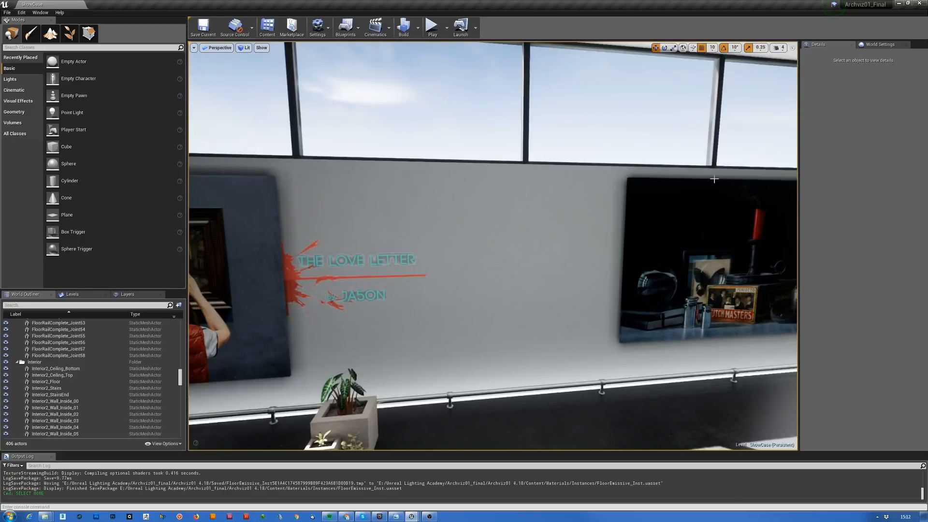
Examine the recessed ceiling lights and the lighting on the white wall corner with the floor rails.
mouse_move(538, 310)
right_mouse_down()
mouse_move(271, 288)
mouse_move(332, 278)
mouse_move(63, 244)
mouse_move(181, 225)
mouse_move(189, 186)
right_mouse_up()
right_click_drag(465, 309, 471, 309)
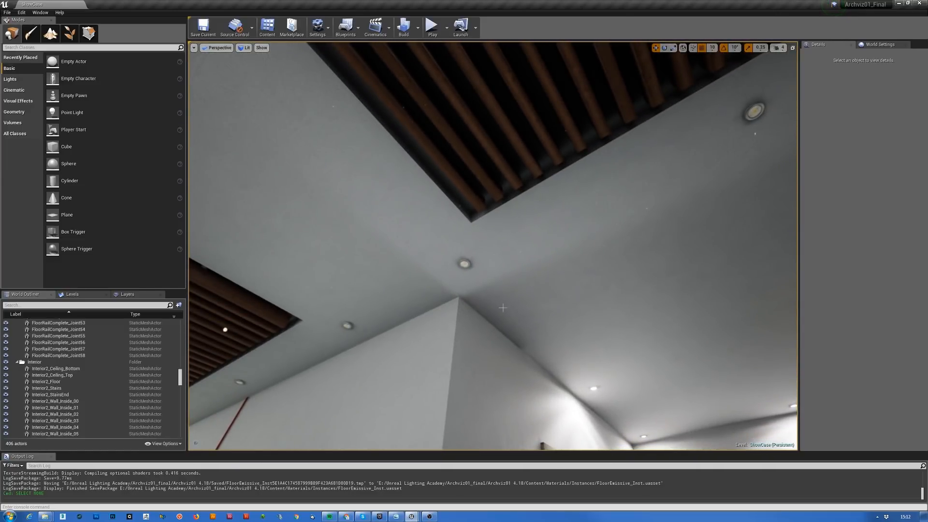
mouse_move(502, 308)
right_mouse_down()
mouse_move(609, 345)
mouse_move(650, 372)
mouse_move(645, 348)
mouse_move(759, 399)
mouse_move(748, 416)
mouse_move(716, 423)
right_mouse_up()
key("w")
right_click_drag(492, 246, 406, 237)
right_click_drag(560, 273, 534, 275)
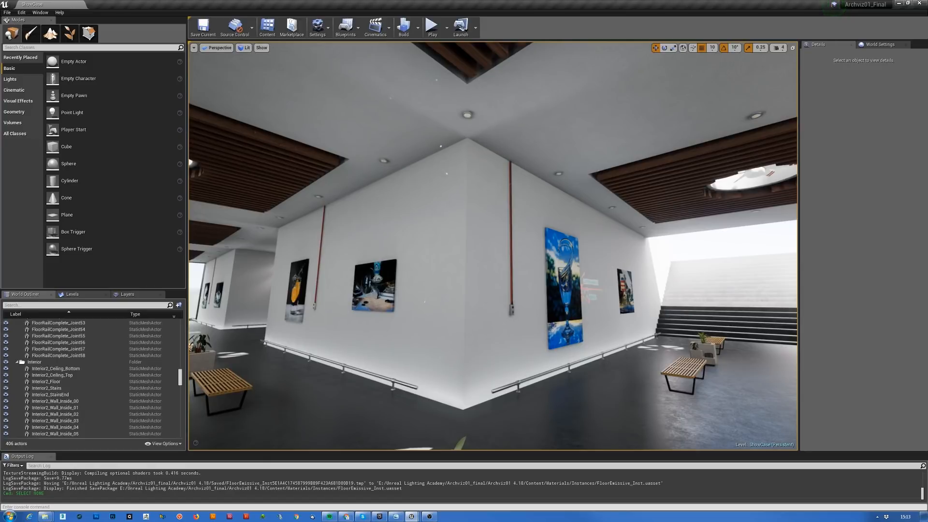
right_click_drag(611, 270, 556, 295)
Show the World Settings, widen them to read the full Lightmass setting names, and narrow them again.
left_click(879, 44)
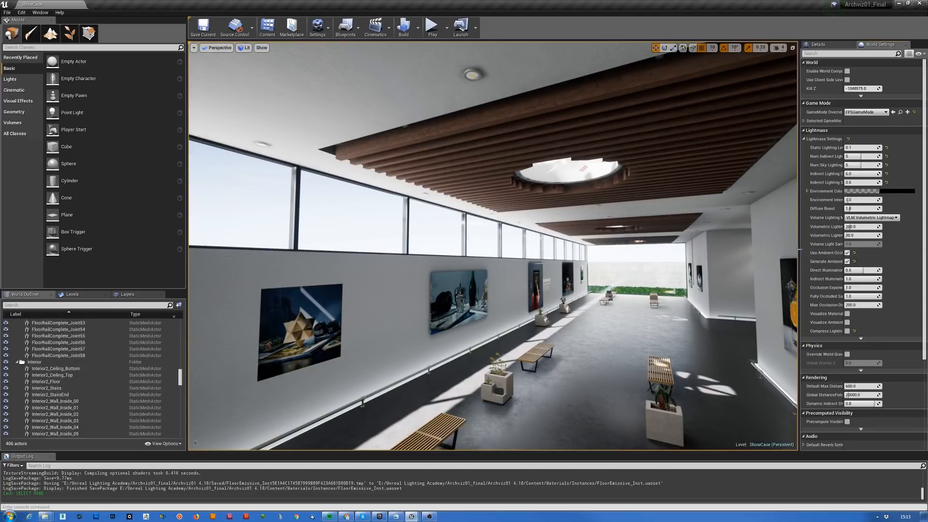
left_click_drag(798, 254, 672, 253)
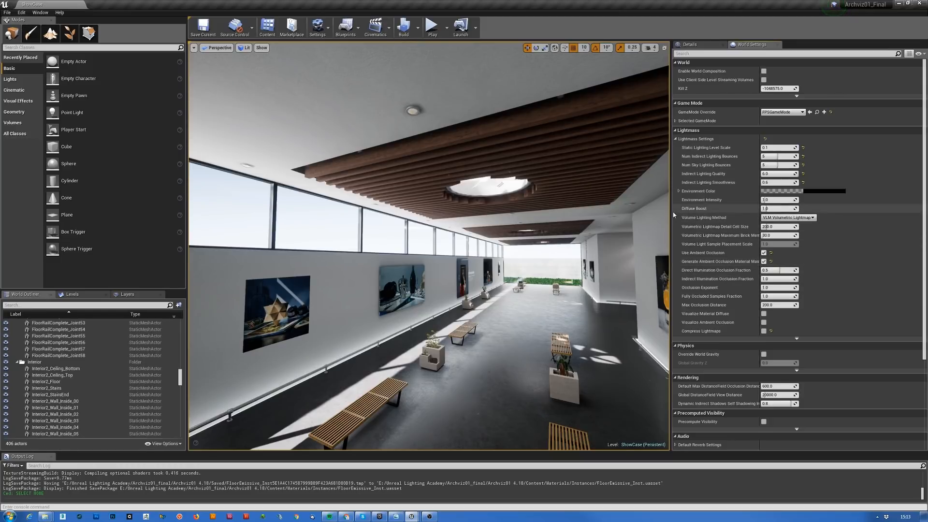
left_click_drag(671, 218, 802, 218)
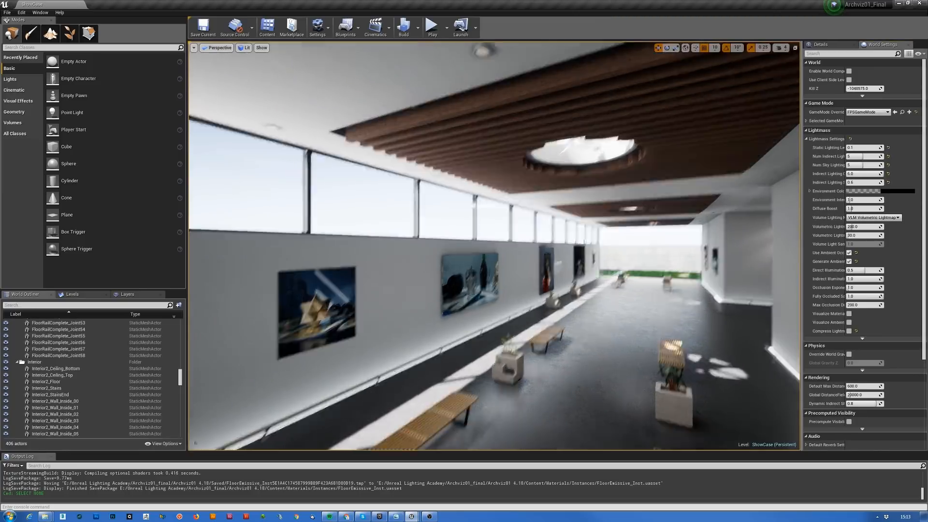
Inspect the shading around the paintings, planters and floor rail along the wall beneath the high windows.
mouse_move(494, 245)
right_mouse_down()
mouse_move(375, 260)
mouse_move(404, 261)
right_mouse_up()
key("w")
key("d")
key("w")
key("d")
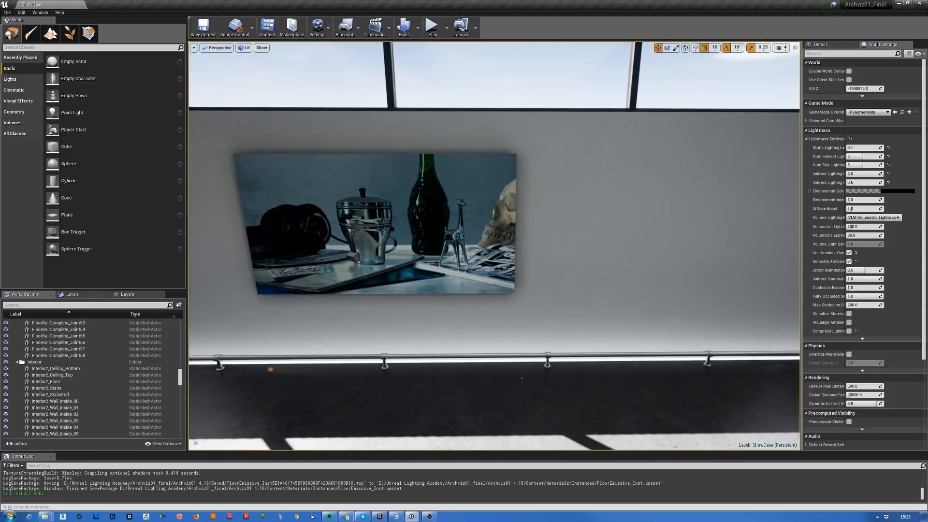
mouse_move(271, 369)
right_mouse_down()
mouse_move(367, 371)
mouse_move(358, 341)
right_mouse_up()
key("w")
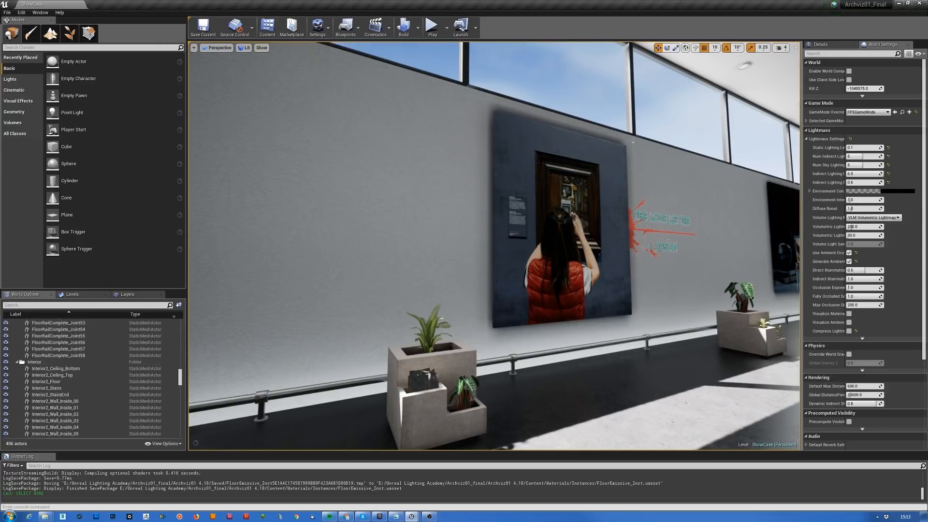
right_click_drag(357, 341, 355, 367)
key("a")
key("d")
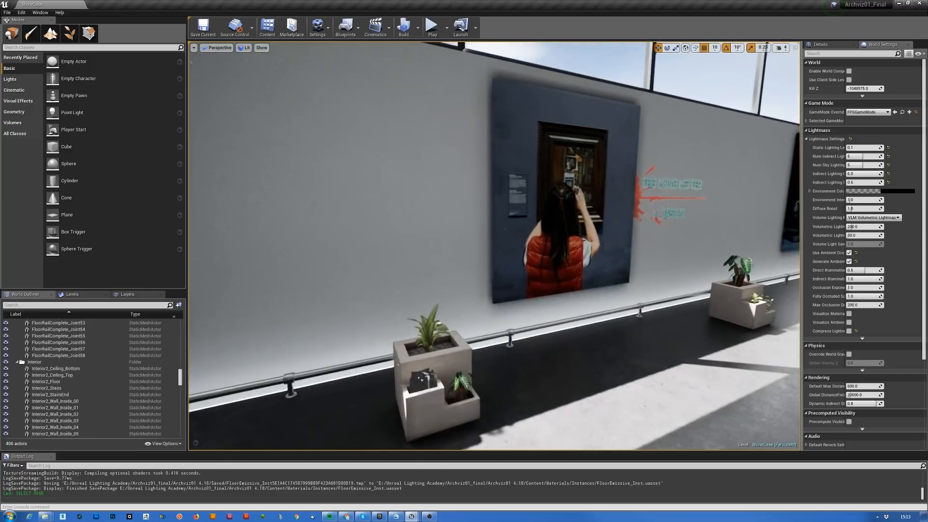
right_click_drag(476, 319, 452, 320)
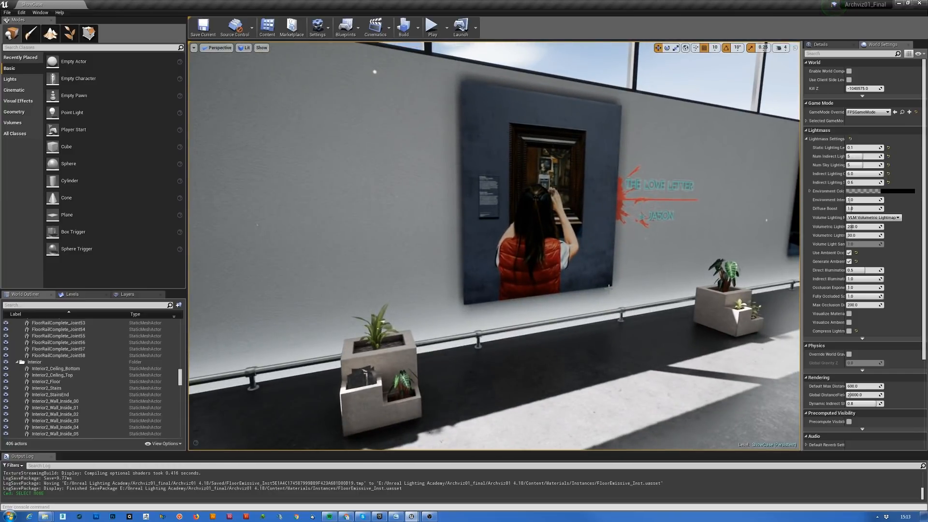
Examine the lighting on the paintings, floor rail and wall by the large garden window.
mouse_move(452, 320)
right_mouse_down()
mouse_move(648, 316)
mouse_move(633, 316)
mouse_move(679, 305)
mouse_move(831, 317)
right_mouse_up()
key("w")
key("w")
key("w")
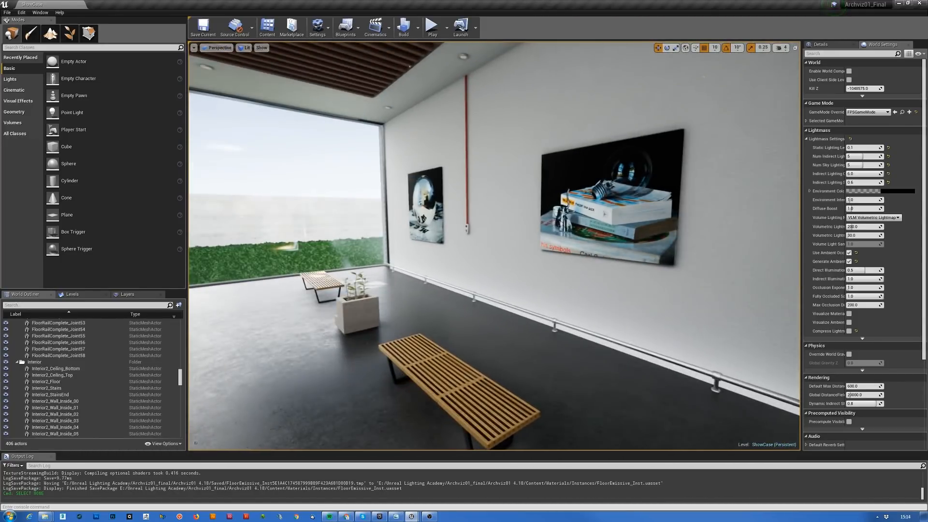
right_click_drag(596, 284, 645, 284)
key("a")
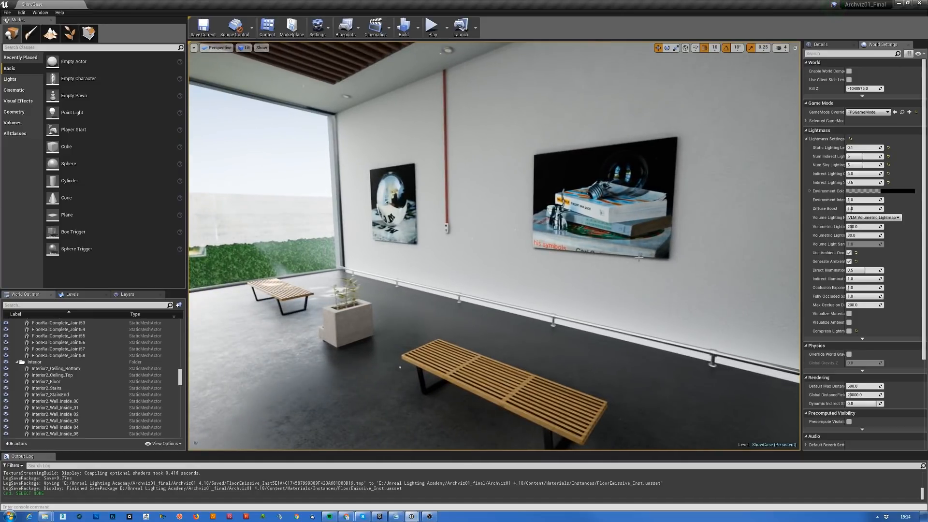
key("a")
key("w")
right_click_drag(447, 268, 440, 280)
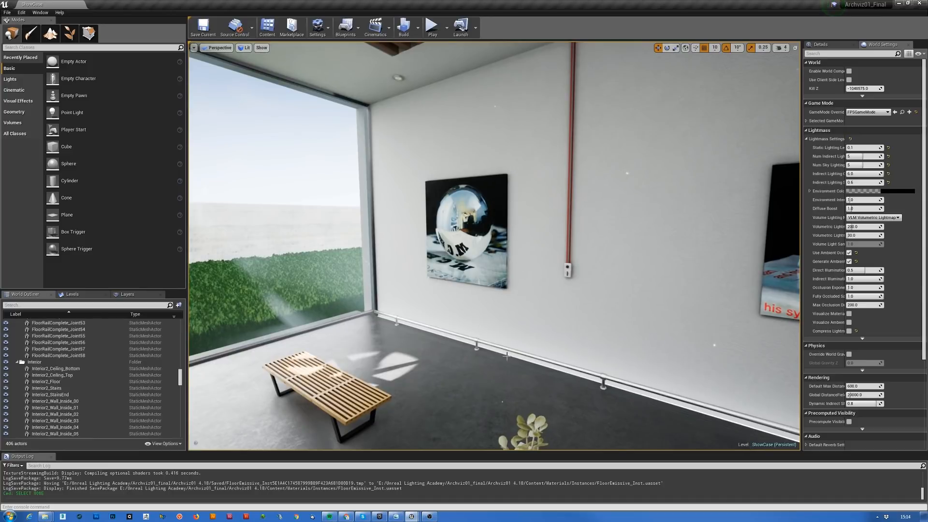
Check the lighting quality levels available for the lighting build, from Preview to Production.
right_click_drag(373, 274, 250, 274)
right_click_drag(502, 292, 372, 292)
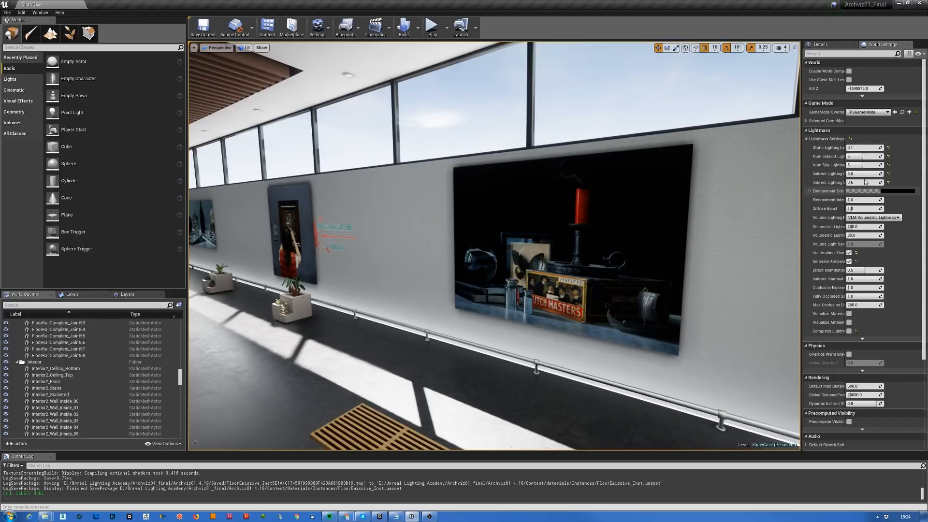
left_click(417, 27)
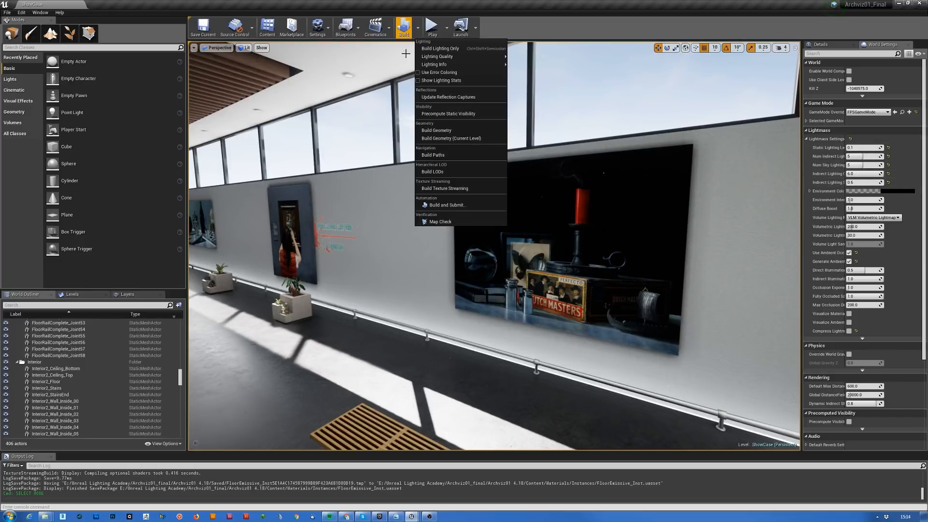
mouse_move(464, 57)
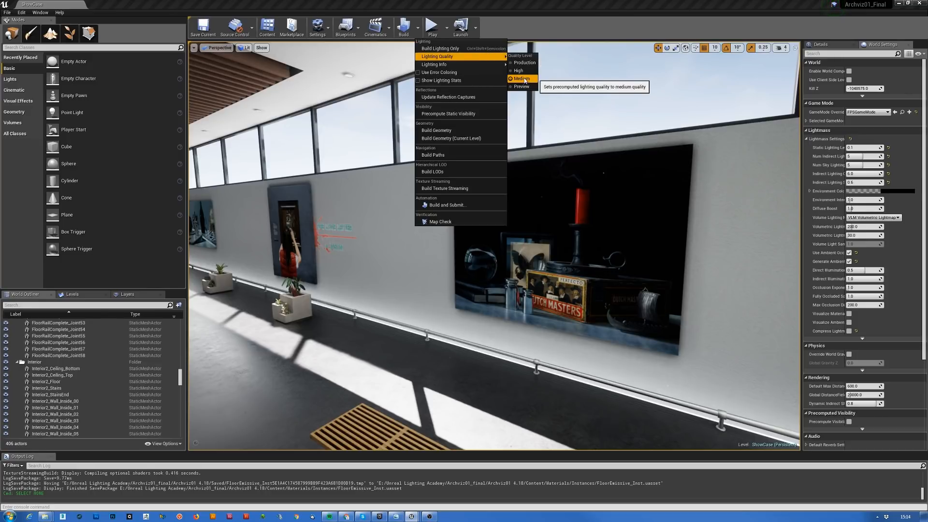
Examine the shading on the white wall's outer corner from the ceiling down to the bright floor strip.
right_click_drag(728, 215, 435, 218)
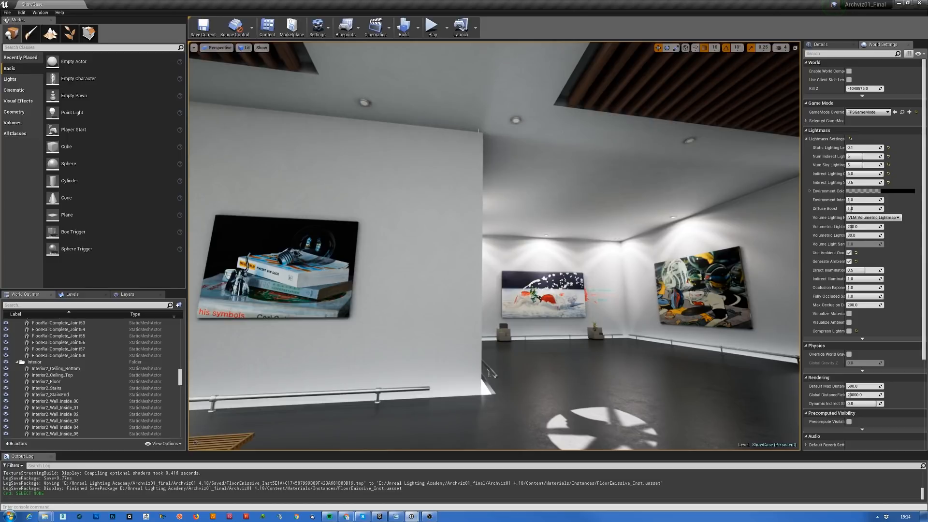
right_click_drag(467, 359, 455, 449)
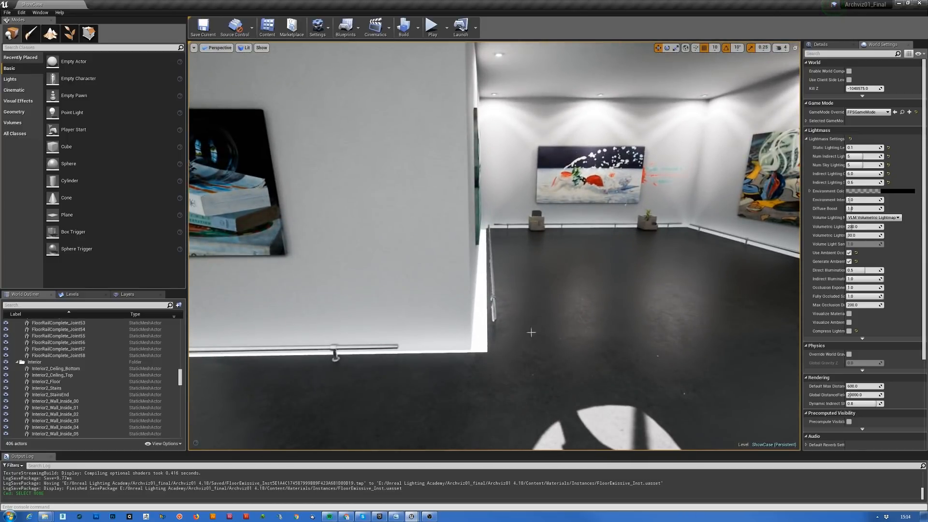
right_click_drag(531, 332, 416, 275)
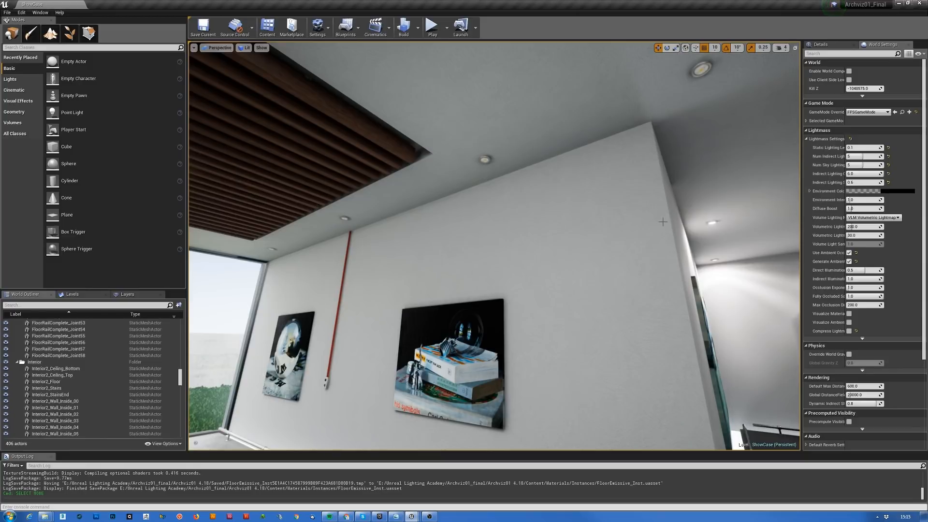
right_click(684, 212)
right_click_drag(605, 205, 694, 317)
right_click_drag(543, 252, 515, 283)
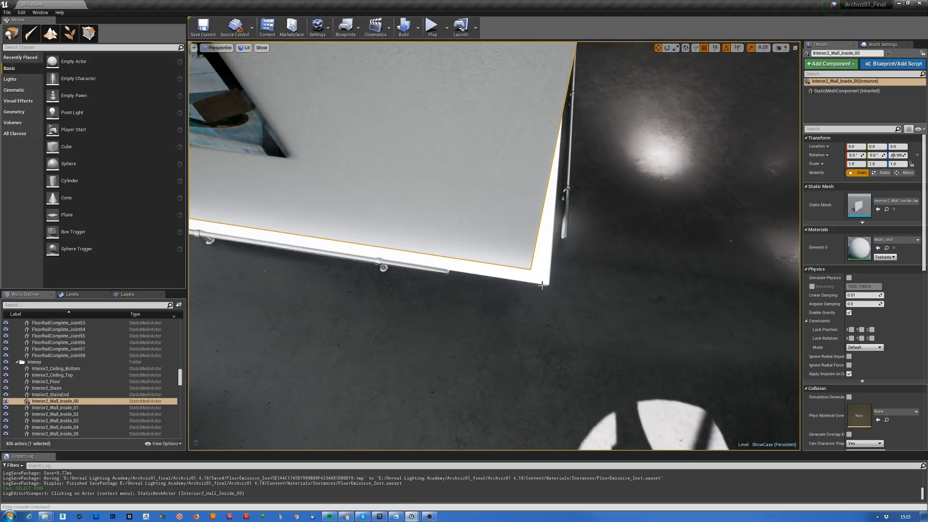
Compare the light at the foot of the wall corner with the shading on the ceiling directly above it.
right_click_drag(542, 285, 539, 169)
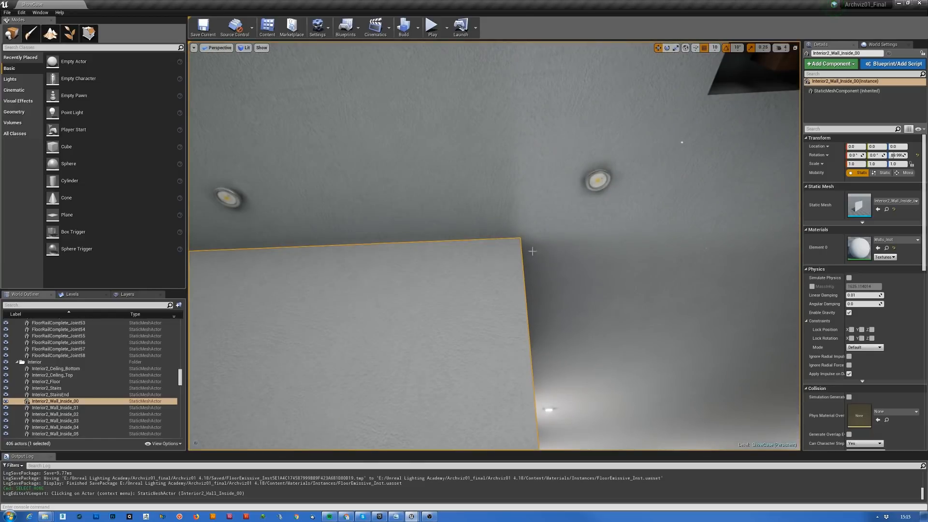
right_click_drag(537, 295, 441, 414)
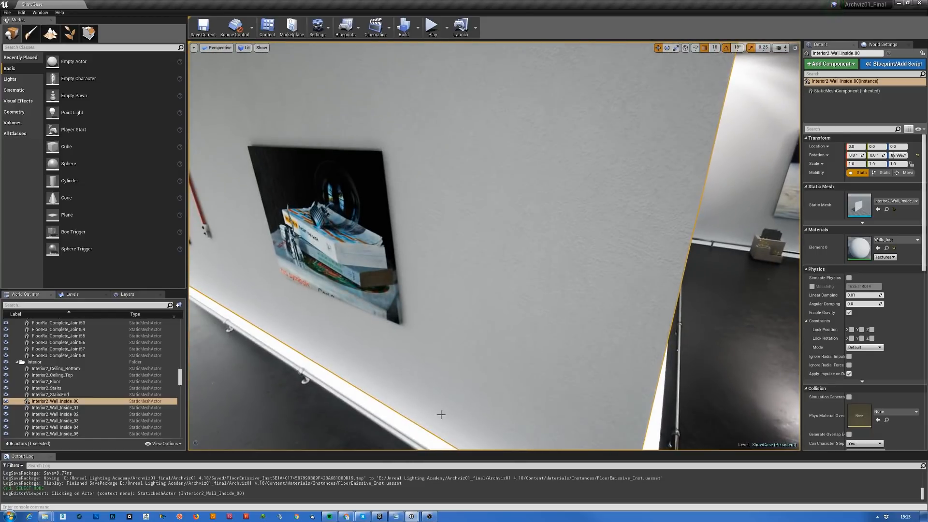
right_click_drag(488, 387, 401, 333)
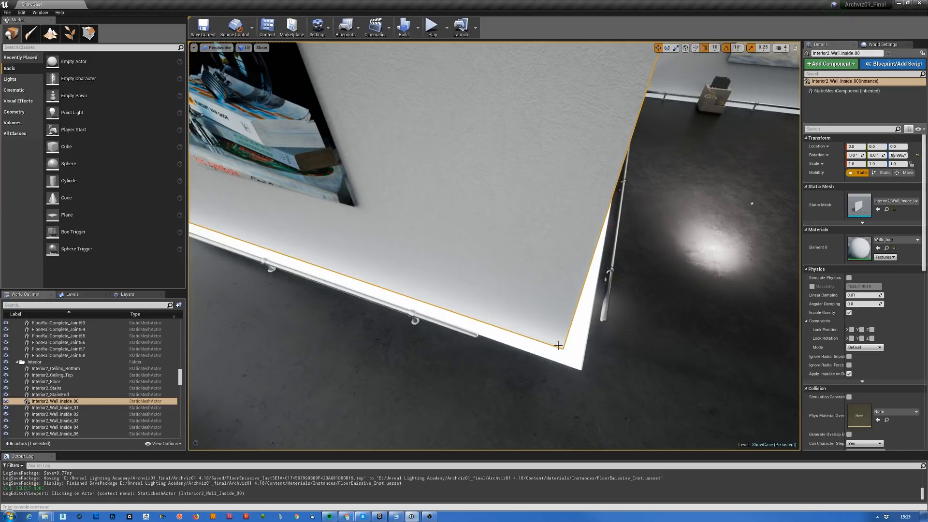
right_click_drag(582, 339, 459, 337)
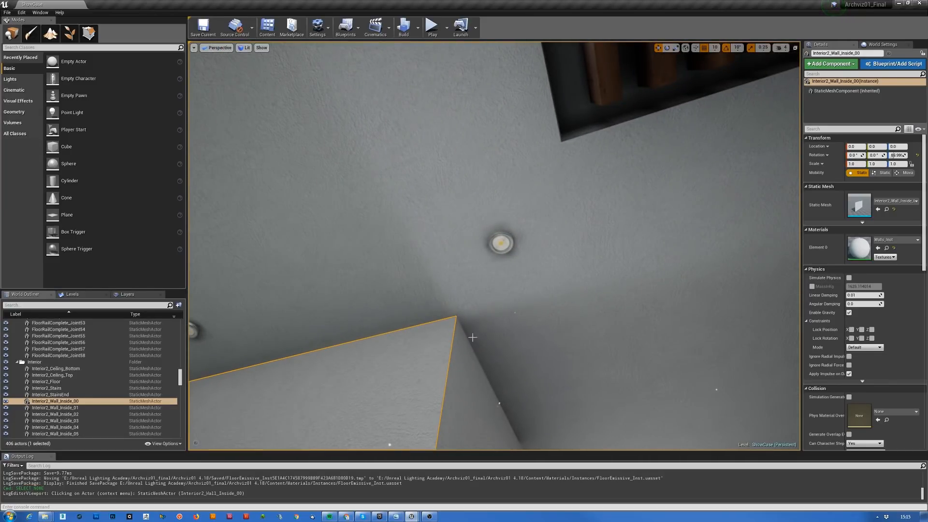
mouse_move(466, 340)
right_mouse_down()
mouse_move(503, 425)
mouse_move(519, 440)
right_mouse_up()
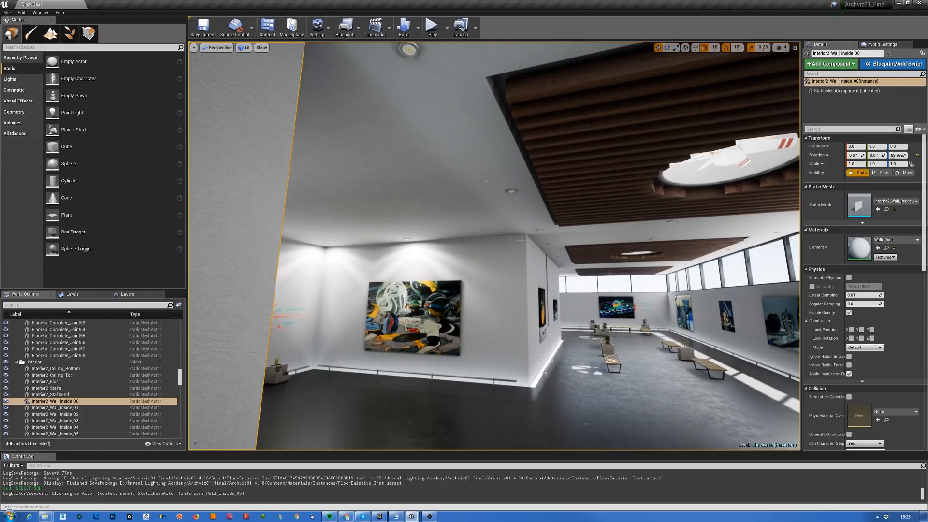
Select the PointLight2 floor light along the long hall's inner wall, showing the editor icons only while picking it.
right_click_drag(563, 320, 554, 310)
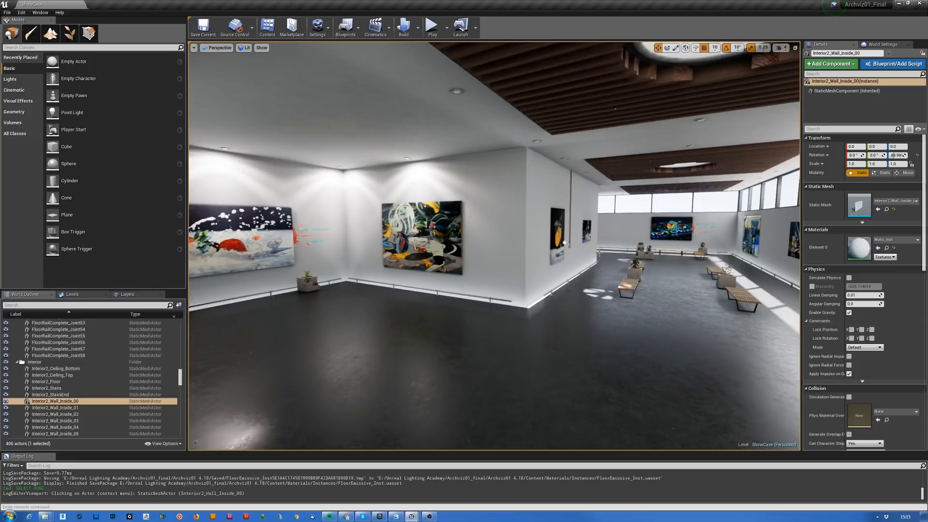
right_click_drag(582, 335, 534, 268)
key("g")
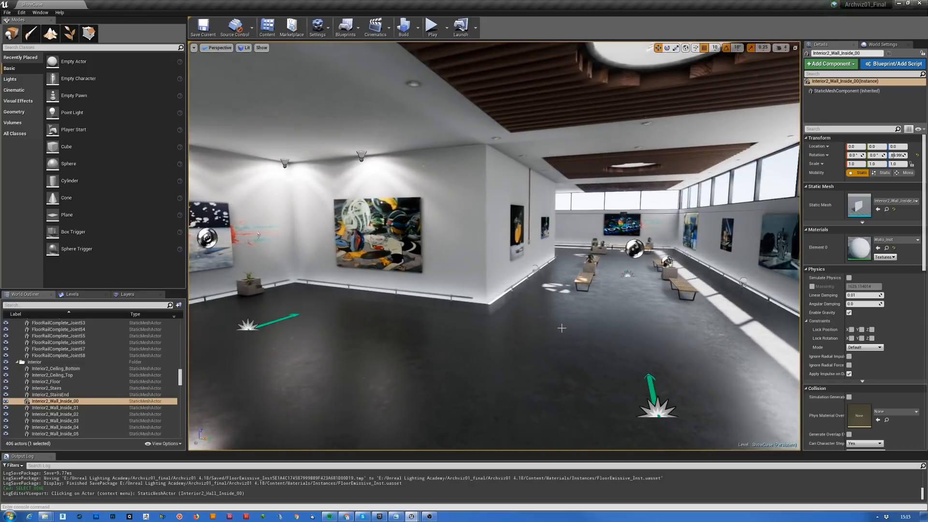
left_click(534, 268)
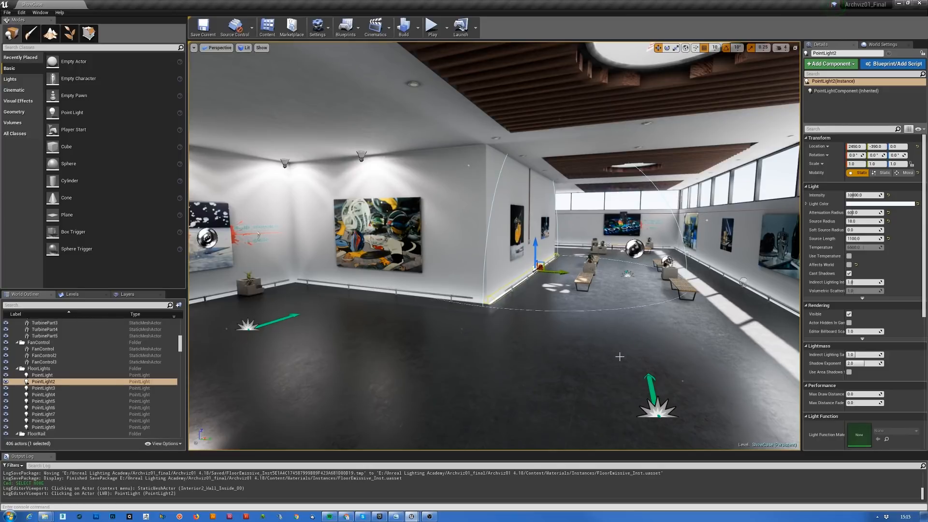
right_click_drag(619, 357, 578, 363)
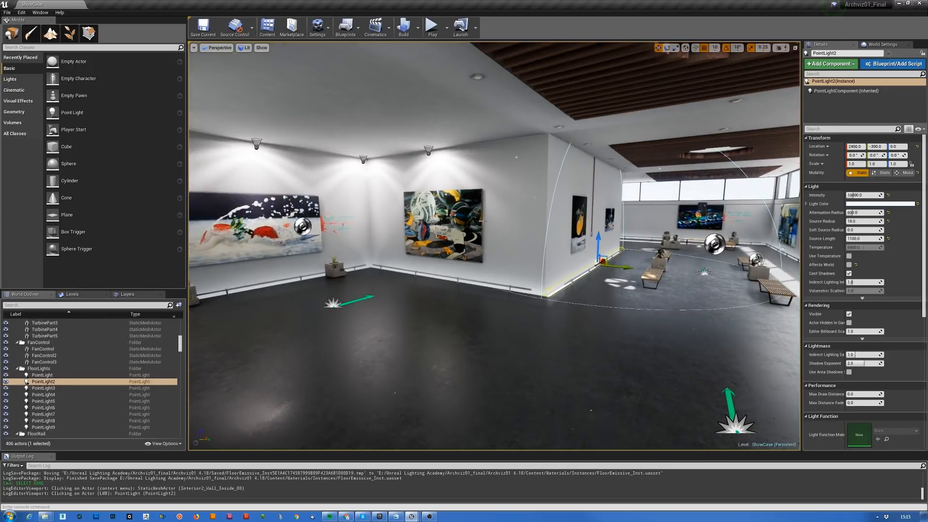
right_click_drag(497, 228, 536, 234)
key("g")
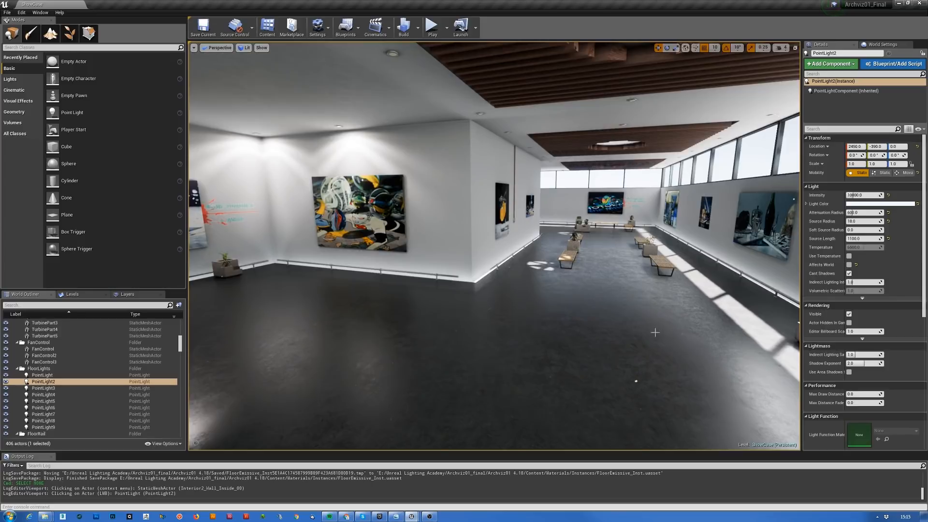
Inspect the dark floor's reflections and the wall lighting across the gallery towards the large garden window.
mouse_move(631, 348)
right_mouse_down()
mouse_move(640, 295)
mouse_move(698, 307)
mouse_move(589, 280)
mouse_move(592, 290)
mouse_move(552, 300)
mouse_move(580, 300)
mouse_move(580, 358)
right_mouse_up()
key("s")
key("q")
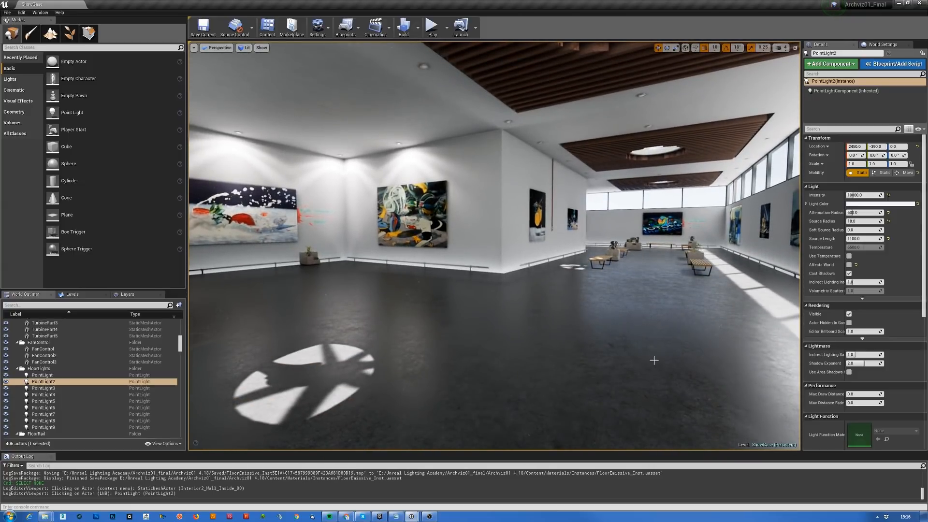
key("w")
mouse_move(654, 360)
right_mouse_down()
mouse_move(745, 360)
mouse_move(304, 349)
right_mouse_up()
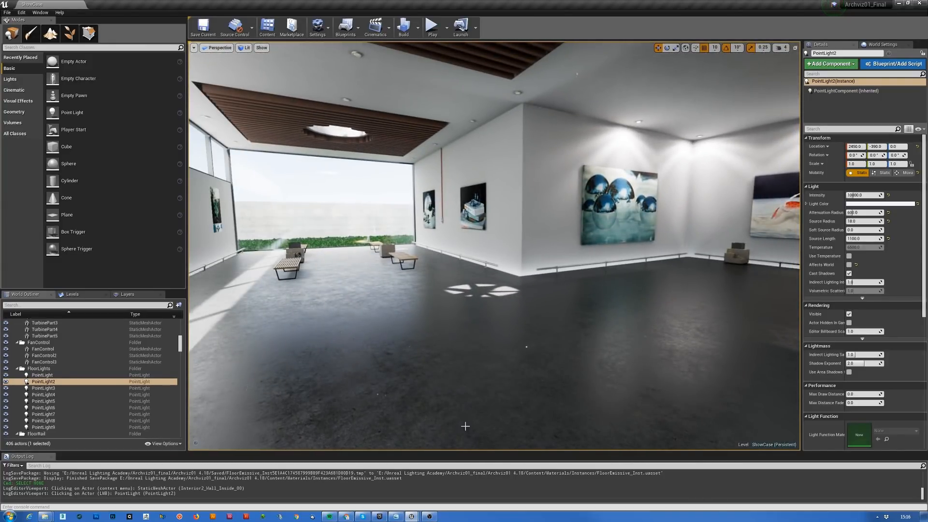
right_click_drag(397, 327, 269, 426)
key("w")
right_click_drag(494, 246, 555, 150)
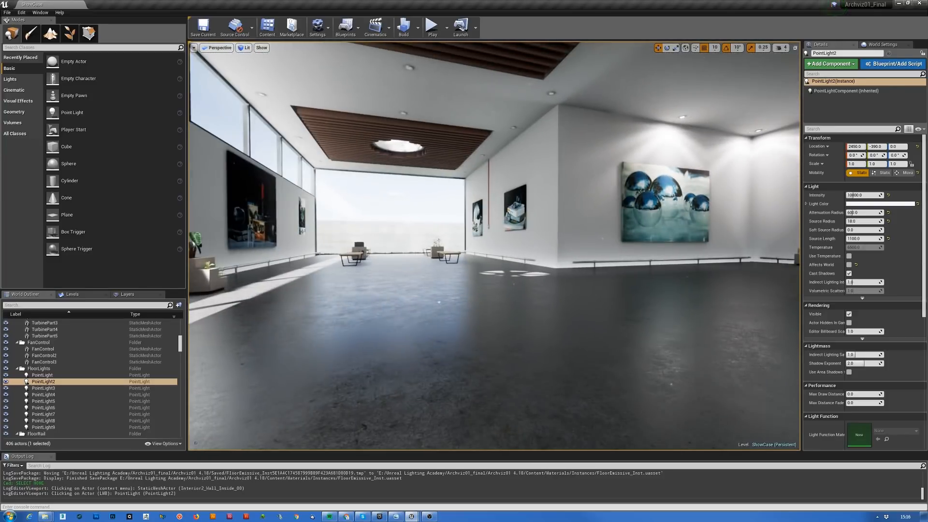
scroll(416, 372, "up", 3)
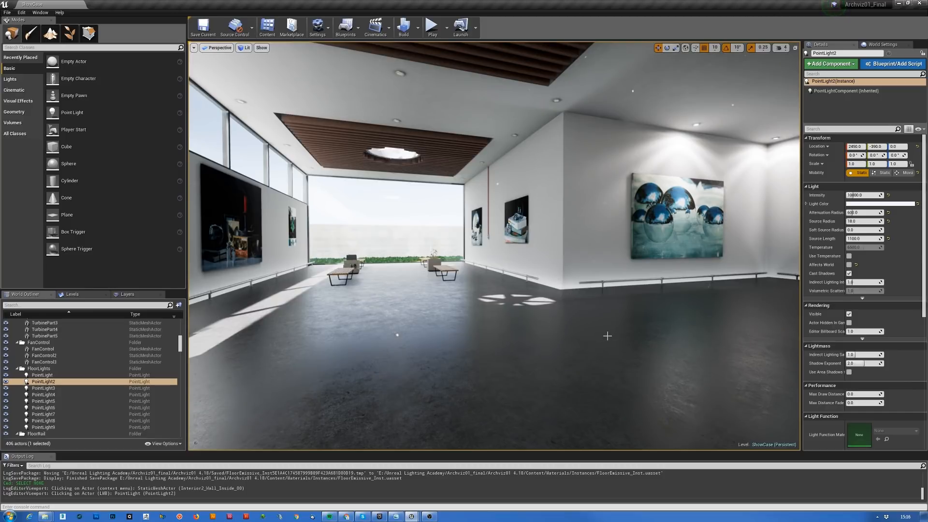
Inspect the spotlit alcove paintings and the floor reflections around the corner into the long hall.
mouse_move(607, 336)
right_mouse_down()
mouse_move(736, 332)
mouse_move(837, 343)
right_mouse_up()
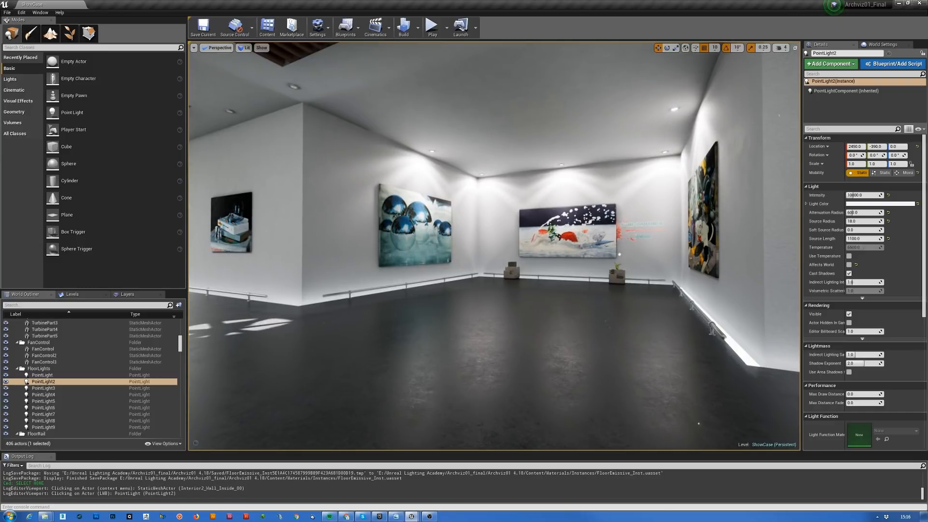
key("a")
key("w")
key("a")
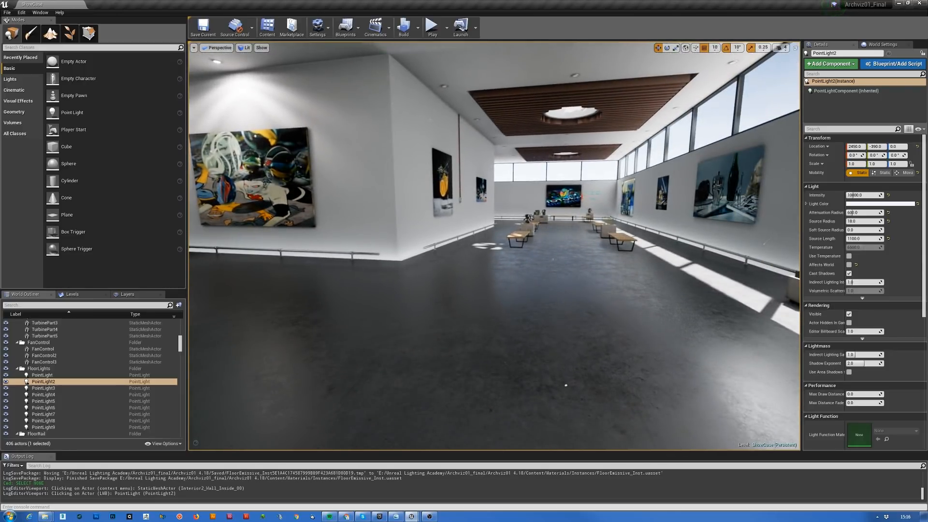
right_click_drag(622, 342, 607, 336)
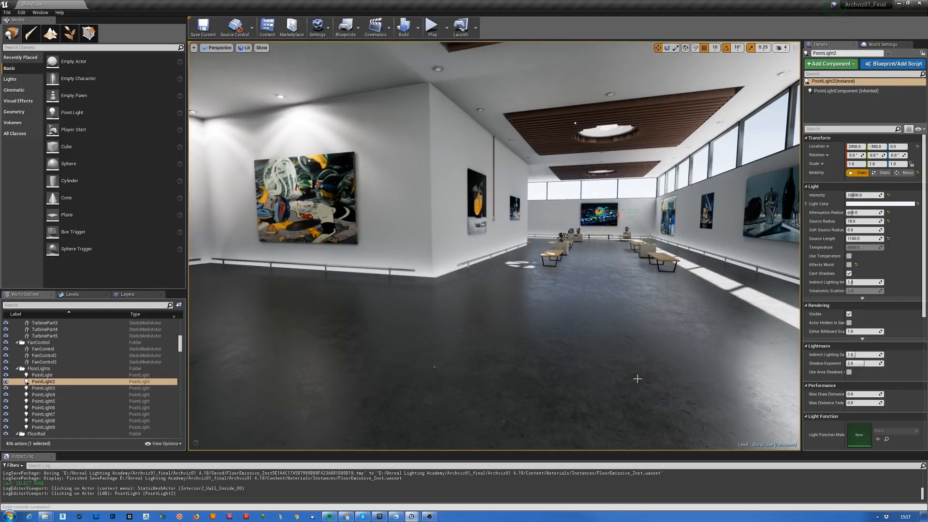
Examine the sunlight patches, benches and wall lighting from inside the long hall with the high windows.
right_click_drag(635, 322, 529, 340)
key("w")
key("q")
key("e")
key("a")
key("w")
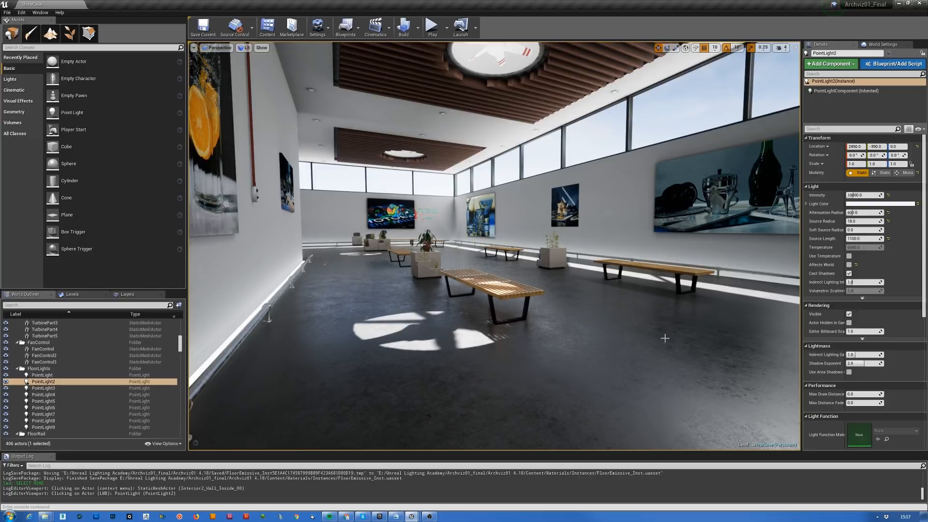
mouse_move(660, 343)
right_mouse_down()
mouse_move(757, 306)
mouse_move(670, 329)
mouse_move(555, 333)
mouse_move(543, 308)
right_mouse_up()
key("w")
key("d")
key("d")
right_click_drag(588, 379, 514, 354)
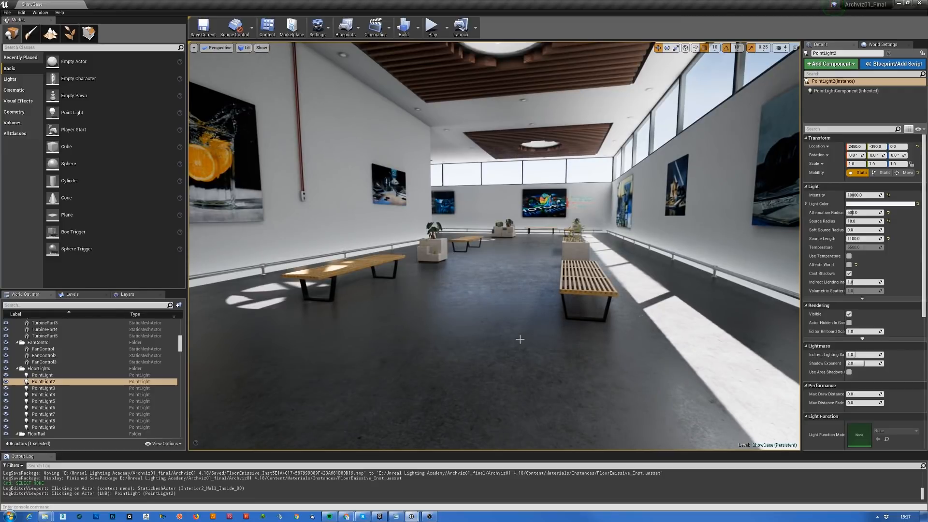
View the long hall from farther back, covering both rows of benches, the circular skylight and the floor reflections.
key("s")
mouse_move(532, 351)
right_mouse_down()
mouse_move(523, 349)
mouse_move(532, 350)
right_mouse_up()
key("a")
key("a")
key("s")
key("d")
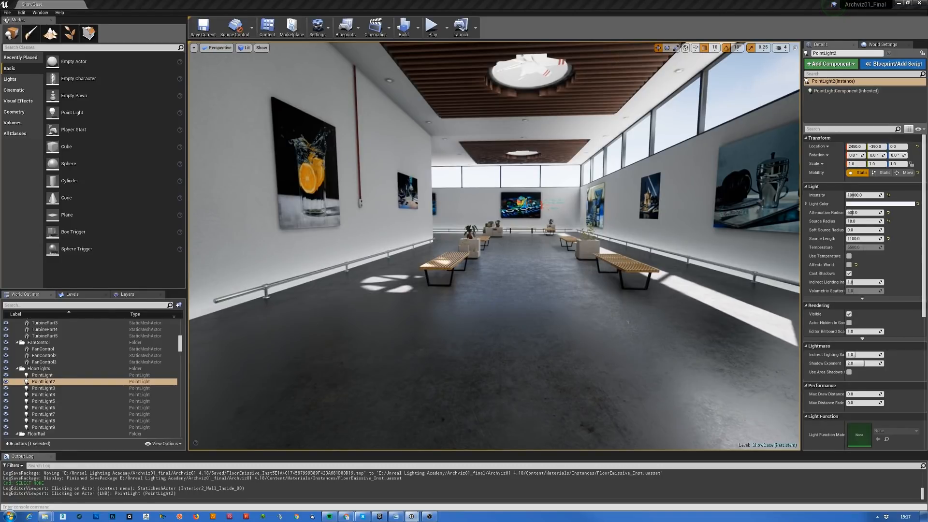
Show the World Settings and widen the name column to read the full Lightmass setting names.
left_click(883, 44)
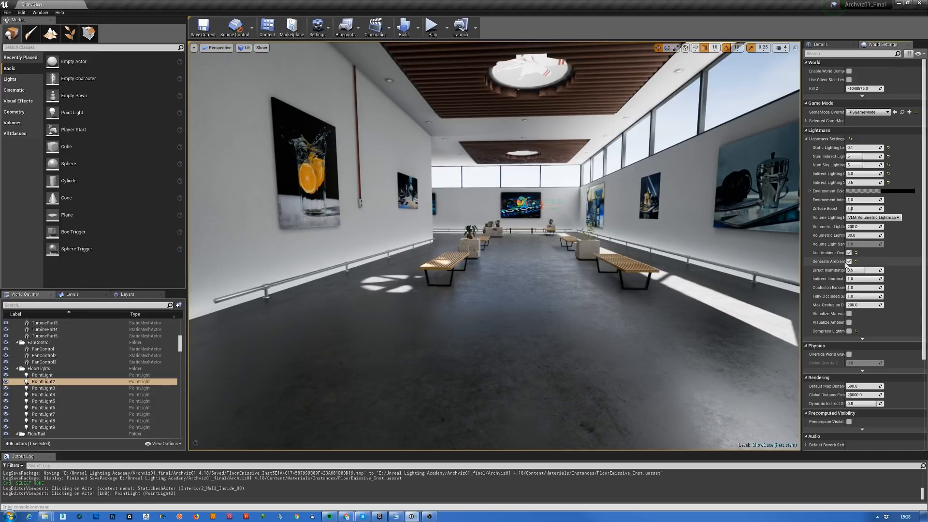
left_click_drag(846, 261, 864, 274)
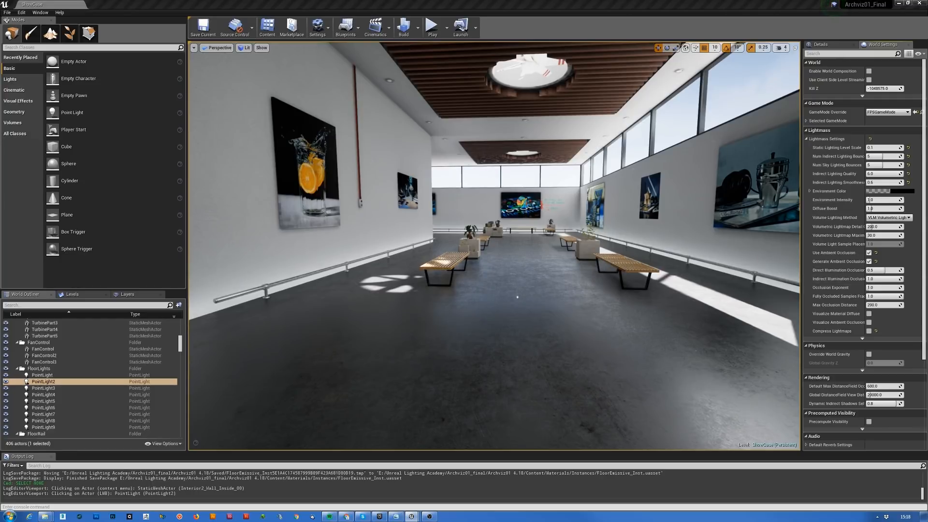
Bring the Floor material editor into view and move the disconnected node network away from the connected nodes.
left_click_drag(927, 63, 562, 66)
scroll(518, 259, "down", 5)
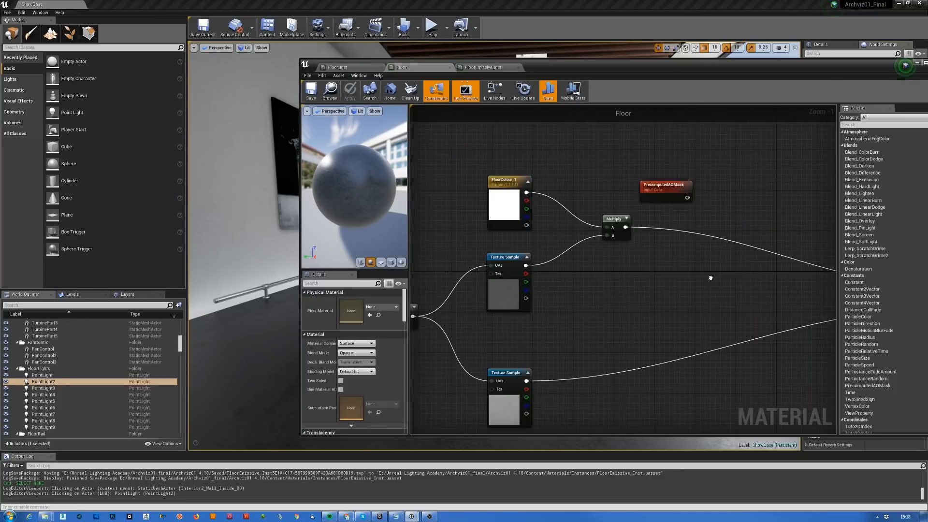
right_click_drag(527, 206, 566, 279)
left_click_drag(442, 127, 664, 333)
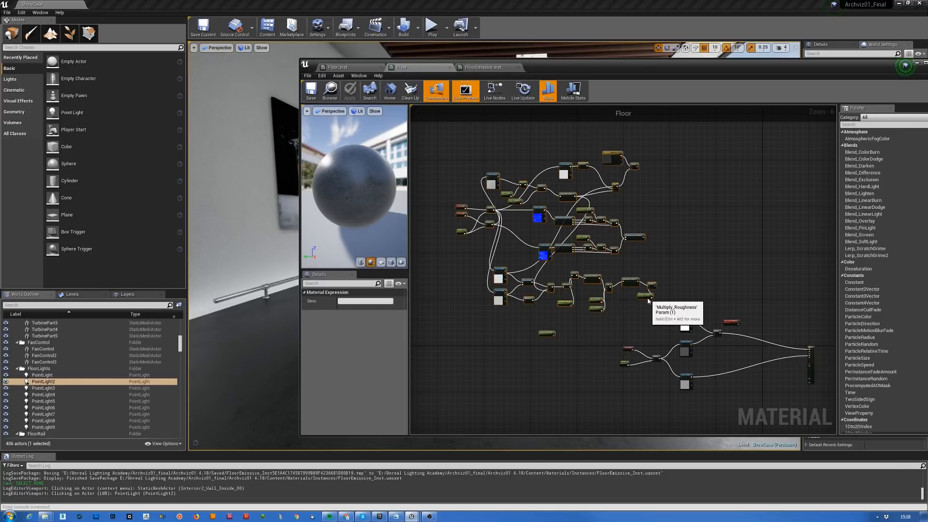
left_click_drag(645, 296, 545, 236)
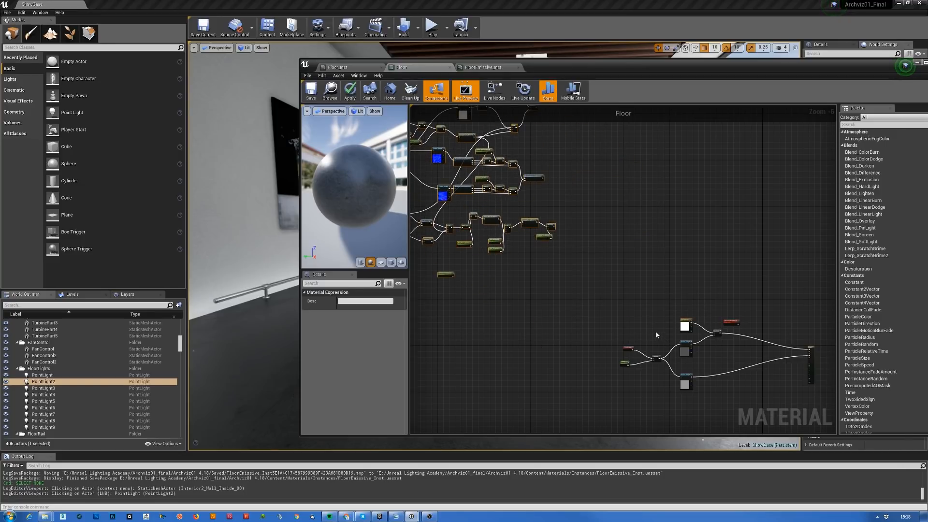
Open the T_Concrete_Floor_Polished_01_R texture used by the lower Texture Sample node of the Floor material.
scroll(671, 332, "up", 4)
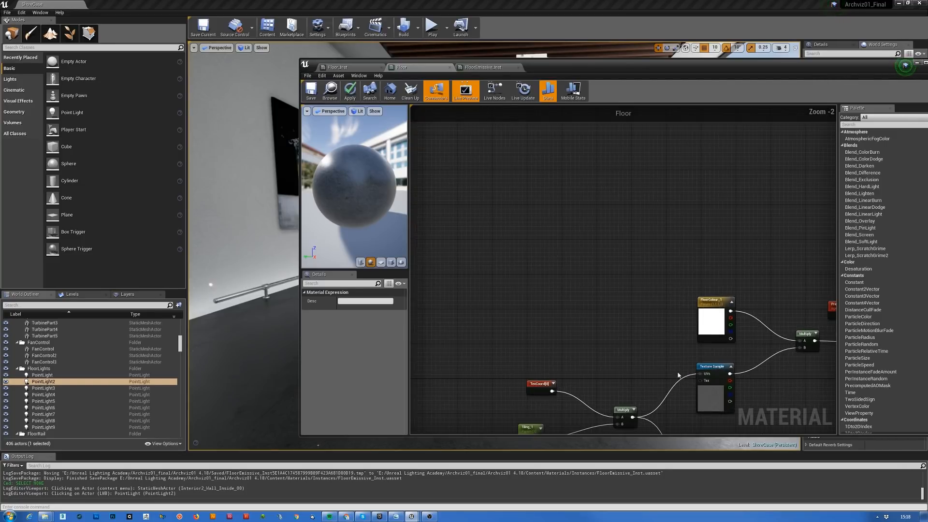
right_click_drag(669, 368, 594, 175)
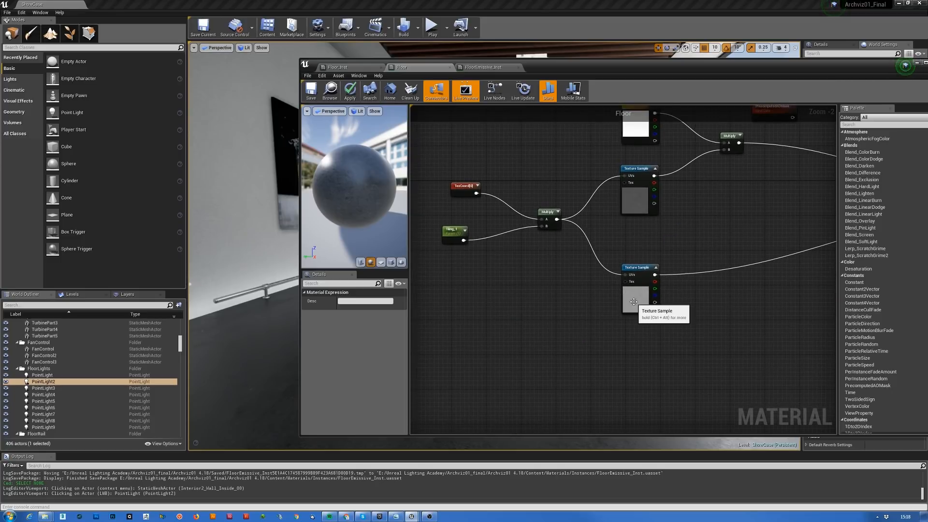
left_click(638, 298)
double_click(358, 367)
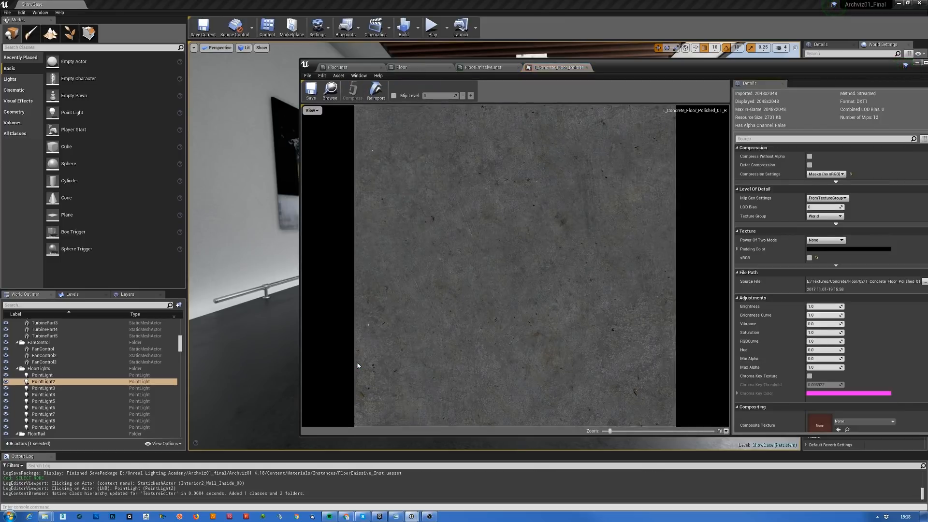
Close the concrete floor texture and return to the Floor material graph to examine its texture, colour and tiling nodes.
left_click(587, 68)
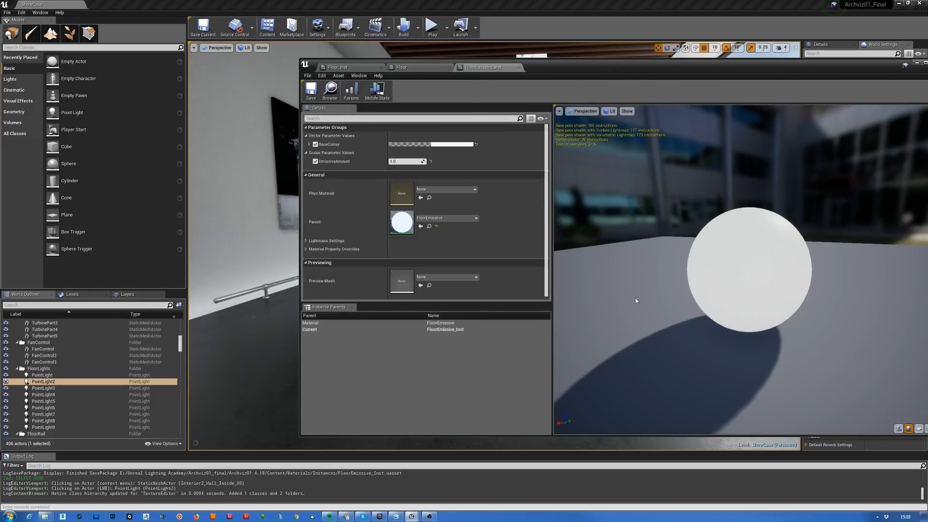
left_click(420, 68)
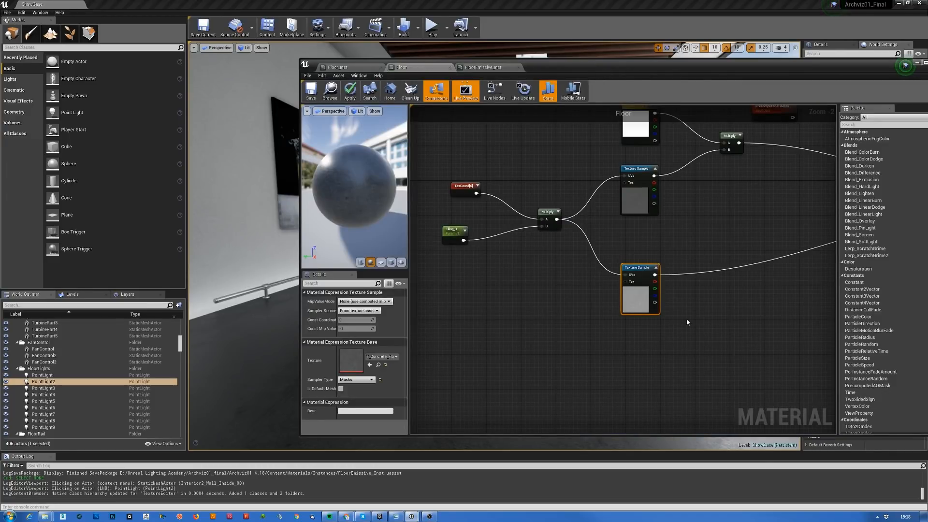
right_click_drag(787, 221, 638, 237)
mouse_move(374, 202)
left_mouse_down()
mouse_move(341, 208)
mouse_move(367, 211)
left_mouse_up()
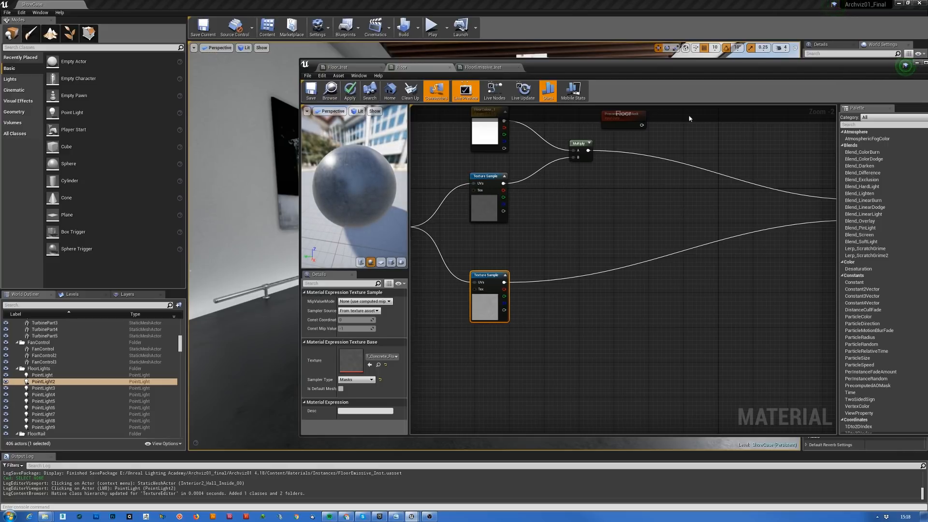
right_click_drag(594, 193, 623, 259)
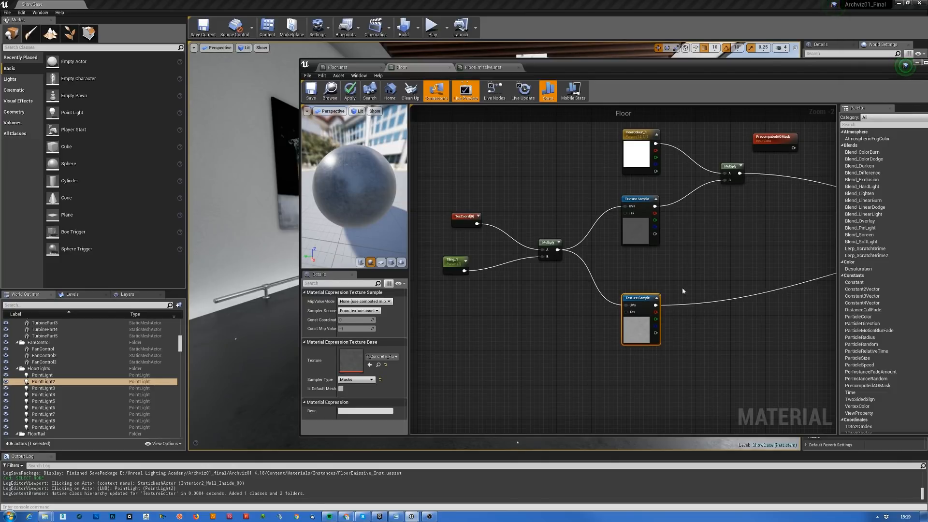
Examine the lower Texture Sample node's link to the Floor material's Roughness, with the editor window moved aside to uncover the gallery floor.
left_click_drag(562, 74, 586, 72)
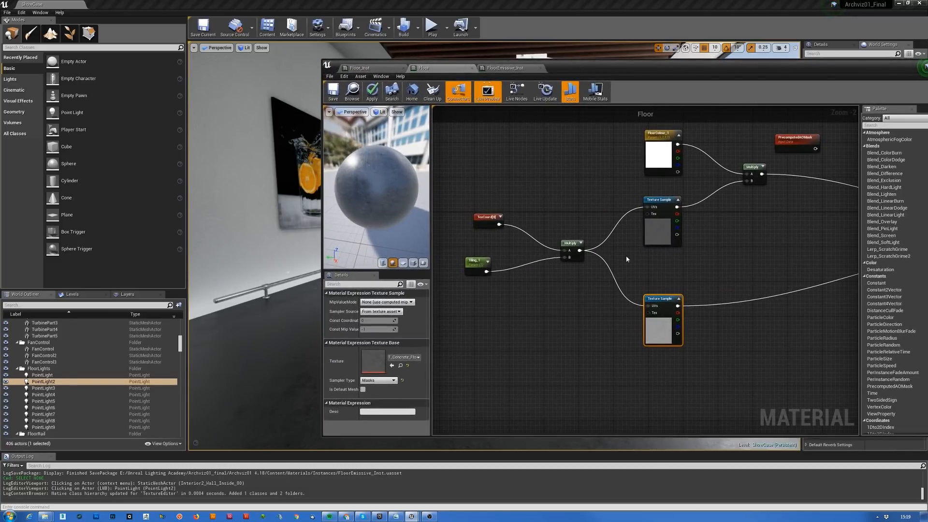
left_click(663, 334)
right_click_drag(772, 237, 586, 284)
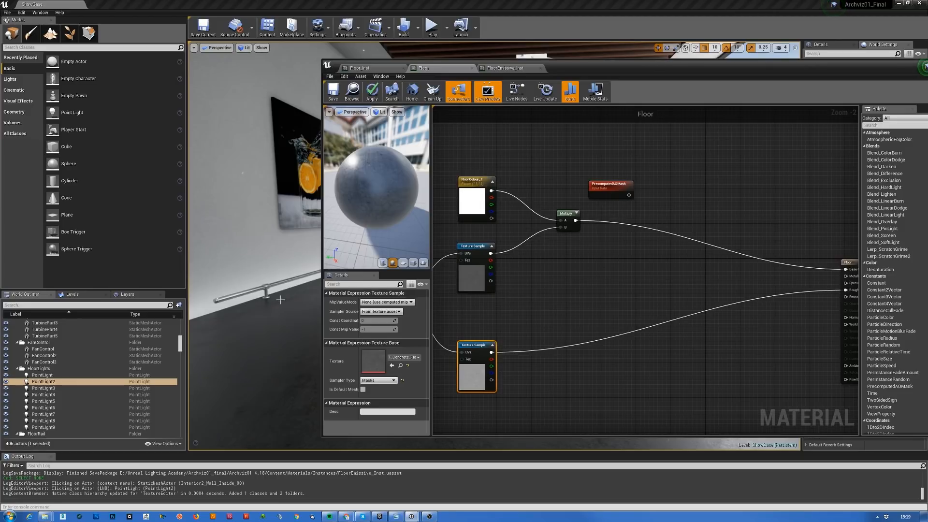
left_click_drag(628, 73, 892, 77)
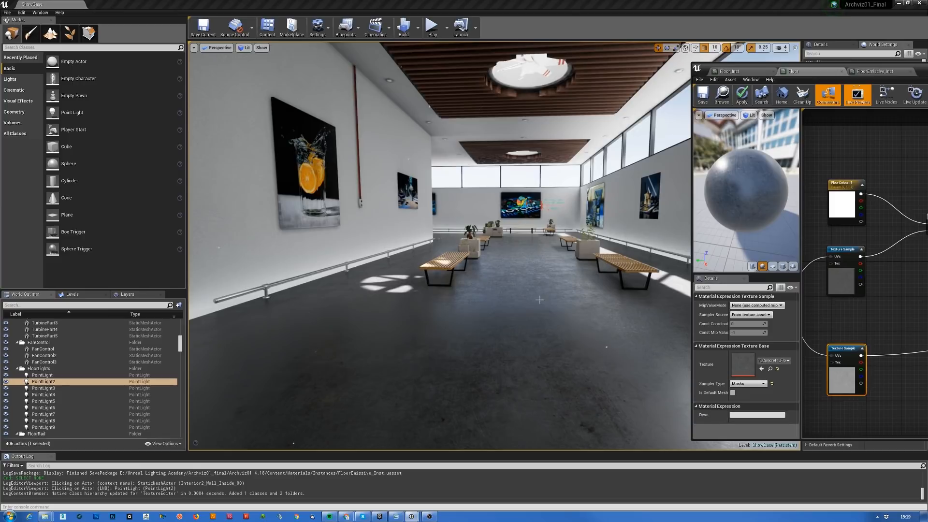
Show the Floor_Inst material instance and rotate its preview sphere to examine how the polished concrete reflects light.
left_click(742, 69)
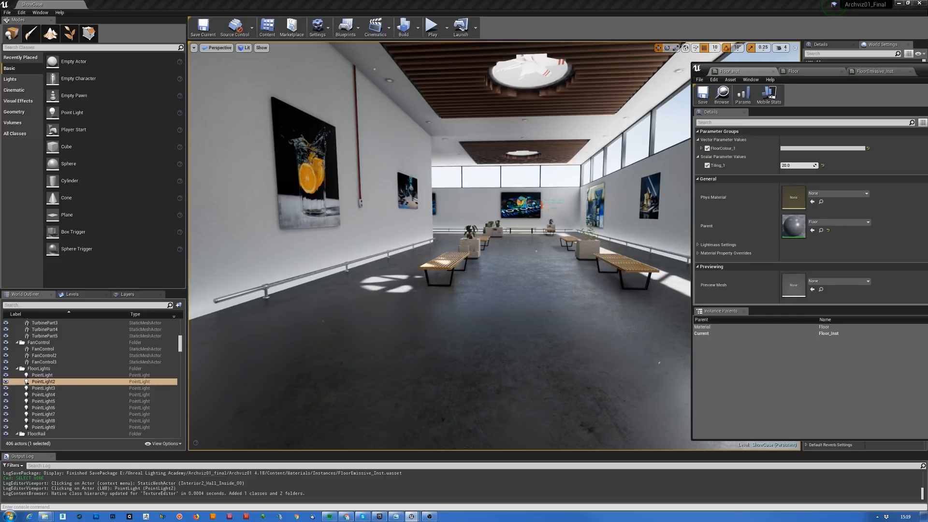
left_click_drag(927, 73, 654, 58)
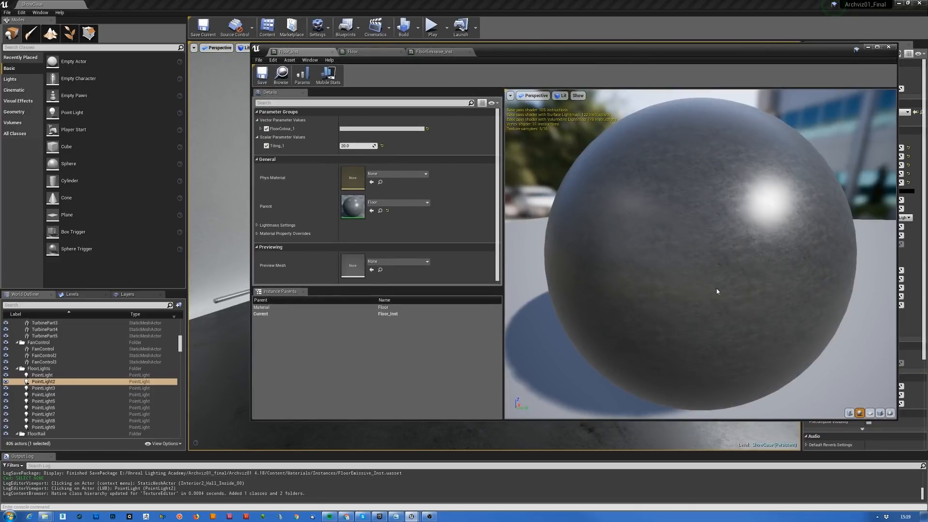
left_click_drag(772, 244, 634, 242)
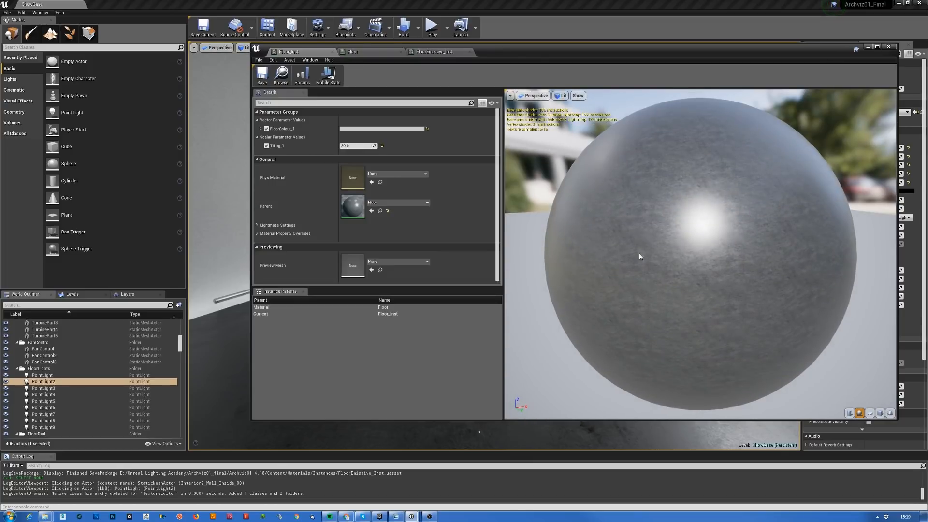
left_click_drag(700, 242, 570, 208)
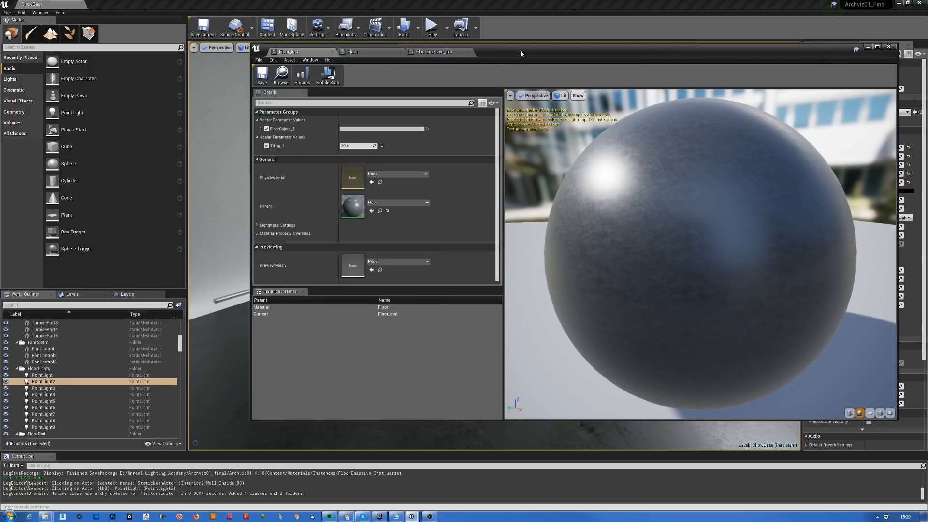
In the Floor material, connect the PrecomputedAOMask node to Base Color and apply the change to the scene.
left_click(369, 55)
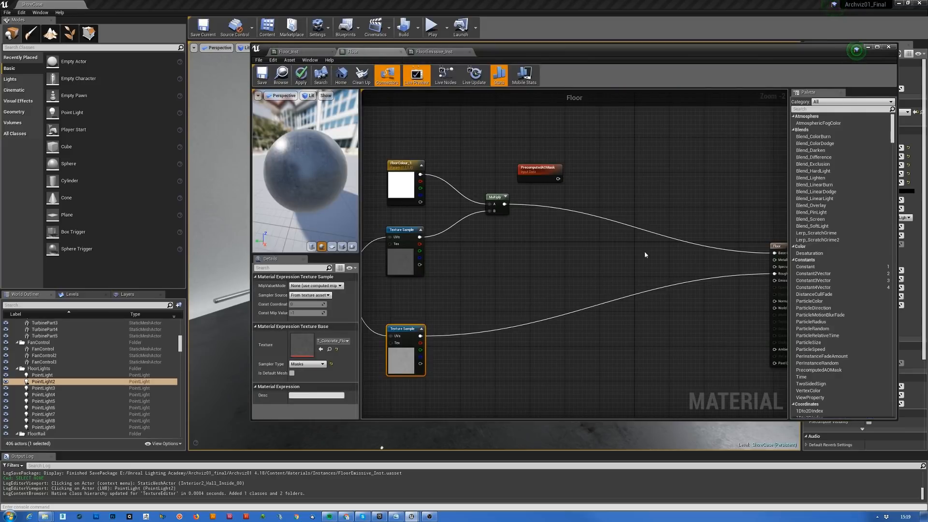
left_click_drag(548, 180, 590, 166)
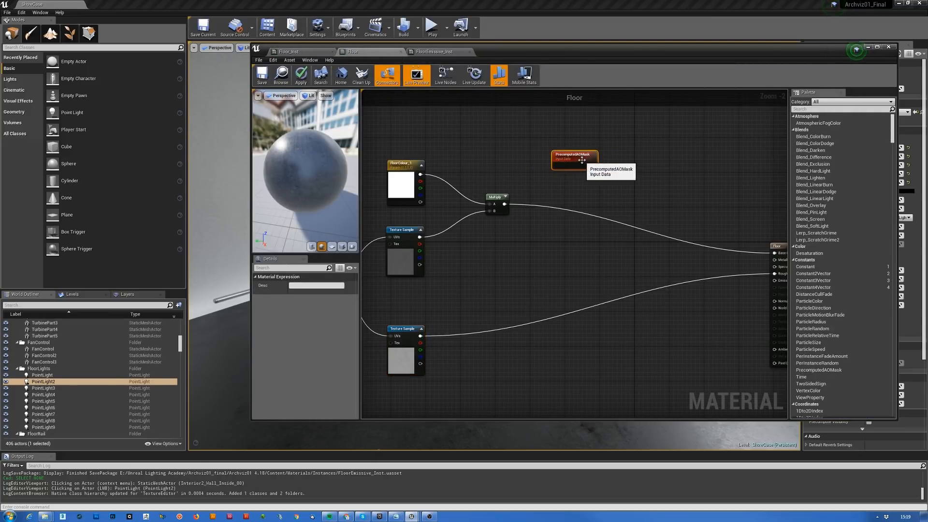
scroll(591, 164, "up", 2)
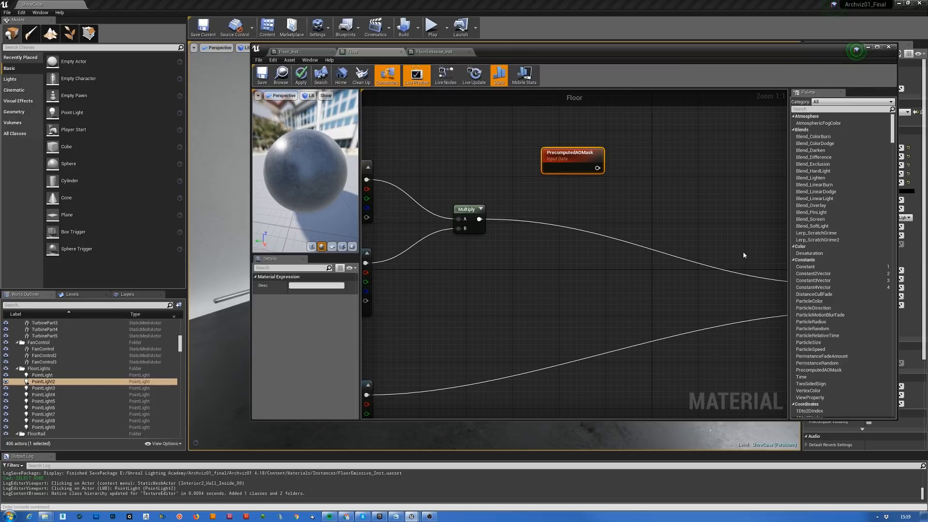
right_click_drag(743, 254, 578, 179)
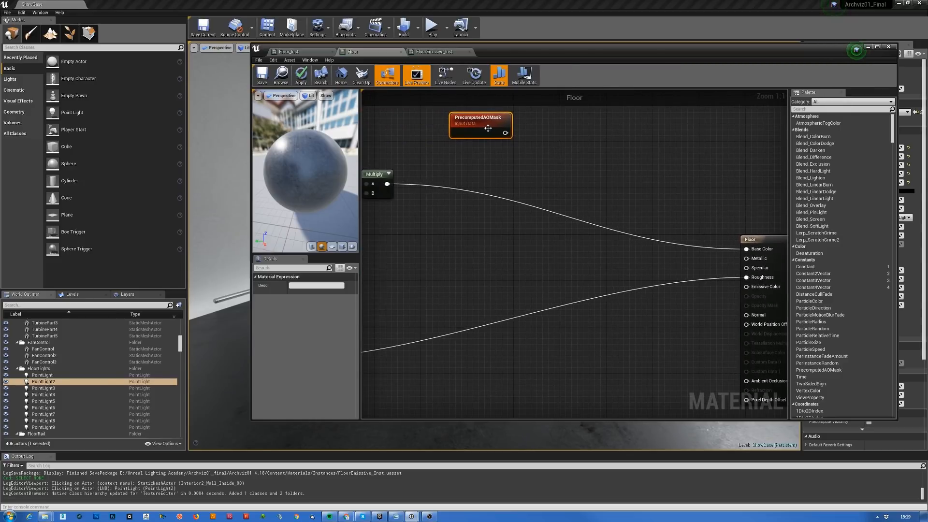
left_click_drag(488, 128, 747, 252)
left_click_drag(530, 60, 851, 127)
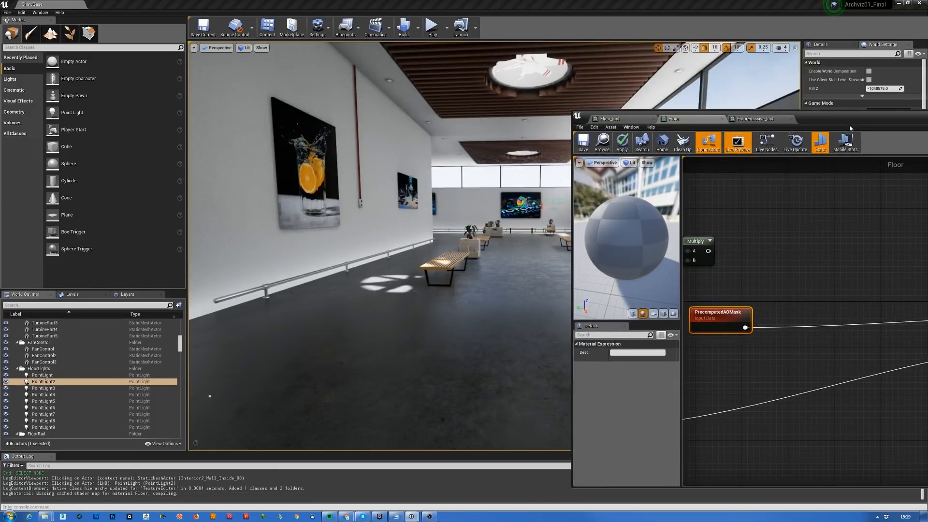
left_click(622, 145)
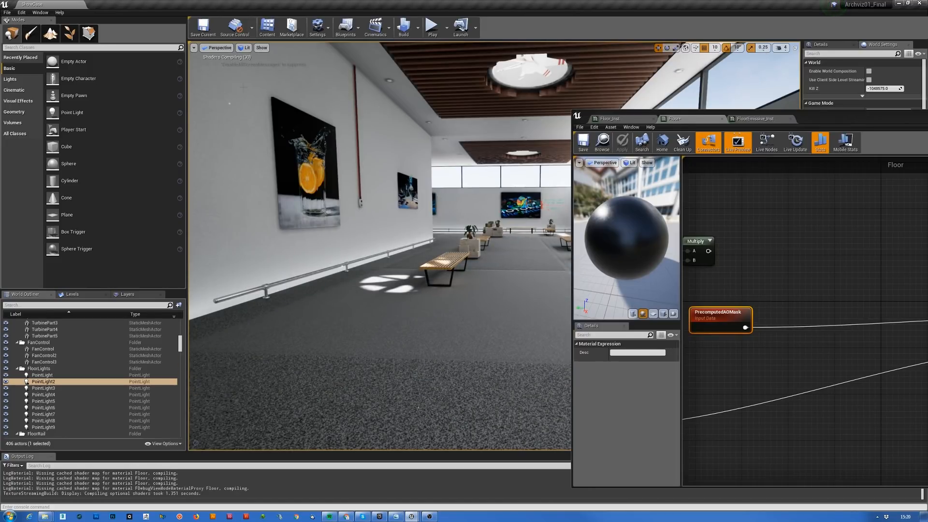
Show the level in the Base Color buffer visualization and examine the floor's ambient occlusion mask along the walls and around the benches.
left_click(249, 50)
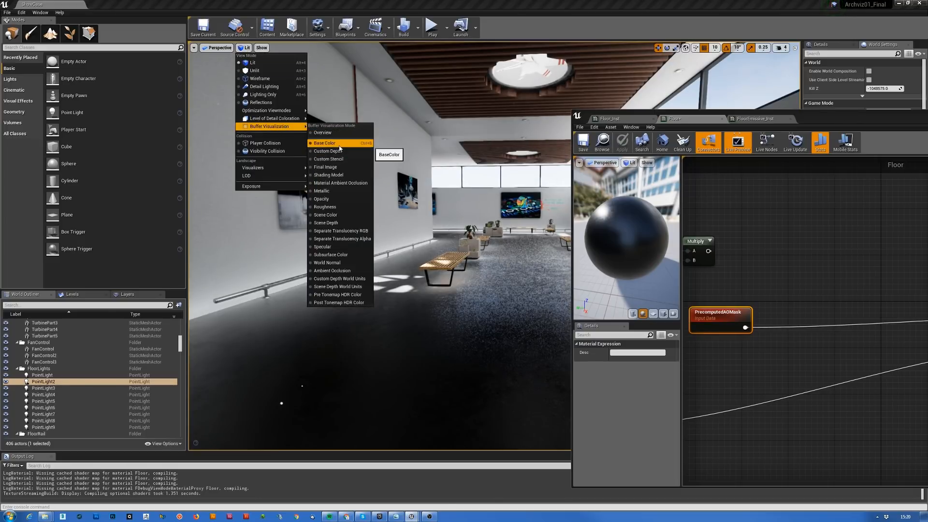
left_click(340, 145)
right_click_drag(514, 259, 594, 310)
key("w")
key("e")
key("w")
right_click_drag(203, 261, 314, 226)
right_click_drag(354, 290, 370, 322)
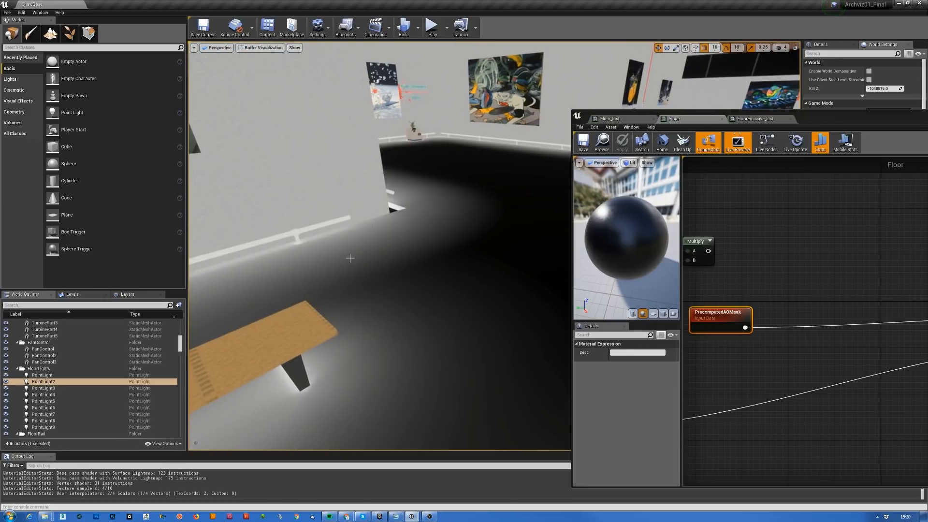
right_click_drag(442, 374, 404, 352)
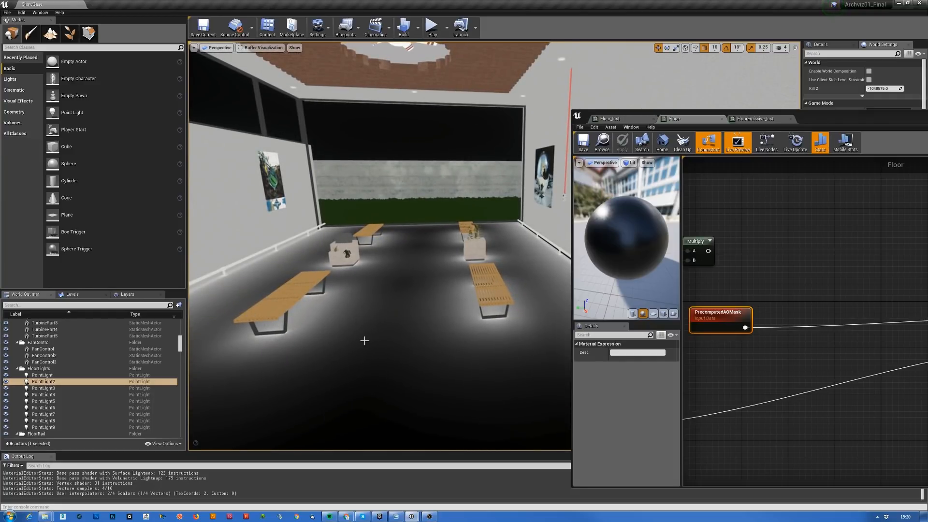
right_click_drag(394, 343, 495, 276)
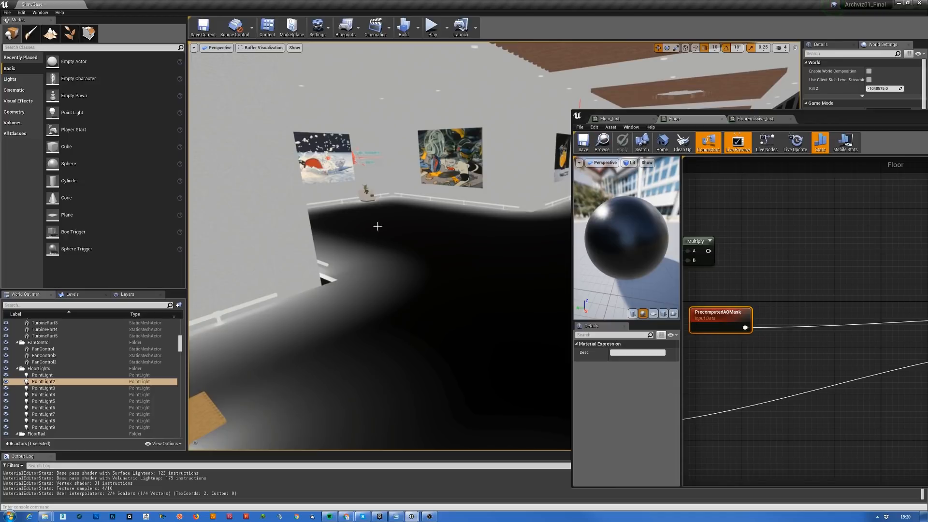
right_click_drag(499, 332, 458, 350)
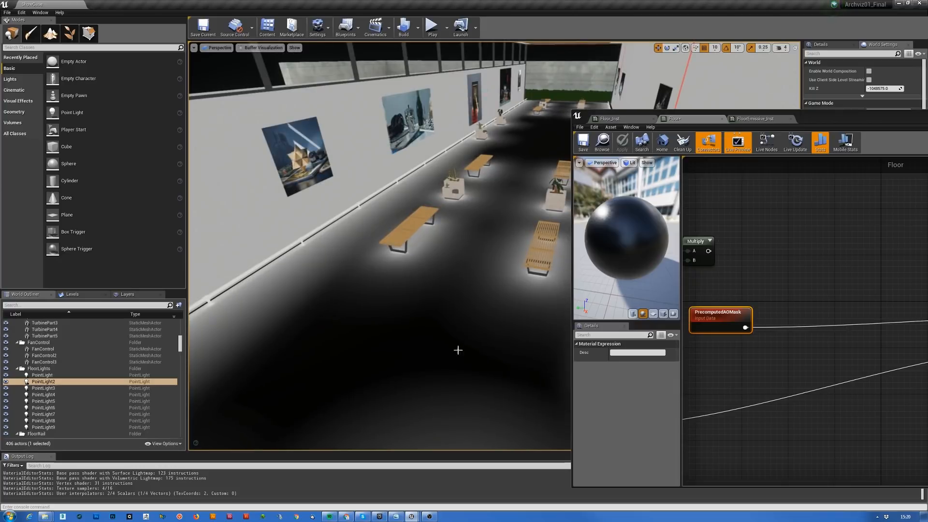
Bring the Floor material graph back into view and move the PrecomputedAOMask node above the other nodes.
left_click_drag(856, 120, 708, 60)
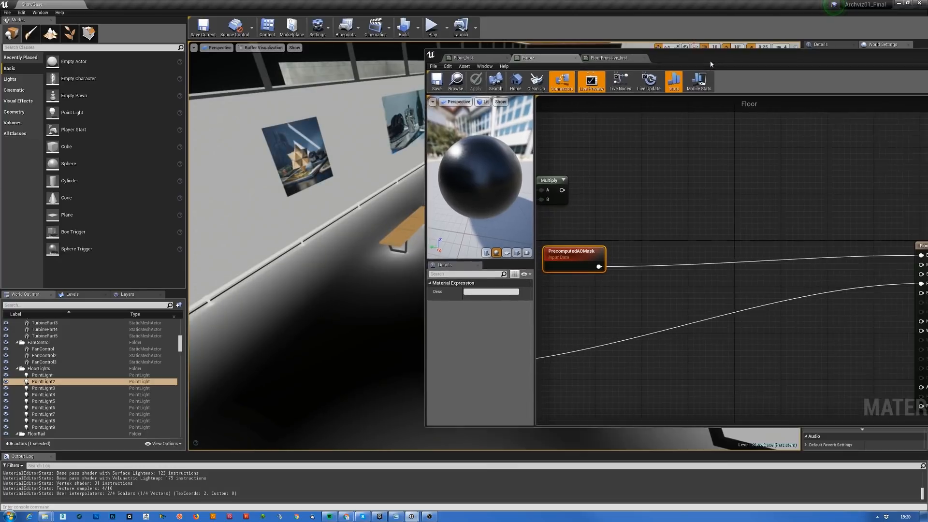
scroll(696, 224, "down", 4)
right_click_drag(565, 236, 667, 204)
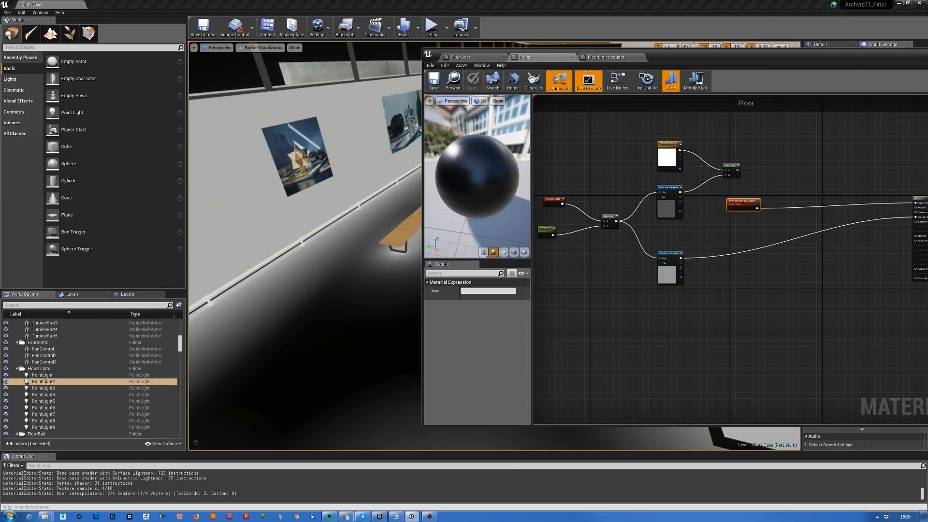
right_click_drag(748, 217, 611, 255)
left_click_drag(605, 245, 570, 126)
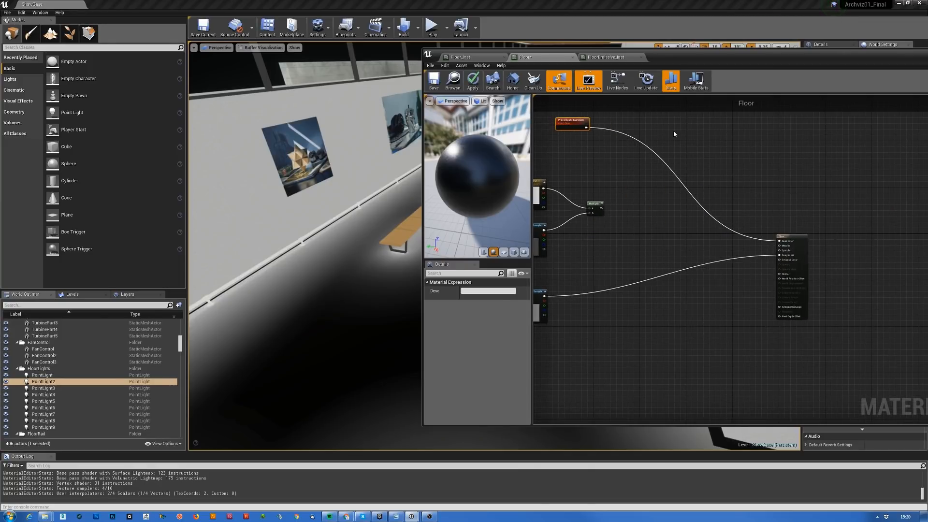
right_click_drag(674, 134, 776, 238)
left_click_drag(713, 242, 640, 225)
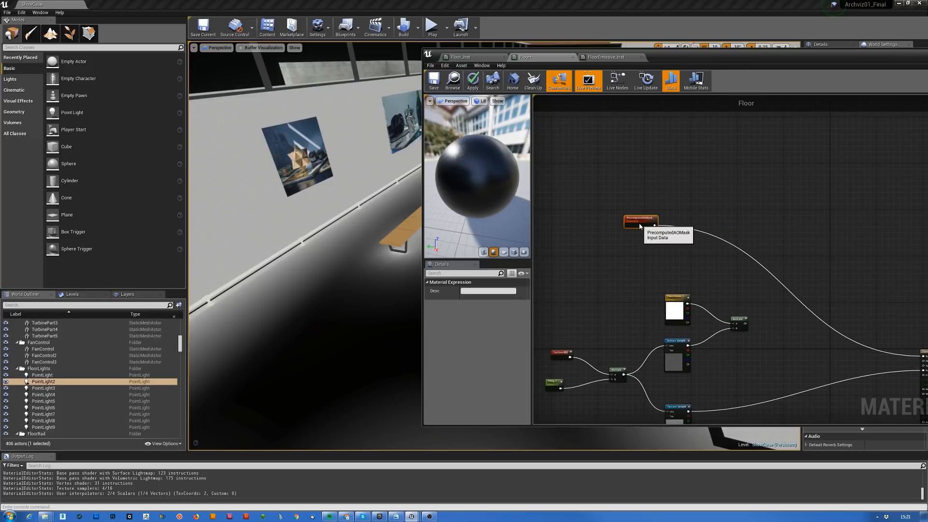
Add a HeightLerp function node to the Floor material and place it beside the PrecomputedAOMask node.
right_click_drag(777, 221, 674, 191)
right_click(673, 191)
type("h")
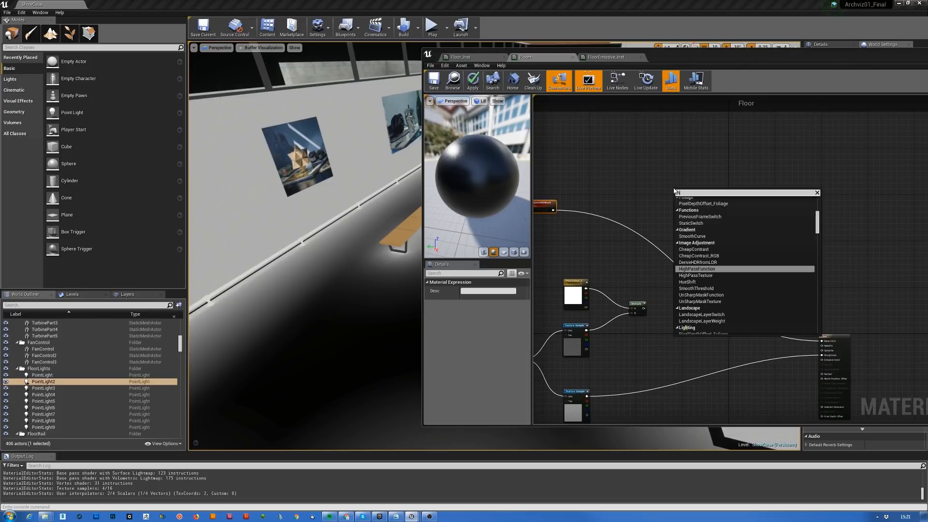
type("eigh")
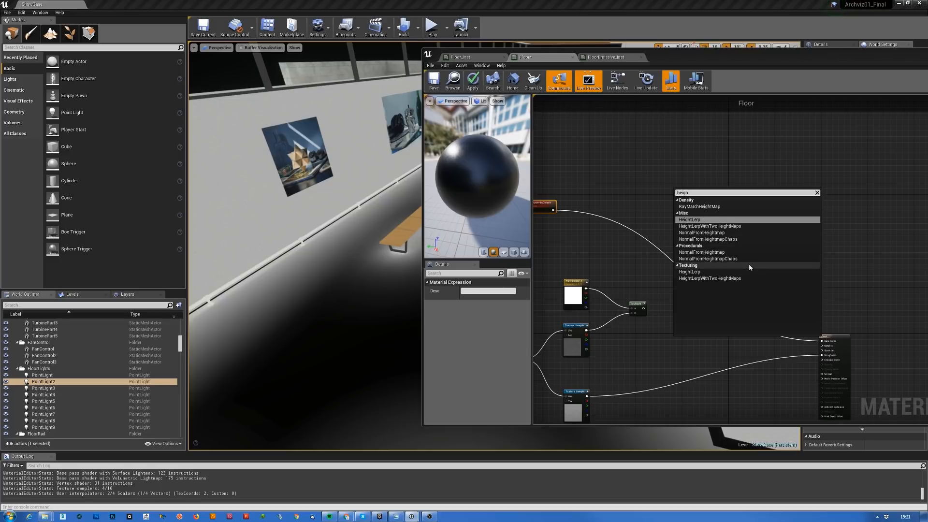
left_click(685, 272)
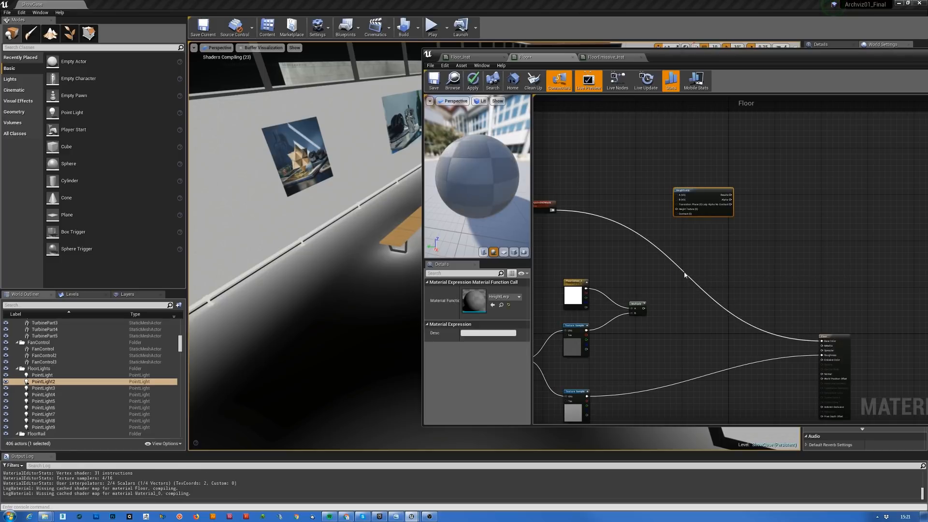
right_click_drag(592, 254, 722, 261)
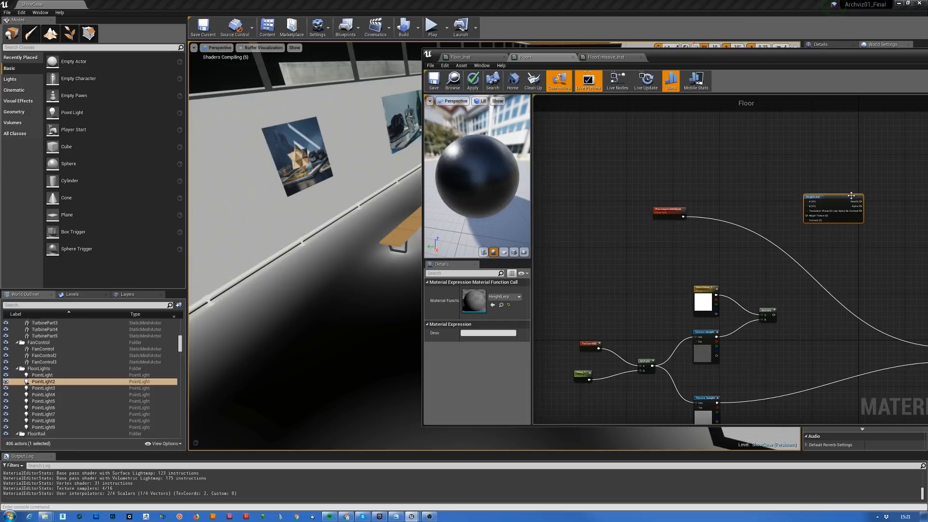
left_click_drag(833, 208, 737, 214)
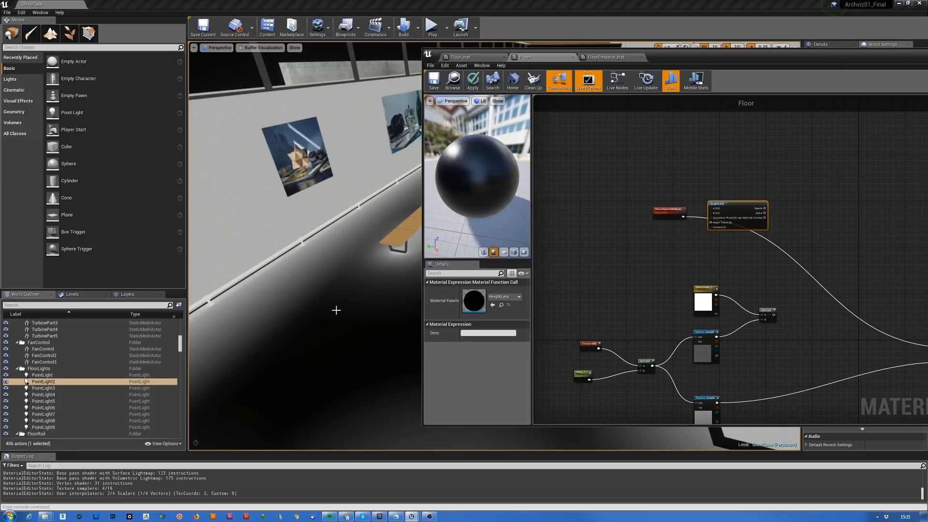
Move the HeightLerp node off the mask's connection wire, into the space between the PrecomputedAOMask and FloorColour_1 nodes.
right_click_drag(336, 309, 358, 319)
right_click_drag(297, 347, 299, 346)
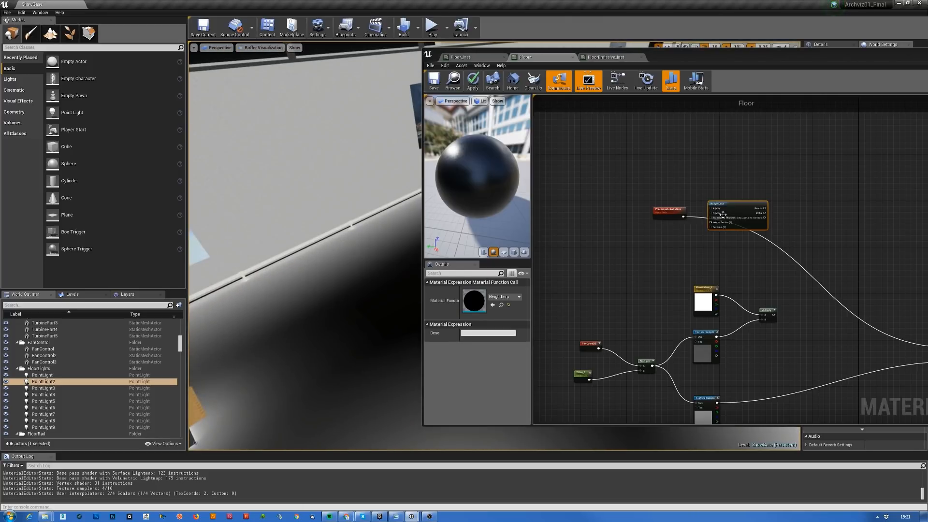
right_click_drag(757, 268, 709, 256)
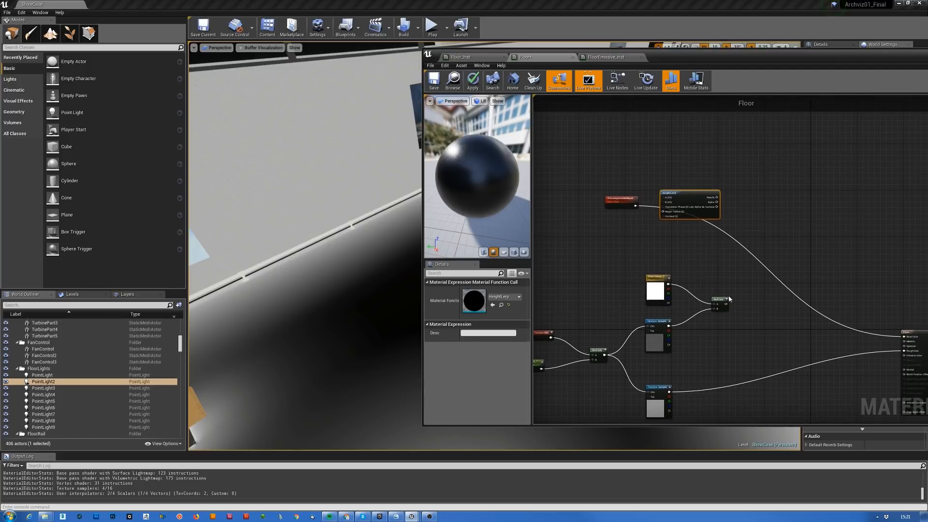
scroll(720, 231, "up", 2)
right_click_drag(638, 244, 664, 263)
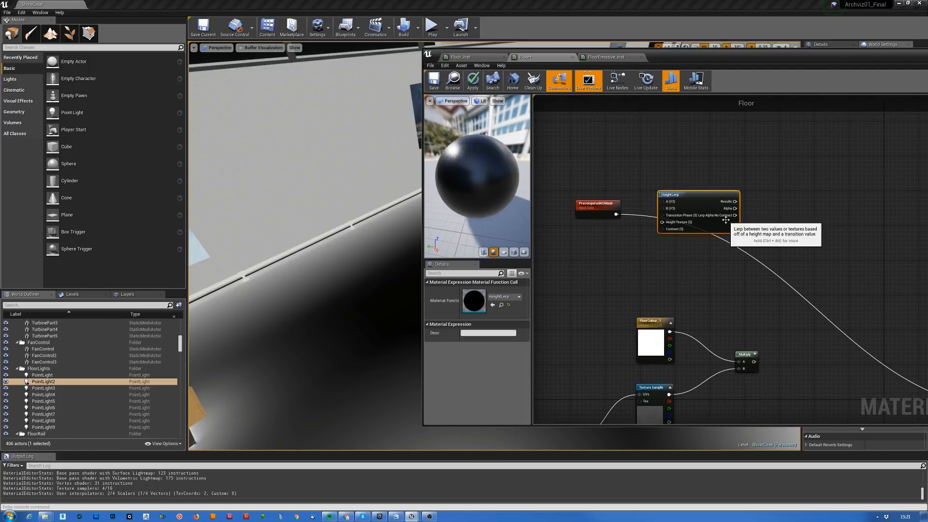
left_click_drag(716, 216, 700, 282)
right_click_drag(744, 275, 719, 256)
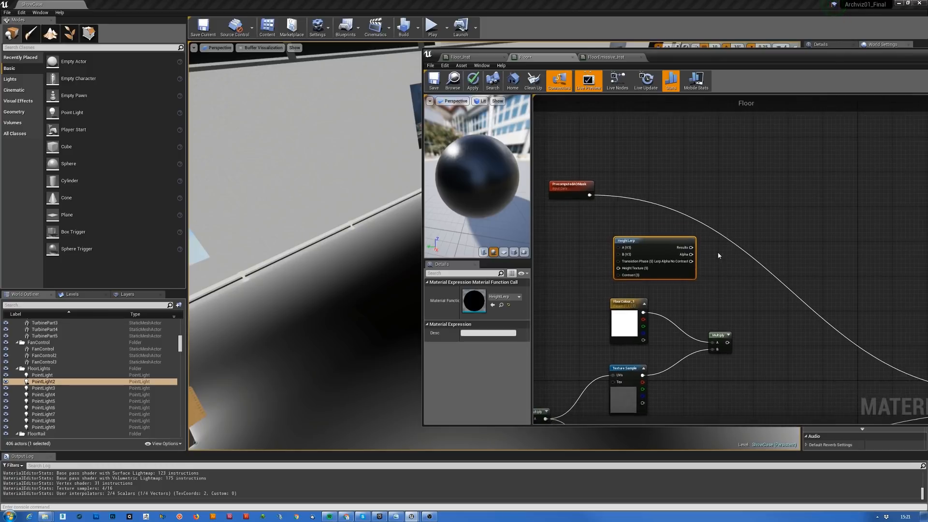
Connect PrecomputedAOMask to HeightLerp's Transition Phase input and place the mask node directly beside the HeightLerp node.
scroll(715, 256, "up", 2)
right_click_drag(598, 218, 664, 175)
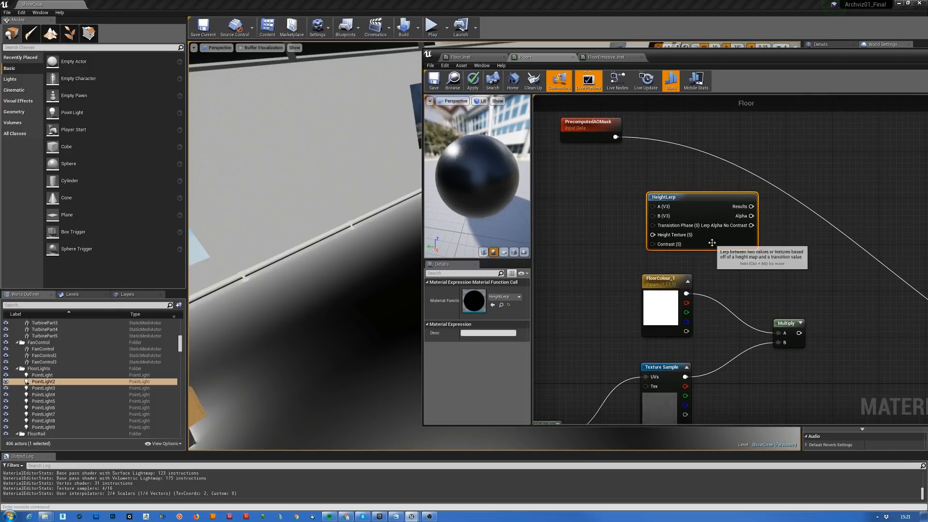
left_click_drag(711, 240, 722, 235)
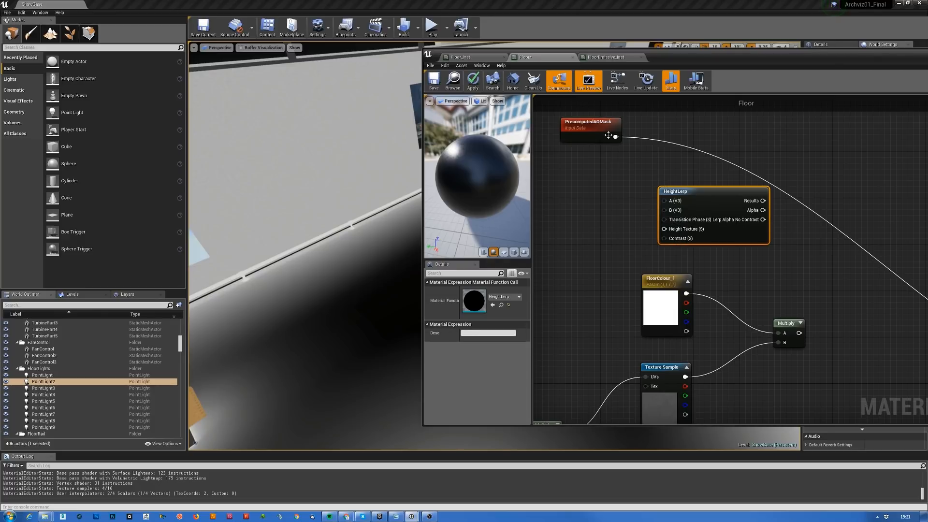
left_click_drag(615, 137, 664, 228)
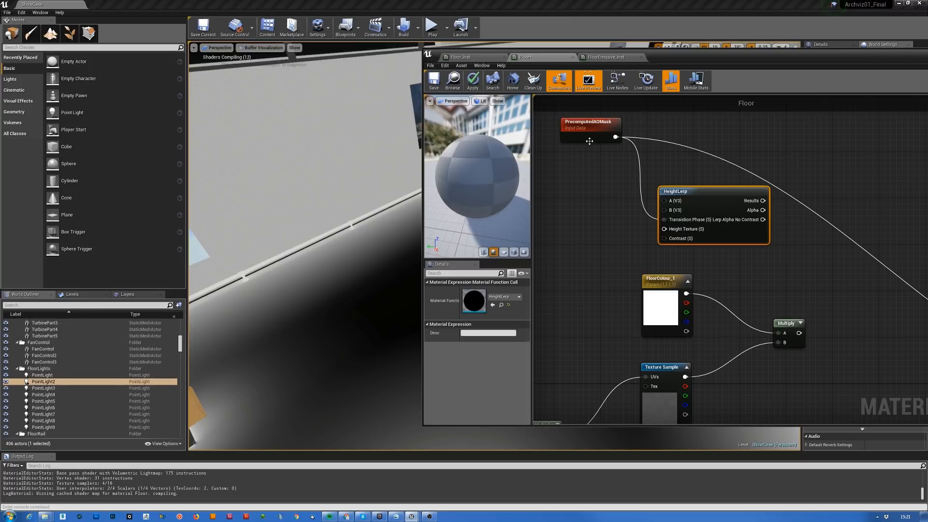
left_click_drag(589, 141, 572, 198)
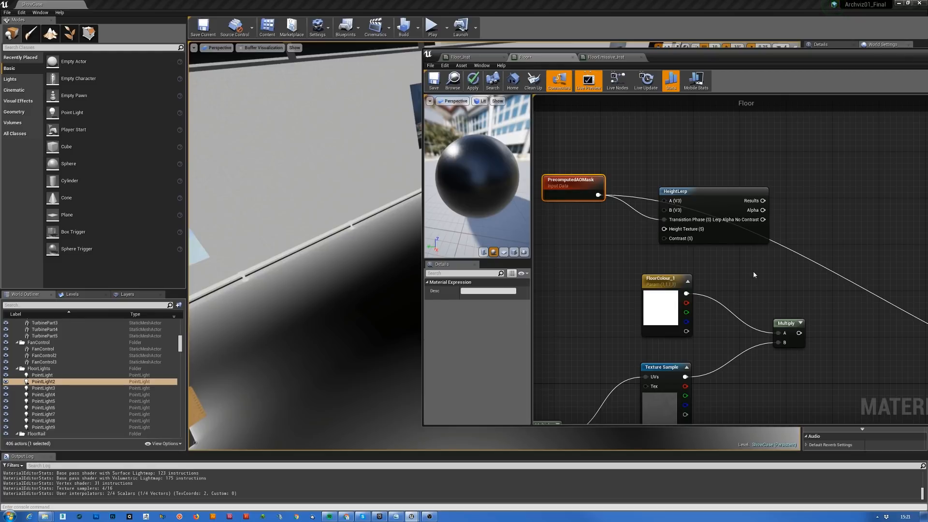
Connect HeightLerp's Alpha output to the Floor material's Base Color and shift the HeightLerp node slightly away from the mask.
right_click_drag(776, 274, 798, 215)
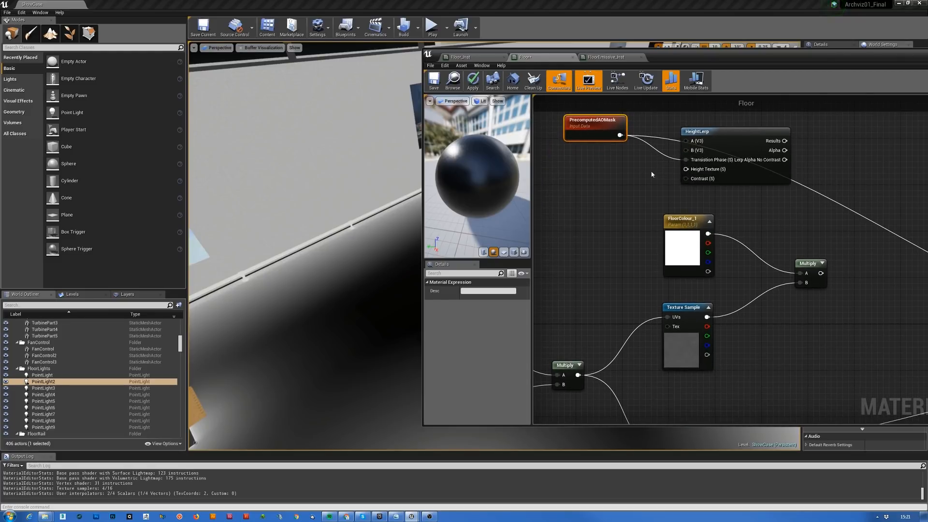
right_click_drag(805, 216, 605, 243)
scroll(637, 245, "down", 2)
right_click_drag(624, 201, 636, 157)
left_click_drag(618, 139, 916, 283)
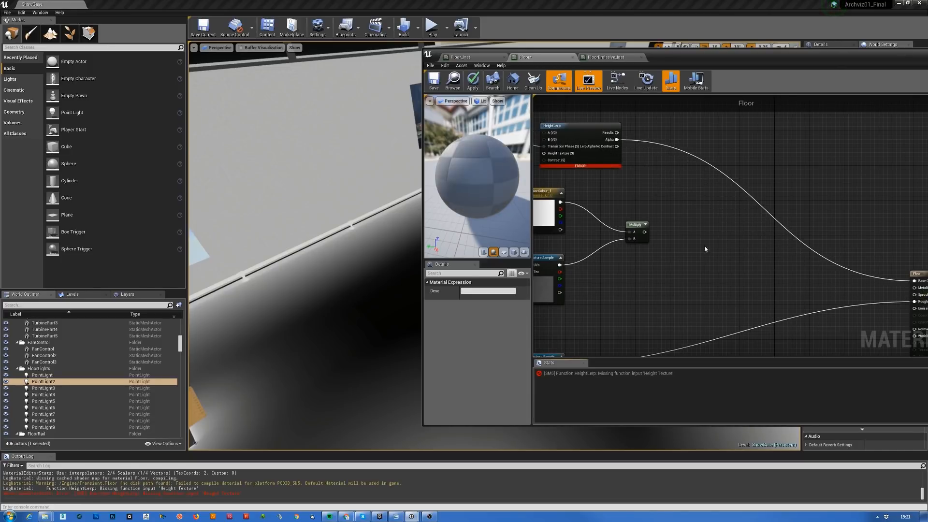
right_click_drag(629, 194, 800, 245)
left_click_drag(773, 202, 795, 191)
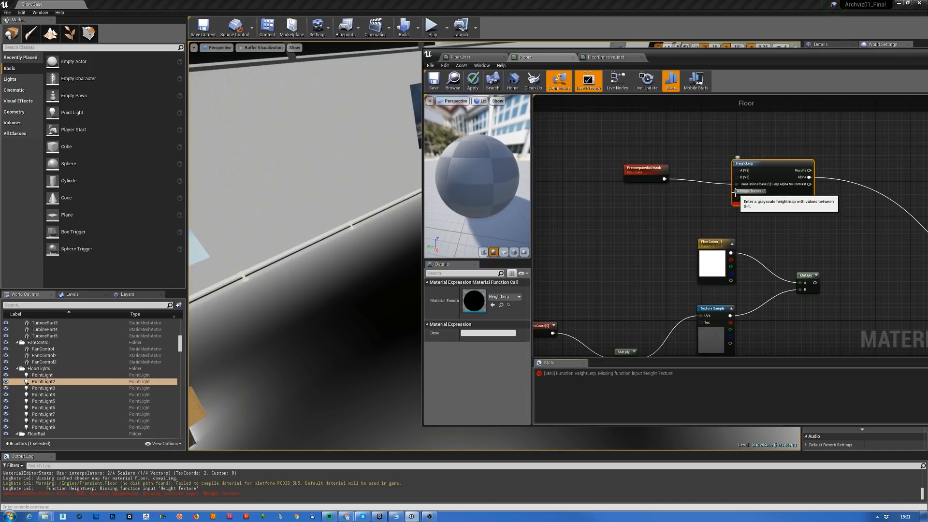
Bring up the Content Browser and list only texture assets from the project's Textures folder.
left_click_drag(927, 128, 792, 77)
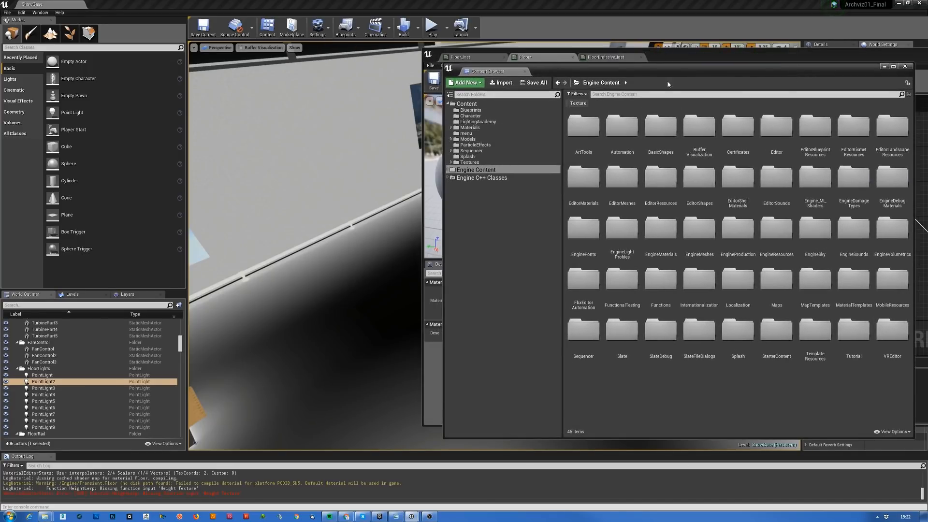
left_click_drag(667, 75, 596, 78)
left_click(506, 106)
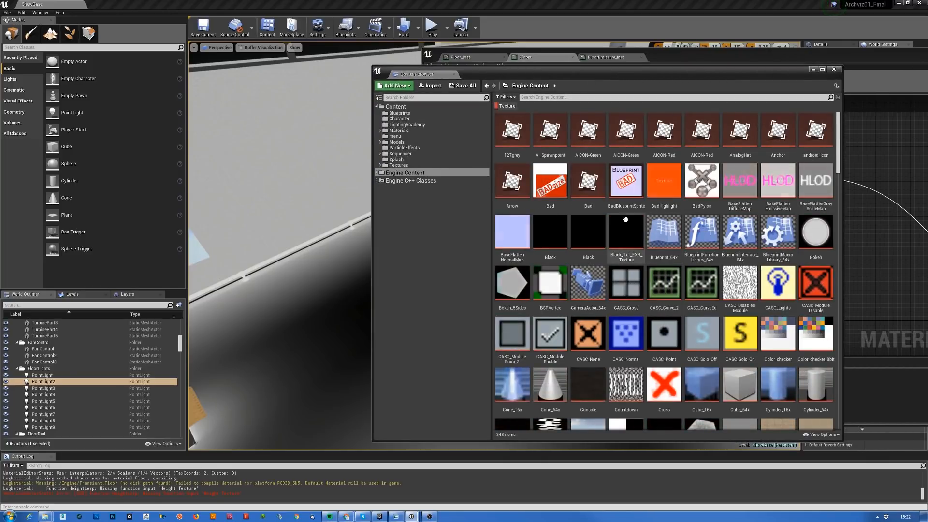
left_click(397, 165)
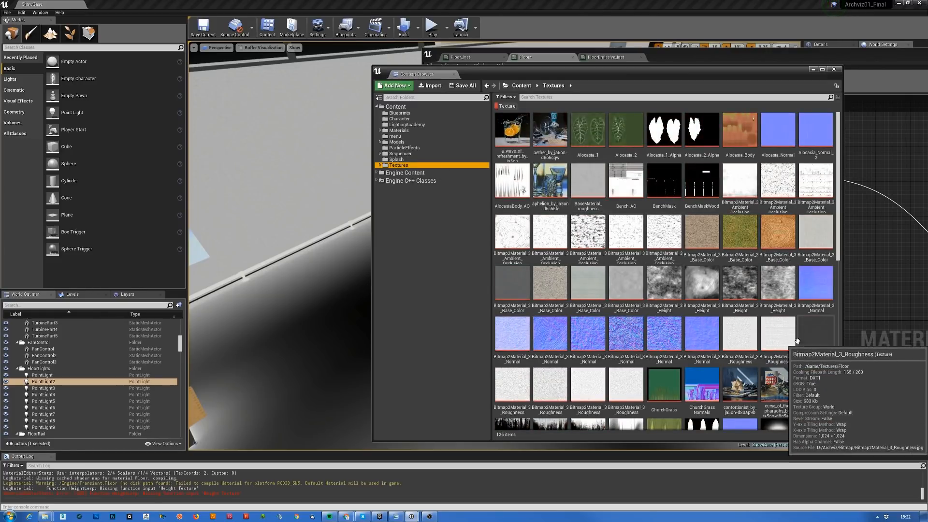
Preview two of the Bitmap2Material_3_Height textures at full size, closing each preview and returning to the Textures folder.
left_click(758, 297)
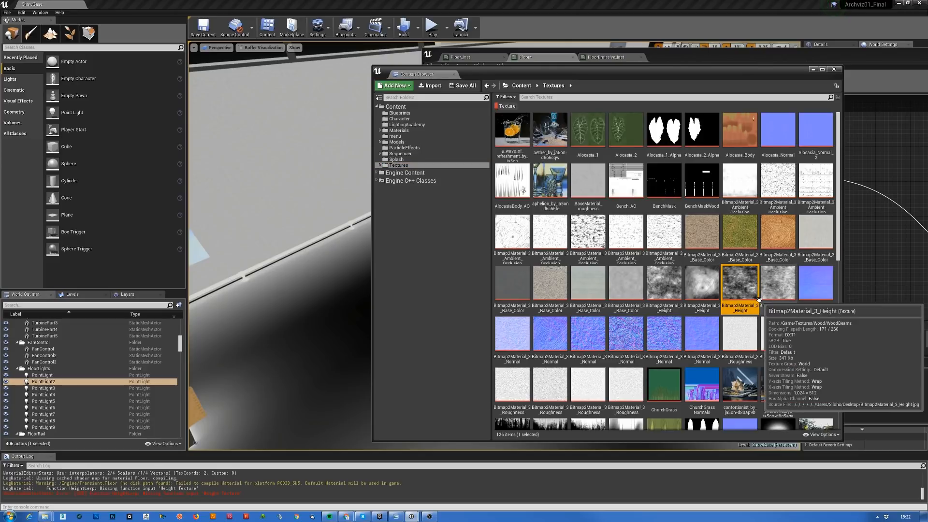
double_click(740, 286)
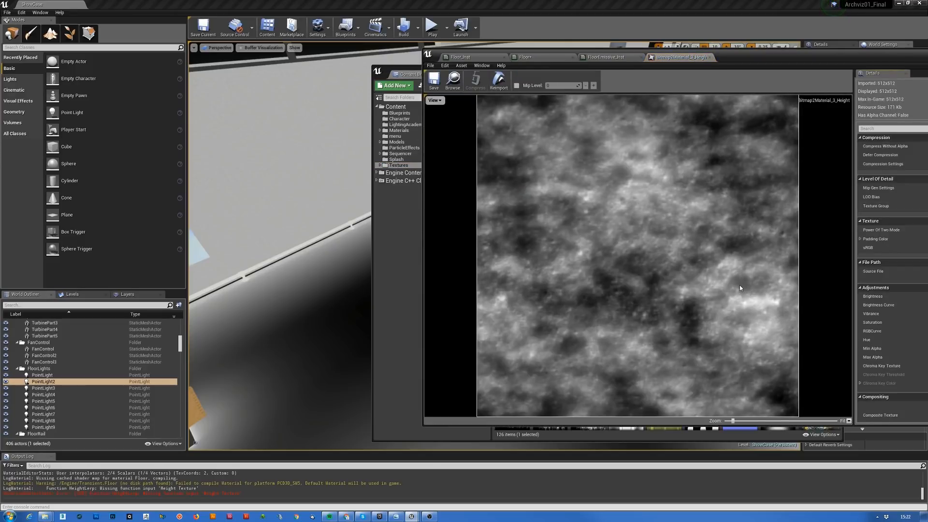
left_click(709, 58)
left_click(402, 261)
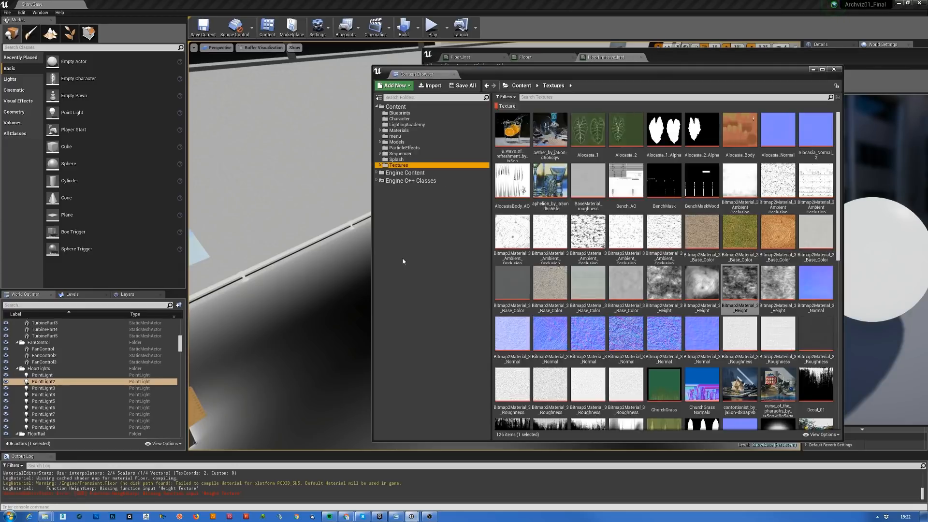
double_click(673, 296)
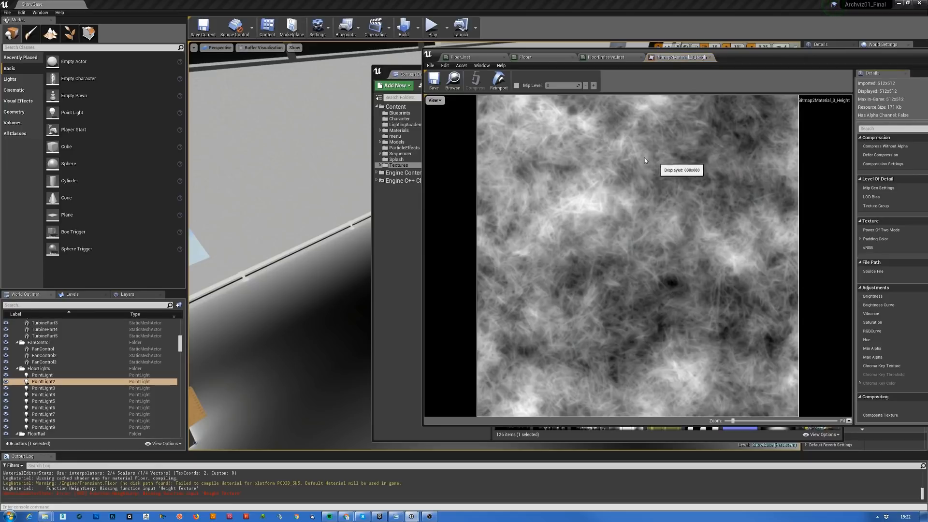
left_click(710, 58)
left_click(405, 307)
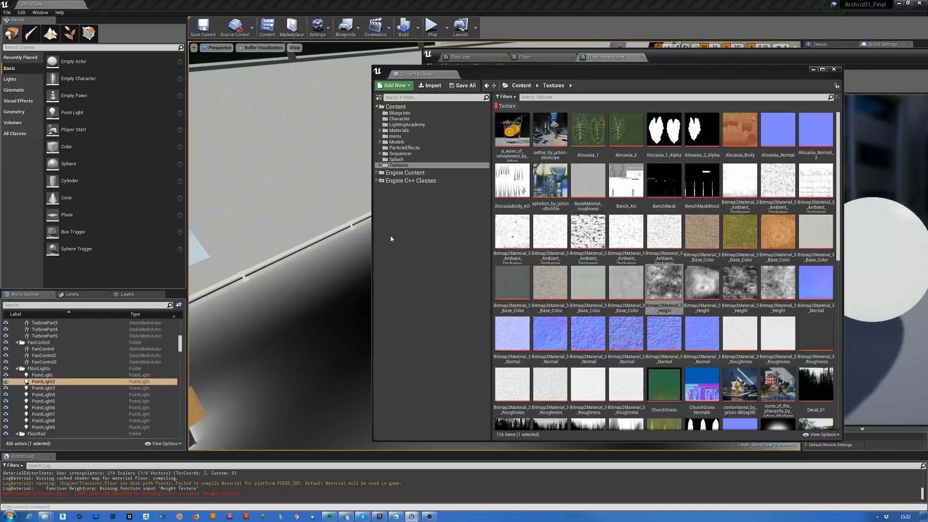
View the benches and floor in the level, and preview the metal Bitmap2Material_3_Base_Color texture before returning to the Textures folder.
right_click_drag(285, 331, 322, 305)
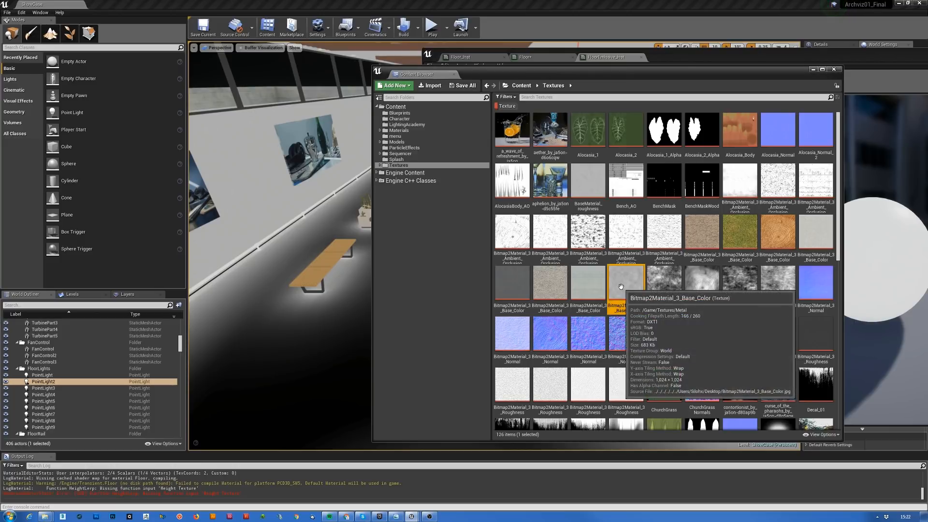
double_click(634, 280)
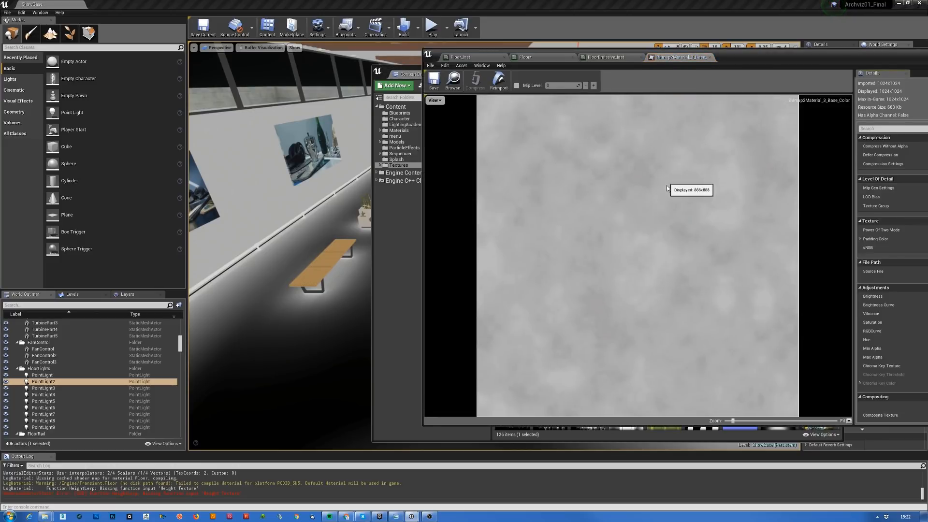
scroll(674, 237, "up", 2)
scroll(674, 238, "down", 3)
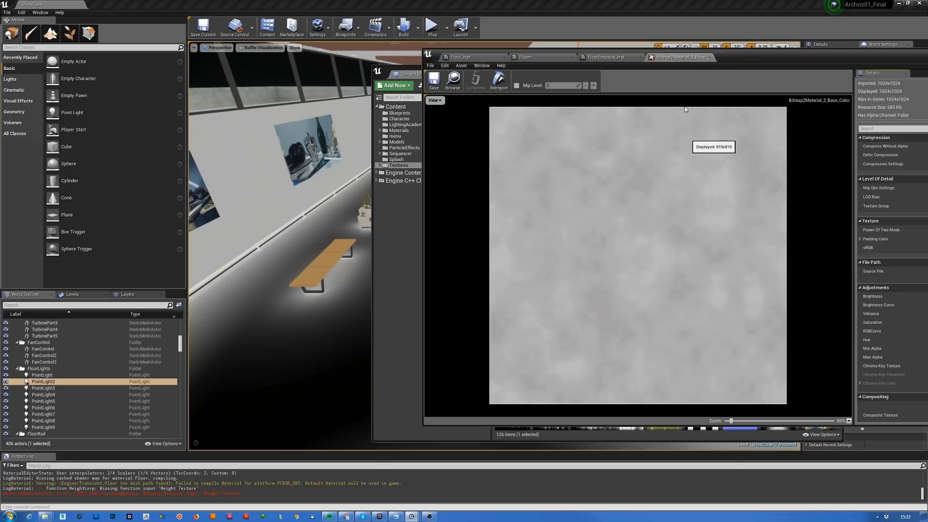
left_click(710, 57)
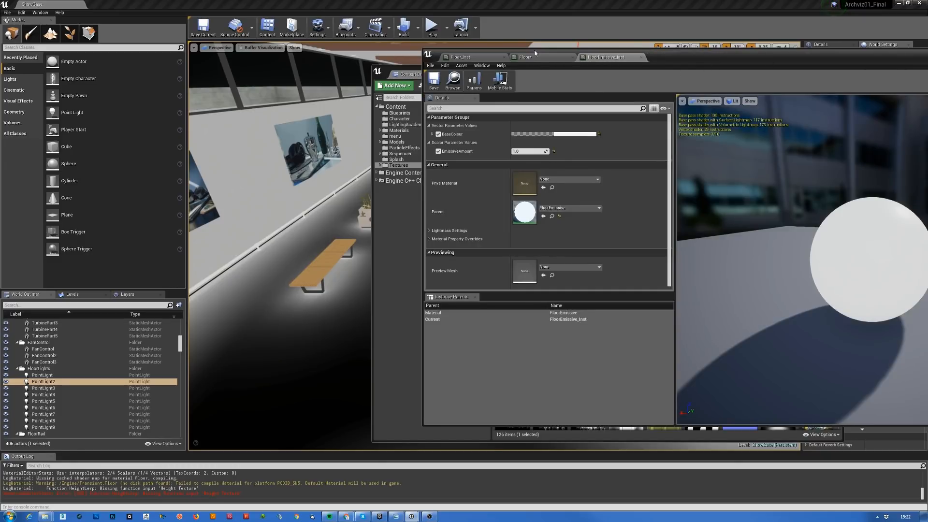
left_click(384, 231)
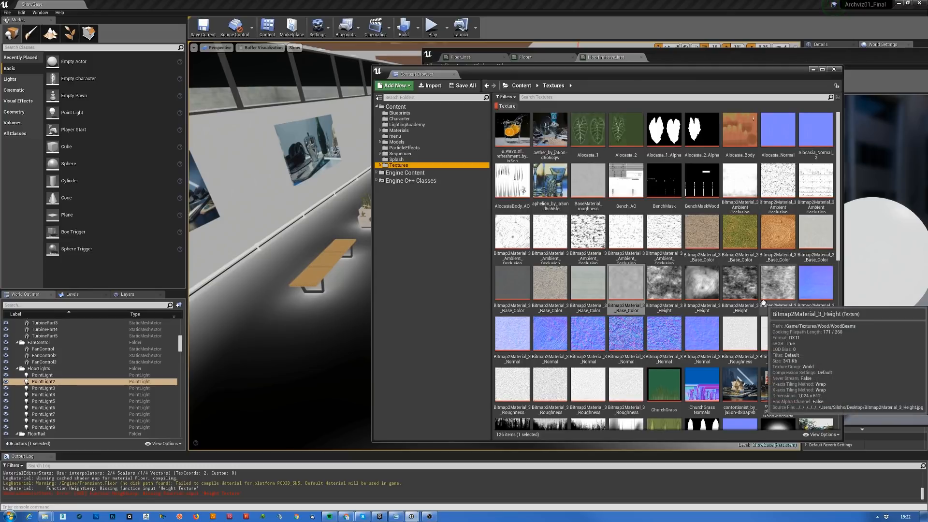
Add the Earth folder's Bitmap2Material_3_Height texture to the Floor graph and connect its red output to HeightLerp's Height Texture input.
scroll(763, 303, "down", 10)
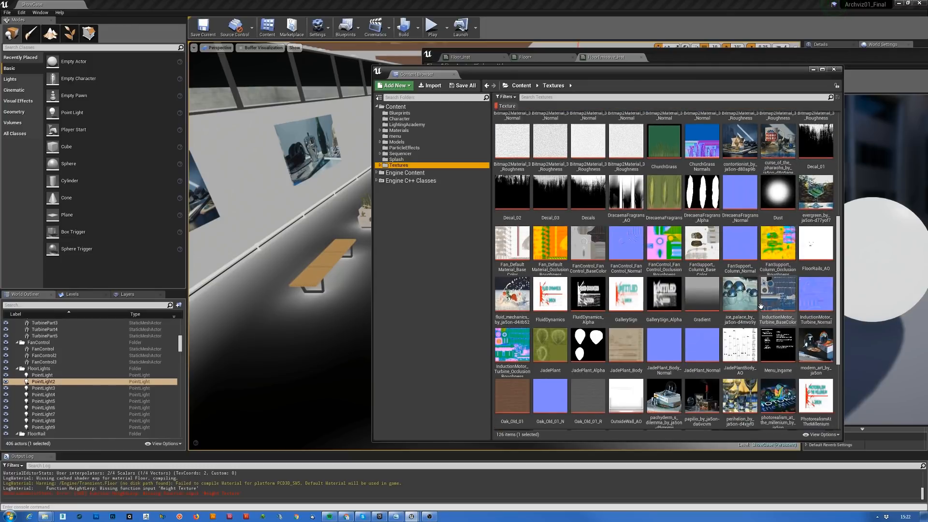
scroll(761, 306, "down", 4)
scroll(761, 306, "down", 2)
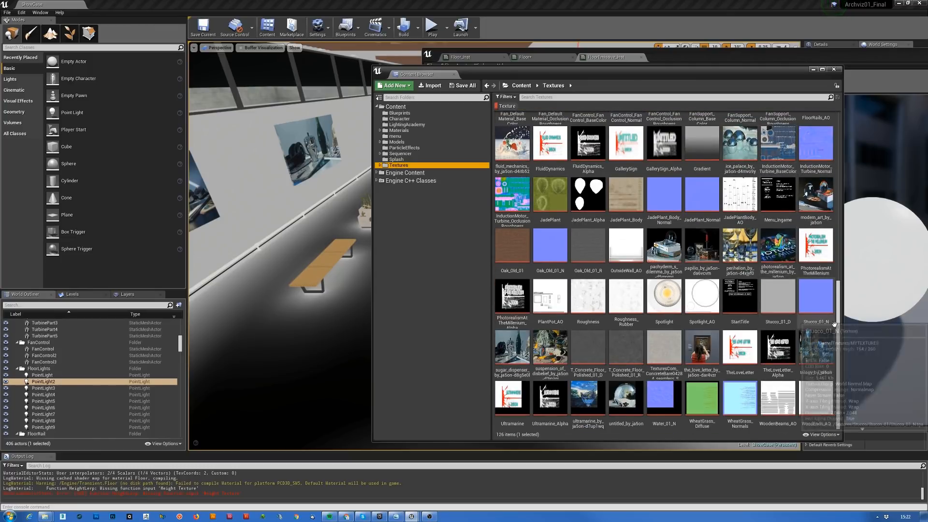
scroll(760, 294, "up", 10)
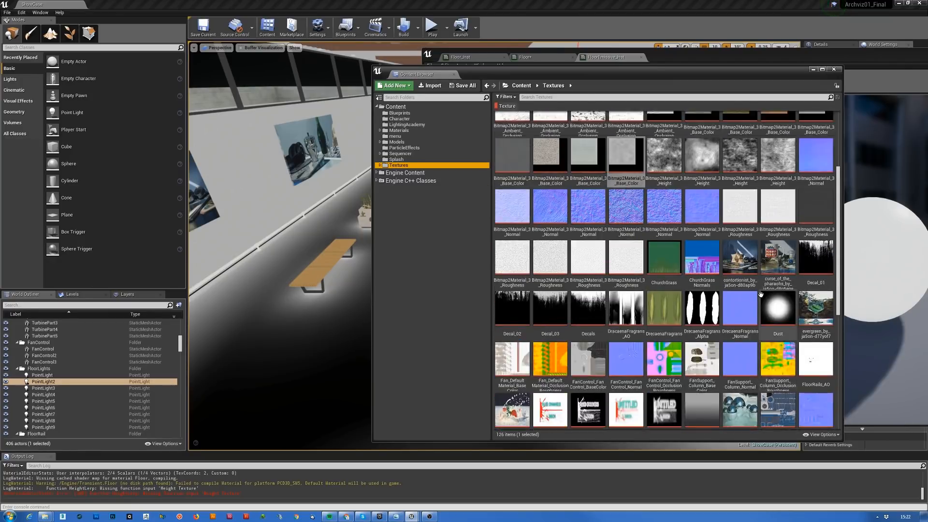
scroll(761, 295, "up", 4)
left_click(749, 256)
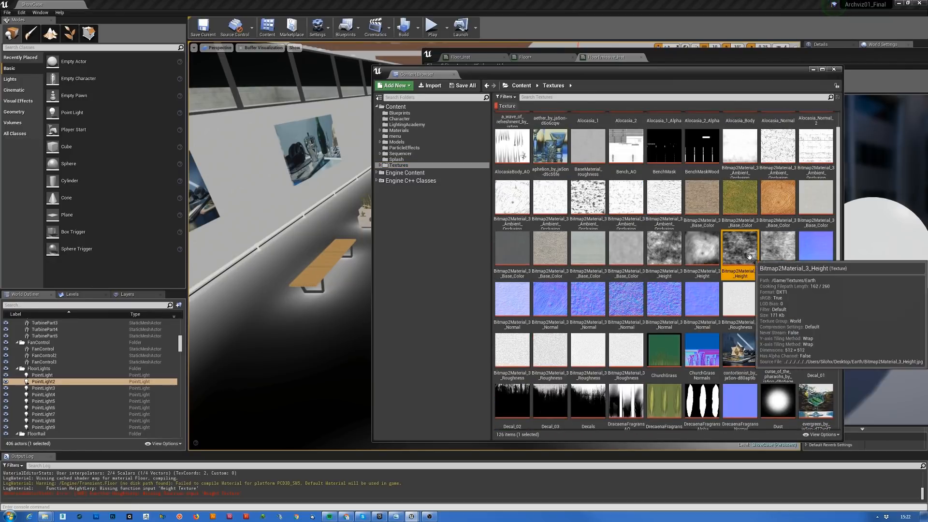
left_click_drag(688, 73, 638, 280)
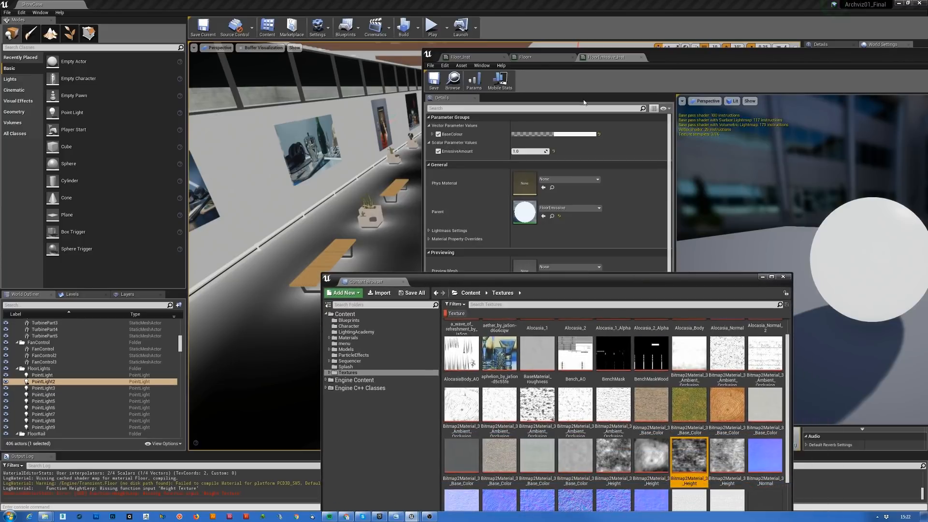
left_click(539, 58)
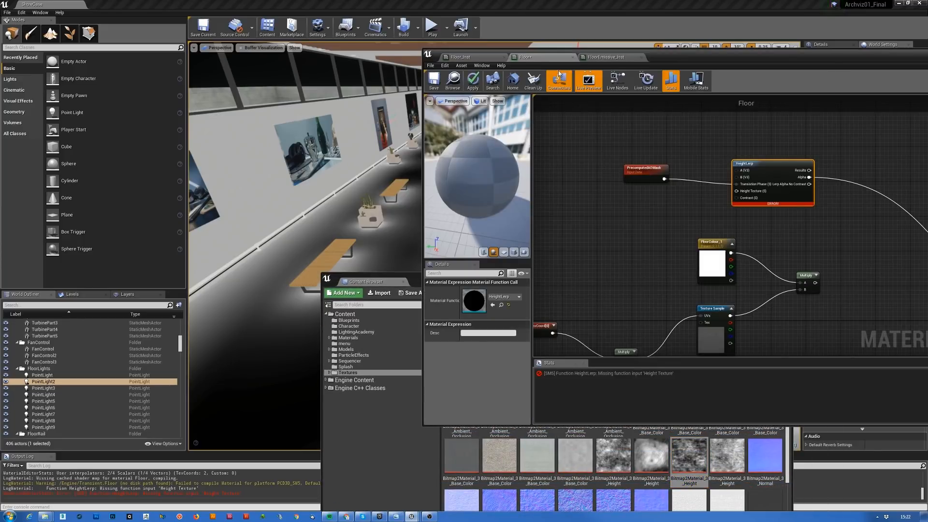
left_click(415, 280)
left_click_drag(679, 385, 630, 215)
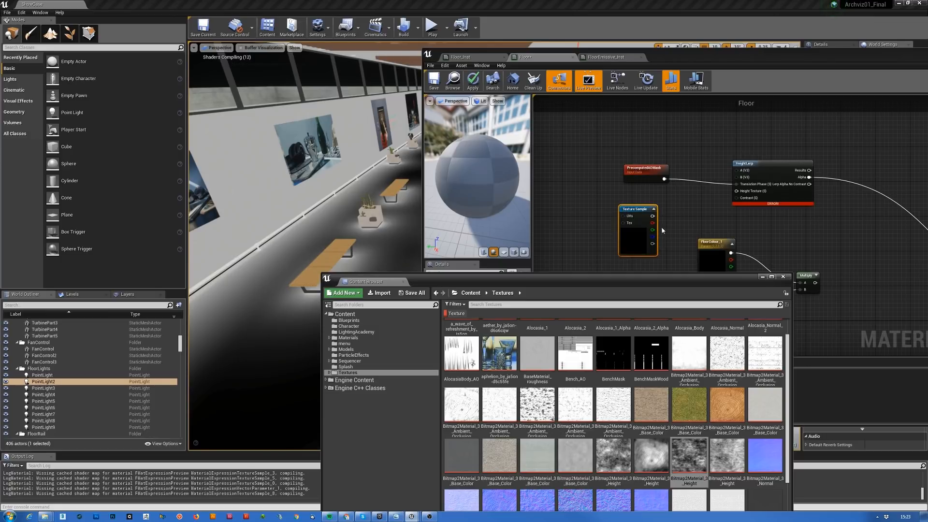
left_click_drag(652, 223, 736, 191)
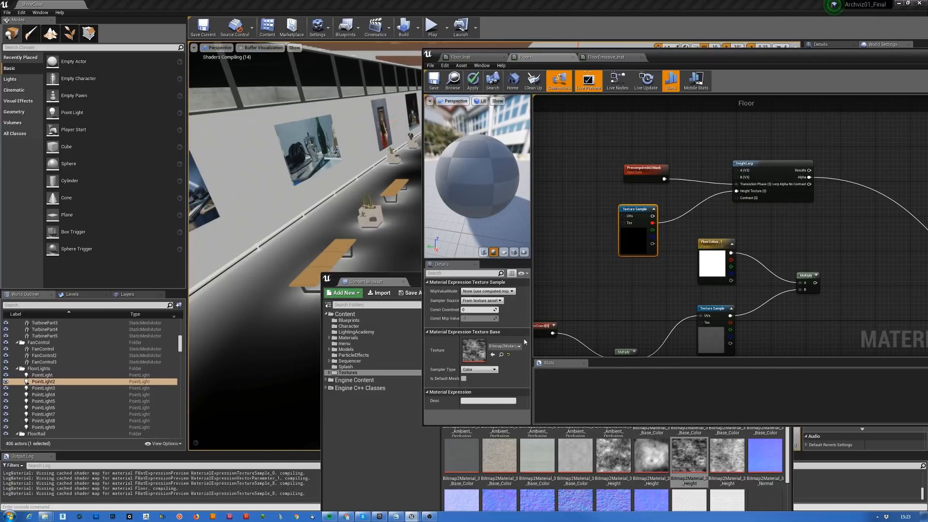
Move the PrecomputedAOMask node farther from the new Texture Sample and apply the changes to the Floor material.
left_click(380, 442)
left_click_drag(504, 280, 927, 282)
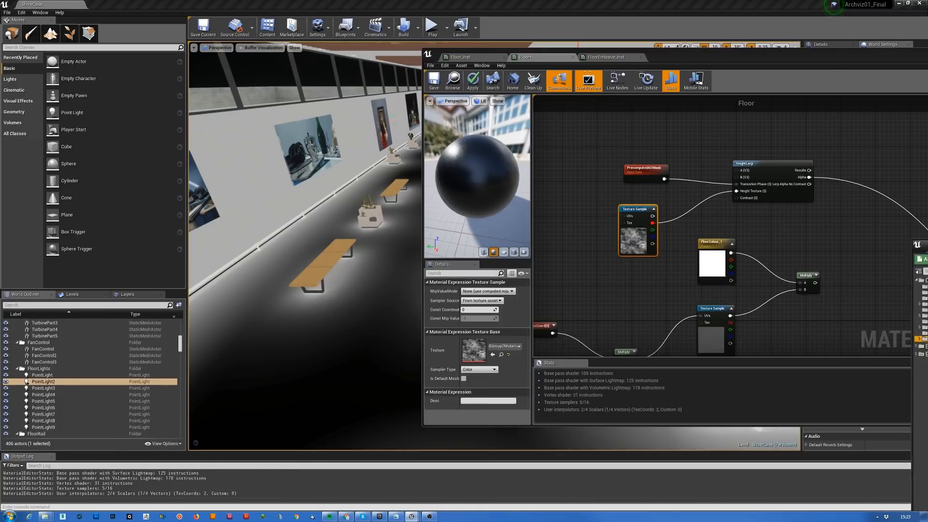
left_click_drag(645, 178, 610, 161)
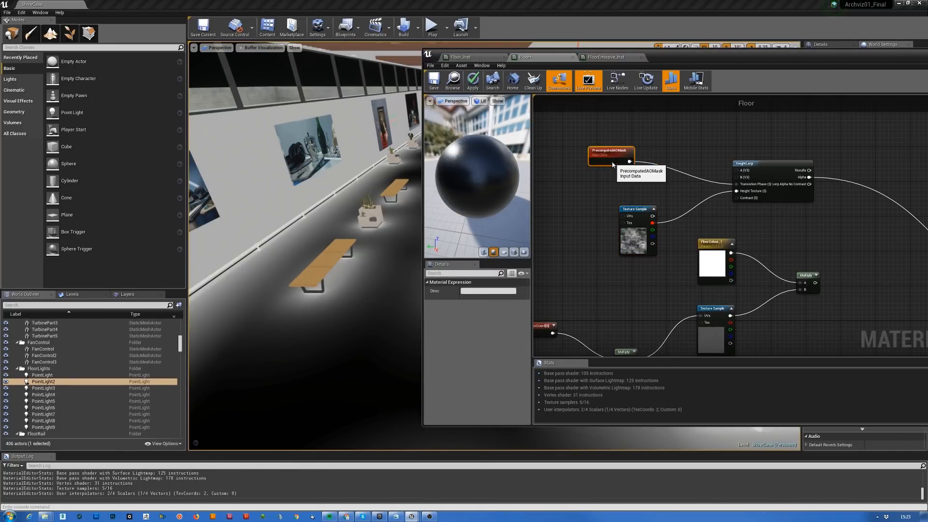
left_click(473, 82)
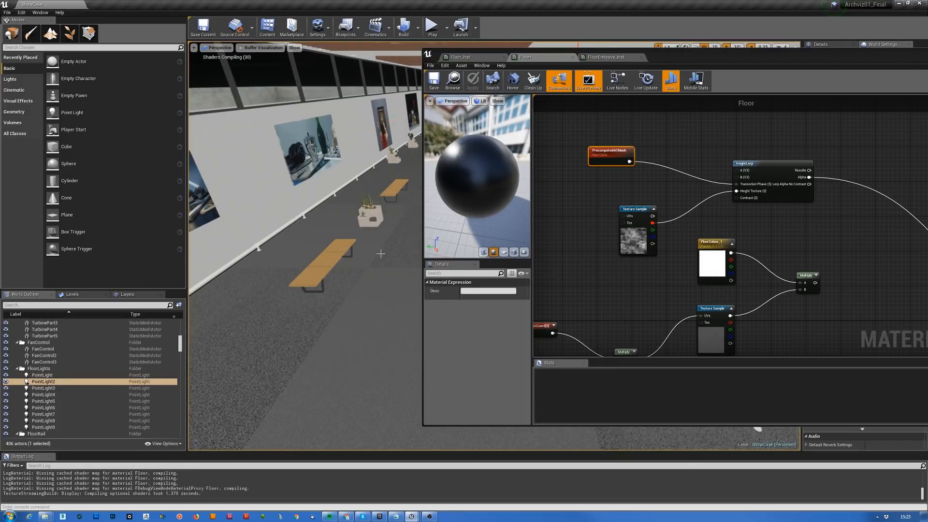
Move the material editor out of the way and examine the height-blended AO mask on the floor around the benches, planter and walls.
right_click_drag(381, 253, 401, 253)
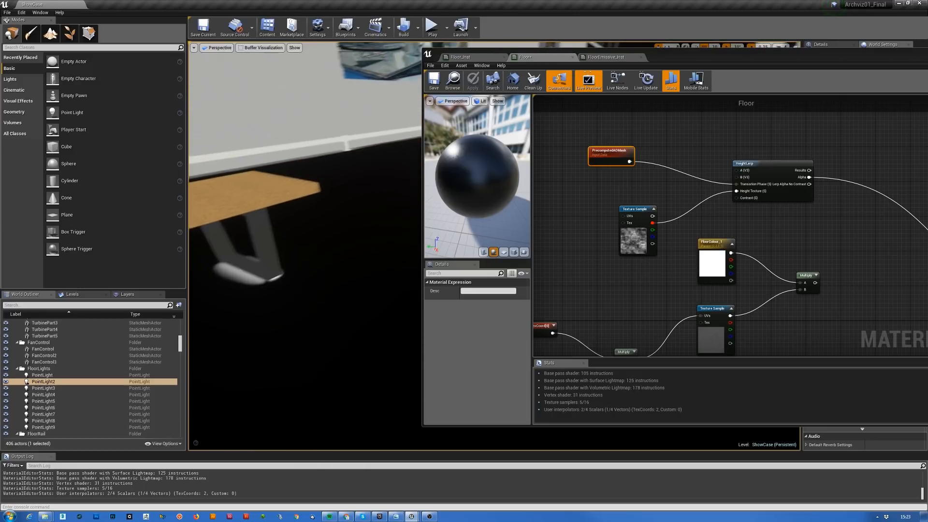
left_click_drag(687, 57, 927, 86)
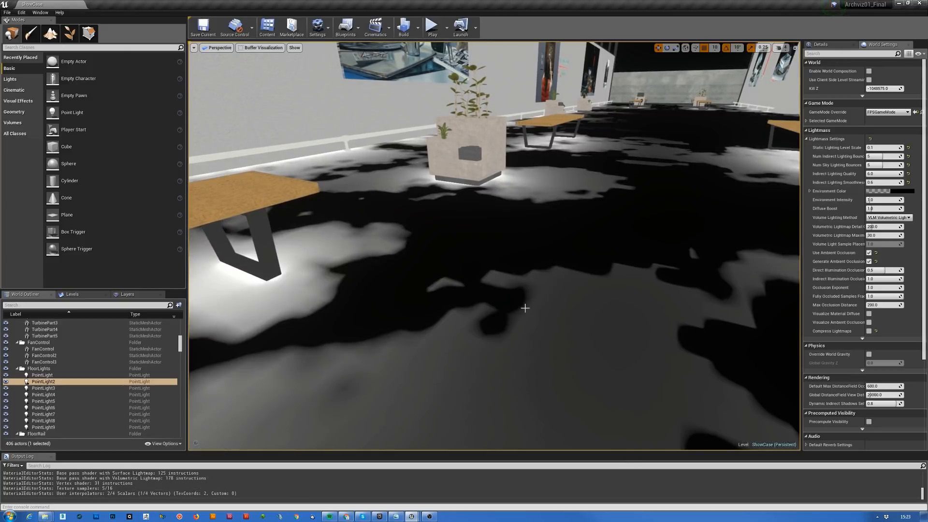
mouse_move(534, 274)
right_mouse_down()
mouse_move(459, 314)
mouse_move(449, 285)
mouse_move(512, 276)
mouse_move(536, 256)
mouse_move(516, 252)
mouse_move(507, 268)
right_mouse_up()
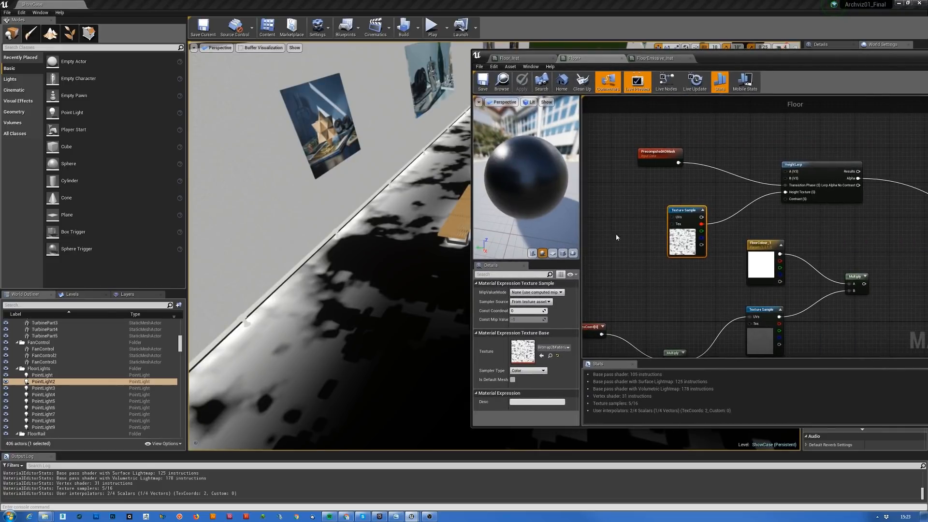
Move the TexCoord node farther from its Multiply node and duplicate the Tiling_1 parameter near the height Texture Sample.
right_click(621, 233)
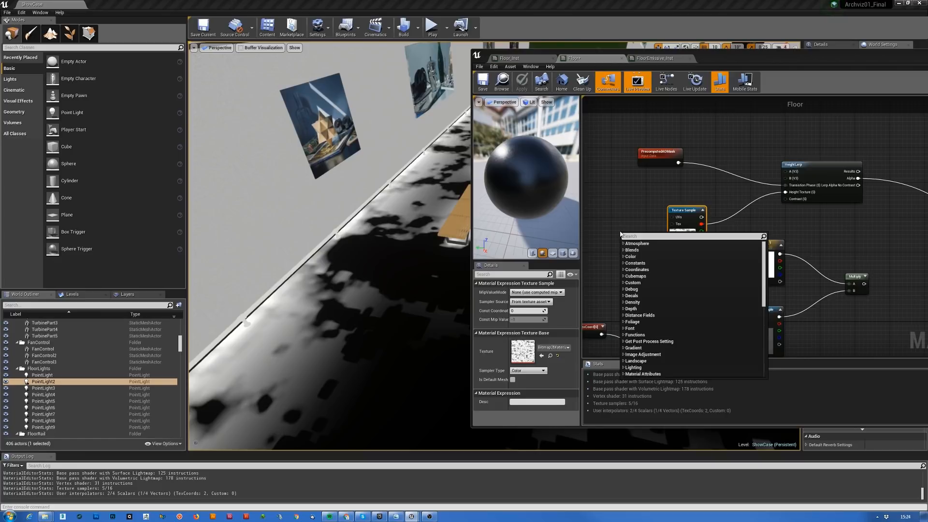
left_click(596, 225)
right_click_drag(630, 296, 726, 243)
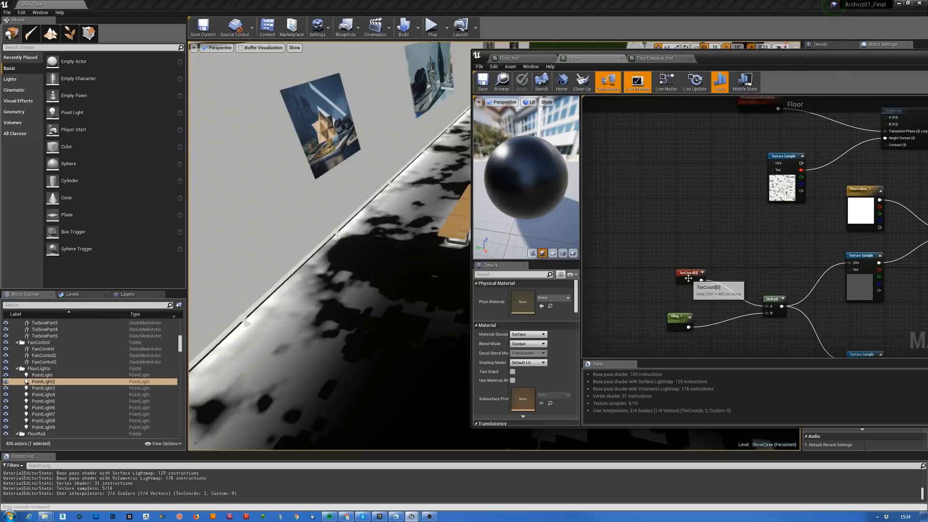
left_click_drag(691, 274, 670, 277)
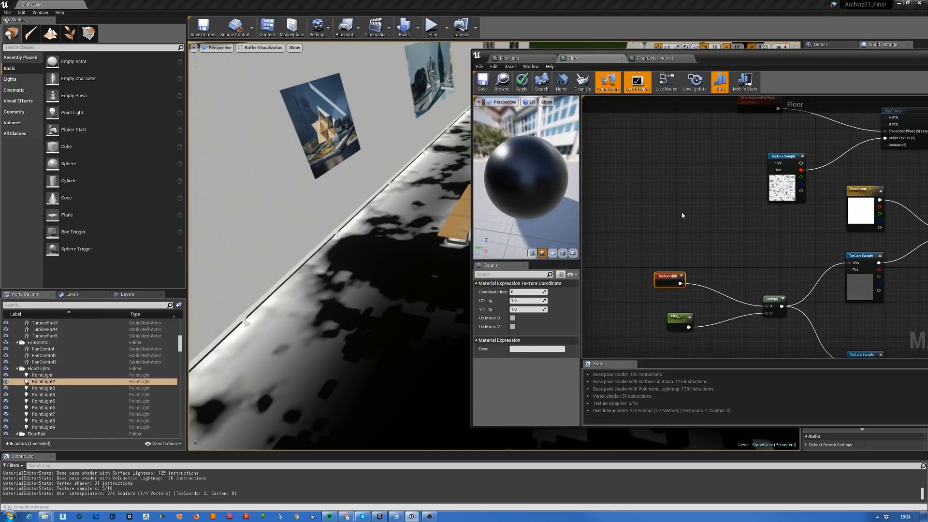
left_click(691, 289)
left_click(679, 326)
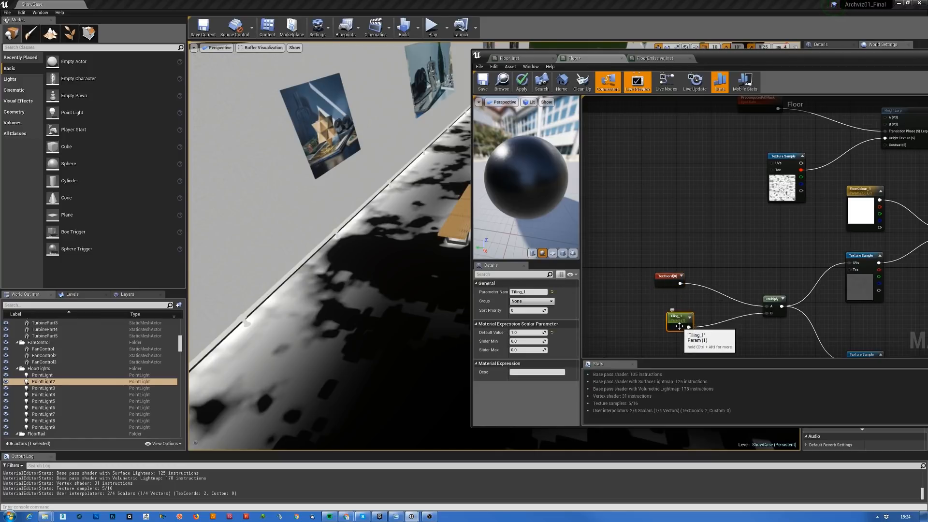
key("ctrl+v")
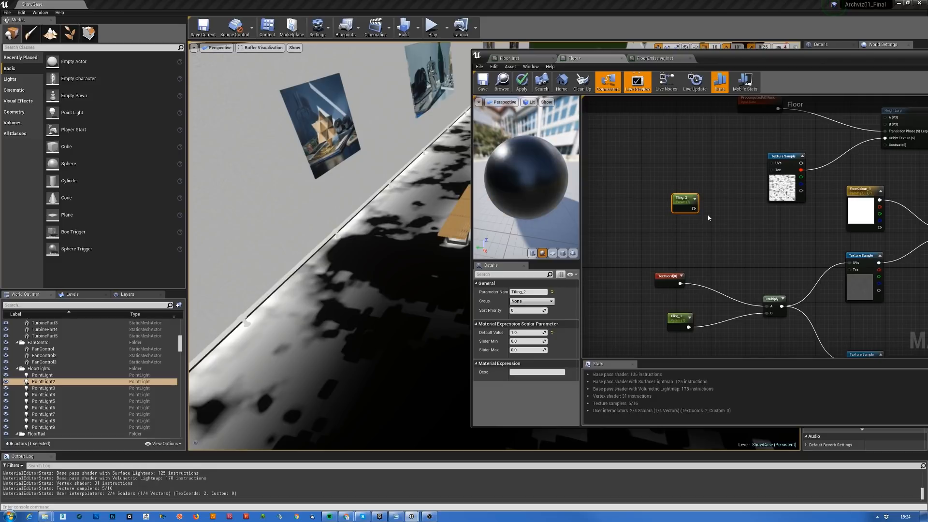
Add a Multiply node fed by TexCoord and the duplicated tiling parameter, and connect it to the height Texture Sample's UVs.
left_click(708, 222)
left_click_drag(680, 284, 707, 235)
left_click(664, 231)
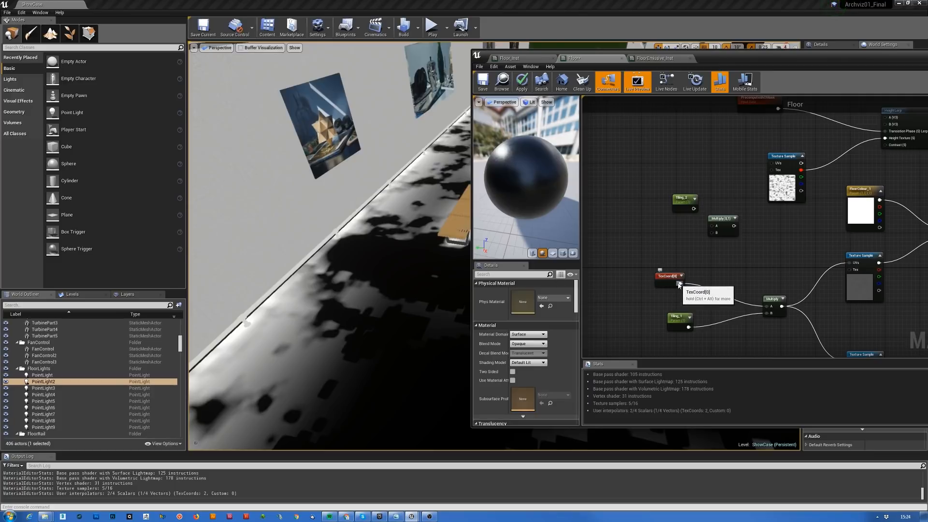
left_click_drag(680, 283, 710, 226)
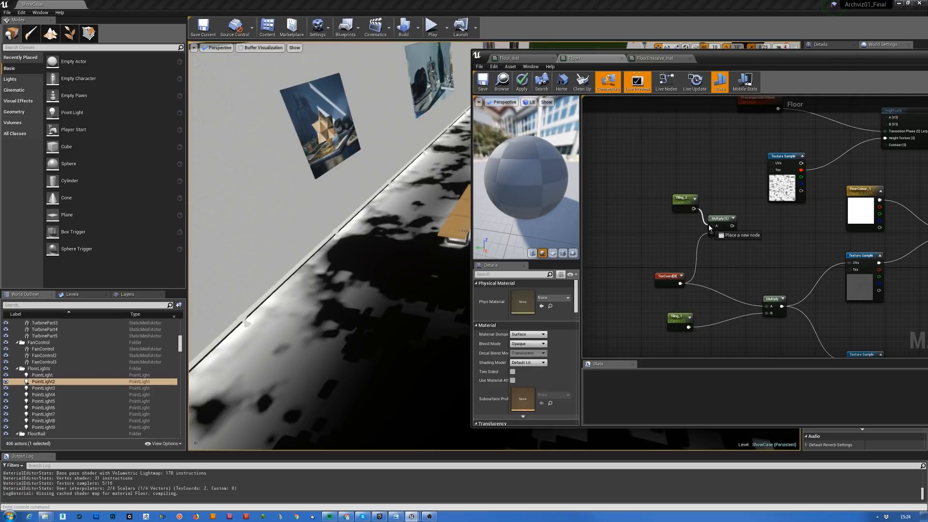
right_click_drag(767, 223, 685, 303)
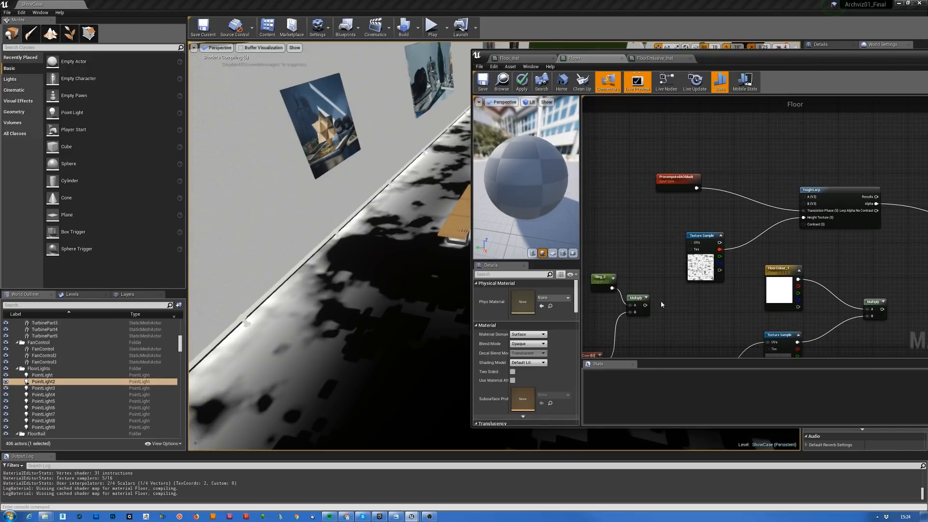
left_click_drag(645, 304, 689, 243)
Set the duplicated tiling parameter's default value to 15, apply the changes to the Floor material and view the mask across the gallery floor.
left_click(601, 280)
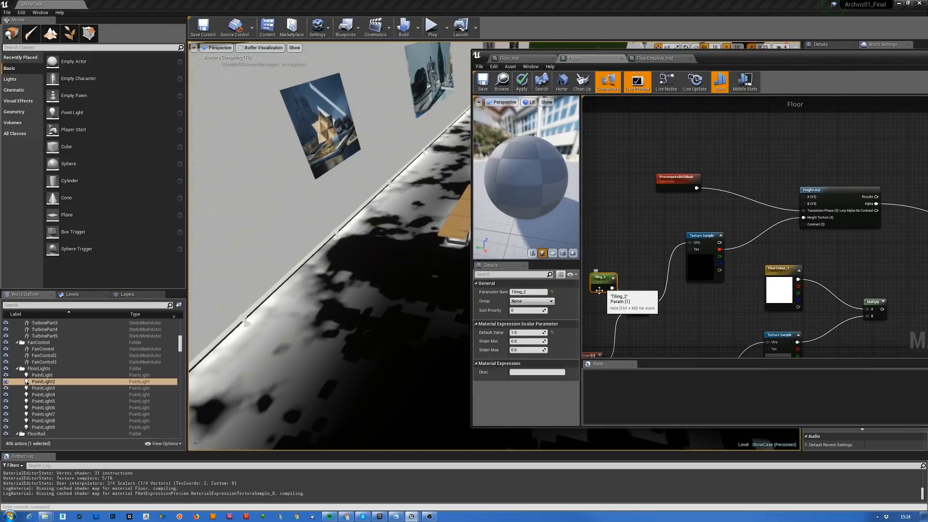
left_click(523, 334)
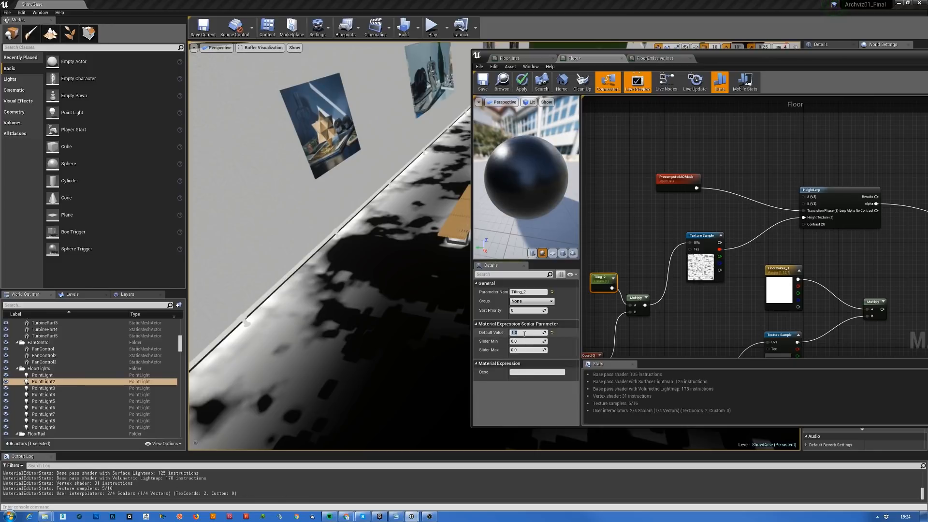
type("15")
key("Return")
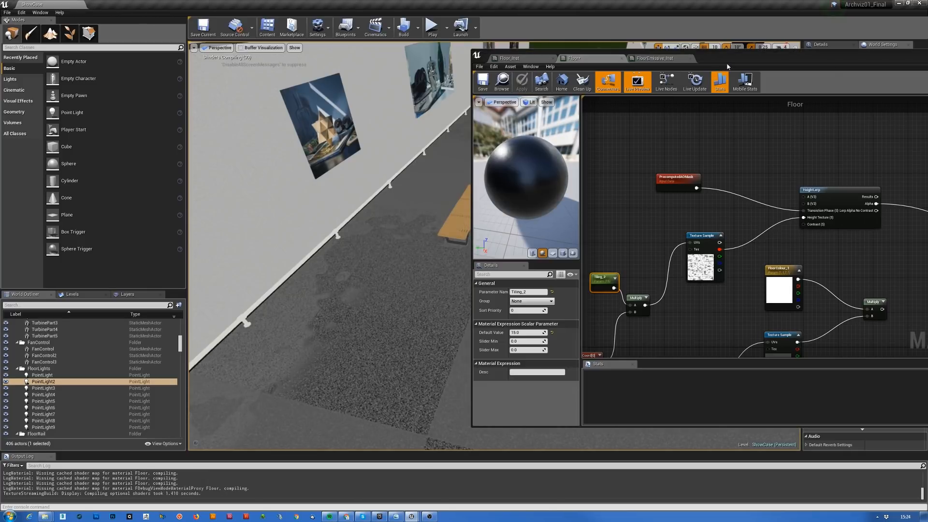
left_click_drag(725, 58, 927, 85)
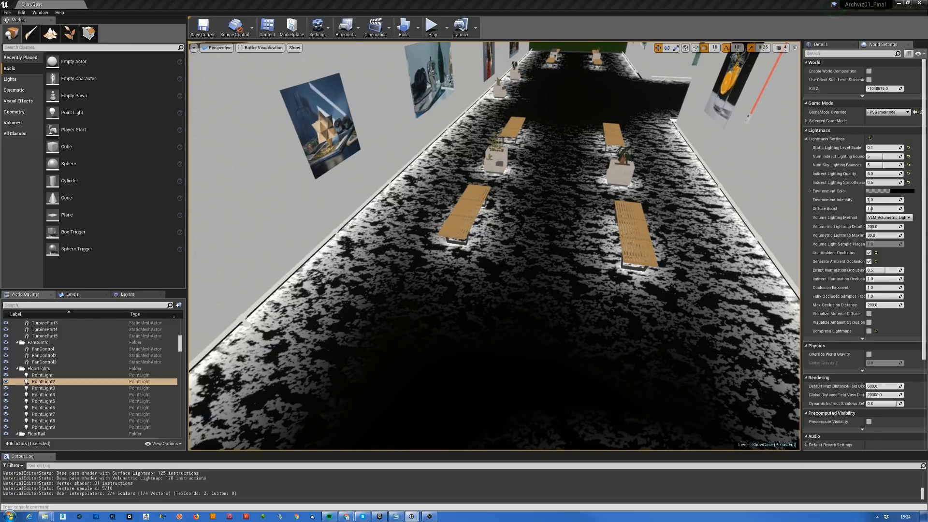
mouse_move(615, 229)
right_mouse_down()
mouse_move(493, 241)
mouse_move(478, 281)
mouse_move(468, 227)
mouse_move(386, 227)
mouse_move(319, 241)
right_mouse_up()
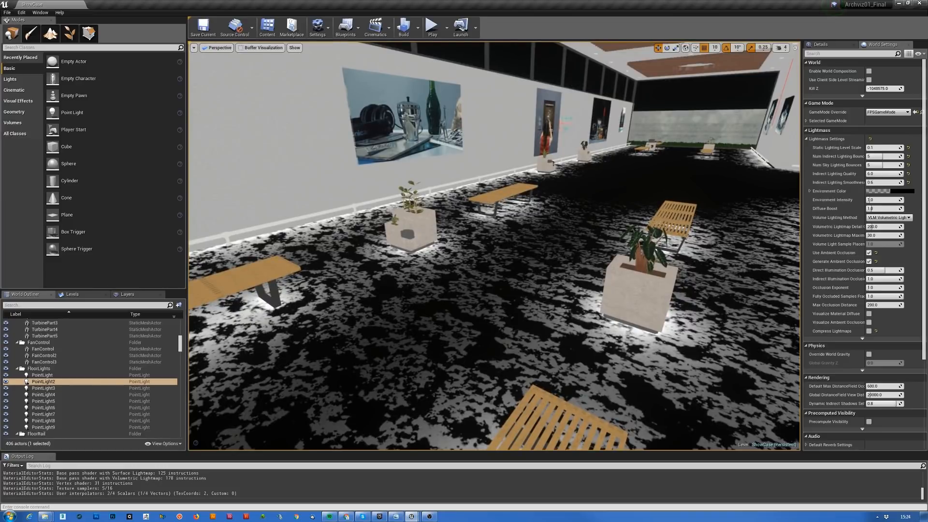
Swap the height Texture Sample's image for a cloudy Bitmap2Material texture, apply the changes and inspect the floor mask along the wall.
left_click_drag(927, 159, 906, 166)
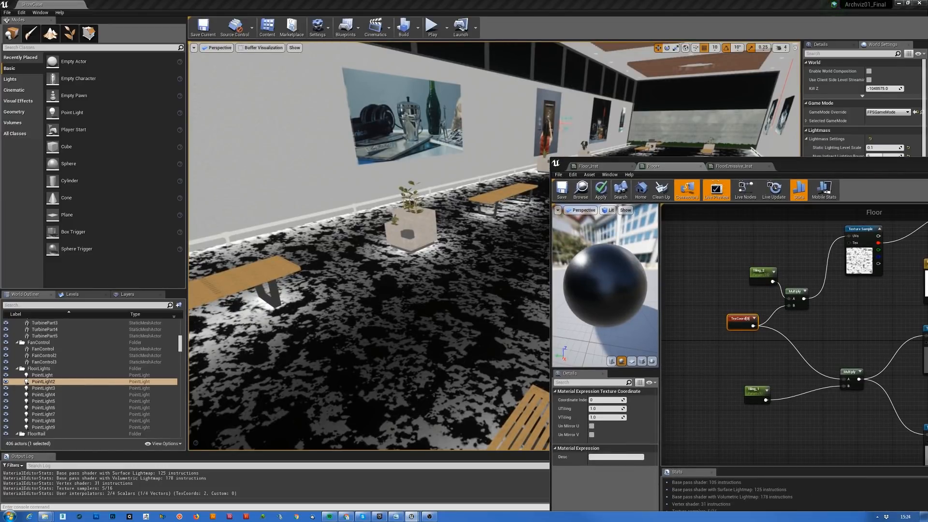
left_click_drag(821, 164, 927, 7)
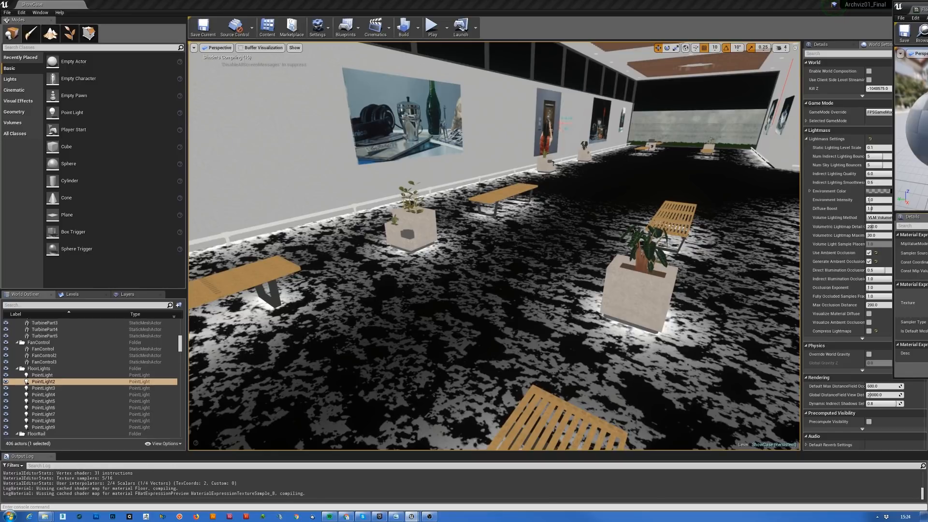
left_click_drag(926, 7, 779, 41)
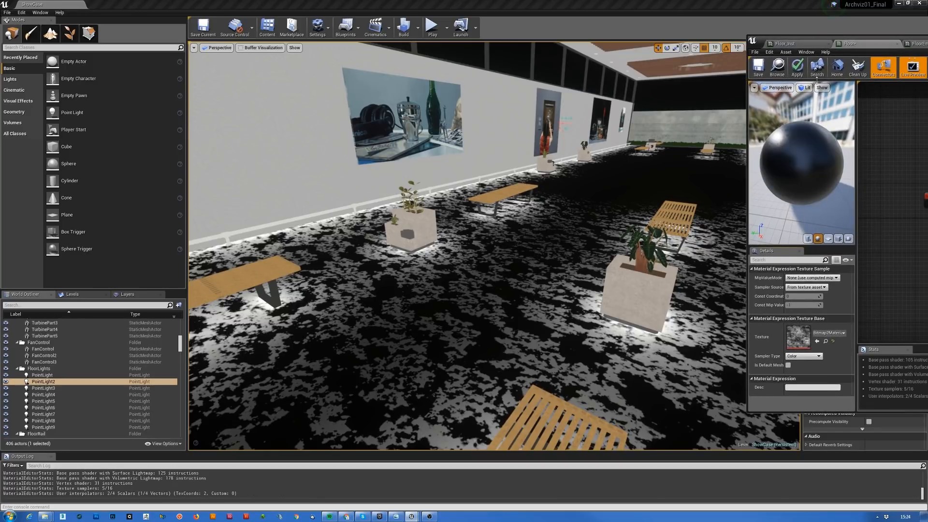
left_click(799, 67)
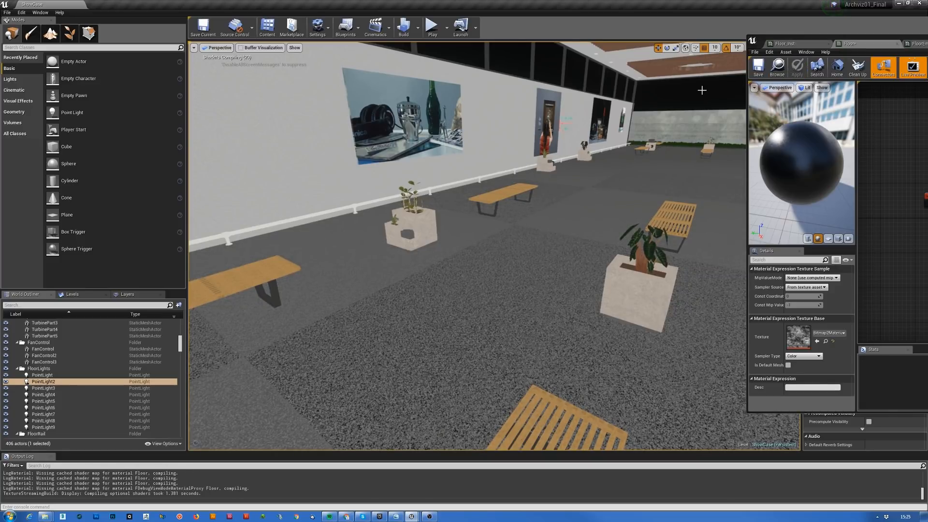
right_click_drag(573, 227, 411, 251)
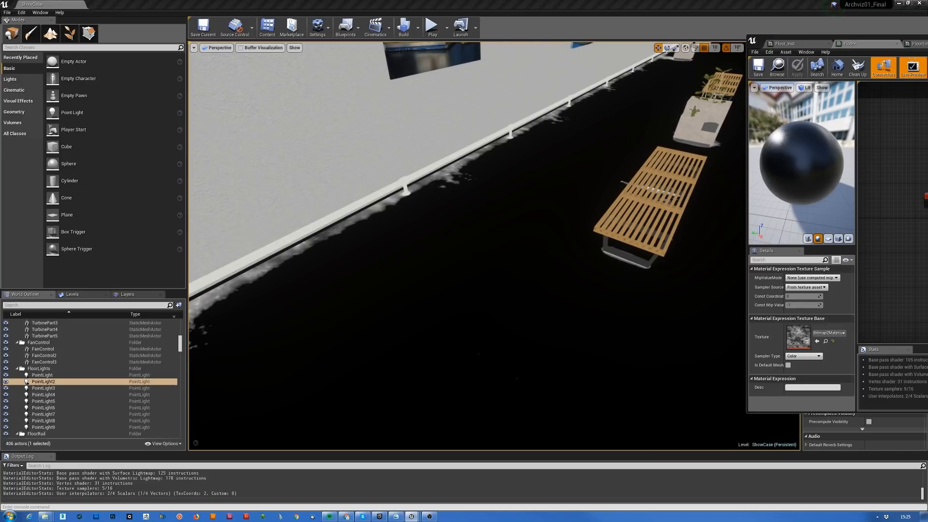
Move the height Texture Sample aside, connect a new Constant to HeightLerp's Contrast input and convert it to a parameter.
right_click_drag(918, 212, 858, 288)
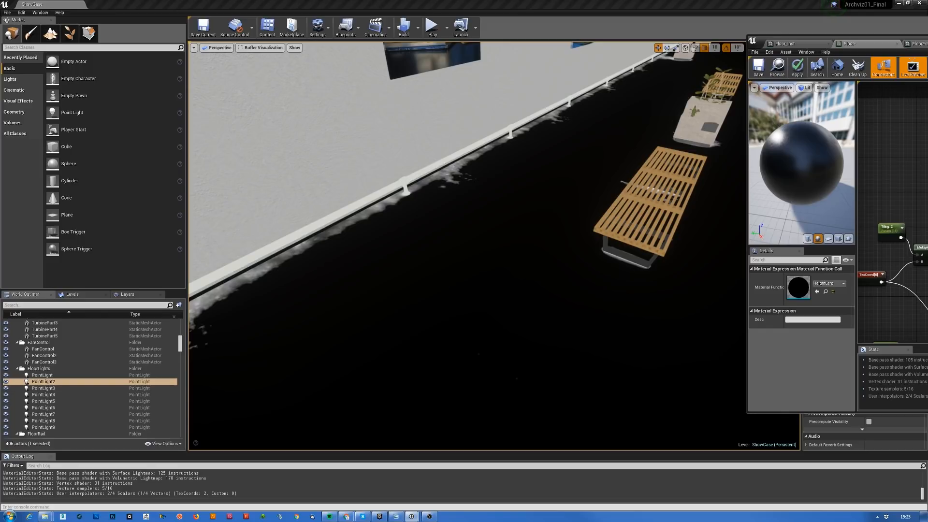
left_click_drag(927, 47, 635, 47)
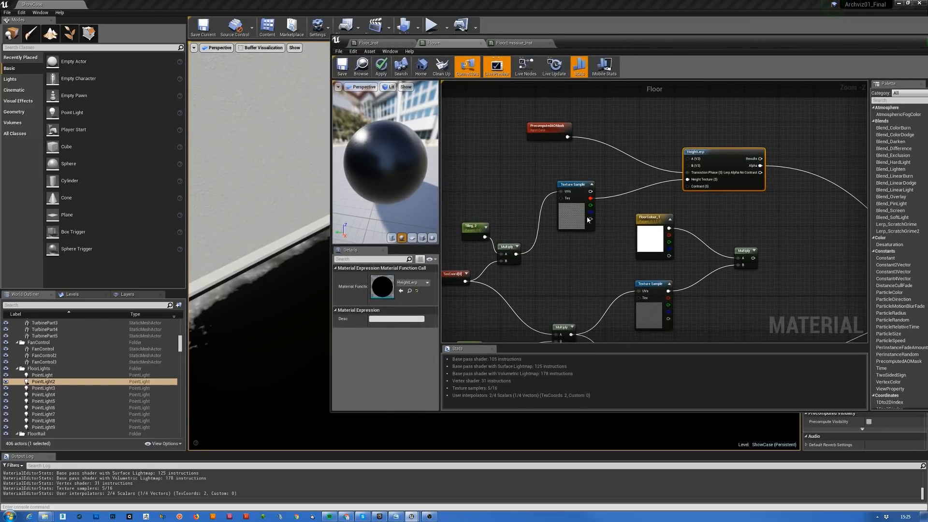
left_click_drag(589, 219, 544, 183)
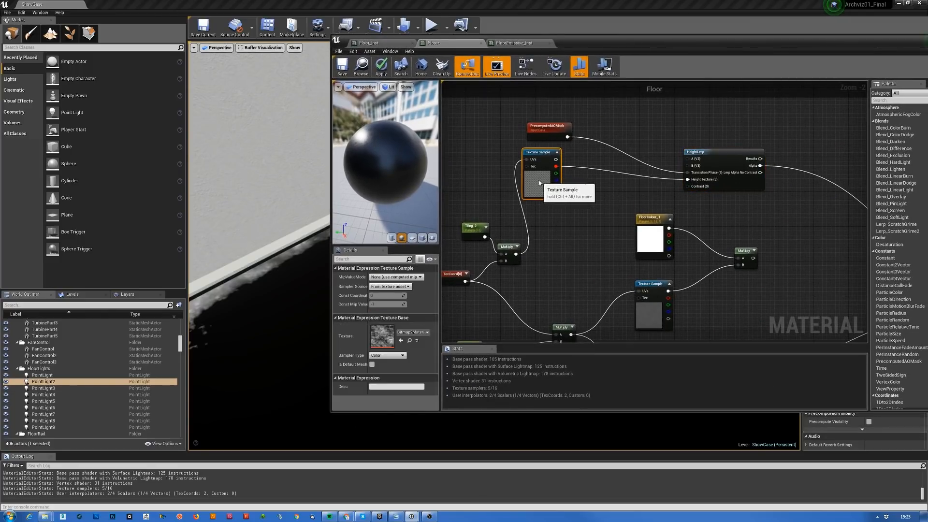
left_click(587, 182)
left_click_drag(596, 189, 687, 186)
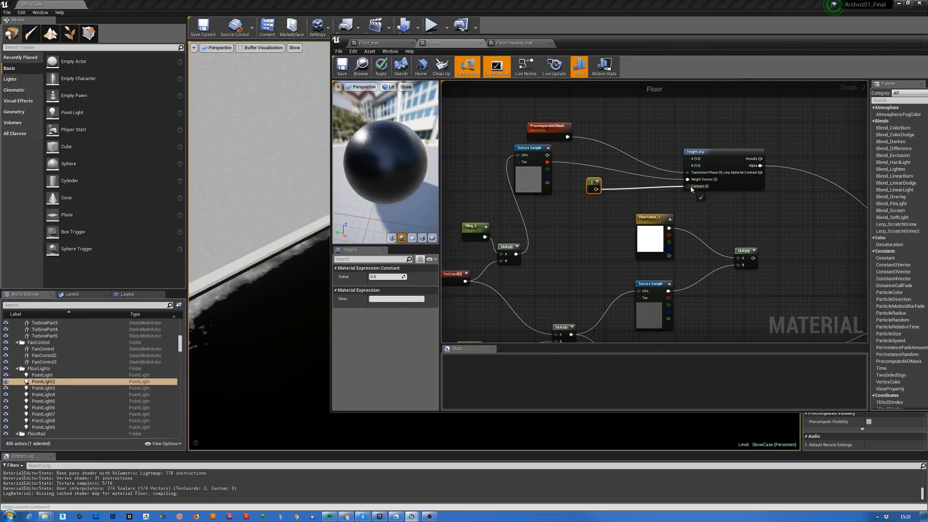
right_click(590, 187)
left_click(610, 192)
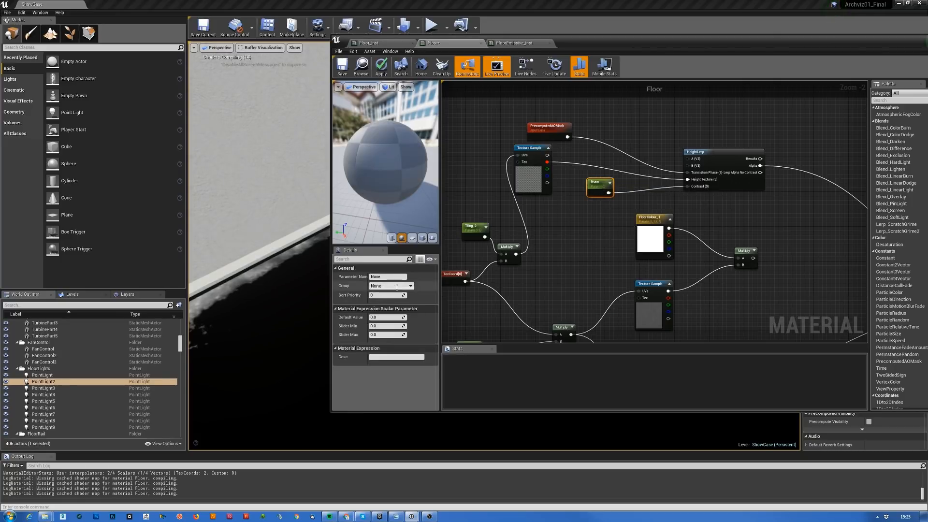
Name the new contrast parameter HeightLerpContrast and apply the changes to the Floor material.
left_click(382, 317)
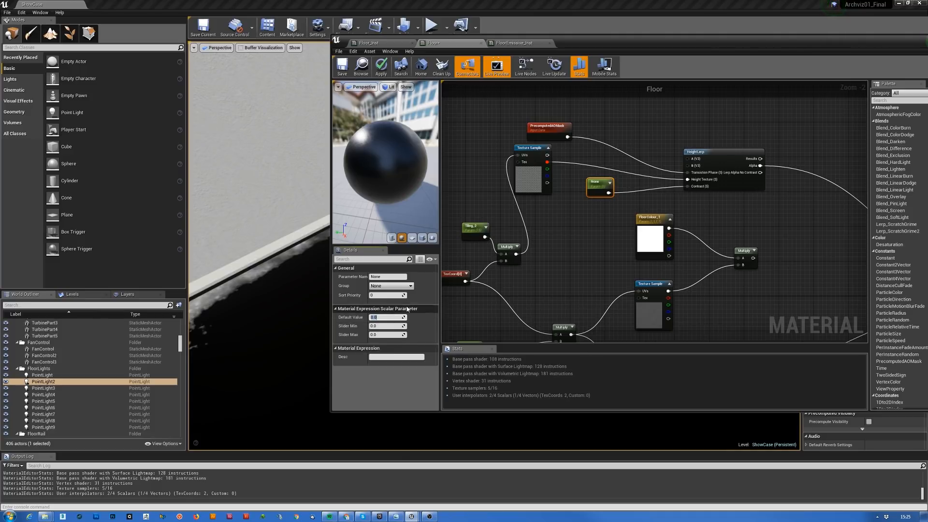
left_click(389, 277)
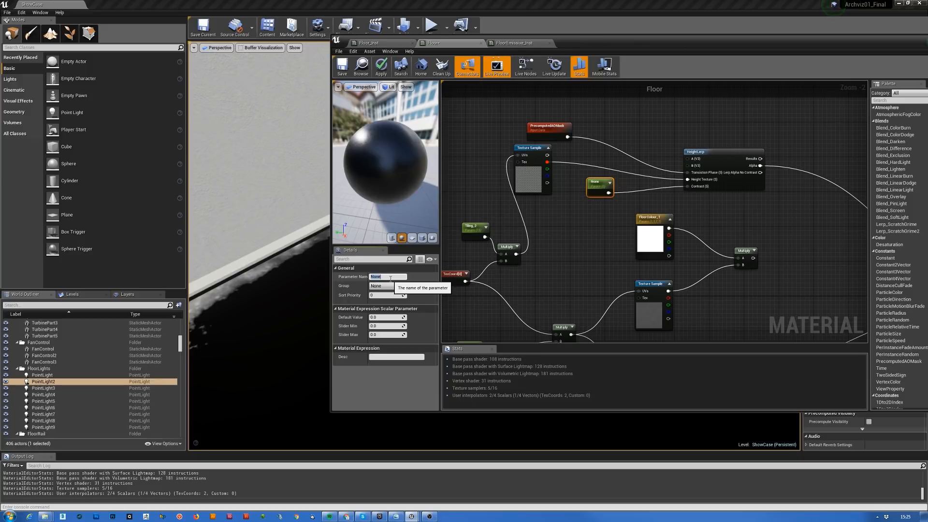
type("HeightLerpContrast")
key("Return")
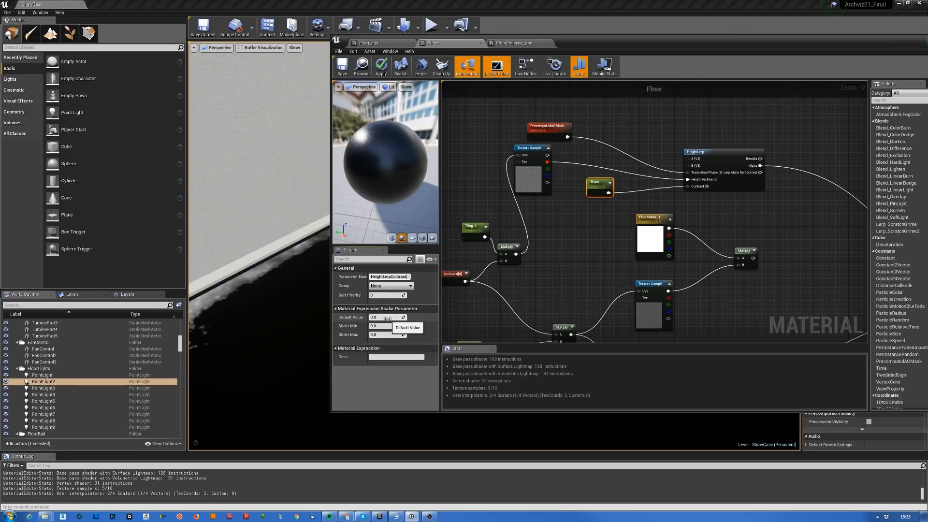
left_click(382, 68)
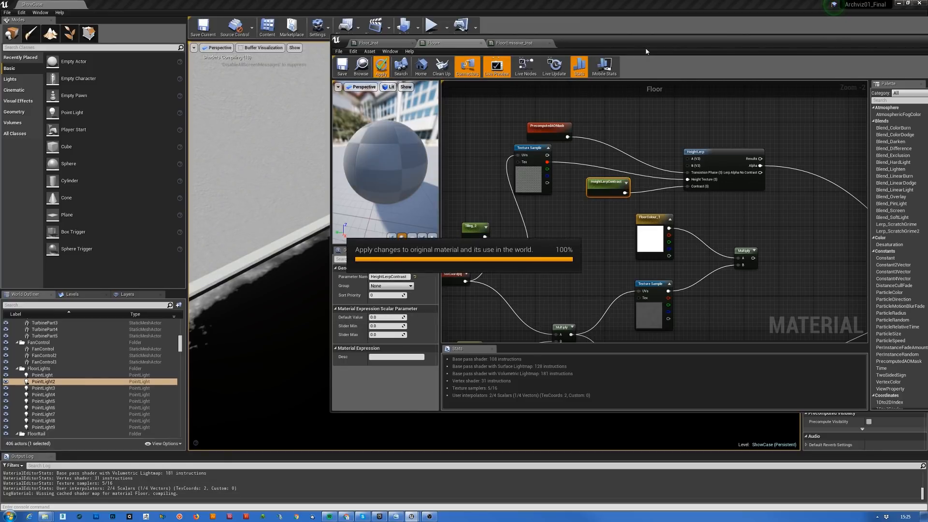
left_click_drag(636, 43, 830, 47)
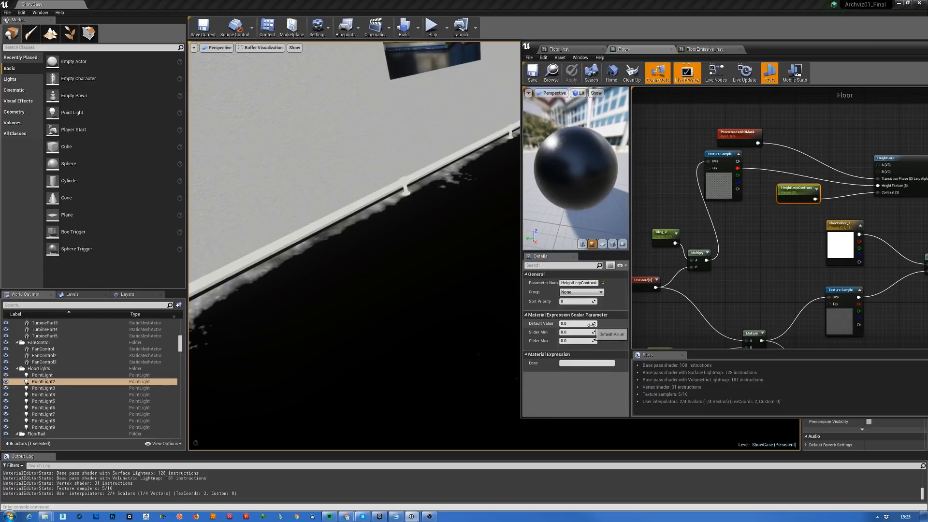
Set HeightLerpContrast's default value to about 0.16 and view the mask around the planter, bench and walls.
mouse_move(577, 323)
left_mouse_down()
mouse_move(592, 323)
mouse_move(561, 323)
mouse_move(587, 323)
left_mouse_up()
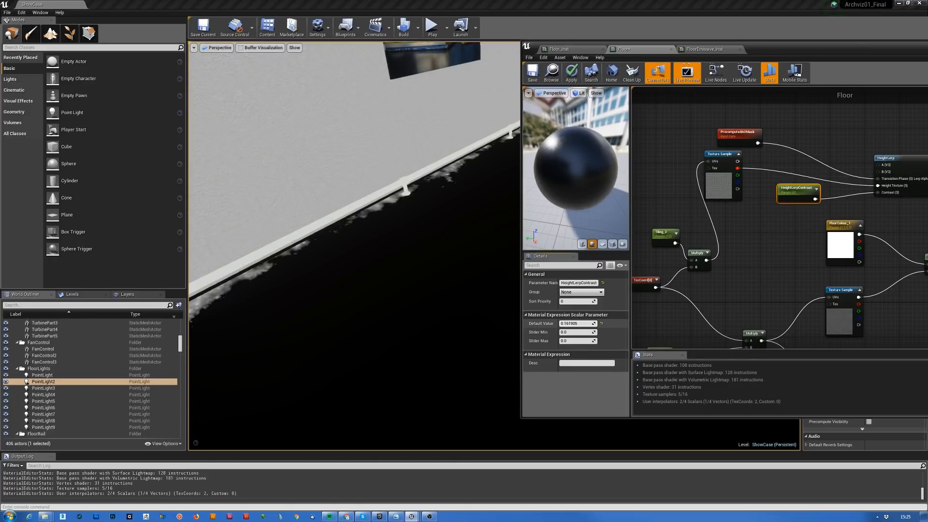
right_click_drag(420, 292, 290, 276)
key("w")
key("w")
key("s")
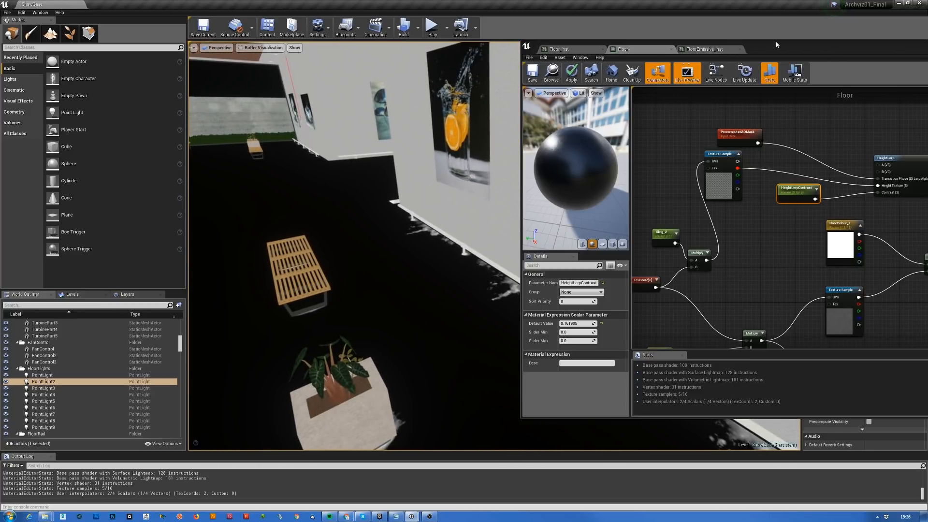
Move the PrecomputedAOMask node farther away and insert a Power node between it and HeightLerp's Transition Phase input.
left_click_drag(757, 145, 676, 133)
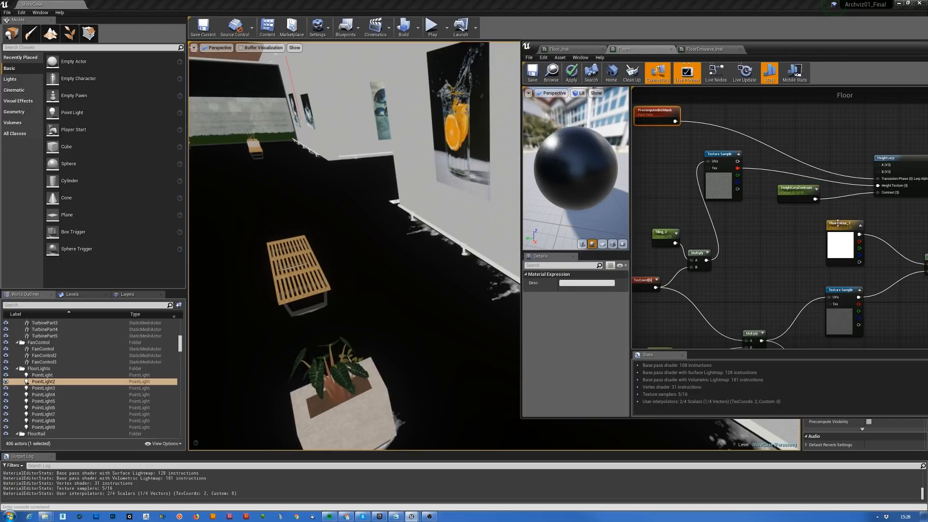
right_click(736, 113)
type("power")
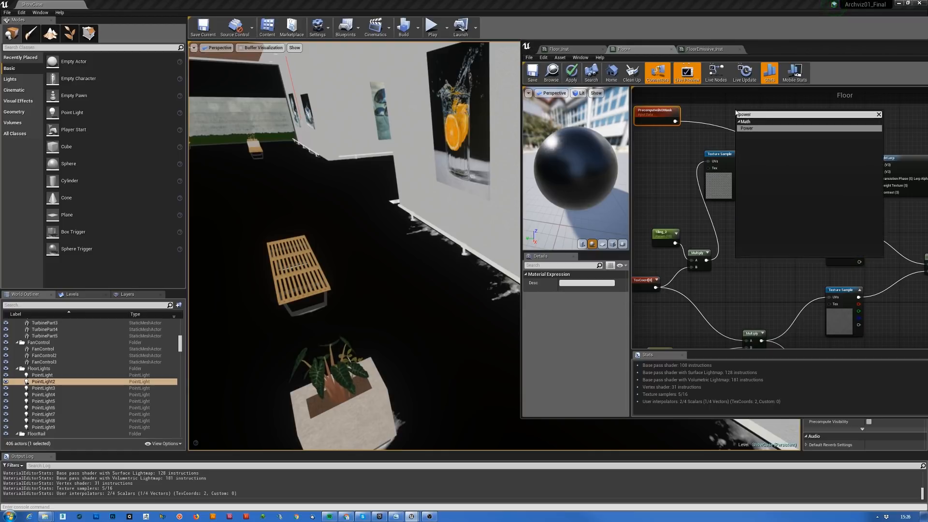
left_click(765, 128)
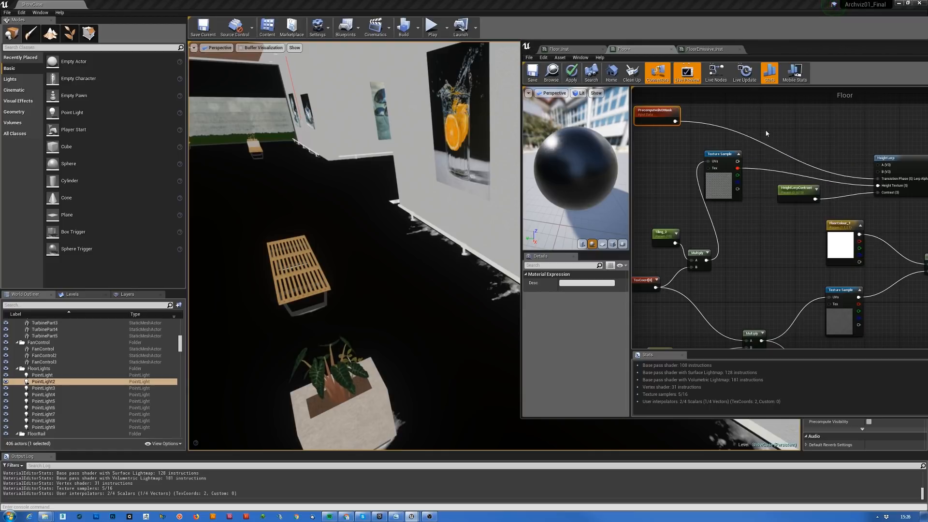
left_click_drag(677, 120, 877, 178)
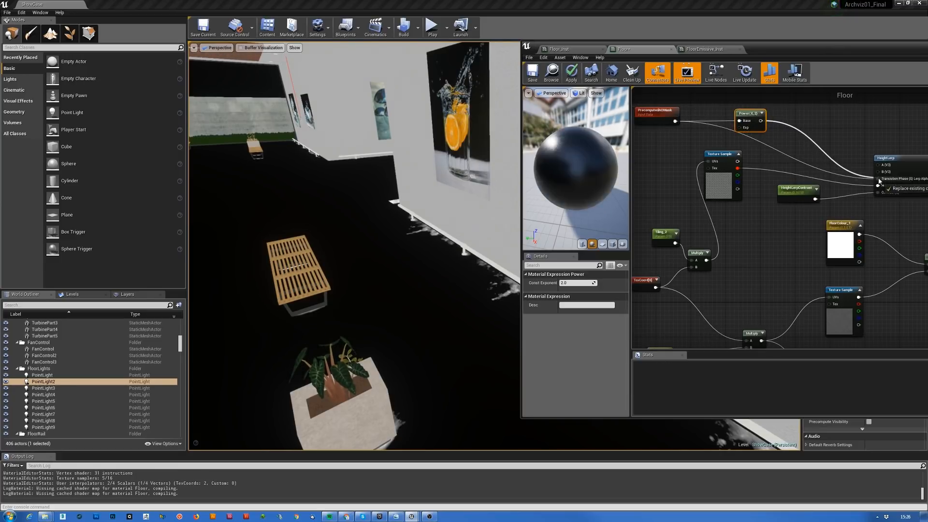
Duplicate the HeightLerpContrast parameter, connect the copy to the Power node's Exp input and rename it HeightLerpPower.
left_click(791, 202)
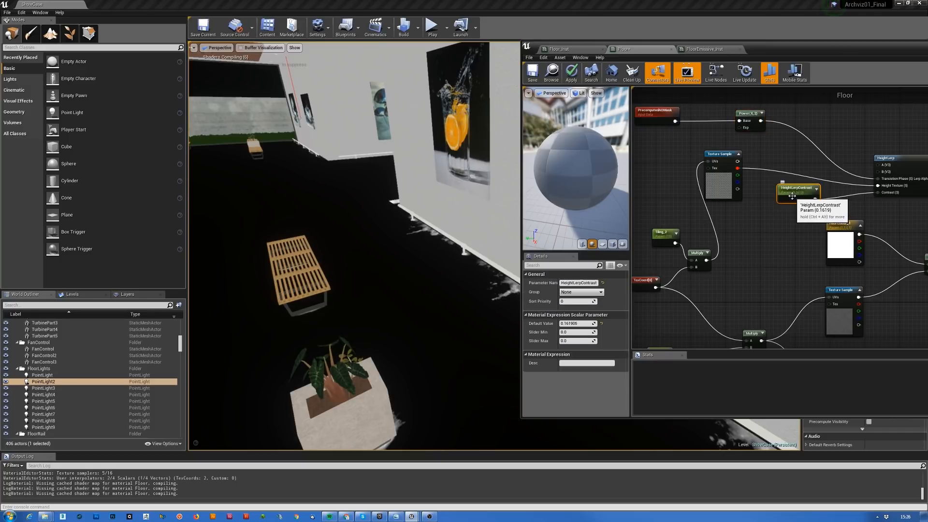
key("ctrl+v")
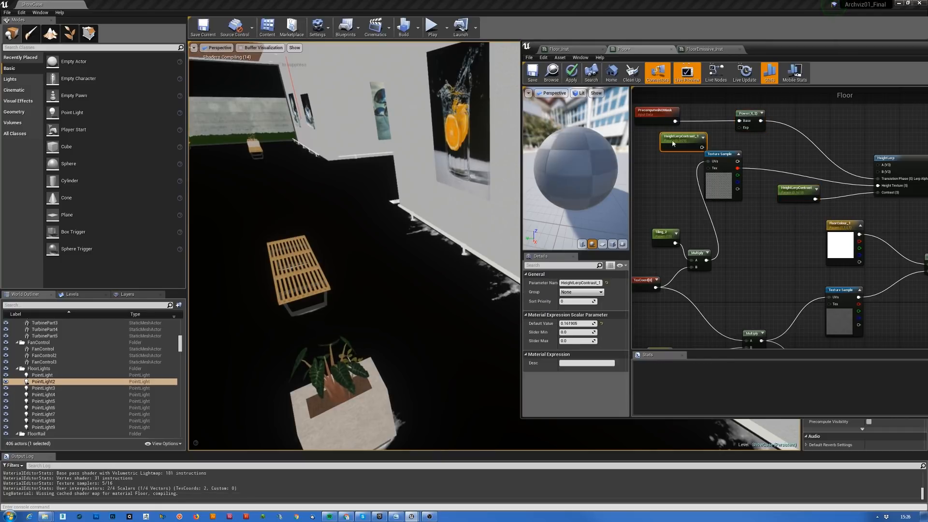
left_click_drag(692, 152, 739, 128)
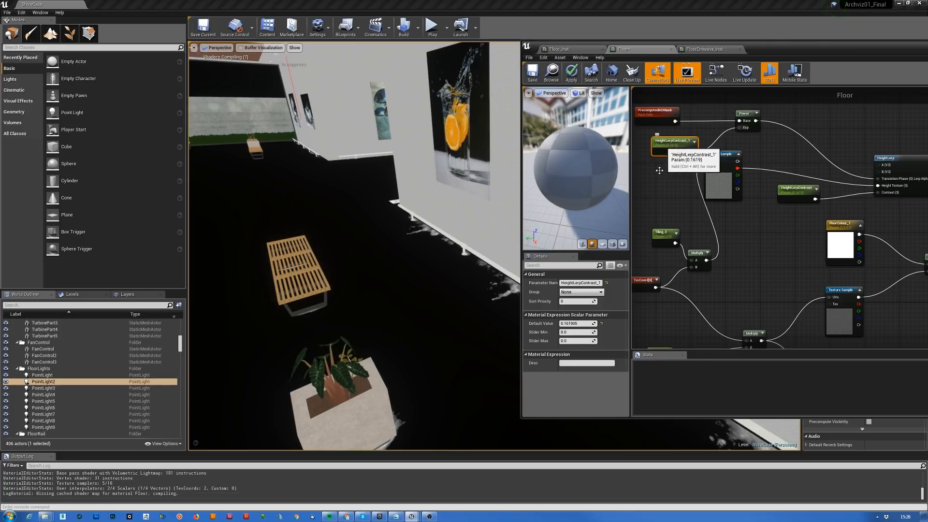
left_click(601, 283)
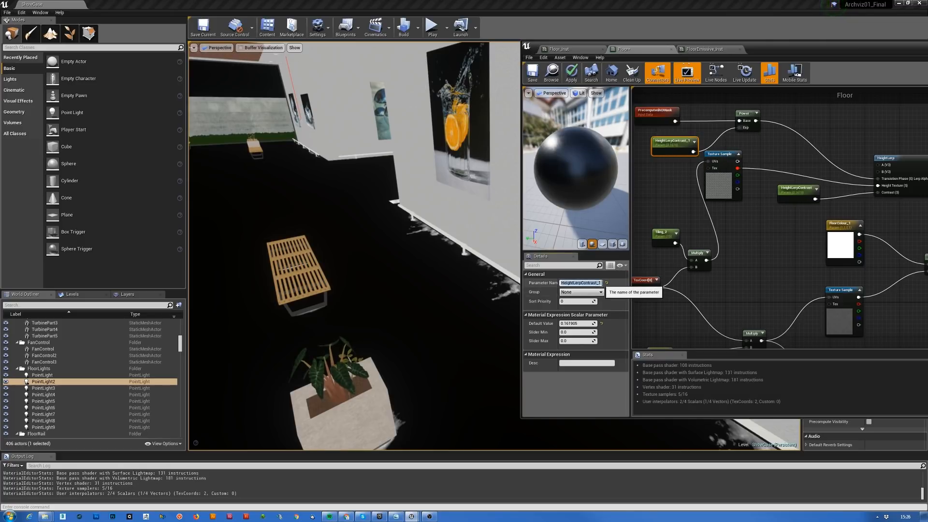
type("H")
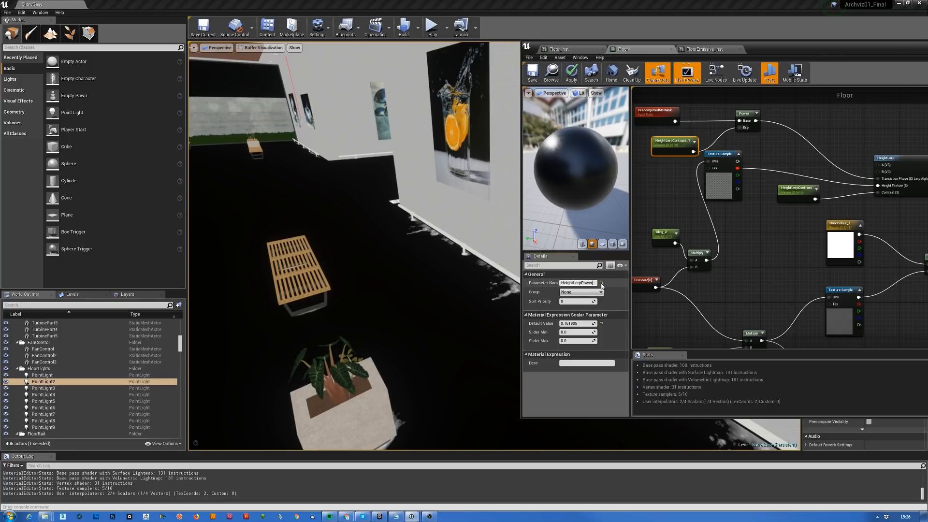
Rename the scalar parameter feeding the Power node's exponent as HeightLerpPower and apply the material.
type("eightLerpPower")
key("Return")
type("w")
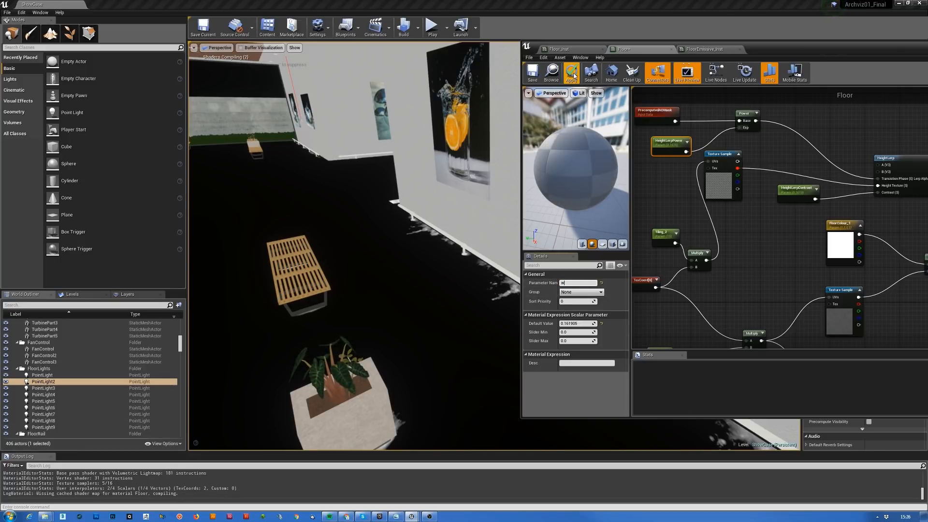
left_click(572, 73)
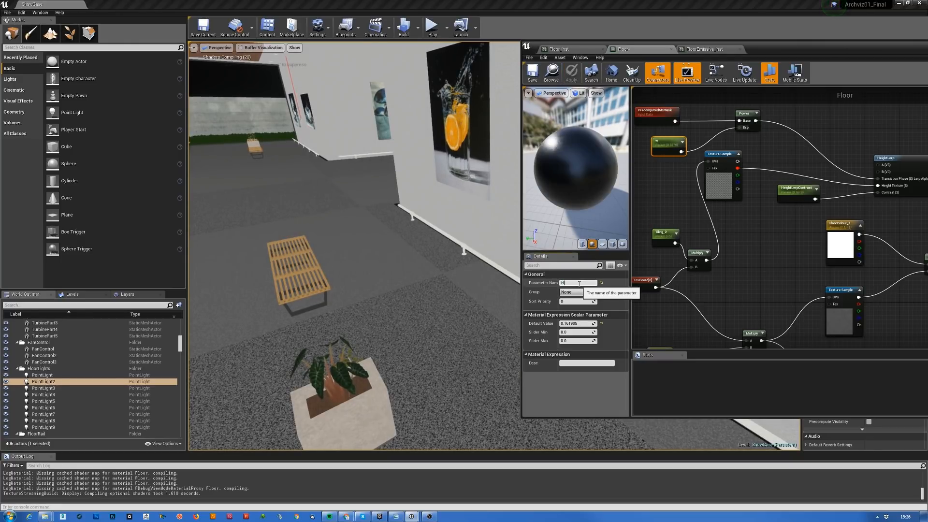
left_click(579, 284)
type("HeightLerpPower")
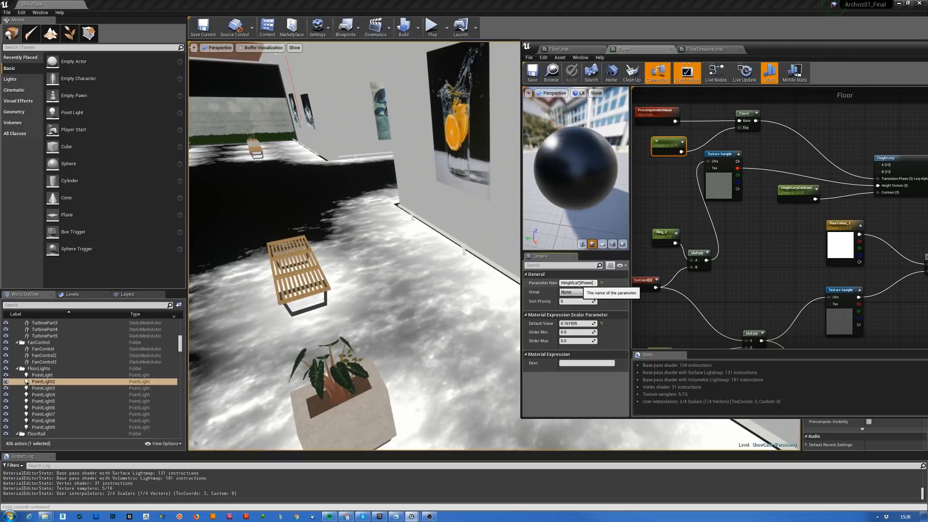
key("Return")
left_click(761, 252)
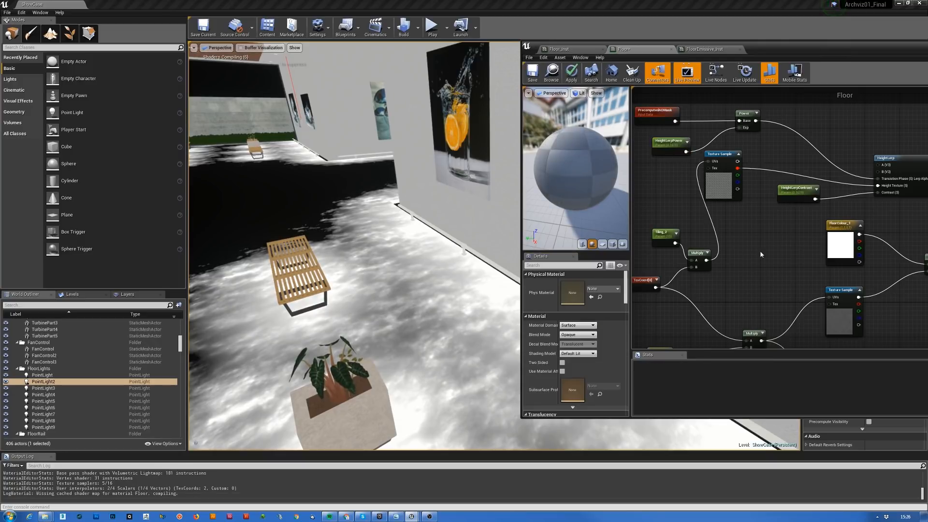
left_click(572, 74)
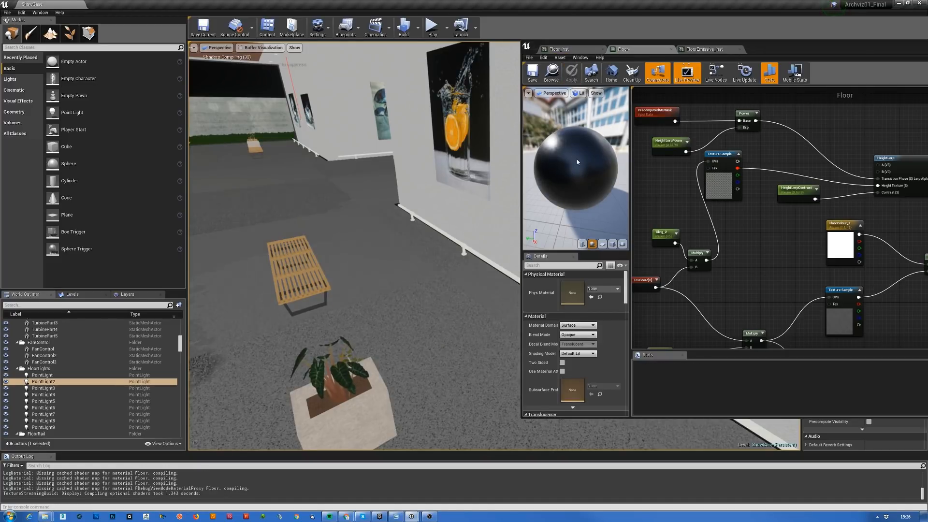
Adjust the default value of the HeightLerpPower parameter and set the HeightLerpContrast default value to 0.22683.
left_click_drag(793, 49, 927, 48)
right_click_drag(433, 272, 312, 272)
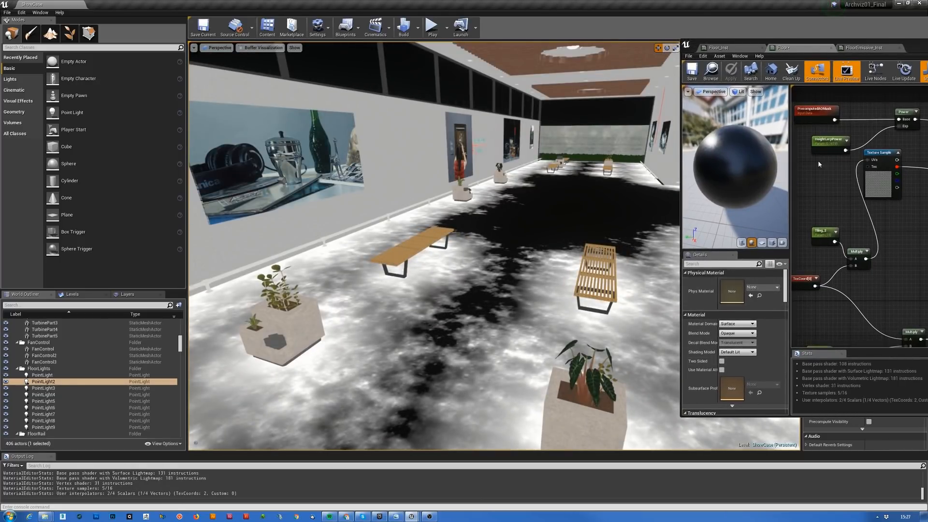
left_click(827, 140)
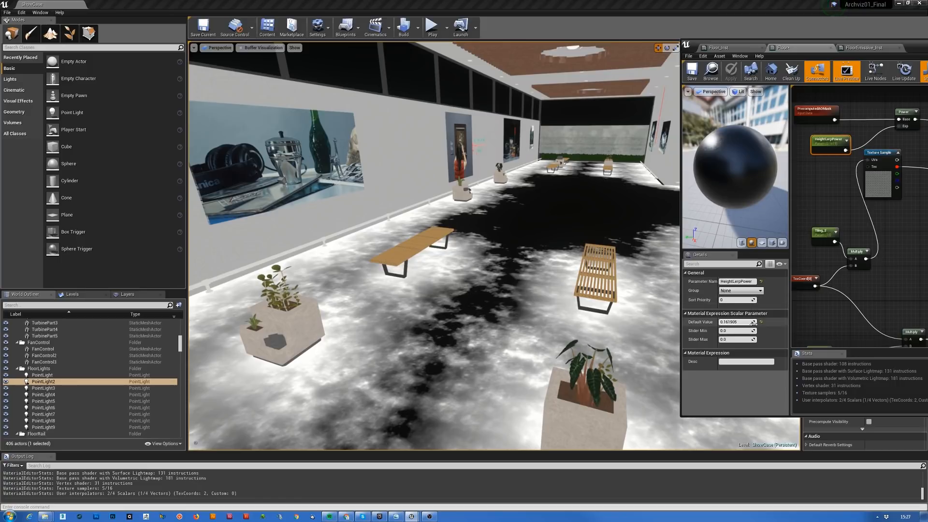
mouse_move(752, 322)
left_mouse_down()
mouse_move(727, 322)
mouse_move(778, 322)
mouse_move(764, 322)
left_mouse_up()
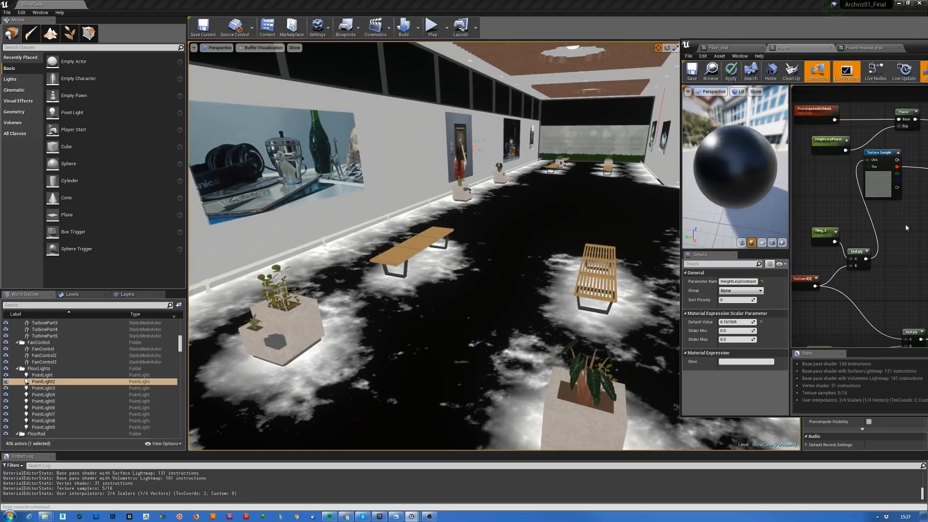
mouse_move(752, 321)
left_mouse_down()
mouse_move(732, 321)
mouse_move(779, 322)
mouse_move(752, 321)
left_mouse_up()
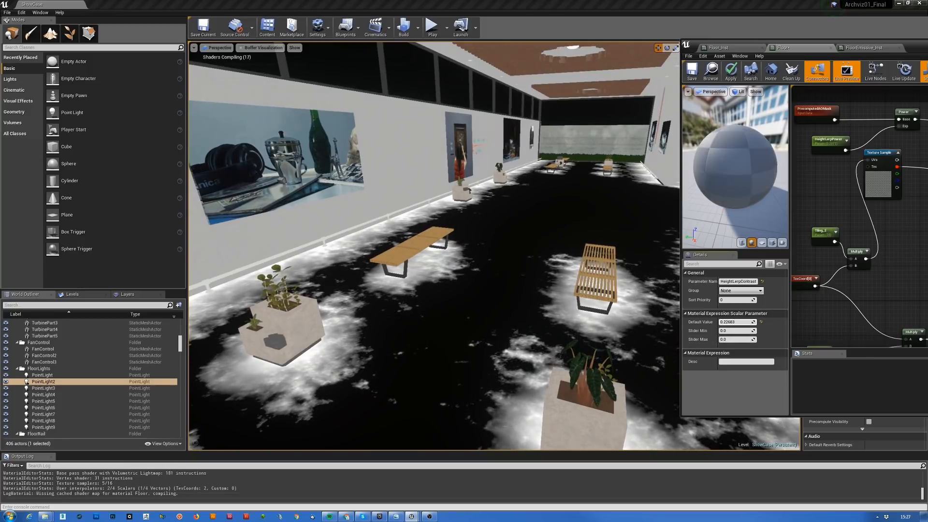
Examine the black-and-white mask on the gallery floor around the benches, planters and walls.
mouse_move(498, 356)
right_mouse_down()
mouse_move(393, 300)
mouse_move(522, 284)
right_mouse_up()
key("w")
right_click_drag(369, 342, 471, 315)
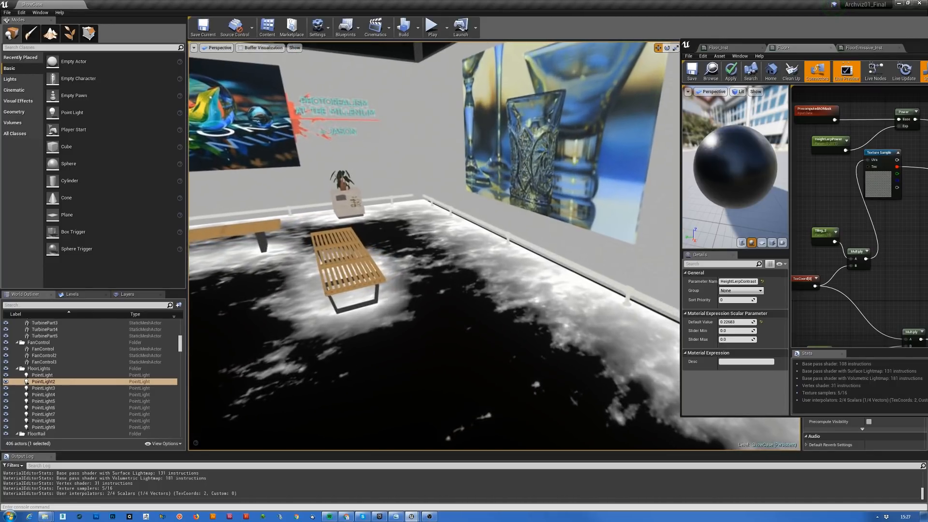
mouse_move(424, 353)
right_mouse_down()
mouse_move(375, 364)
mouse_move(292, 342)
mouse_move(305, 287)
mouse_move(266, 314)
mouse_move(271, 323)
mouse_move(190, 303)
mouse_move(268, 299)
right_mouse_up()
key("w")
key("w")
key("w")
key("s")
key("w")
key("w")
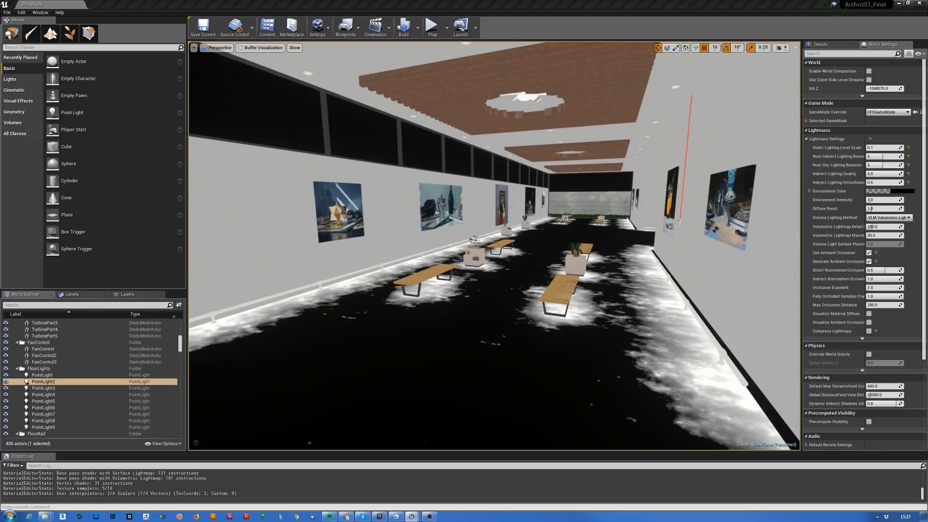
Add two linear interpolate (Lerp) nodes to the Floor material graph, one after the colour Multiply and one after the roughness texture.
left_click_drag(927, 61, 578, 71)
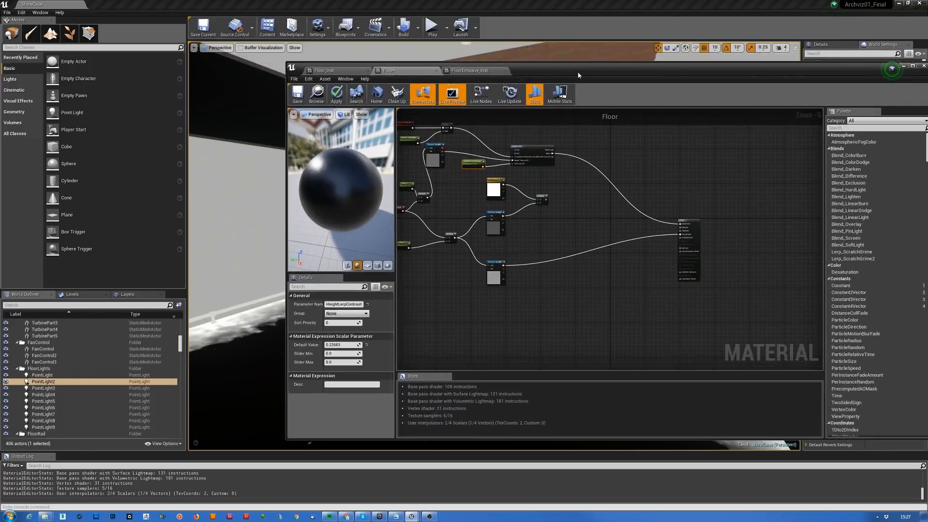
scroll(549, 185, "up", 2)
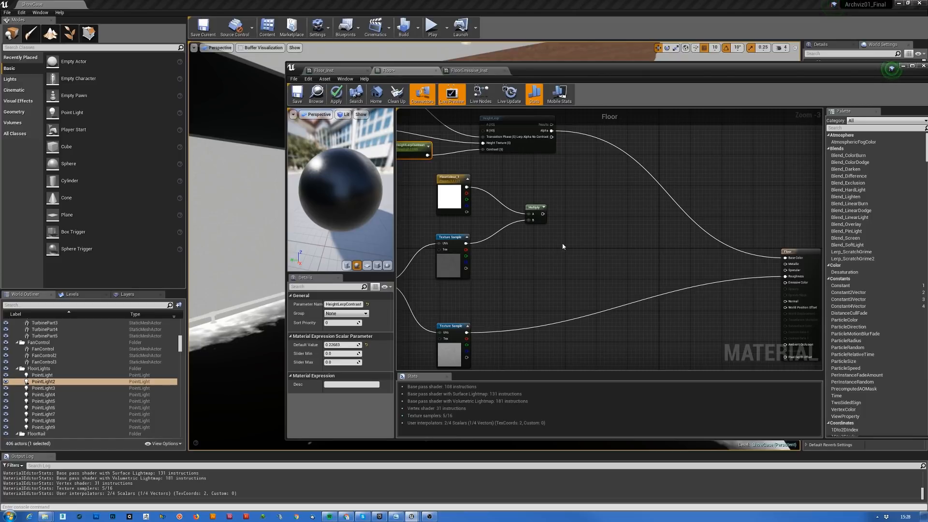
left_click(604, 274)
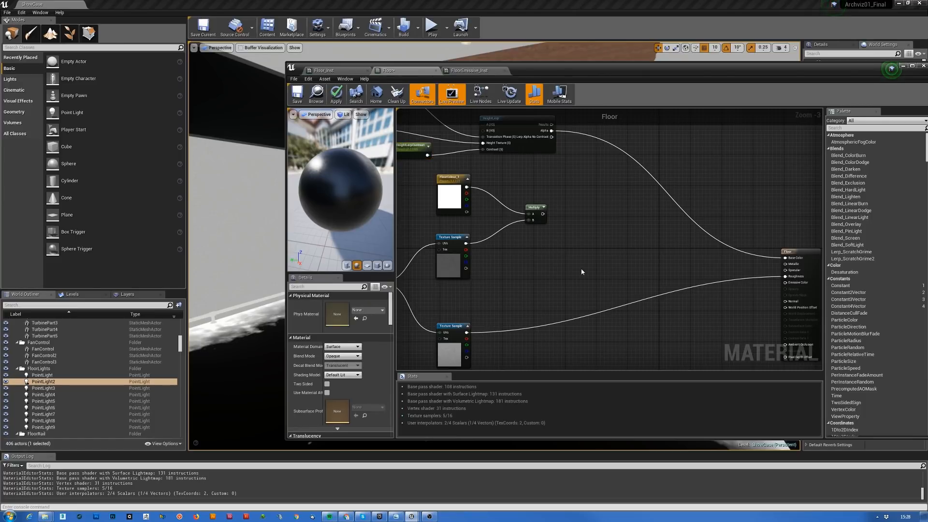
left_click(578, 233)
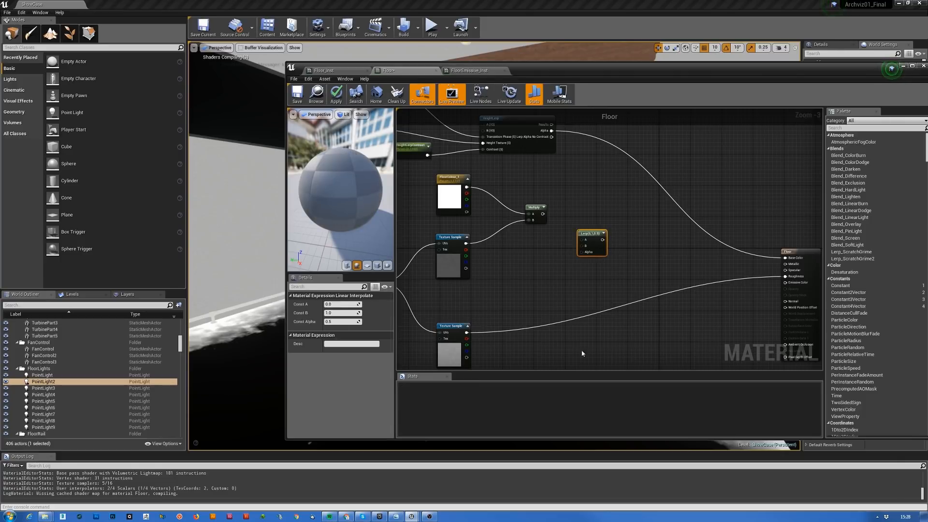
left_click(583, 334)
Connect the colour Multiply output to the first Lerp's A input and the roughness Texture Sample to the second Lerp's A input.
right_click_drag(608, 207, 605, 184)
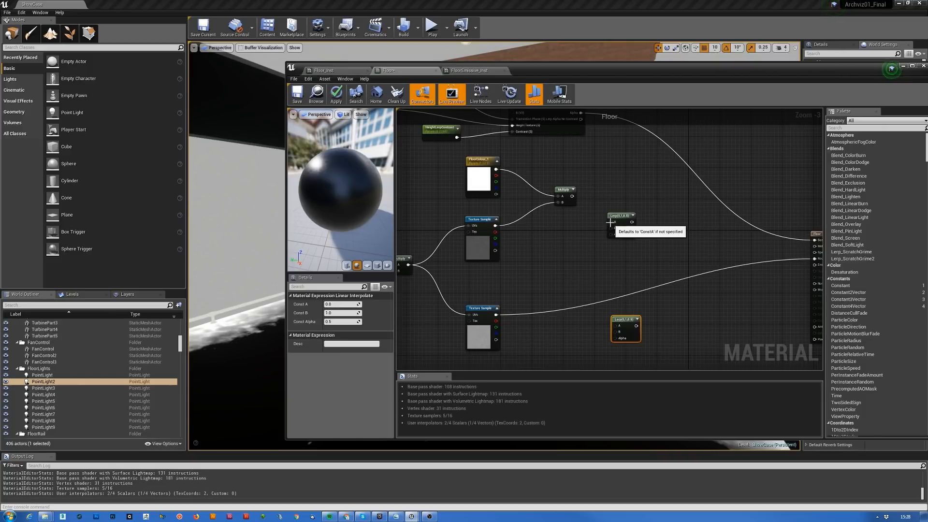
left_click(629, 234)
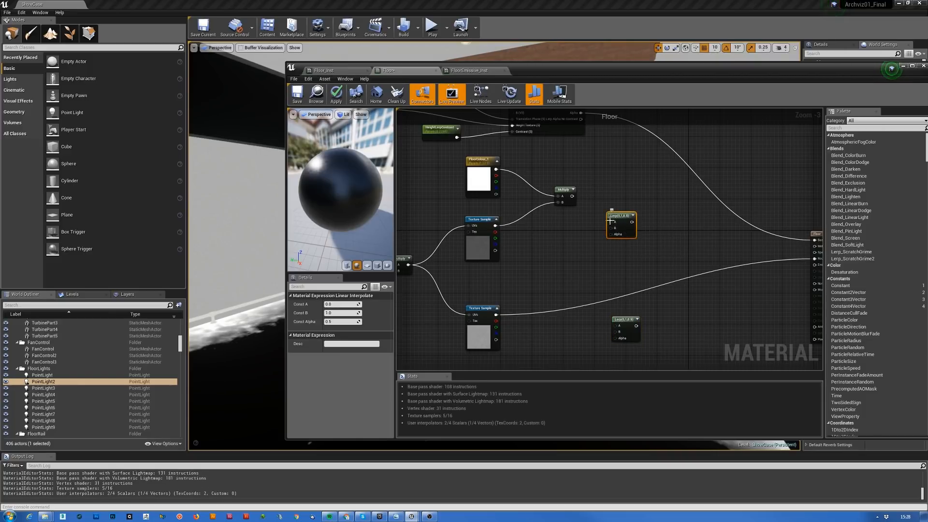
left_click_drag(571, 196, 612, 226)
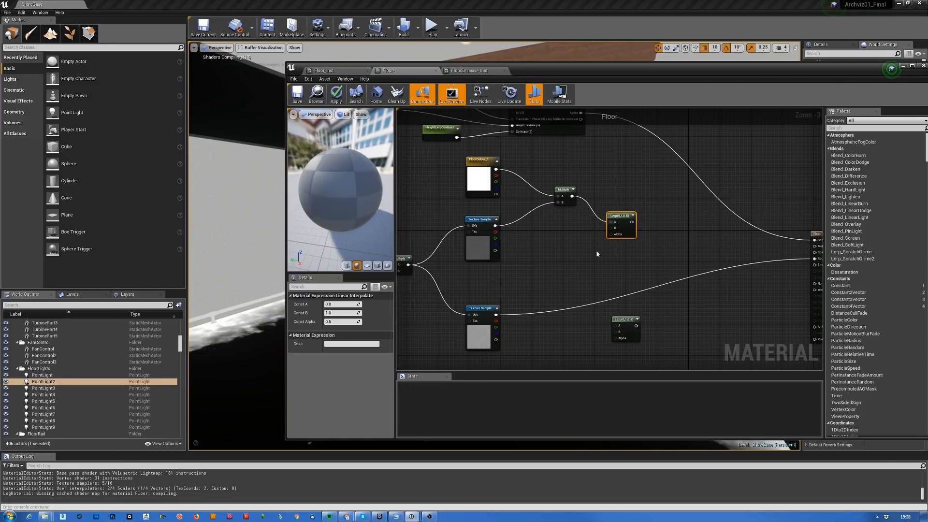
left_click_drag(504, 316, 616, 326)
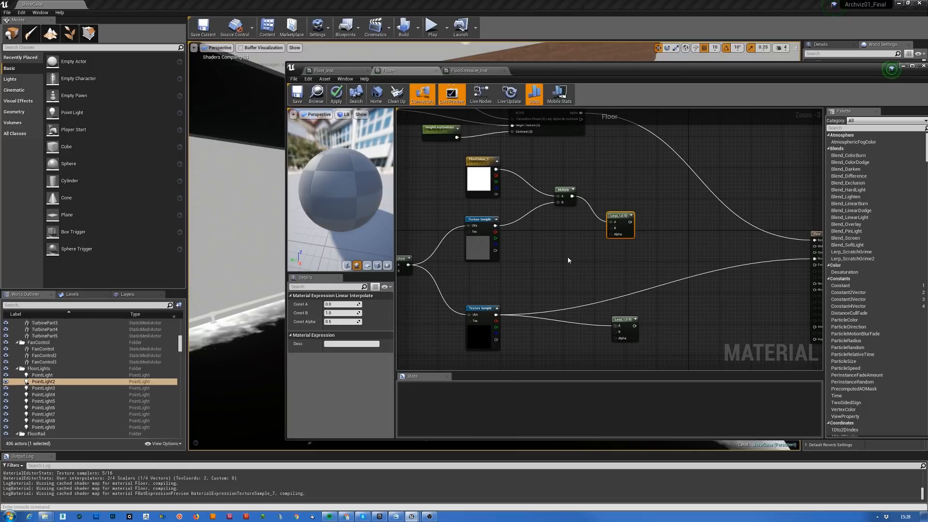
Connect the HeightLerp node's Alpha output to the Alpha inputs of both Lerp nodes.
right_click_drag(568, 260, 561, 221)
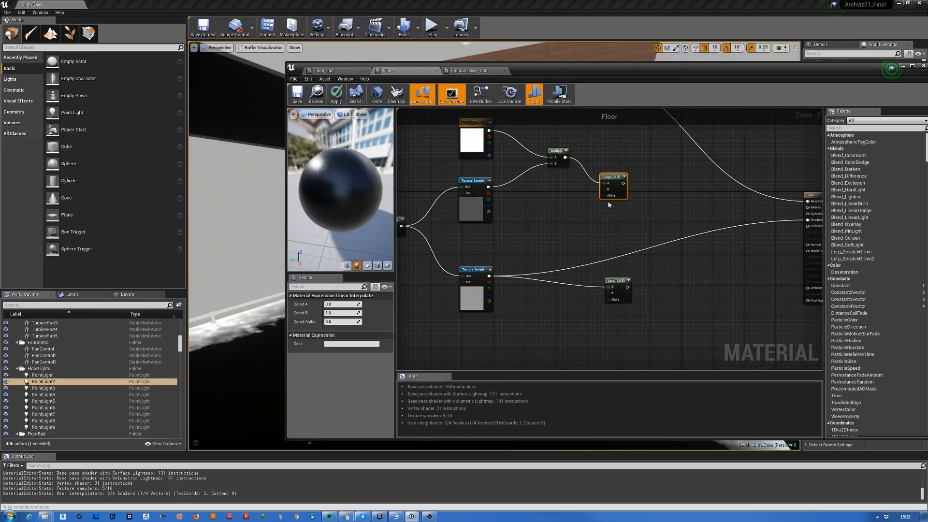
right_click_drag(607, 203, 621, 283)
left_click_drag(627, 148, 659, 270)
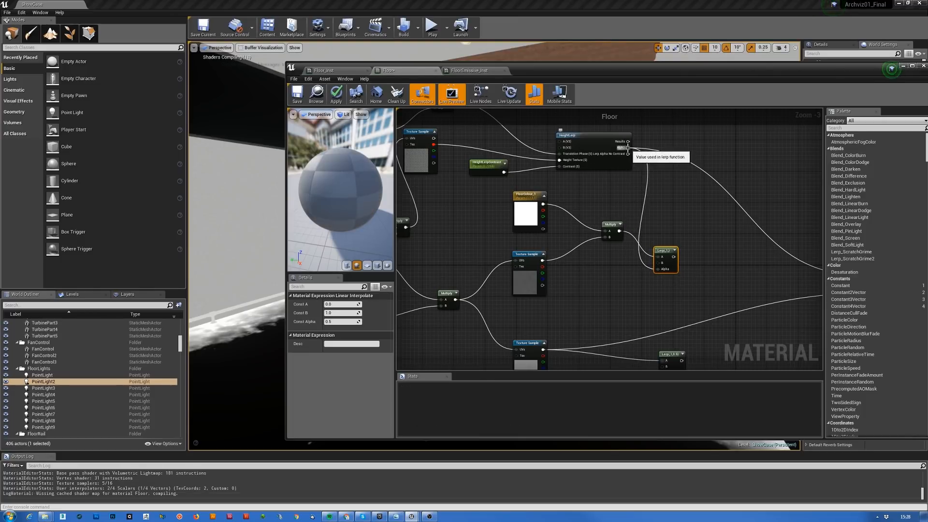
left_click_drag(628, 148, 664, 296)
Connect the first Lerp's output to Base Color and the second Lerp's output to Roughness on the Floor material.
right_click_drag(727, 163, 618, 210)
left_click_drag(567, 228, 755, 246)
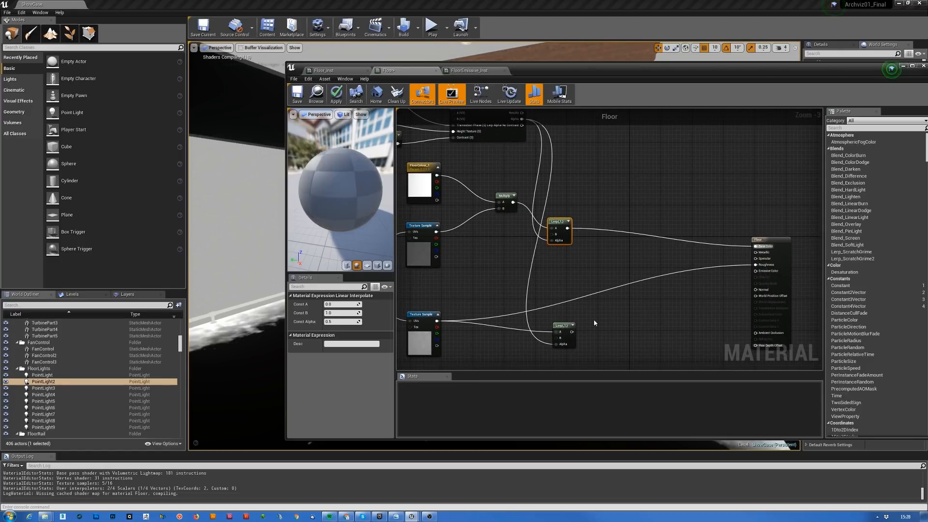
left_click_drag(570, 334, 756, 266)
Add a second Multiply node below the colour Multiply and feed the colour Multiply's output into its A input.
right_click_drag(432, 197, 512, 174)
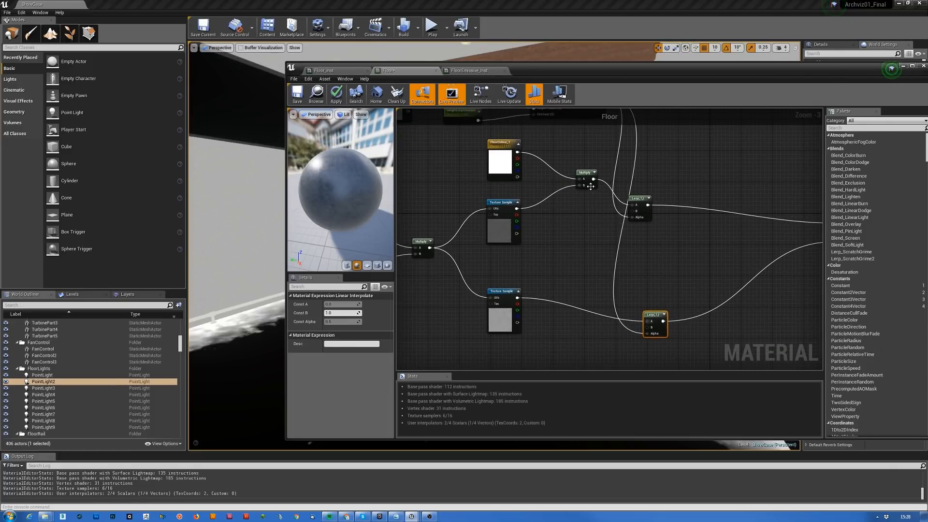
left_click_drag(590, 186, 556, 195)
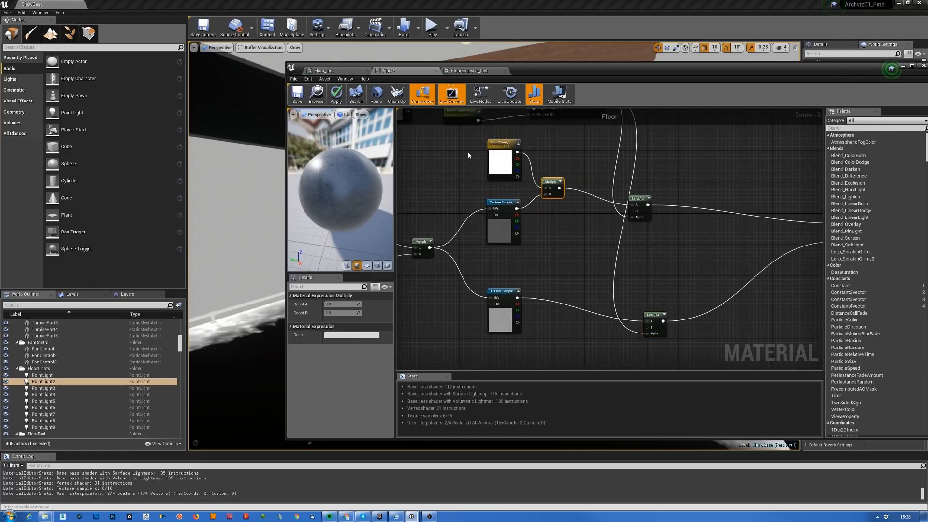
left_click_drag(467, 153, 550, 230)
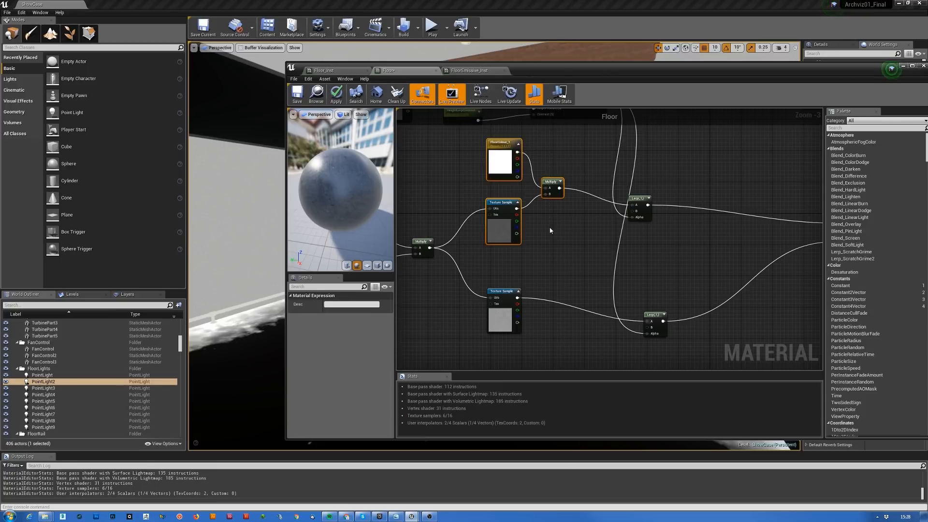
left_click(556, 195)
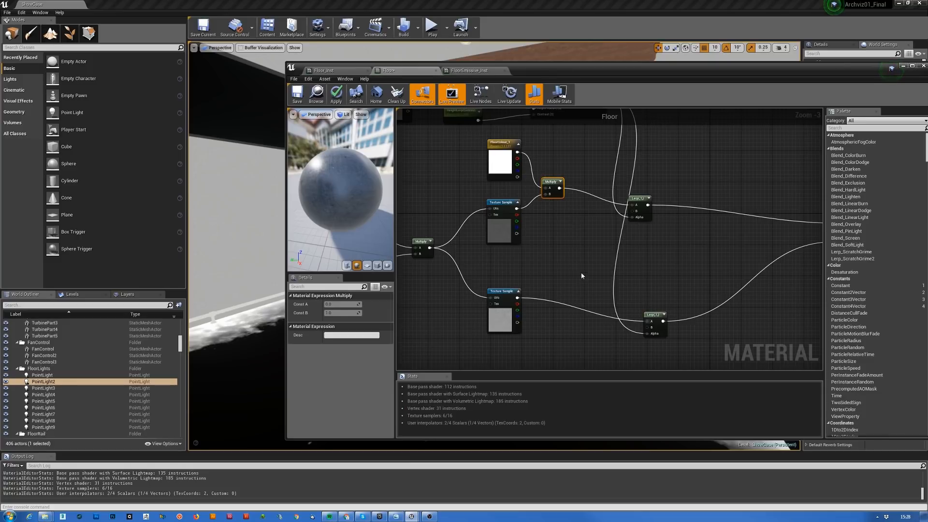
left_click(580, 222)
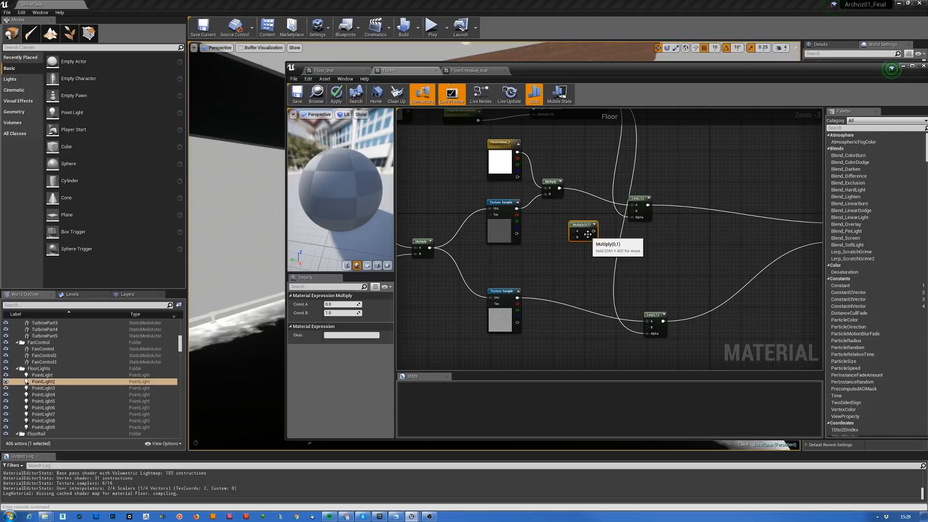
left_click_drag(559, 188, 555, 244)
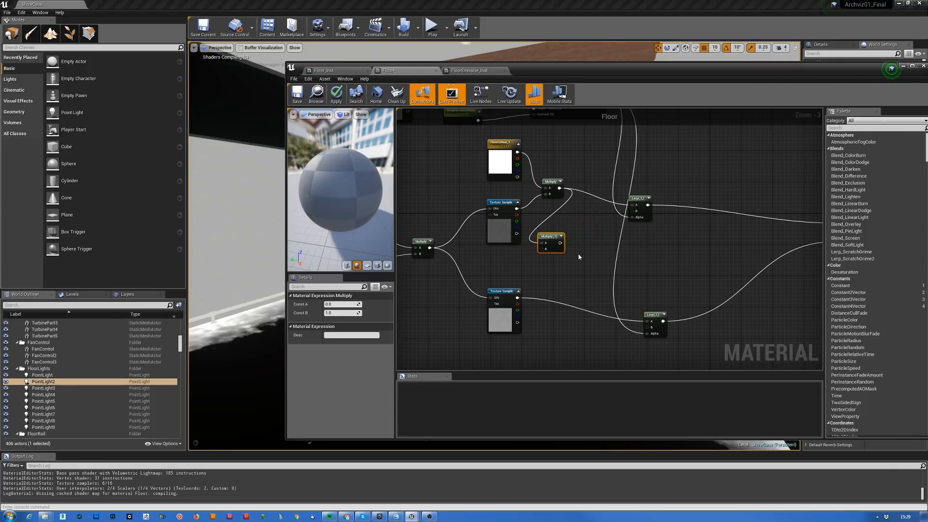
Add a Clamp node between the new Multiply and the B input of the base colour Lerp.
right_click(585, 250)
type("tclsam")
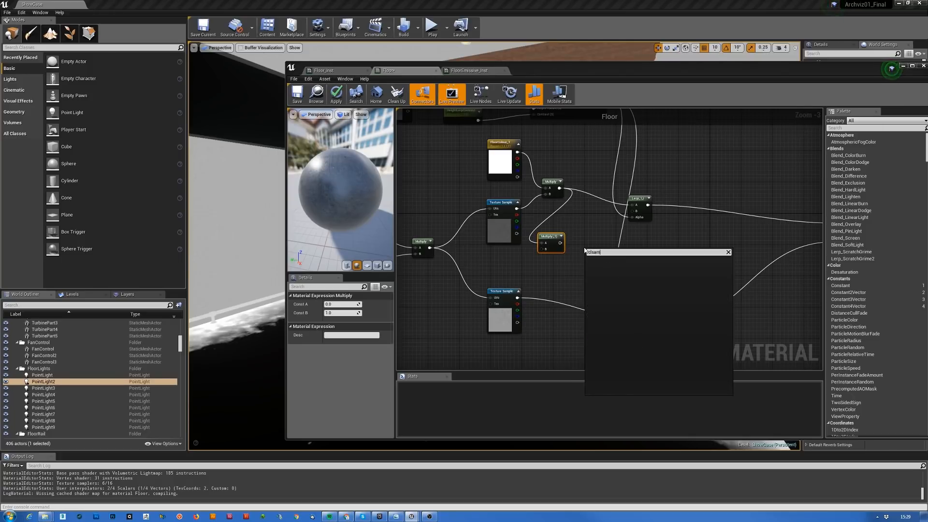
key("BackSpace")
type("a")
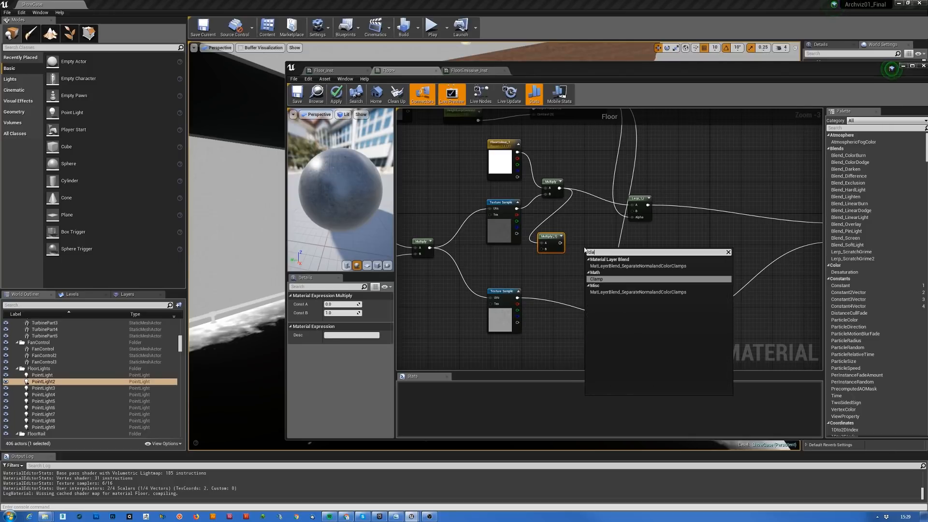
left_click(597, 279)
left_click_drag(603, 263, 635, 210)
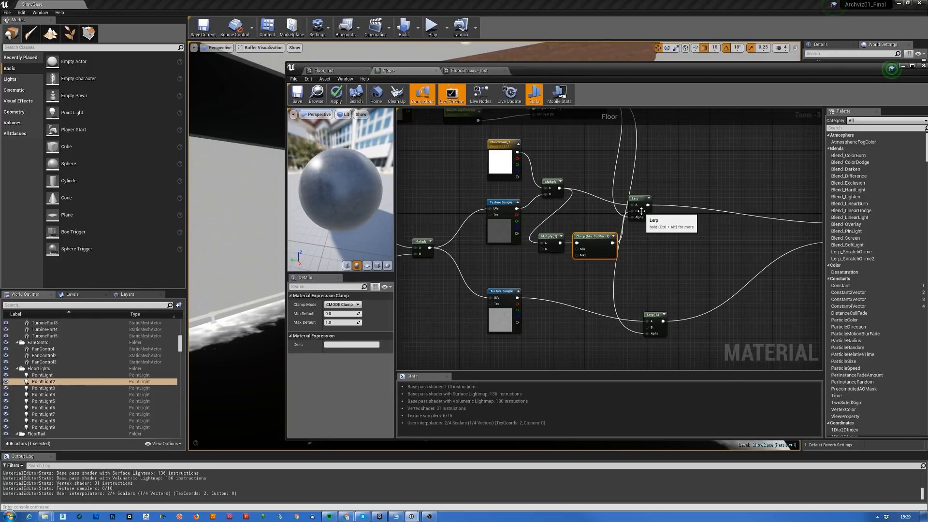
Space out the base colour Lerp, Clamp and new Multiply nodes to make room in the graph.
left_click_drag(640, 208, 710, 203)
left_click_drag(617, 253, 668, 245)
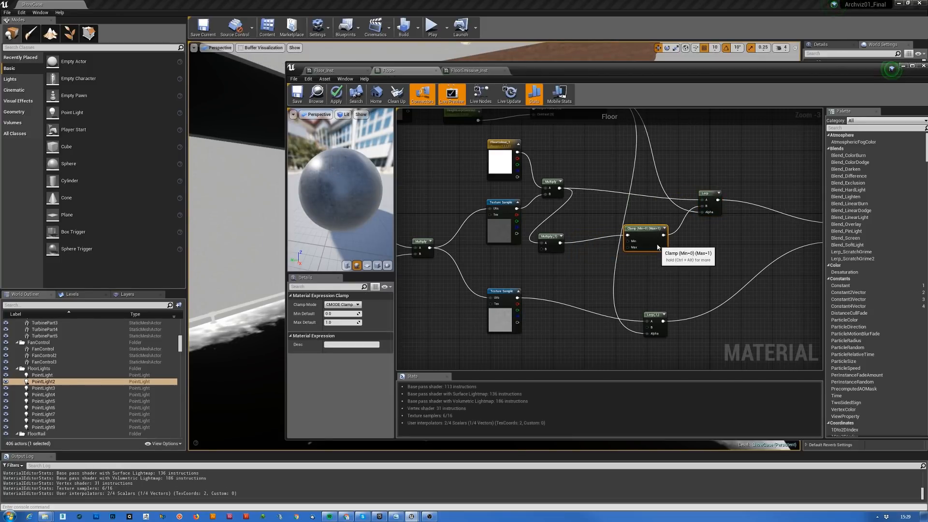
left_click_drag(562, 252, 599, 243)
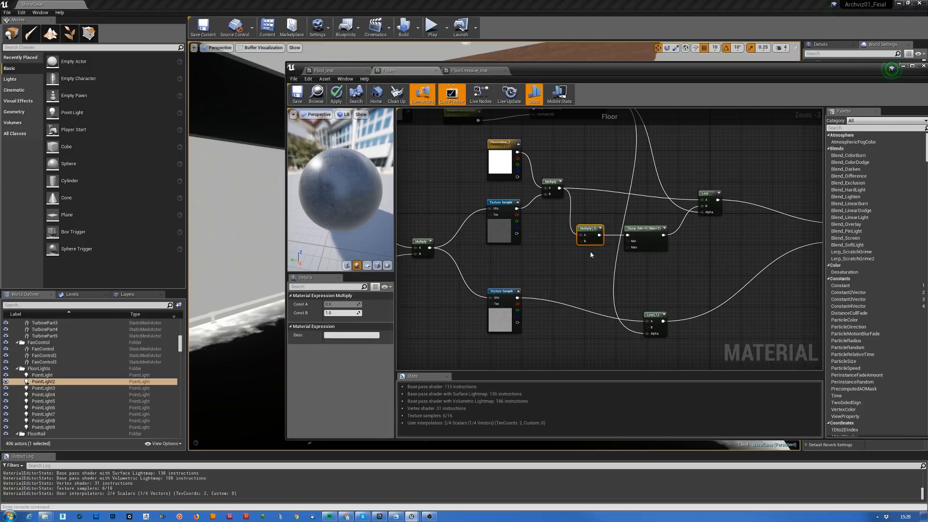
left_click_drag(595, 236, 603, 236)
Add a Constant node, connect it to the B input of the Multiply before the Clamp, and convert it to a parameter.
left_click(533, 262)
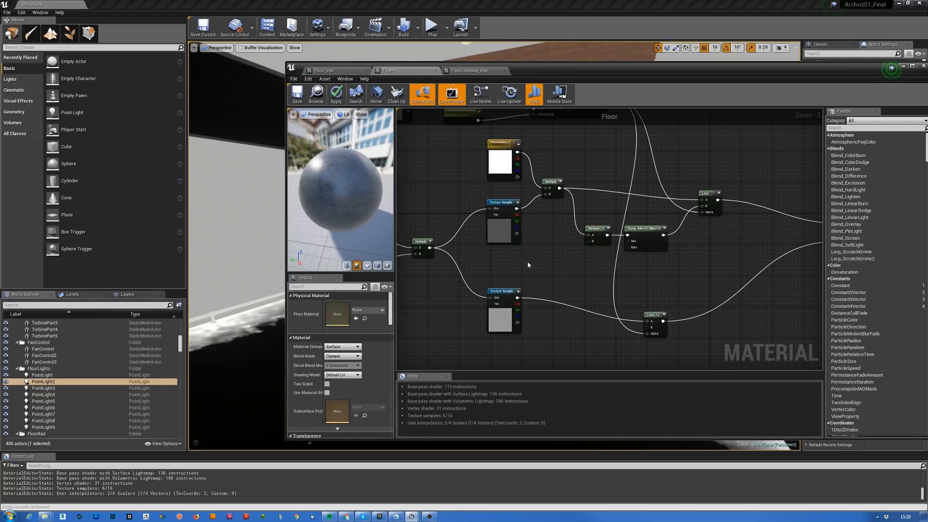
left_click(544, 253)
left_click_drag(554, 262, 589, 241)
right_click(548, 261)
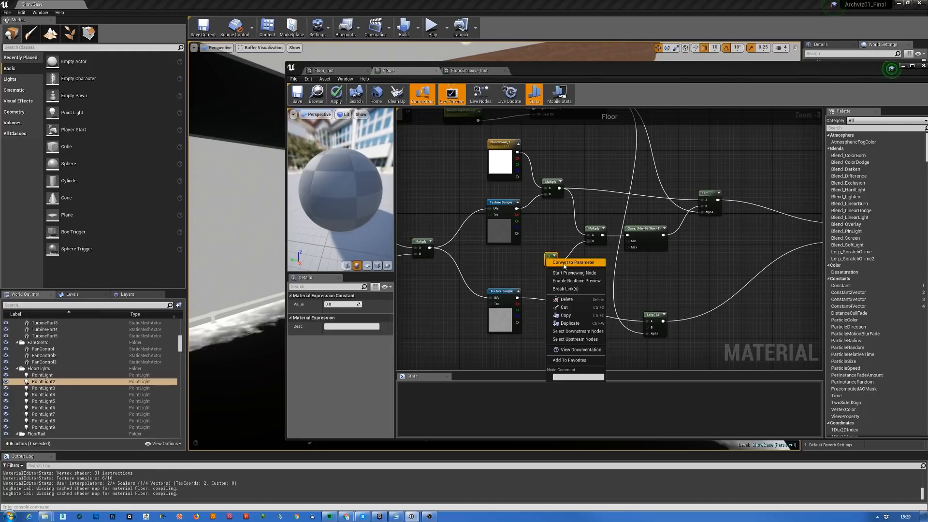
left_click(562, 263)
Name the new scalar parameter BaseColorBrightness.
left_click(341, 304)
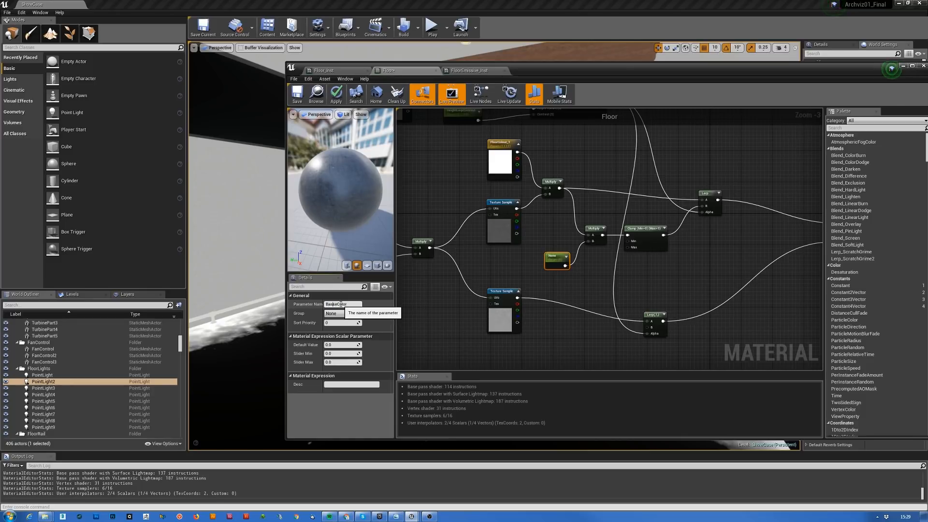
key("Return")
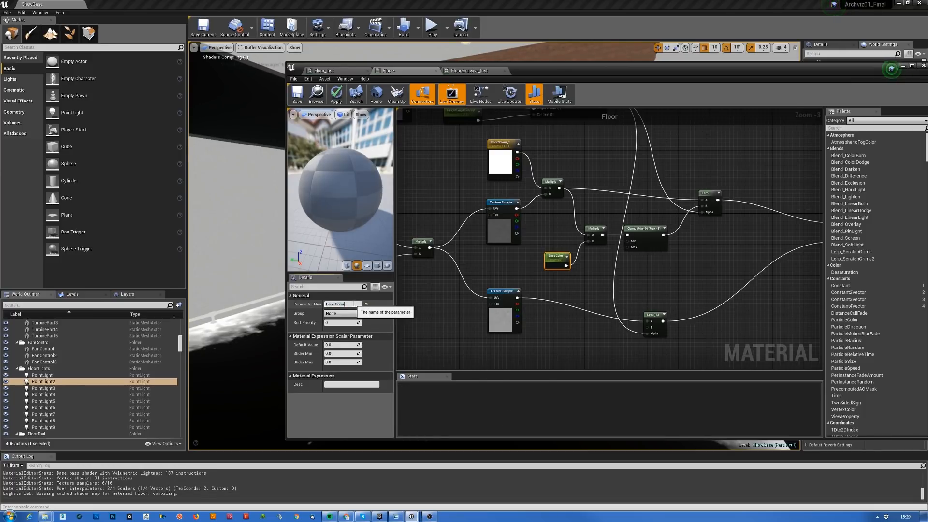
type("Brightne")
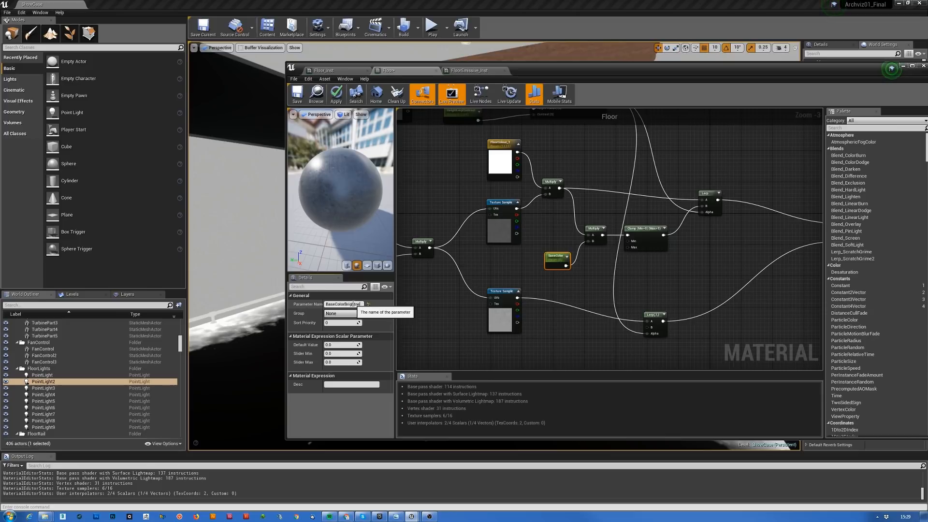
type("ss")
key("Return")
Set the BaseColorBrightness parameter's default value to 1 and shift the node further away from its Multiply node.
left_click_drag(573, 264, 558, 263)
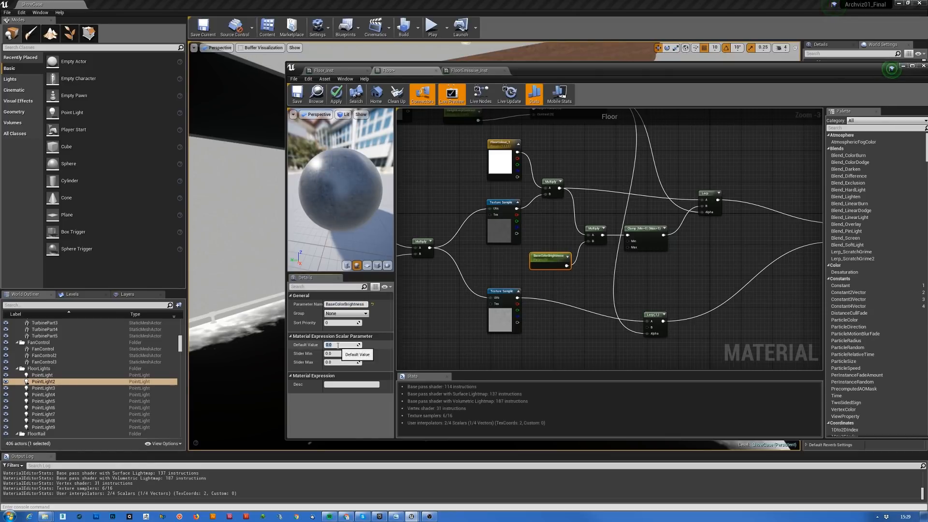
type("1")
key("Return")
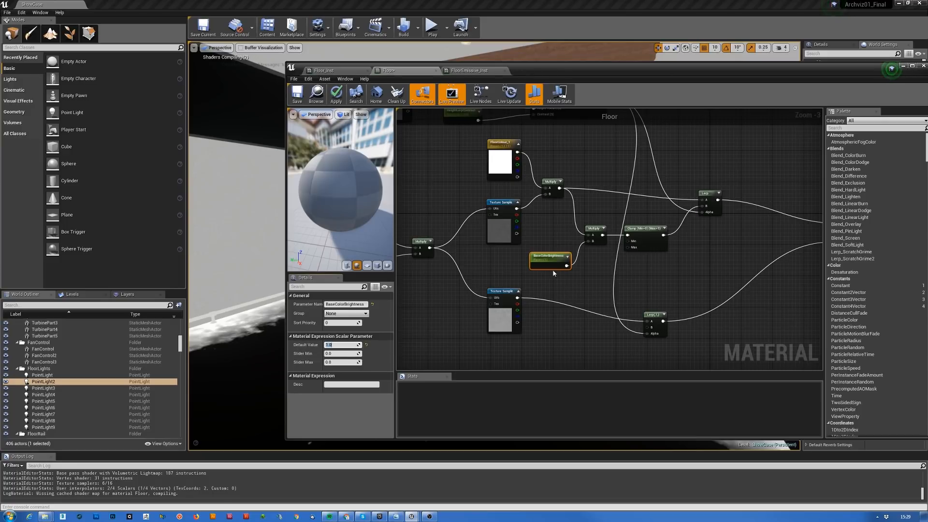
left_click_drag(554, 265, 542, 265)
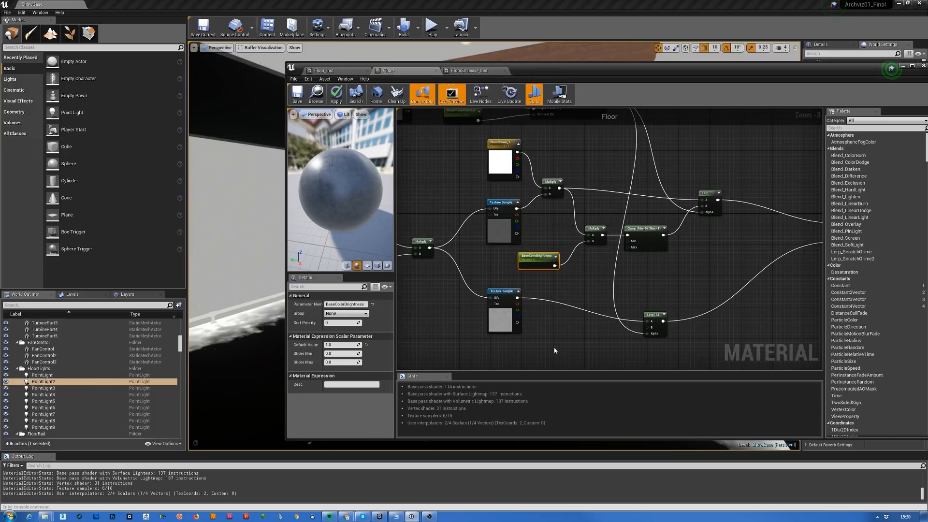
Add a Multiply node fed by the roughness Texture Sample in A and connect its output to the roughness Lerp's B input.
left_click(501, 316)
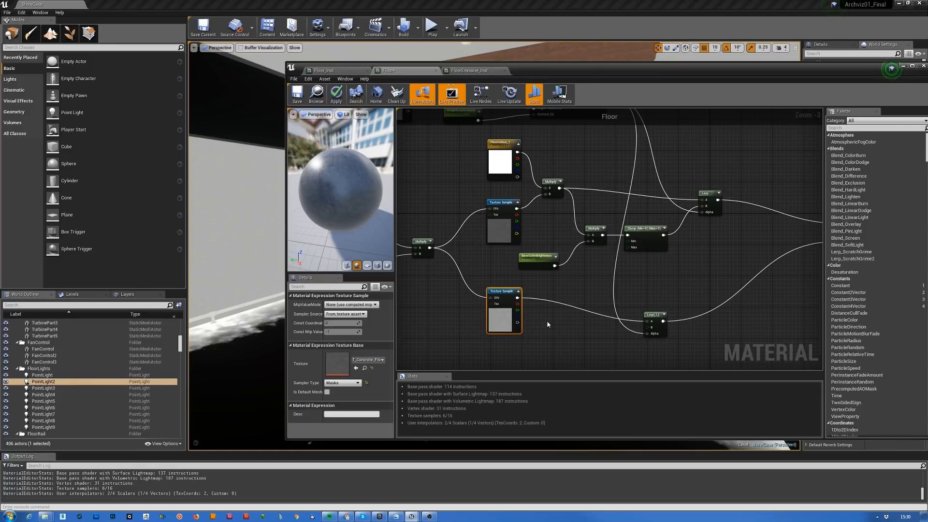
left_click(562, 319)
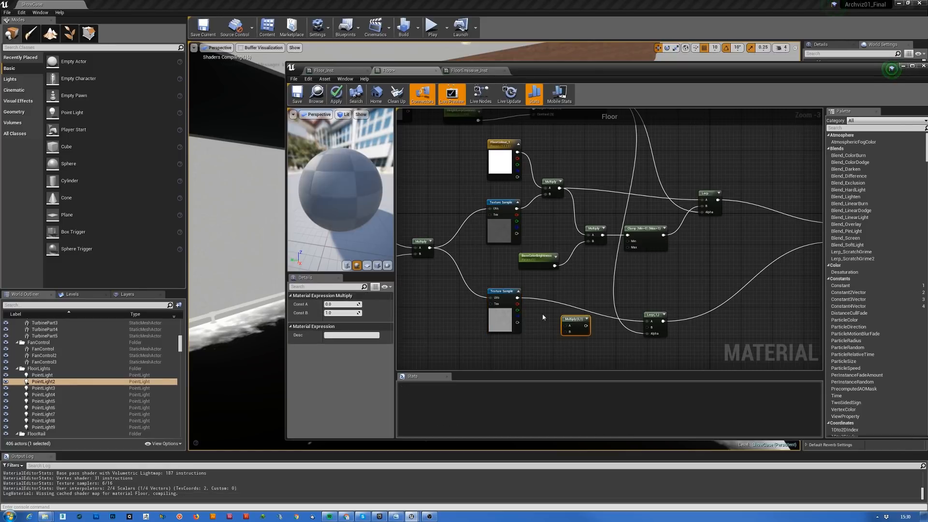
left_click_drag(516, 297, 651, 327)
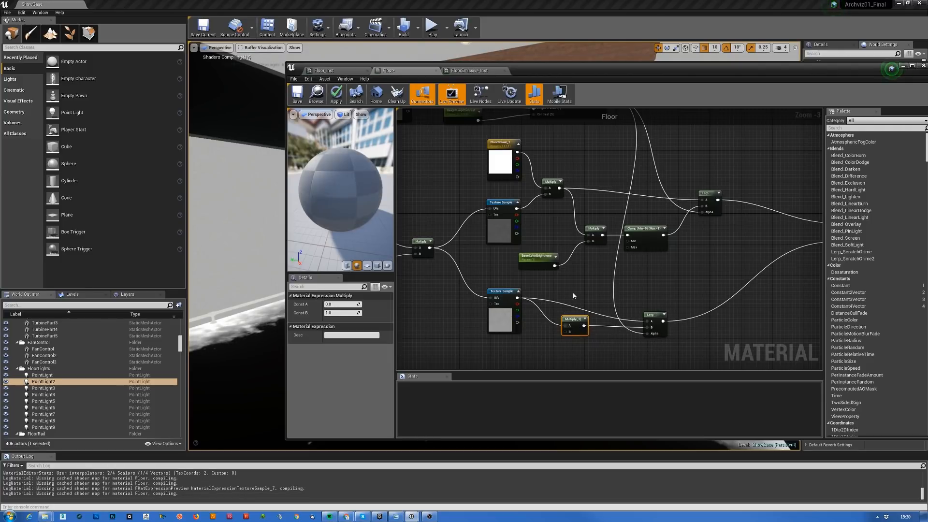
Duplicate the BaseColorBrightness parameter below the roughness Multiply and connect the copy to that Multiply's B input.
left_click(542, 265)
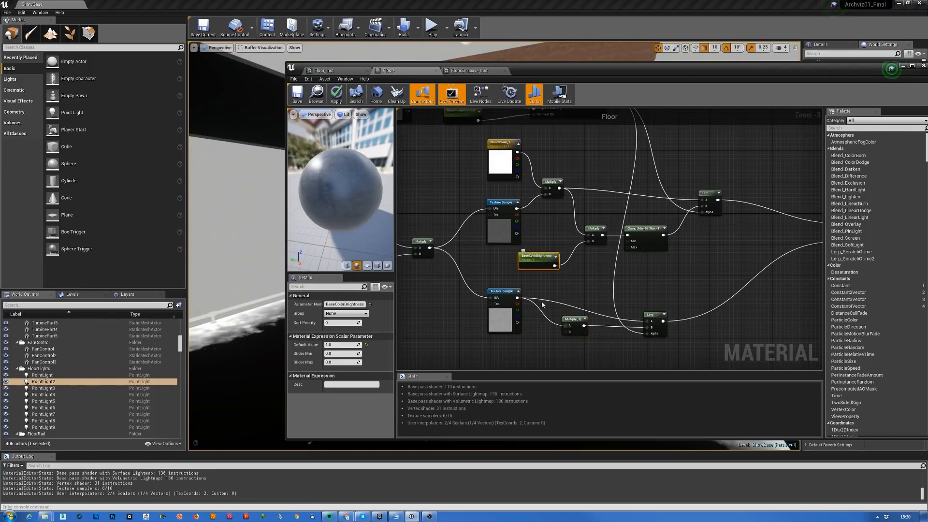
key("ctrl+c")
key("ctrl+v")
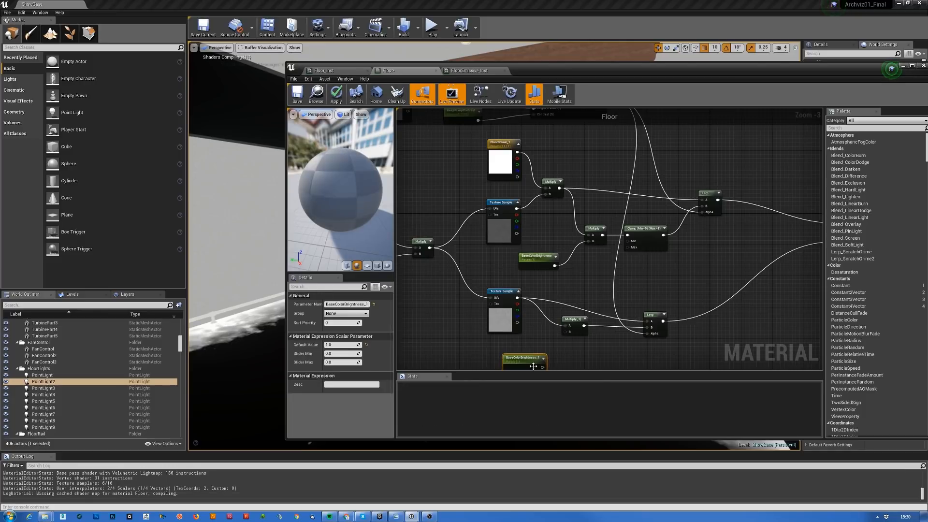
left_click_drag(542, 367, 564, 326)
right_click_drag(610, 346, 632, 300)
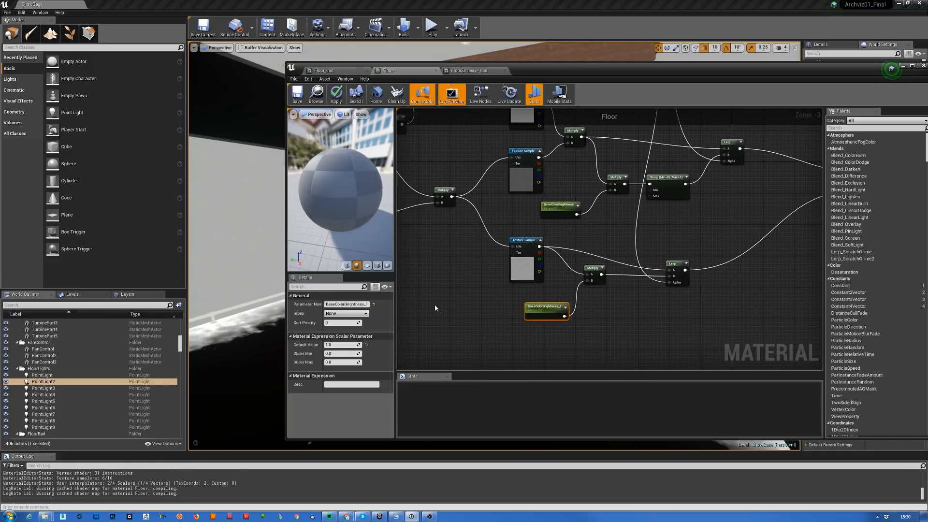
Rename the copied parameter to Roughness_Multiplier and apply the material changes.
left_click(360, 305)
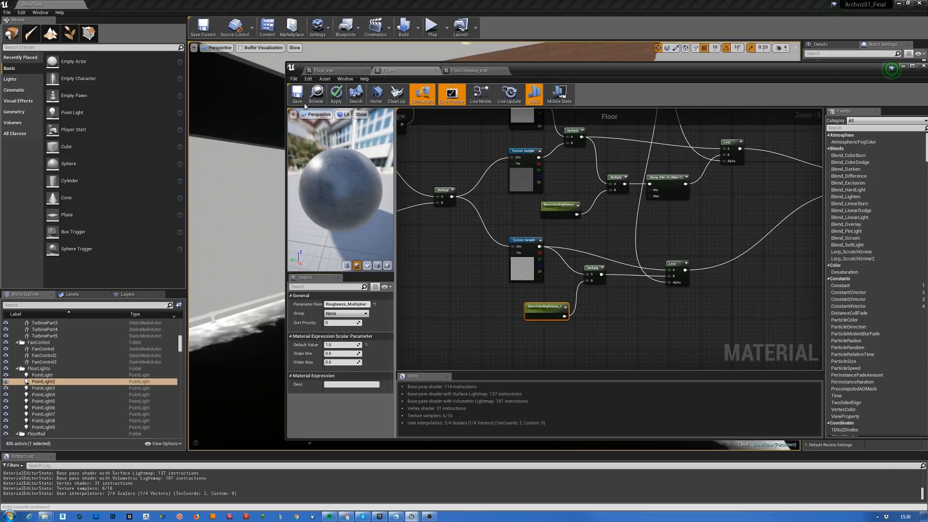
left_click(339, 93)
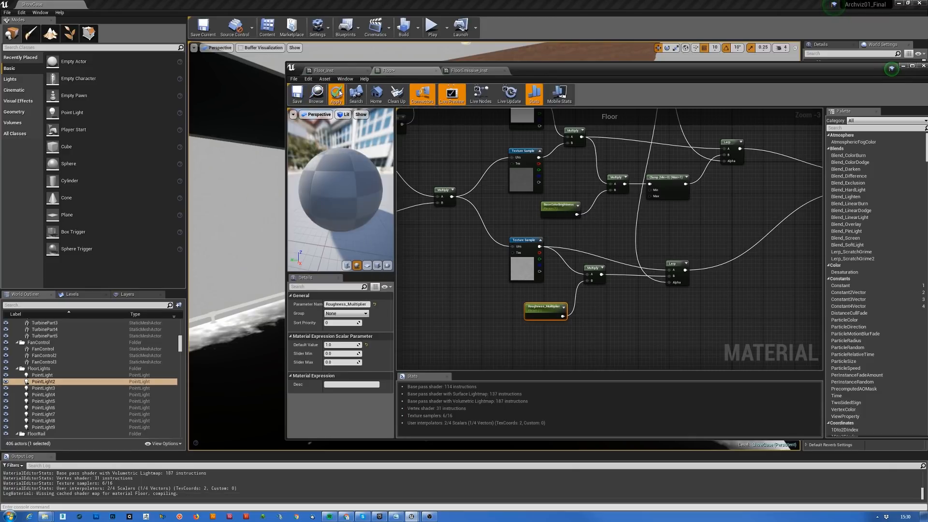
right_click(601, 262)
left_click(709, 203)
Uncover the level viewport, switch it from Buffer Visualization to Lit mode, and look over the gallery floor.
left_click_drag(626, 70, 927, 87)
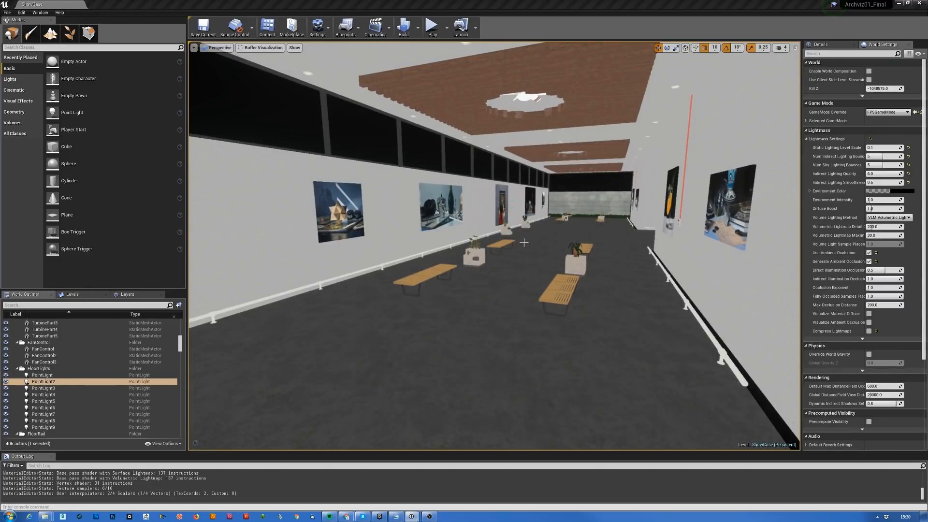
right_click_drag(524, 243, 533, 333)
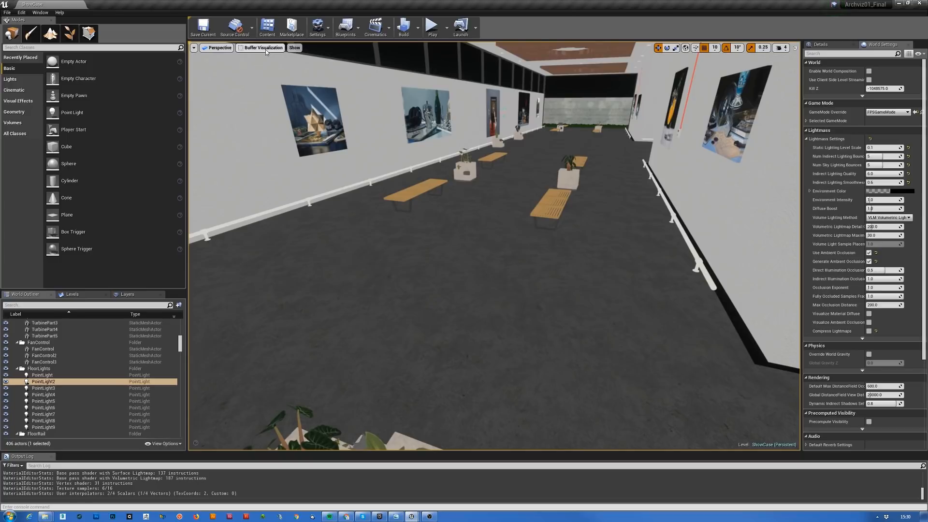
left_click(265, 49)
left_click(267, 62)
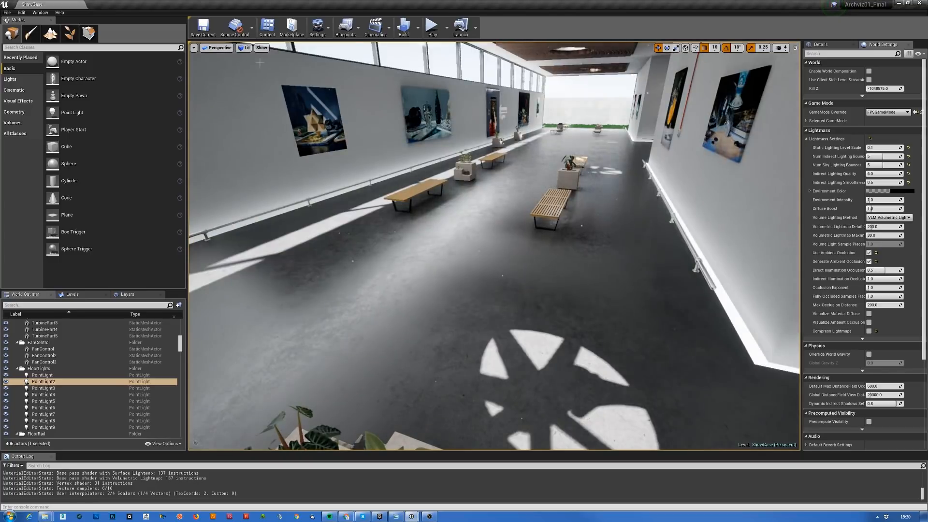
right_click_drag(483, 290, 589, 266)
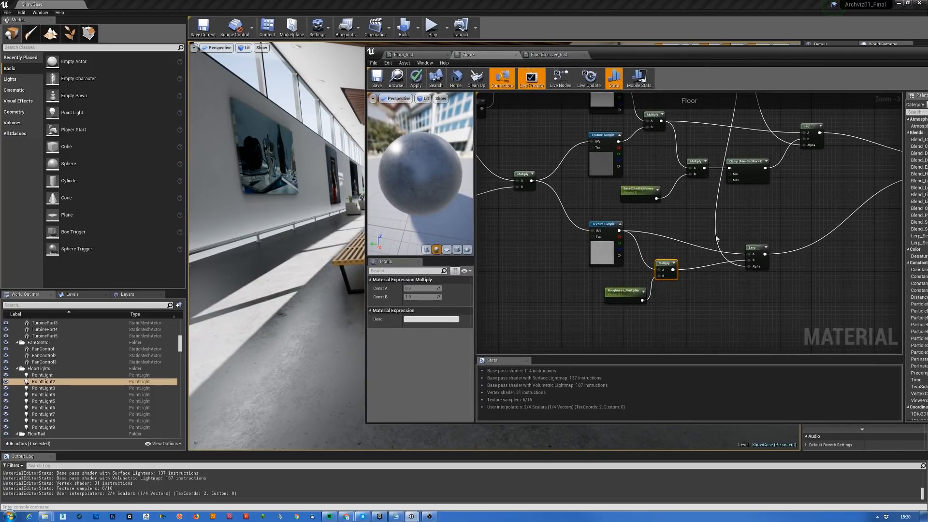
Add a Clamp node between the roughness Multiply and the B input of the roughness Lerp.
right_click(683, 302)
type("clamp")
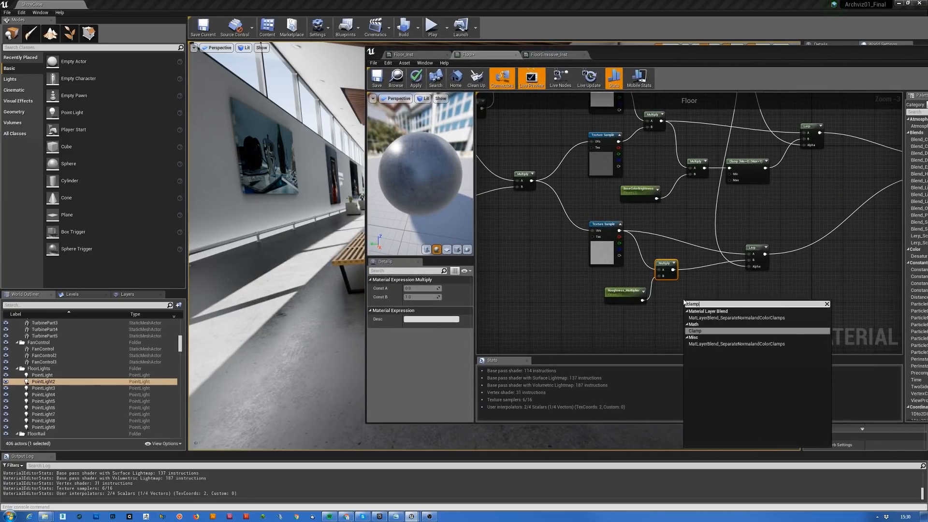
left_click(696, 331)
left_click_drag(673, 269, 749, 260)
left_click_drag(700, 302, 699, 275)
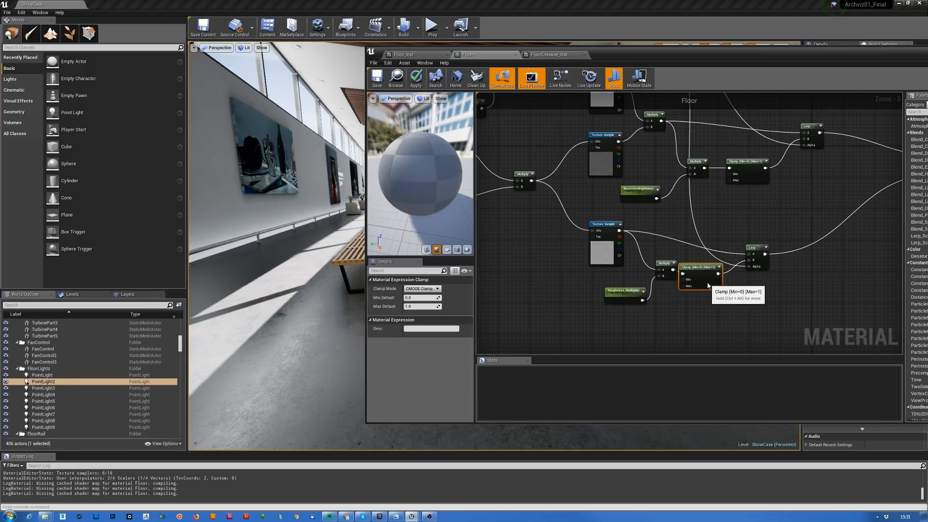
Try BaseColorBrightness default values of about 2.5 and about 23, checking the floor beside the material editor.
left_click_drag(662, 60, 776, 73)
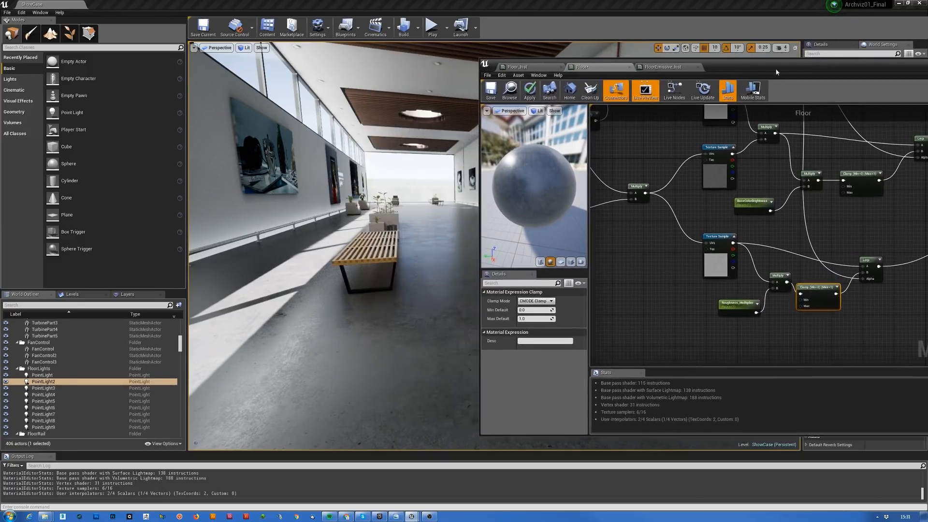
right_click_drag(424, 220, 478, 217)
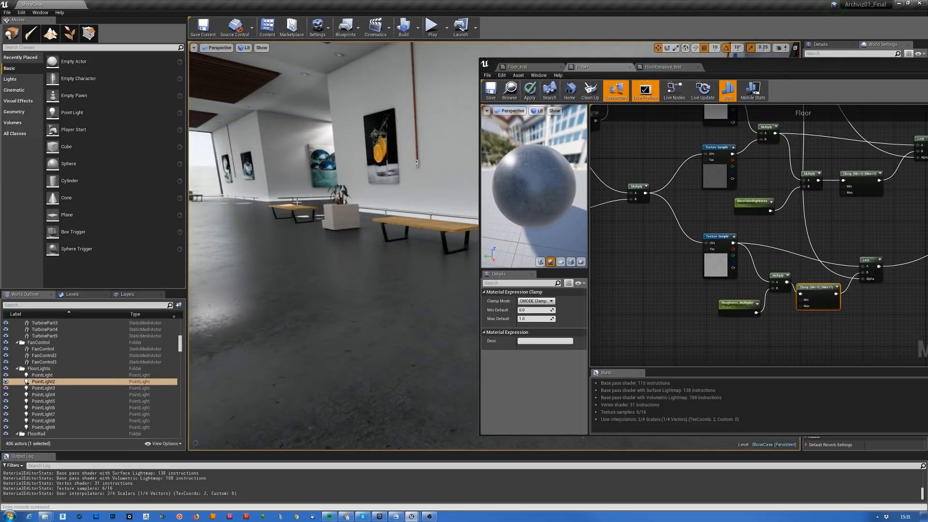
left_click(764, 213)
left_click_drag(551, 342, 553, 342)
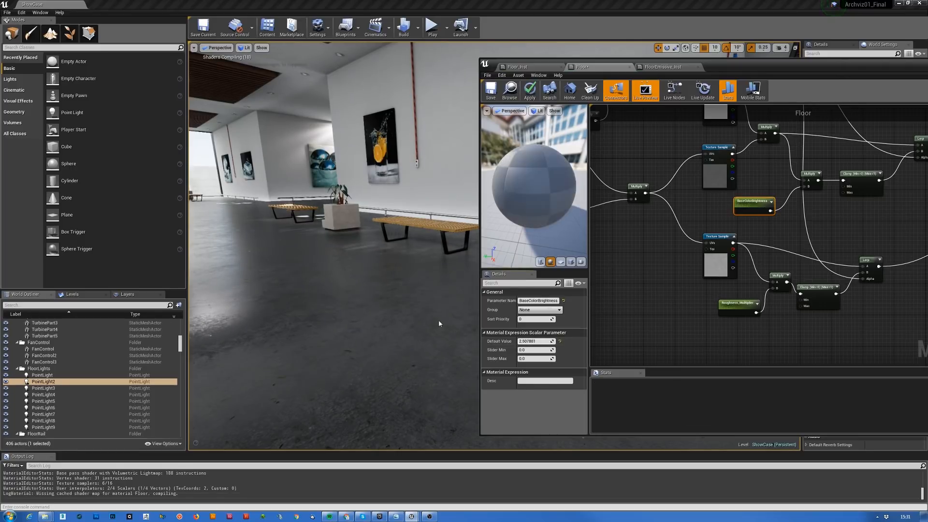
mouse_move(439, 322)
right_mouse_down()
mouse_move(476, 328)
mouse_move(421, 338)
mouse_move(440, 339)
mouse_move(447, 324)
mouse_move(421, 343)
mouse_move(459, 328)
mouse_move(439, 305)
mouse_move(406, 306)
mouse_move(382, 326)
mouse_move(430, 331)
right_mouse_up()
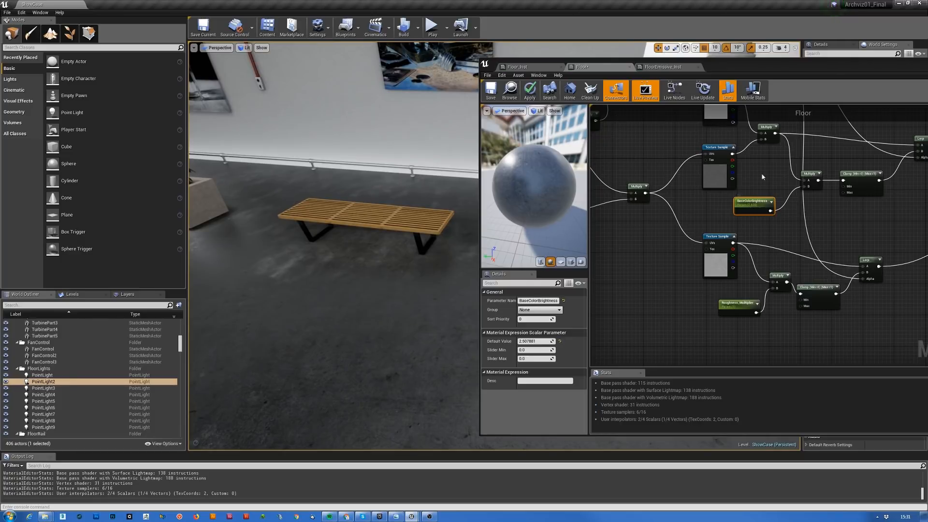
left_click_drag(544, 341, 633, 341)
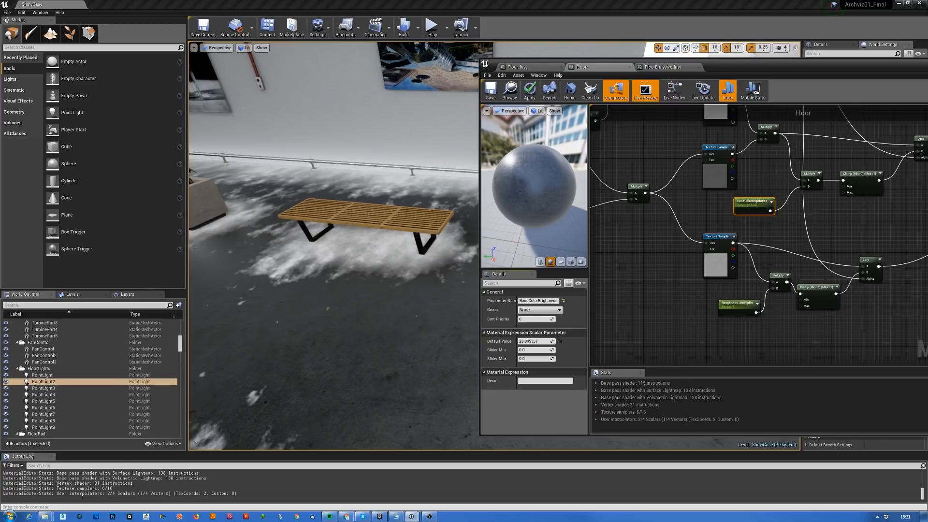
right_click_drag(368, 214, 333, 211)
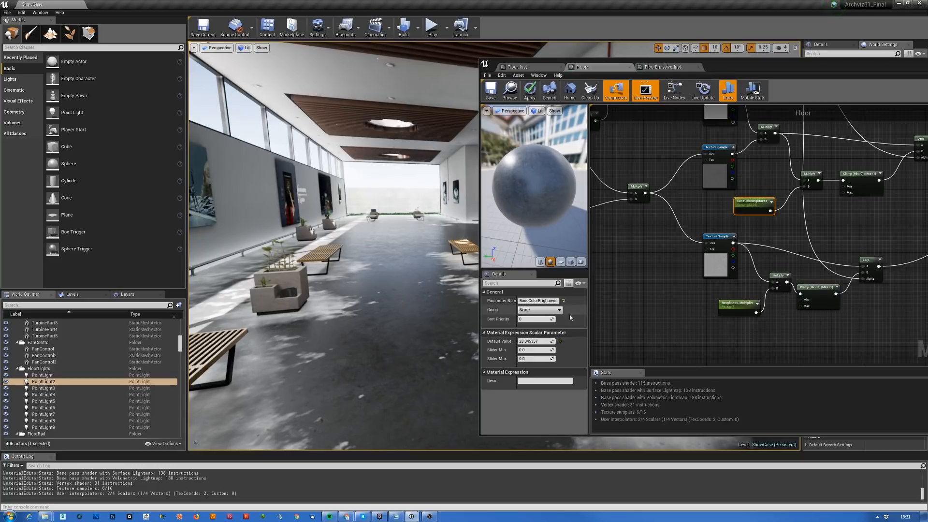
Lower the BaseColorBrightness default value to about 1.39 while checking the floor from several angles.
left_click_drag(552, 341, 522, 341)
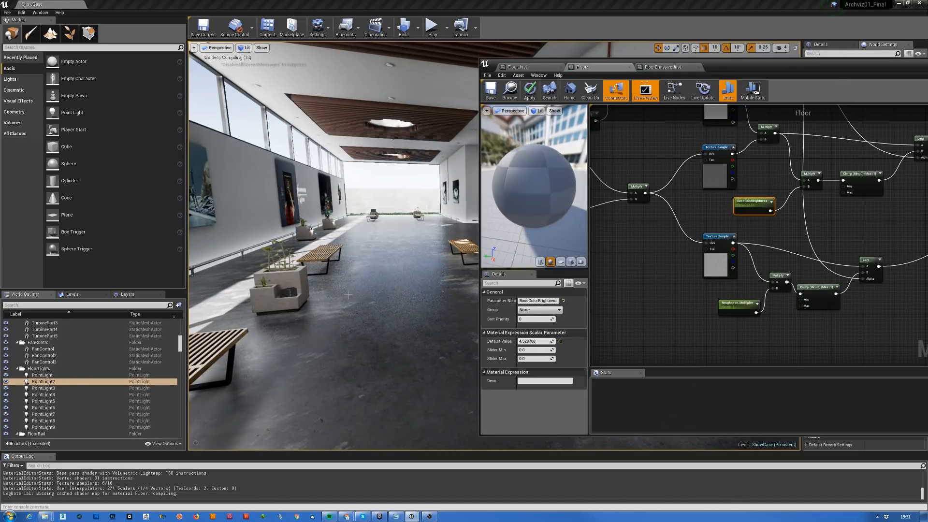
right_click_drag(386, 242, 449, 242)
left_click_drag(542, 341, 531, 341)
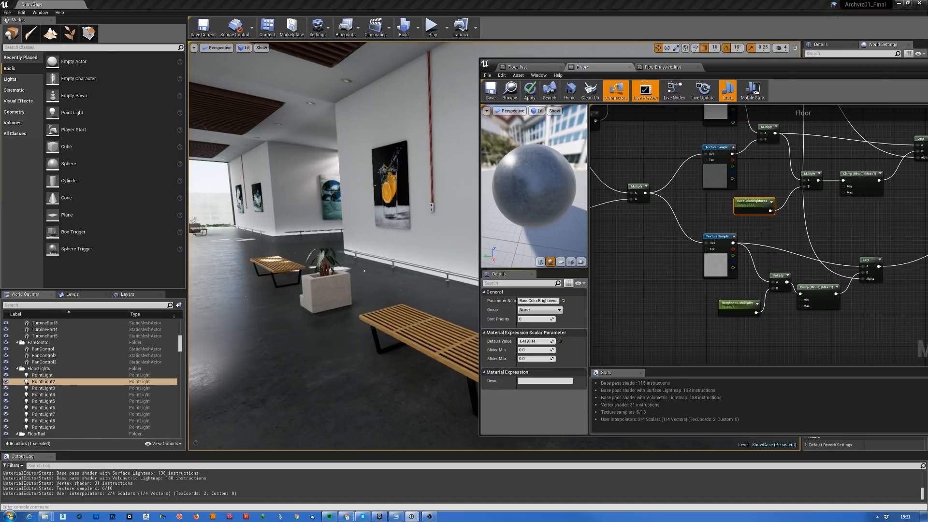
mouse_move(392, 272)
right_mouse_down()
mouse_move(592, 265)
mouse_move(540, 277)
right_mouse_up()
key("a")
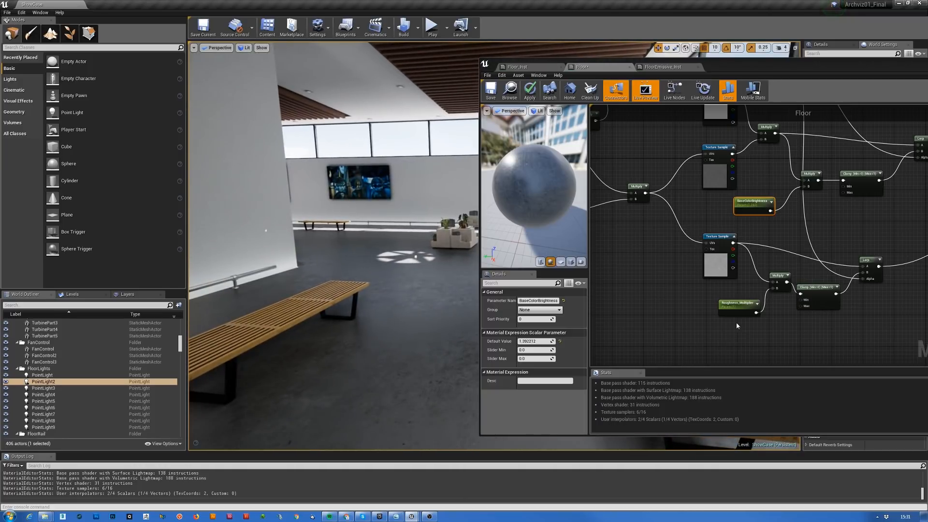
Adjust the Roughness_Multiplier default value to about 1.5 and check the floor's reflections from farther back.
left_click(738, 305)
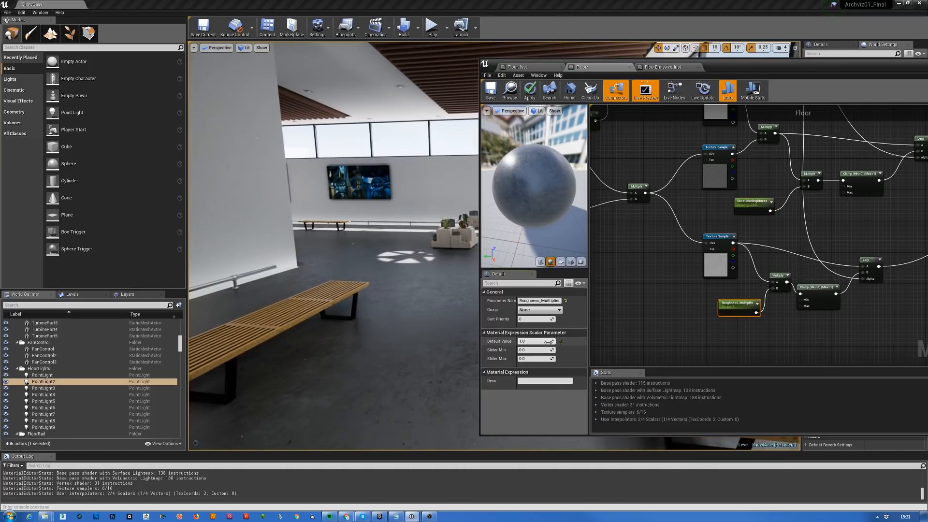
left_click_drag(548, 342, 558, 341)
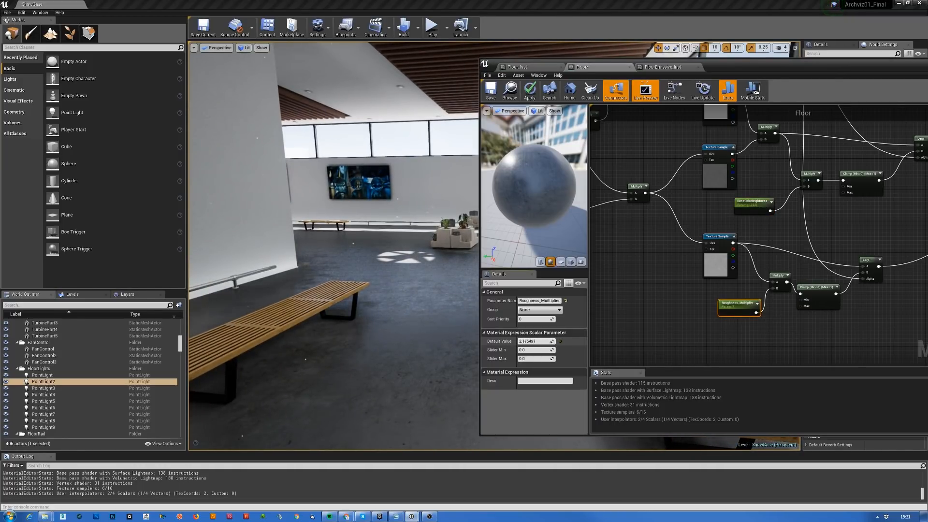
right_click_drag(308, 340, 396, 304)
key("s")
key("s")
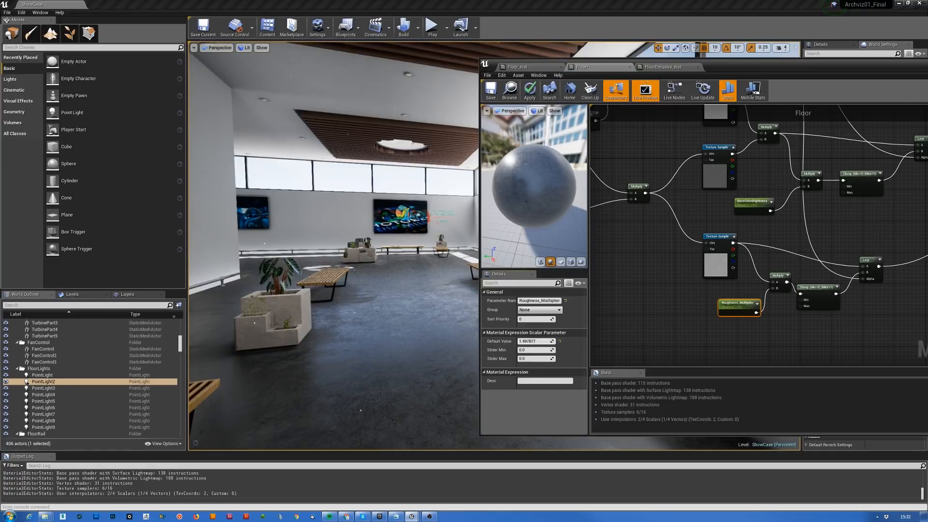
Fine-tune the Roughness_Multiplier default value and inspect the floor in the unobstructed level viewport.
left_click_drag(534, 341, 537, 341)
right_click_drag(385, 349, 446, 347)
key("s")
key("d")
left_click_drag(745, 68, 927, 68)
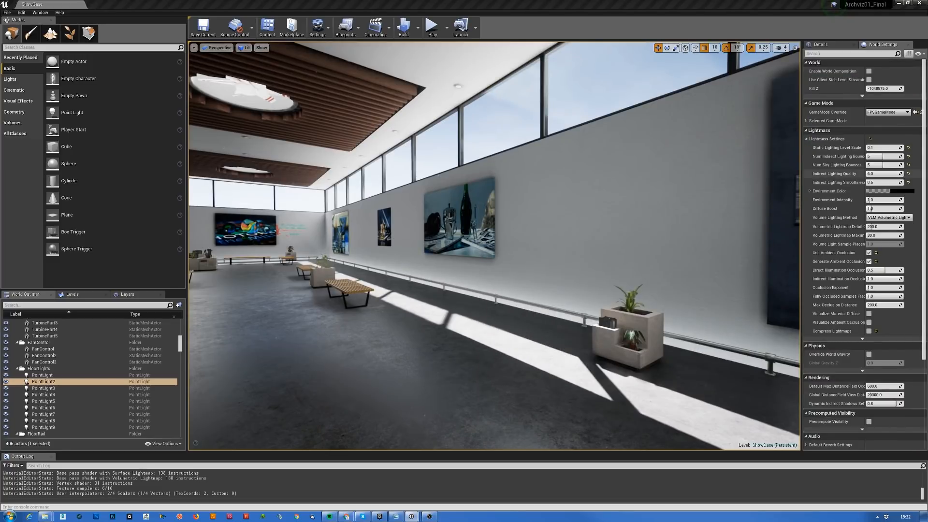
Examine the floor's brightness and reflections throughout the gallery from the window end, the benches and the corner wall.
mouse_move(677, 193)
right_mouse_down()
mouse_move(609, 193)
mouse_move(618, 195)
mouse_move(632, 263)
mouse_move(604, 273)
mouse_move(638, 271)
mouse_move(648, 241)
mouse_move(715, 253)
mouse_move(705, 261)
mouse_move(722, 256)
right_mouse_up()
key("s")
key("a")
key("w")
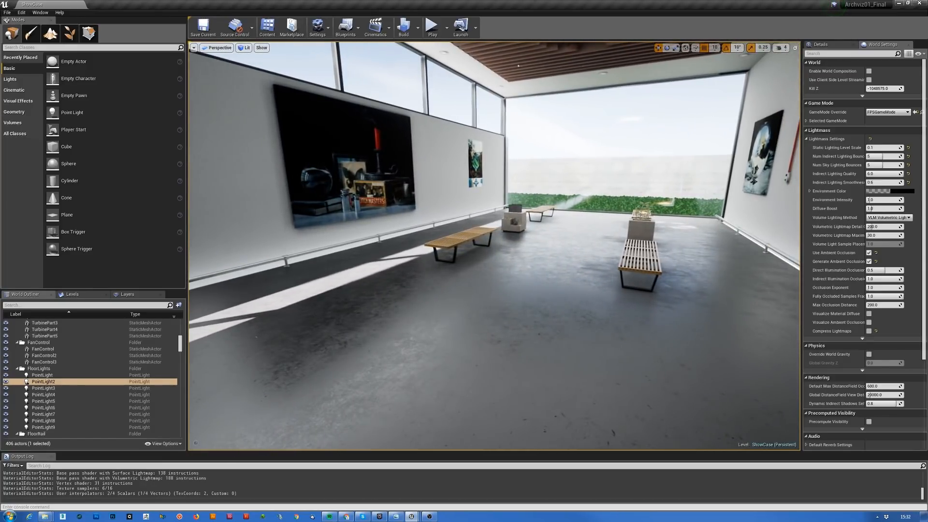
mouse_move(614, 285)
right_mouse_down()
mouse_move(587, 283)
mouse_move(546, 323)
mouse_move(548, 348)
mouse_move(565, 347)
right_mouse_up()
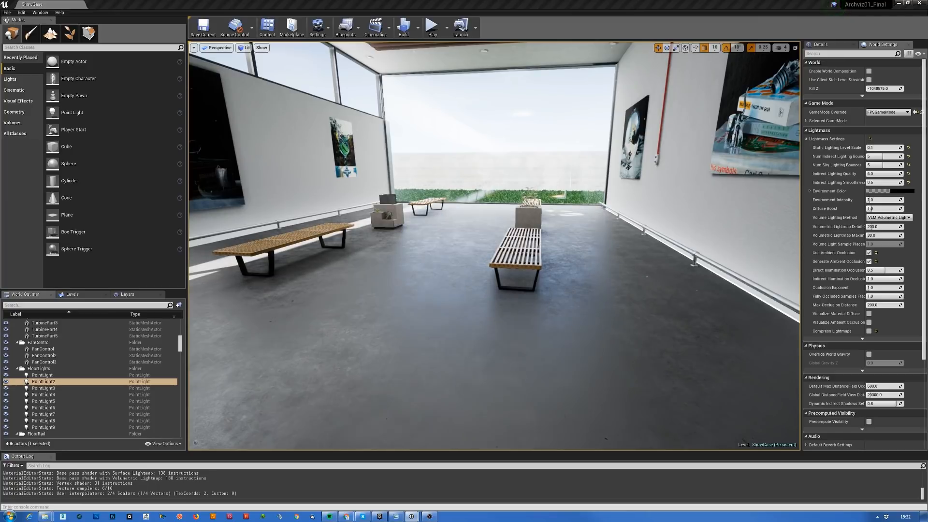
right_click_drag(563, 292, 554, 265)
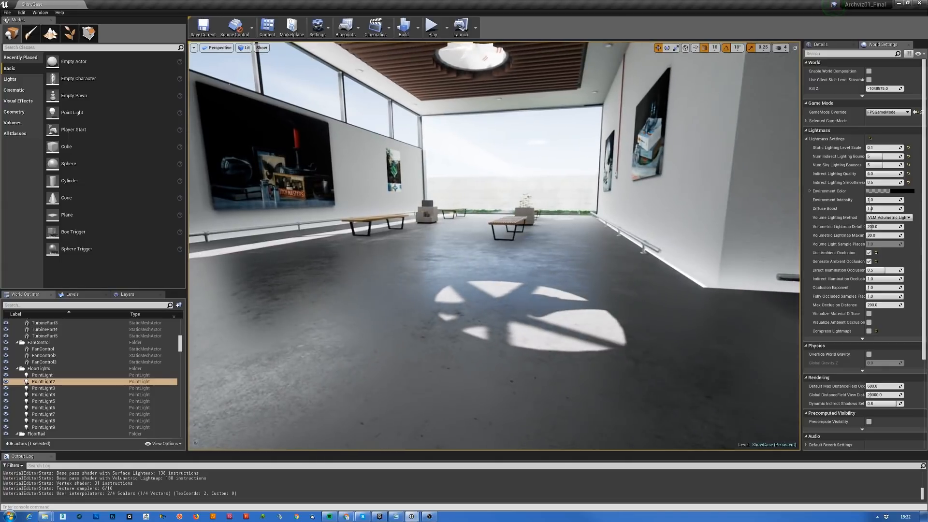
mouse_move(543, 304)
right_mouse_down()
mouse_move(649, 295)
mouse_move(514, 322)
right_mouse_up()
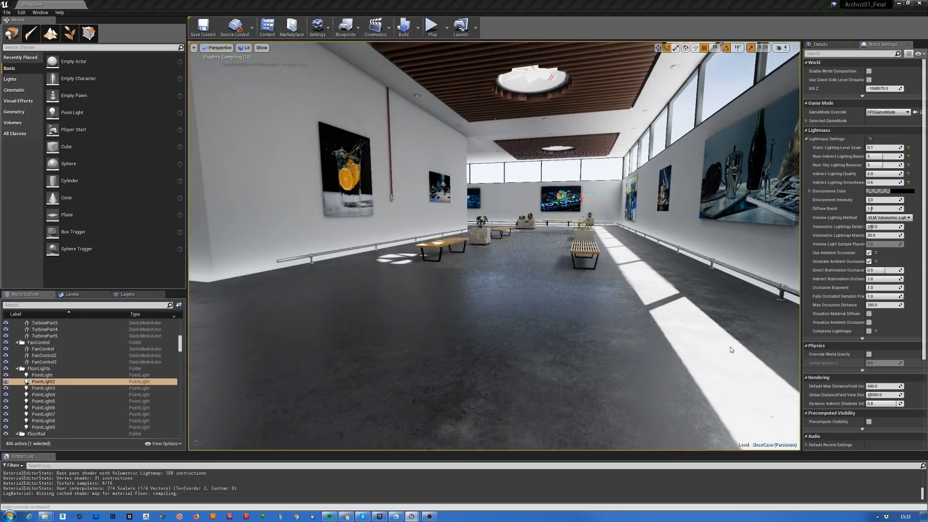
left_click_drag(730, 350, 691, 435)
right_click_drag(494, 246, 430, 251)
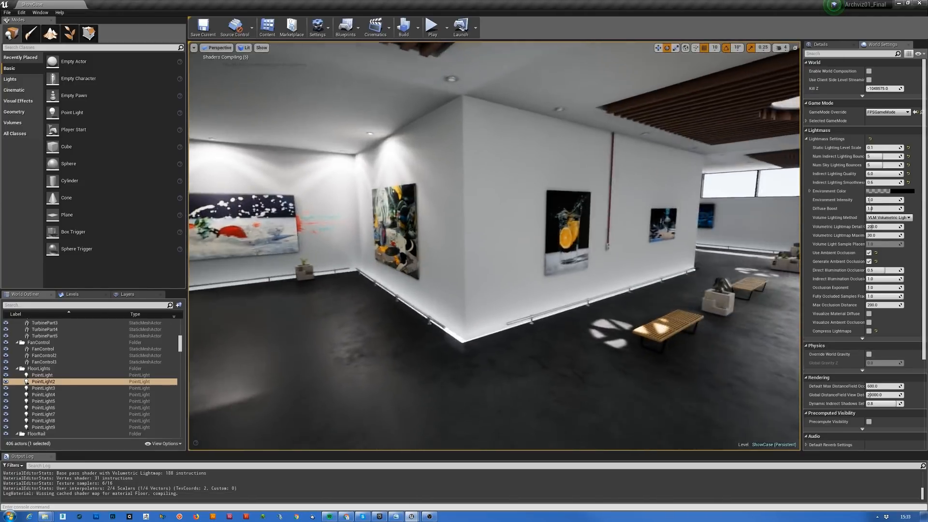
mouse_move(501, 246)
right_mouse_down()
mouse_move(495, 324)
mouse_move(507, 328)
mouse_move(580, 237)
mouse_move(590, 240)
mouse_move(442, 231)
mouse_move(445, 224)
mouse_move(214, 276)
right_mouse_up()
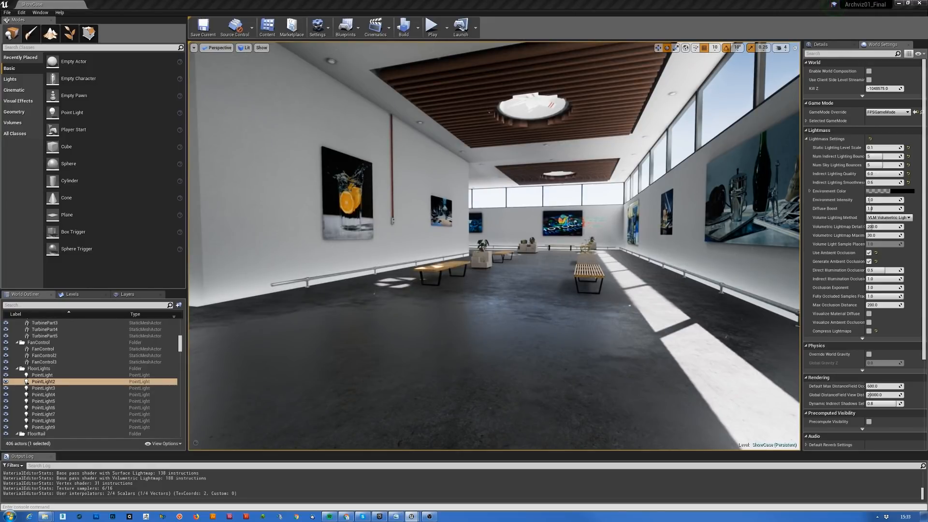
Undo the last change and check the floor around the selected point light from near and far.
key("ctrl+z")
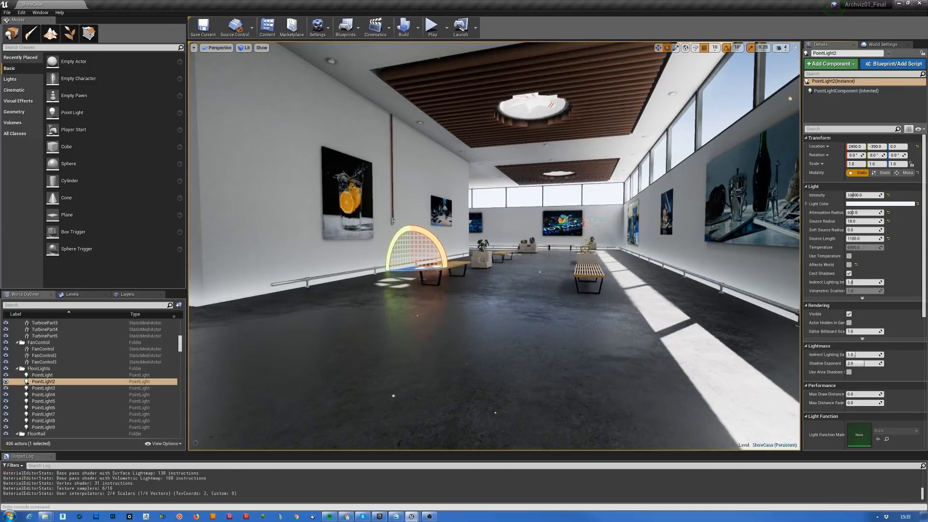
right_click_drag(494, 246, 556, 325)
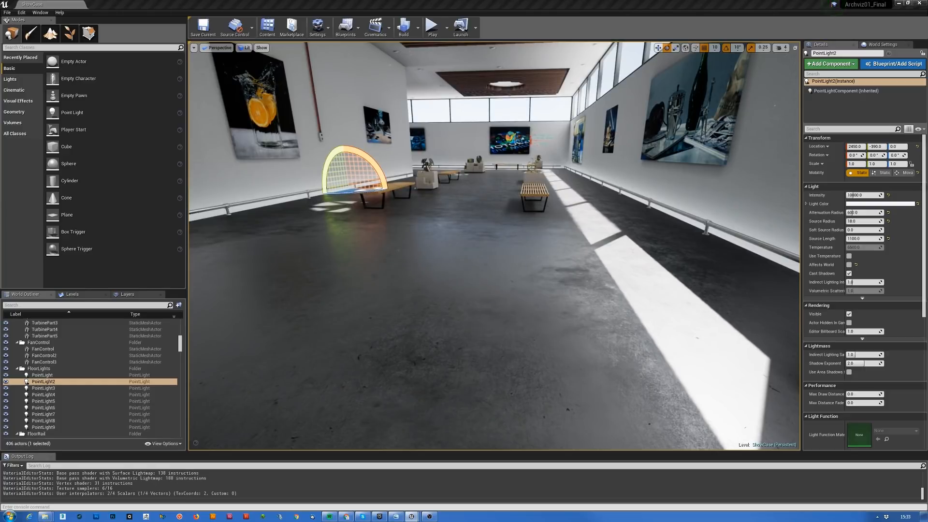
right_click_drag(494, 246, 466, 176)
key("s")
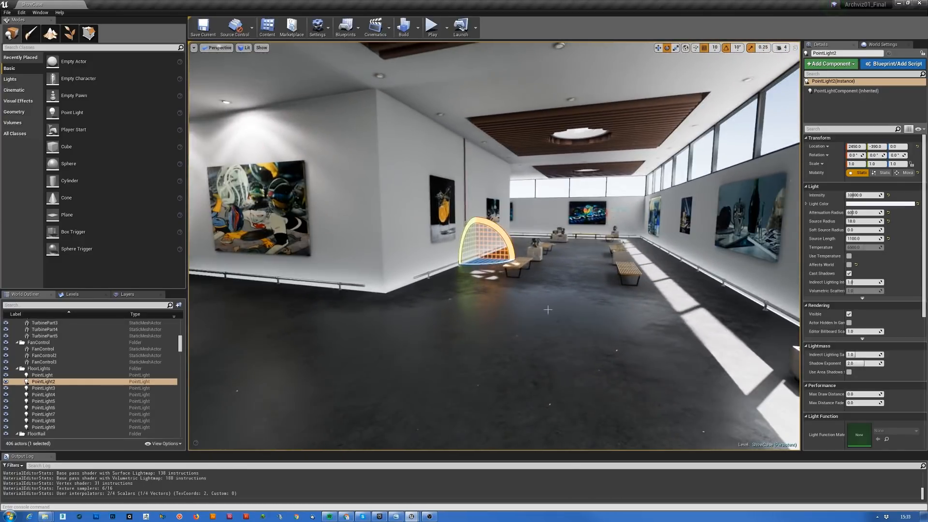
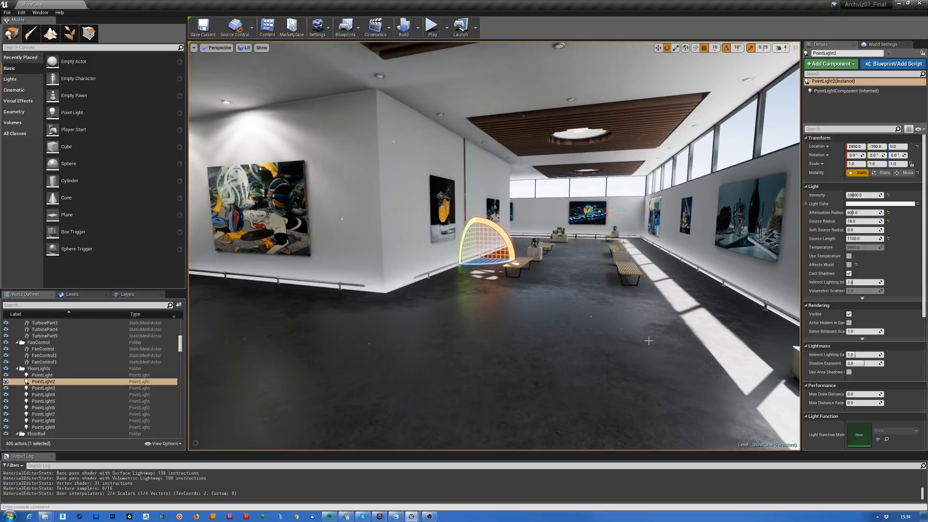
right_click_drag(649, 341, 680, 340)
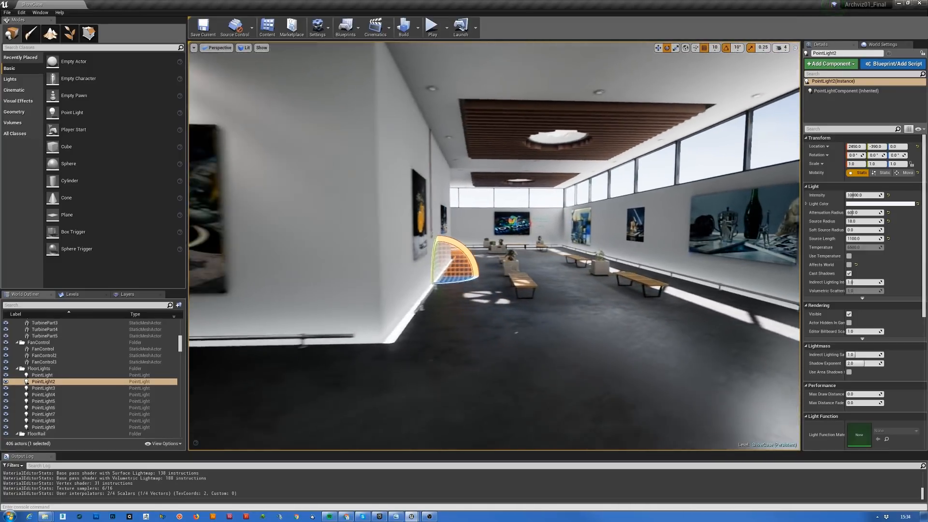
right_click_drag(401, 361, 395, 363)
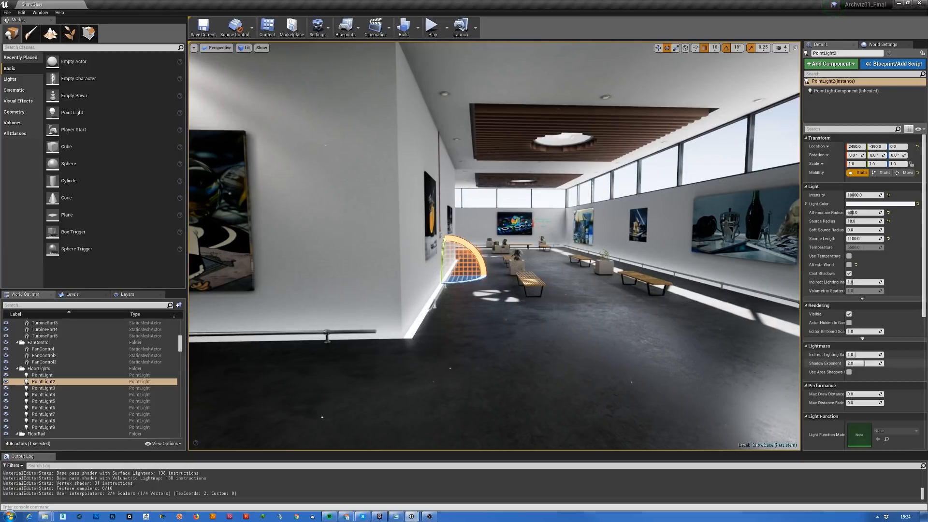
key("w")
right_click_drag(531, 344, 551, 368)
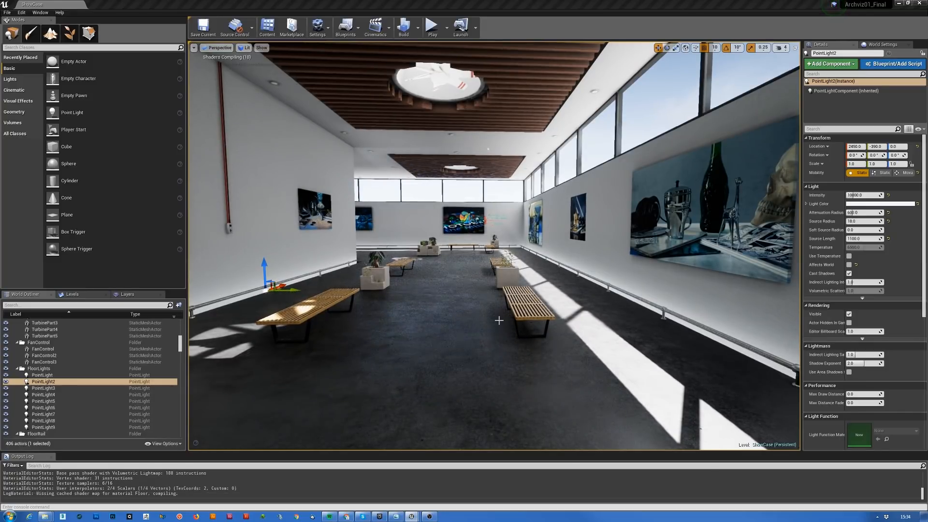
right_click_drag(497, 319, 521, 307)
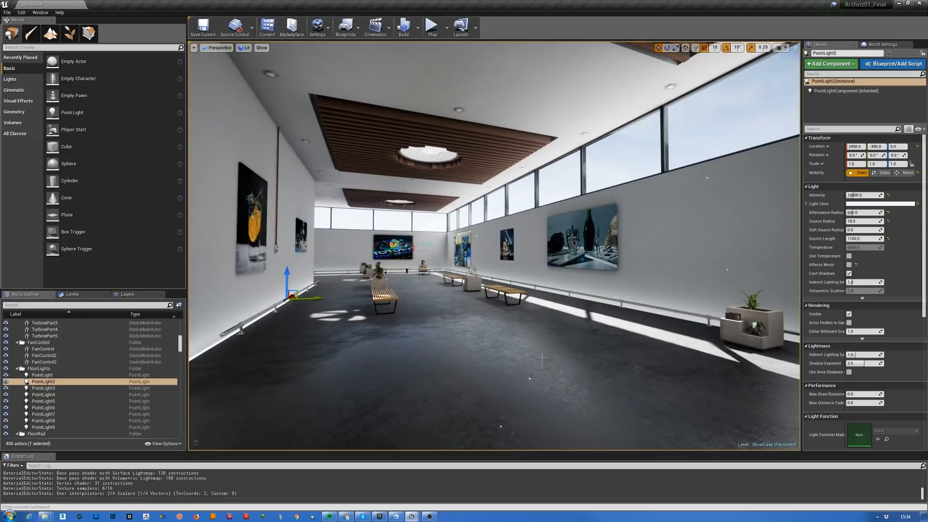
mouse_move(522, 308)
right_mouse_down()
mouse_move(193, 308)
mouse_move(333, 285)
mouse_move(218, 307)
mouse_move(493, 307)
mouse_move(442, 317)
mouse_move(374, 297)
mouse_move(537, 302)
mouse_move(435, 302)
mouse_move(454, 260)
mouse_move(454, 213)
mouse_move(396, 251)
mouse_move(435, 242)
mouse_move(444, 314)
mouse_move(406, 276)
mouse_move(599, 285)
mouse_move(600, 304)
mouse_move(517, 295)
mouse_move(529, 317)
right_mouse_up()
Line the level view up with the viewpoint of HighresScreenshot00008.png and compare the floor against that render.
key("w")
key("w")
key("w")
key("w")
key("s")
key("q")
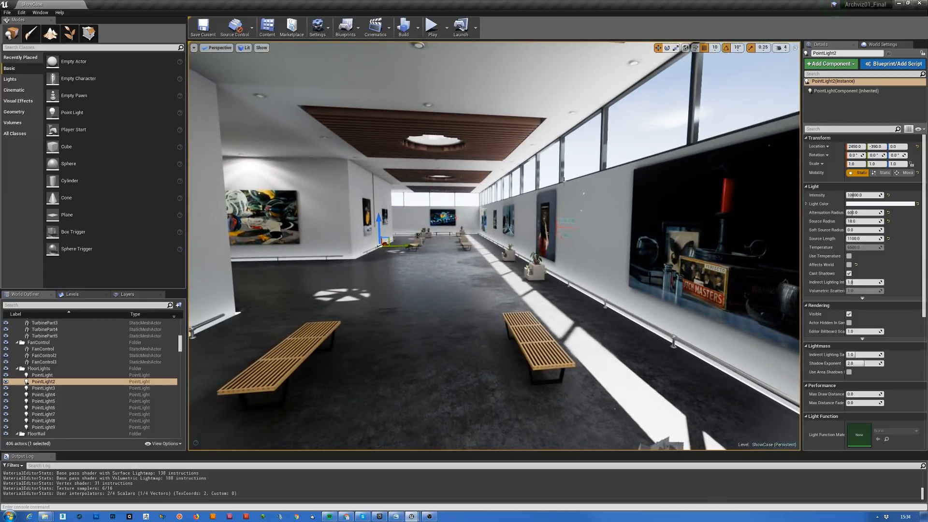
key("w")
key("d")
right_click_drag(470, 186, 367, 164)
key("a")
right_click_drag(590, 215, 572, 213)
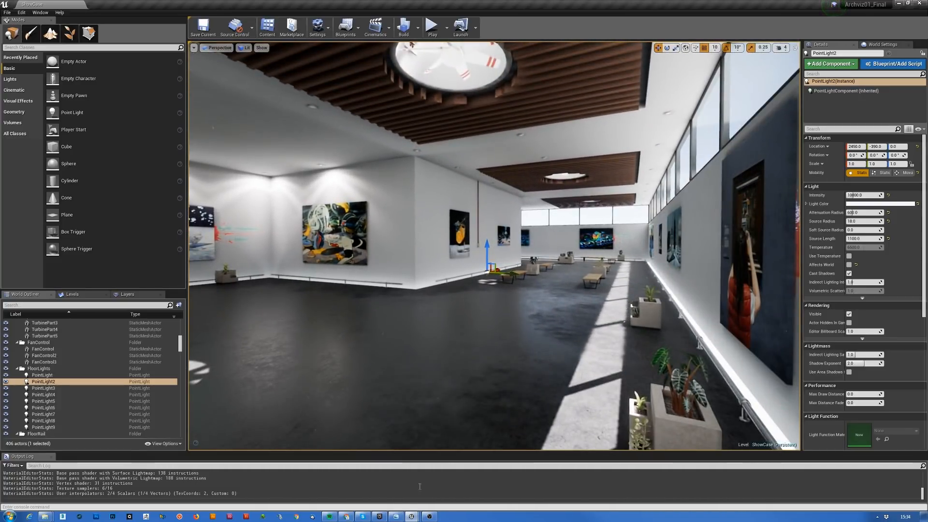
left_click(395, 517)
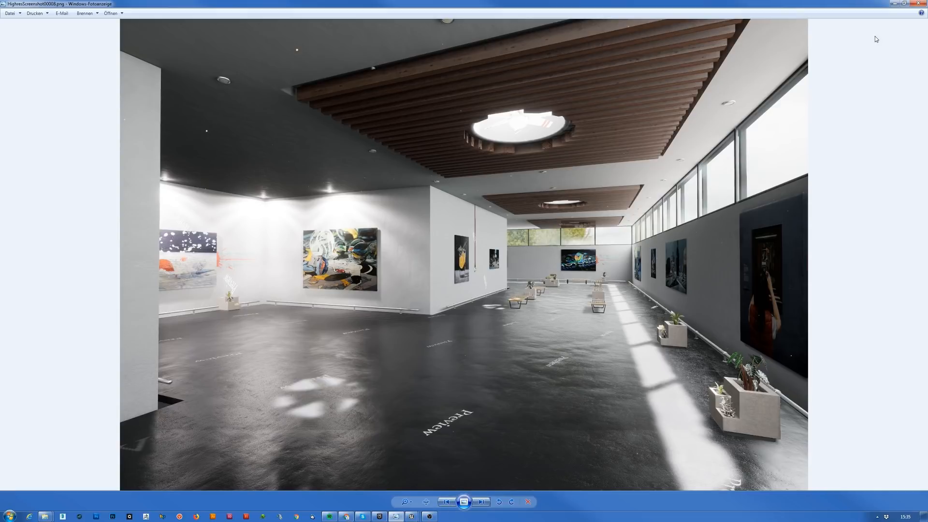
left_click(895, 3)
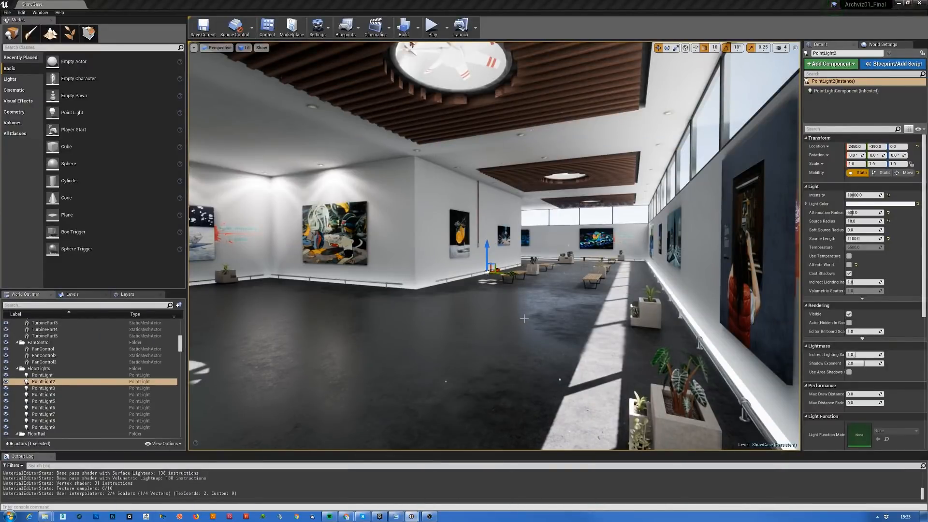
Deselect the point light and view the floor from farther back in the gallery.
right_click_drag(494, 309, 550, 321)
key("Escape")
key("s")
key("a")
key("w")
key("d")
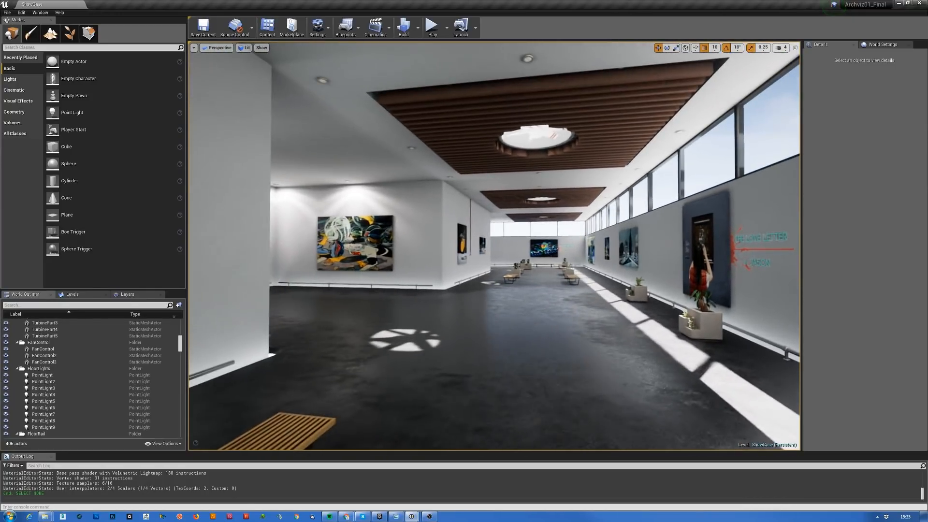
Filter the World Outliner by "sky" and select the SkyLight actor.
left_click(40, 306)
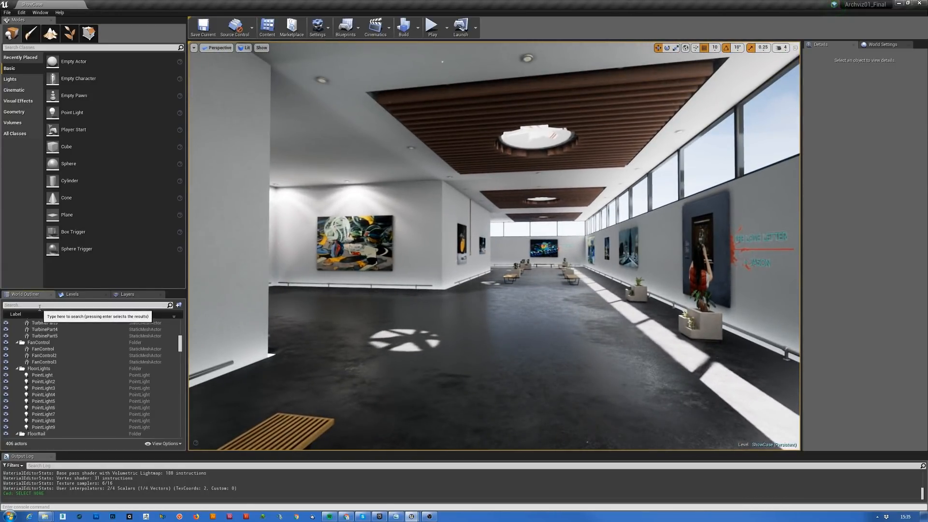
type("sdky")
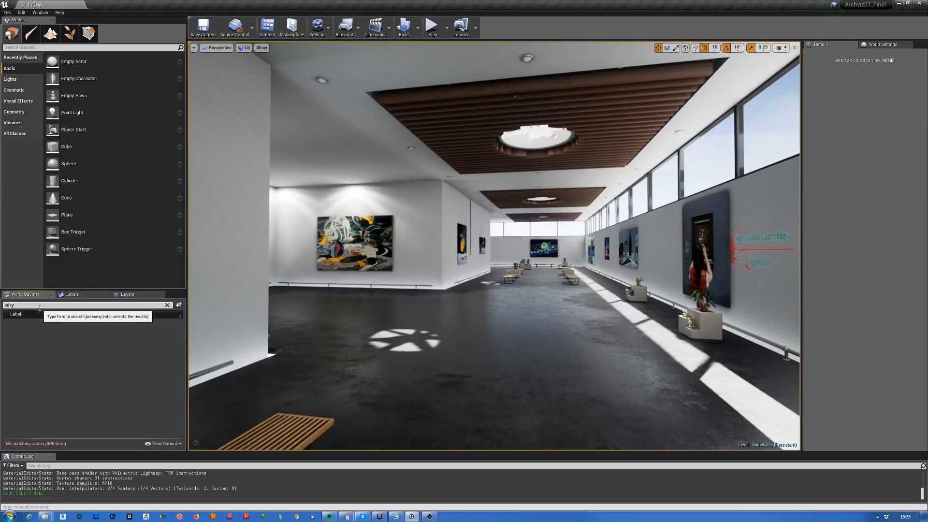
key("BackSpace")
key("BackSpace")
key("BackSpace")
key("BackSpace")
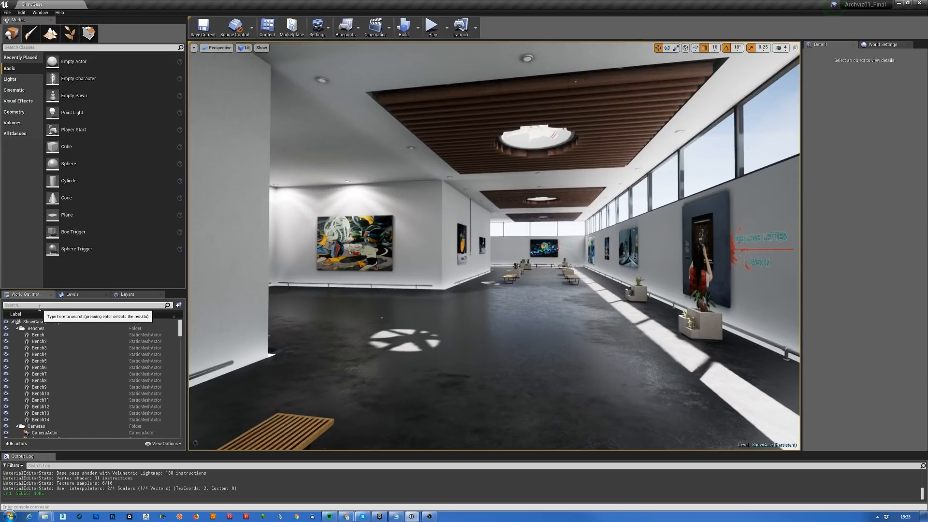
type("sky")
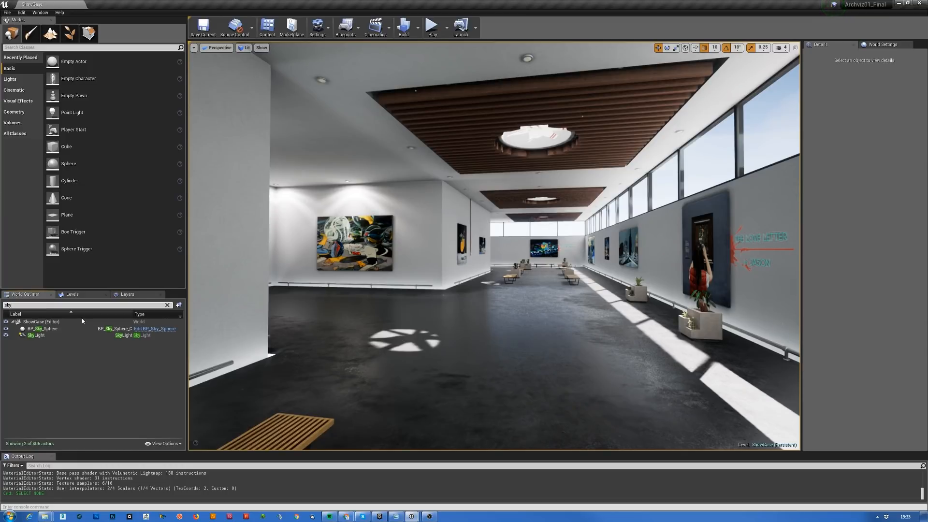
left_click(63, 339)
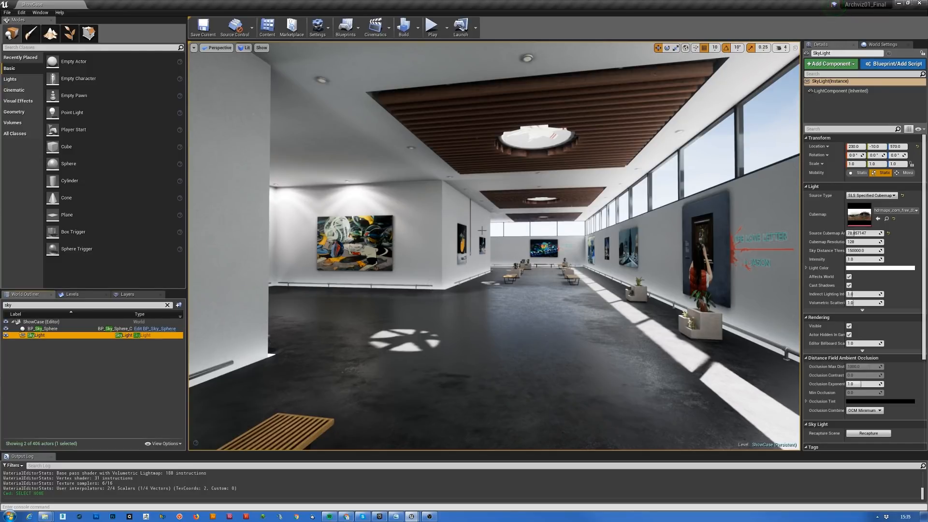
Open the SkyLight's cubemap texture to examine the HDR image, and clear its window from the level viewport.
left_click(860, 219)
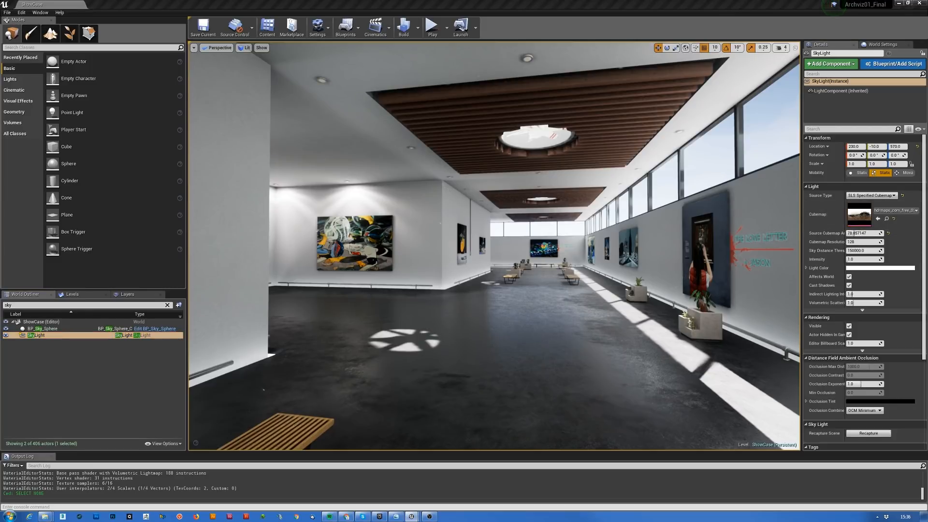
double_click(859, 214)
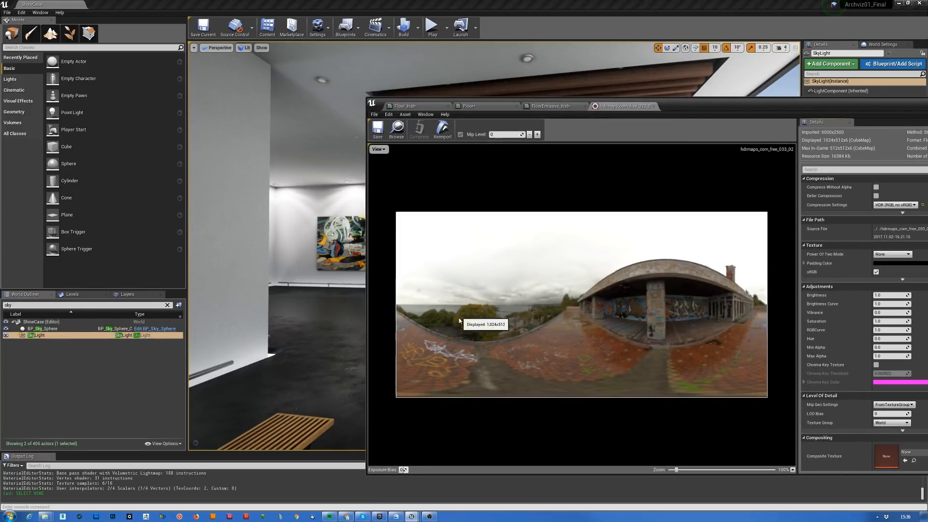
left_click(654, 107)
left_click_drag(678, 110, 927, 72)
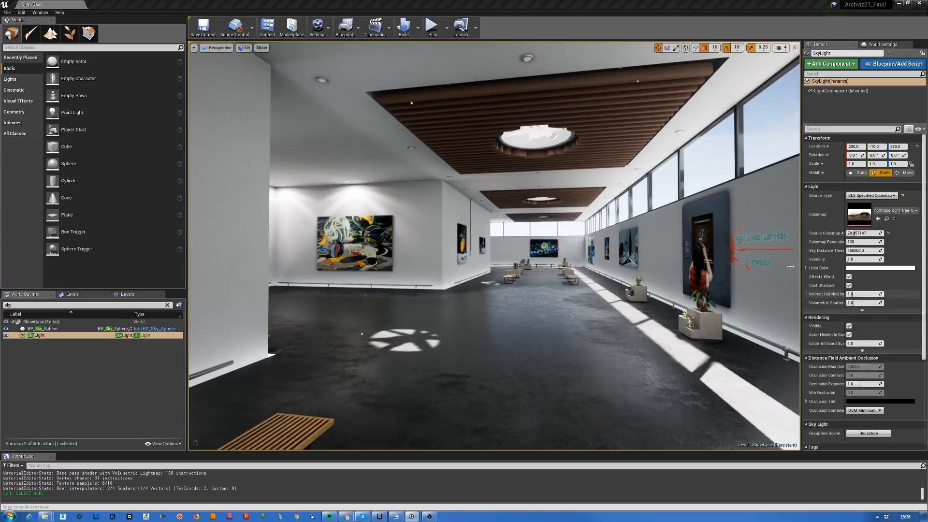
Inspect how the floor reflects its surroundings from a raised viewpoint and down along the gallery.
key("w")
mouse_move(617, 296)
right_mouse_down()
mouse_move(735, 292)
mouse_move(739, 271)
mouse_move(416, 308)
right_mouse_up()
key("w")
key("w")
right_click_drag(578, 302, 548, 317)
key("w")
key("s")
key("w")
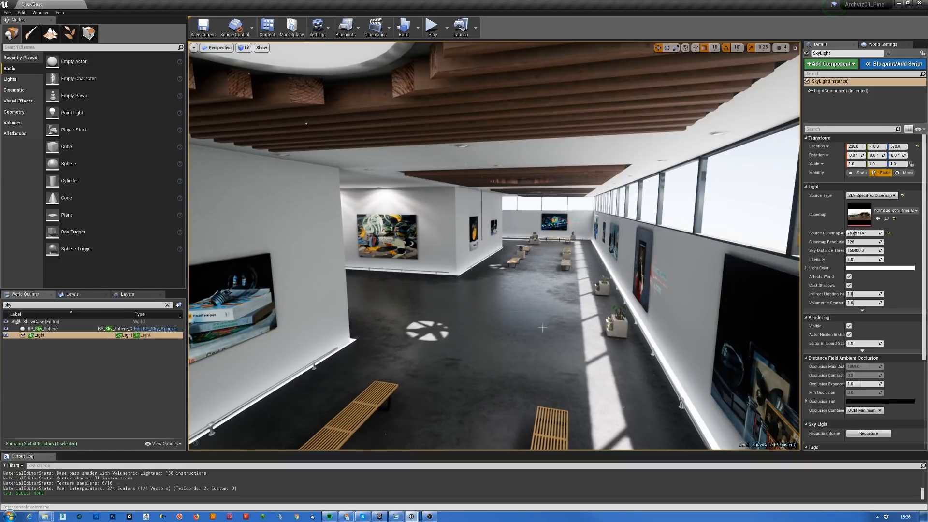
key("w")
mouse_move(554, 360)
right_mouse_down()
mouse_move(546, 356)
mouse_move(554, 353)
right_mouse_up()
key("s")
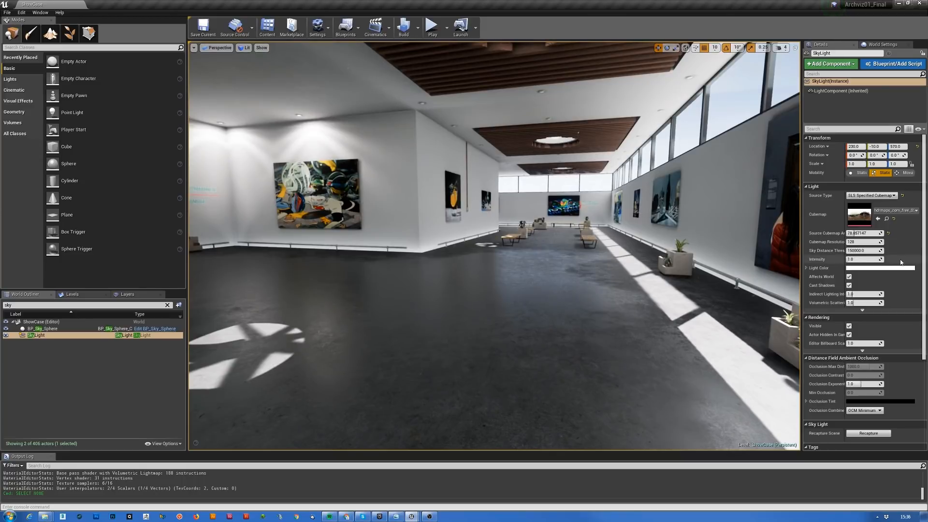
Examine the sky through the high windows beside the paintings, and return the view to the gallery floor.
right_click_drag(701, 258, 769, 223)
key("w")
key("s")
mouse_move(666, 252)
right_mouse_down()
mouse_move(666, 244)
mouse_move(667, 255)
right_mouse_up()
key("q")
right_click_drag(499, 190, 442, 211)
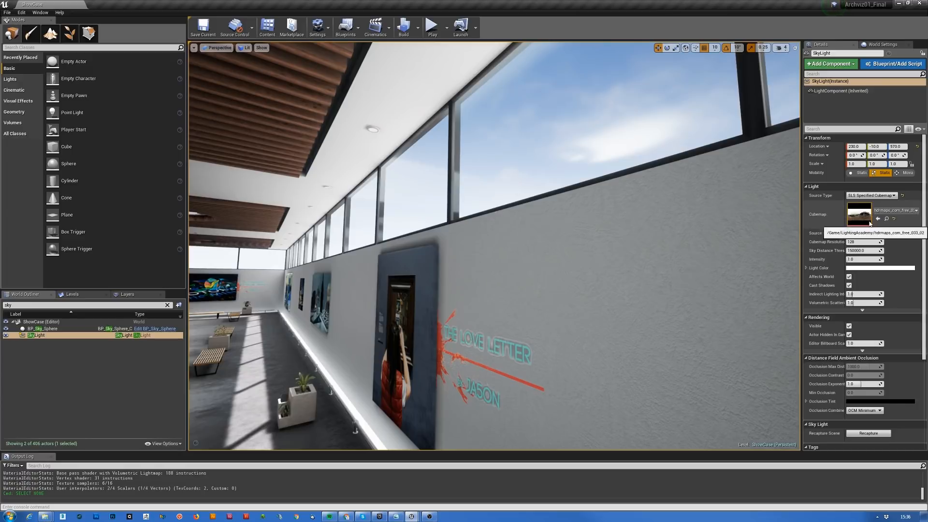
right_click_drag(483, 178, 420, 206)
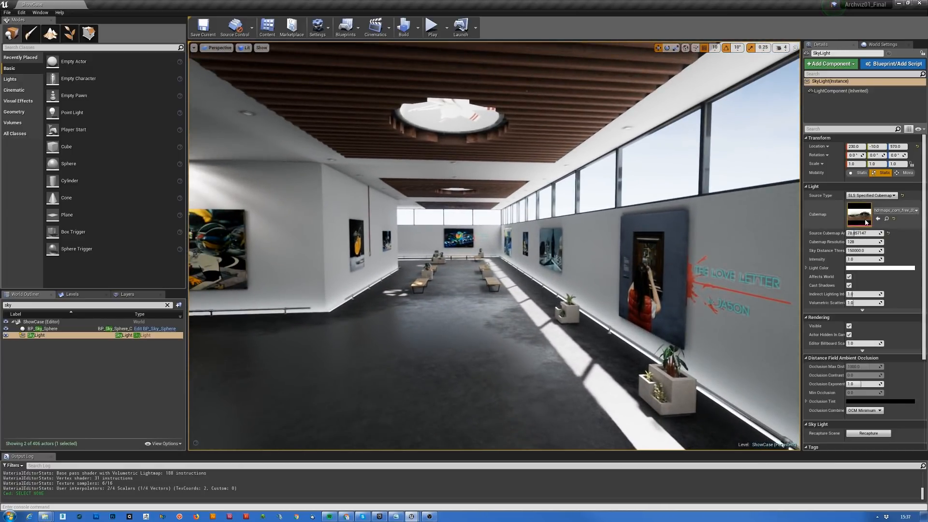
Try a cubemap resolution of 256 for the SkyLight and undo the change.
left_click_drag(851, 241, 865, 242)
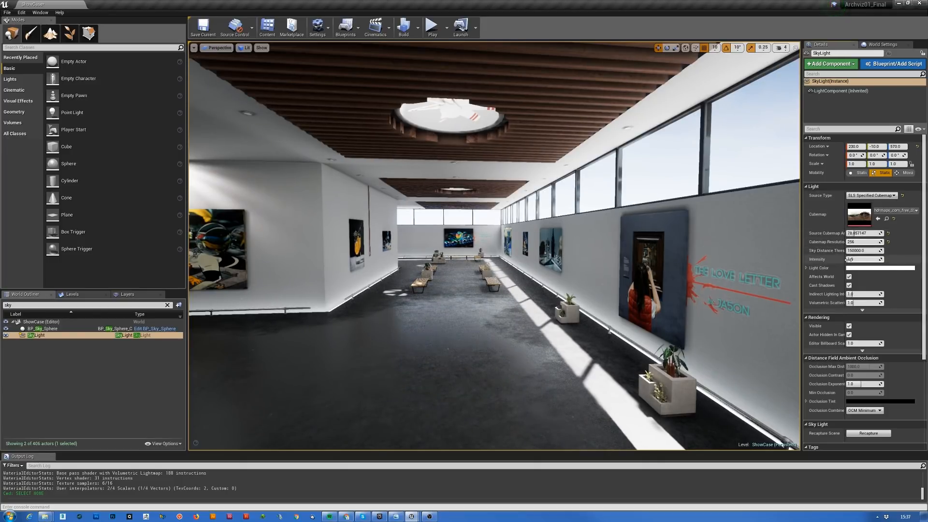
left_click(21, 13)
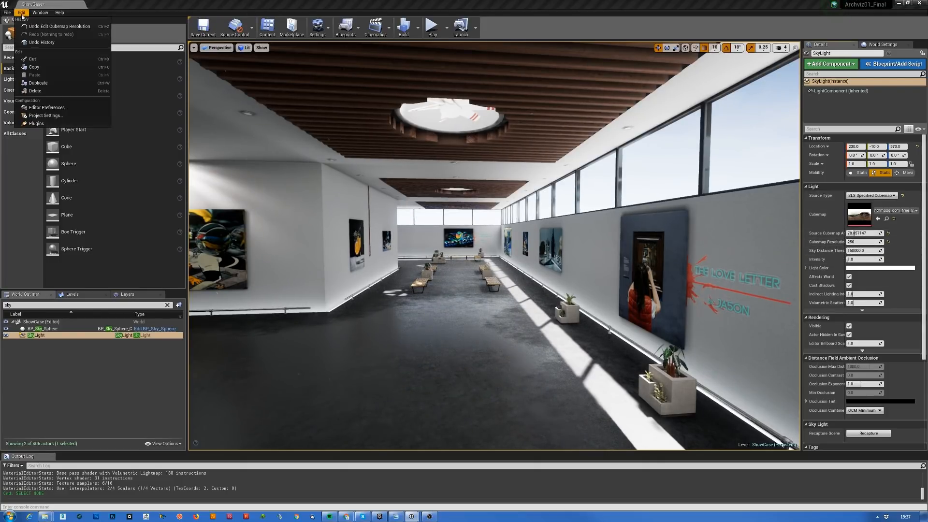
left_click(35, 26)
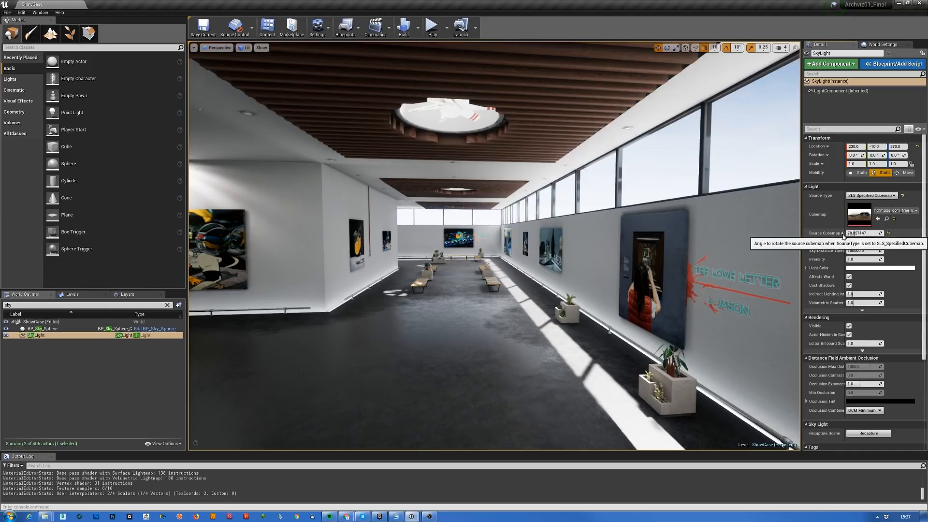
Widen the property-name column so the SkyLight's setting names can be read in full.
left_click_drag(843, 220, 865, 221)
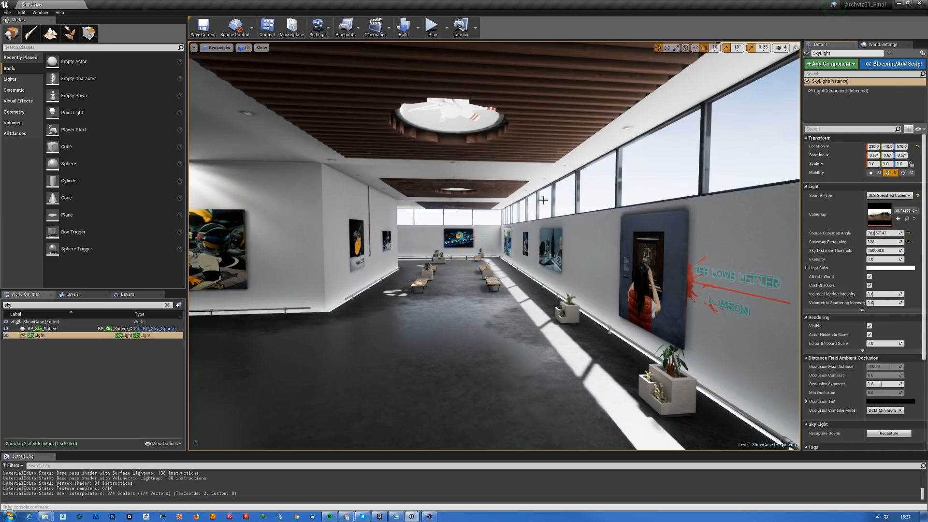
Raise the viewpoint and switch the viewport to the Reflections view mode to examine the gallery's reflections.
right_click_drag(542, 197, 524, 219)
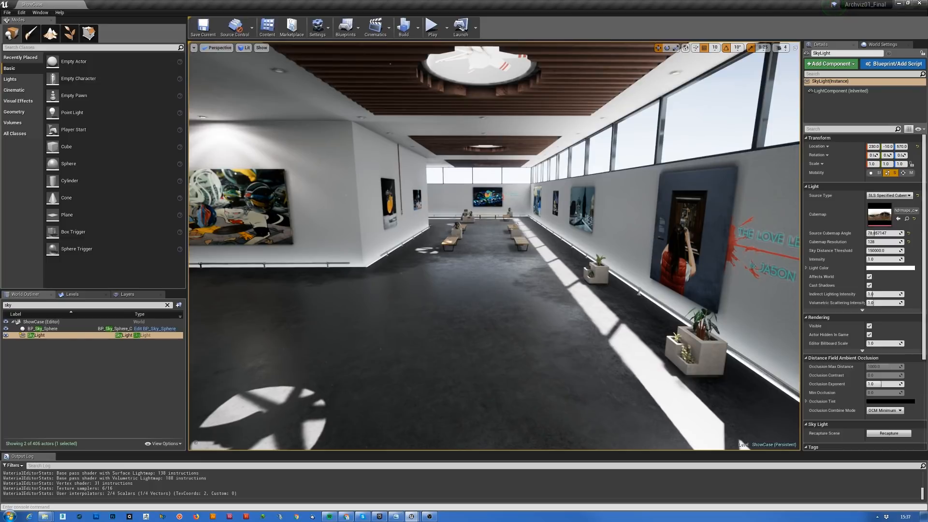
key("e")
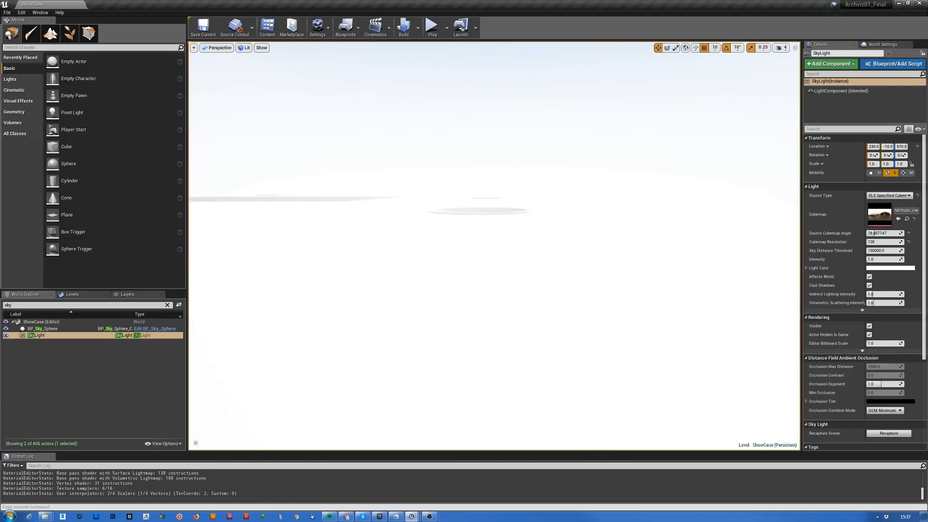
key("e")
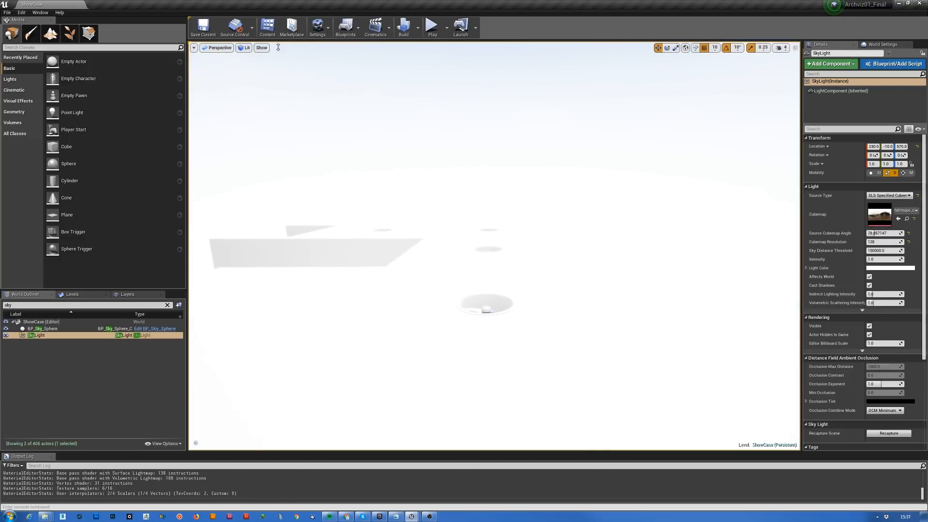
left_click(244, 47)
left_click(268, 103)
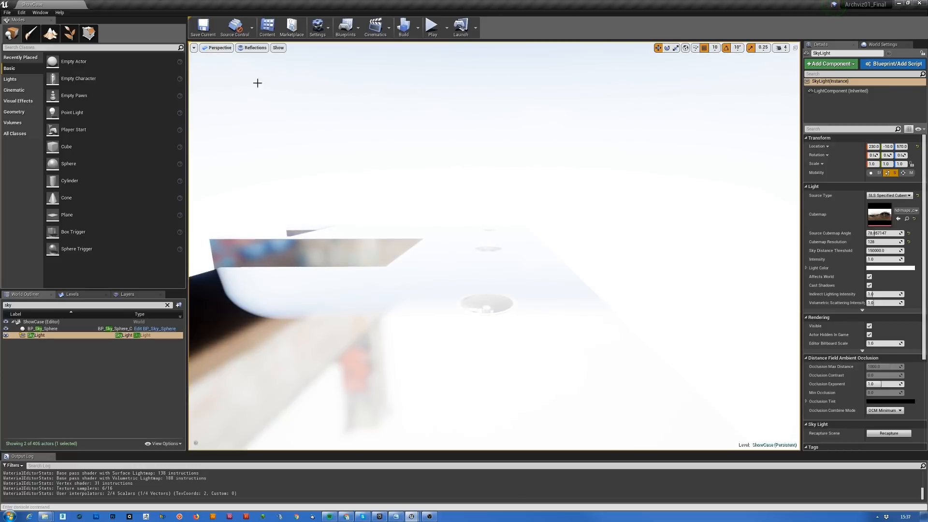
right_click_drag(547, 260, 776, 261)
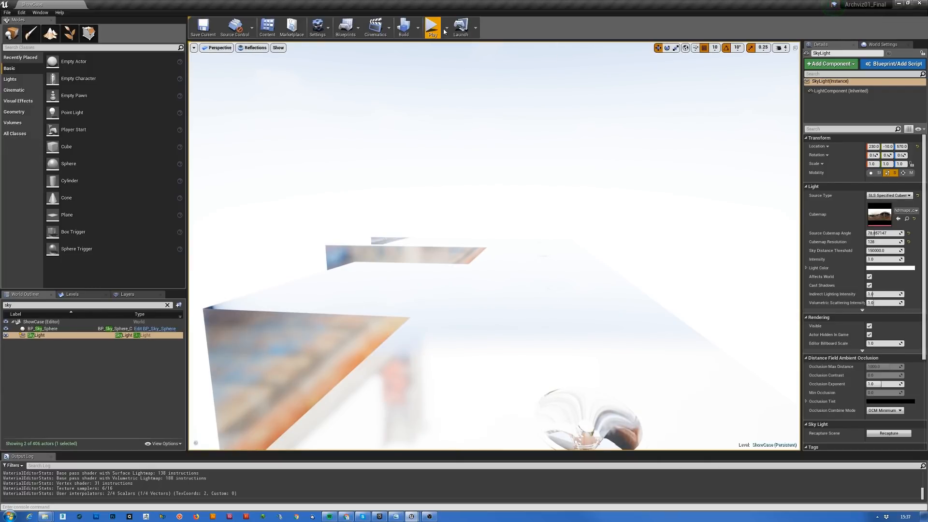
Turn off Screen Space Reflections in the viewport's lighting features and examine the remaining reflections on the floor and round skylight opening.
left_click(419, 30)
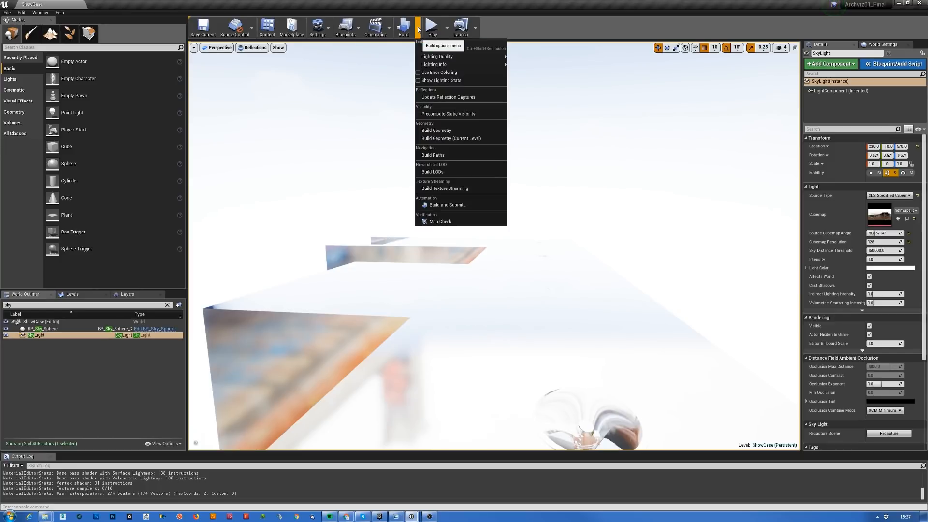
left_click(278, 47)
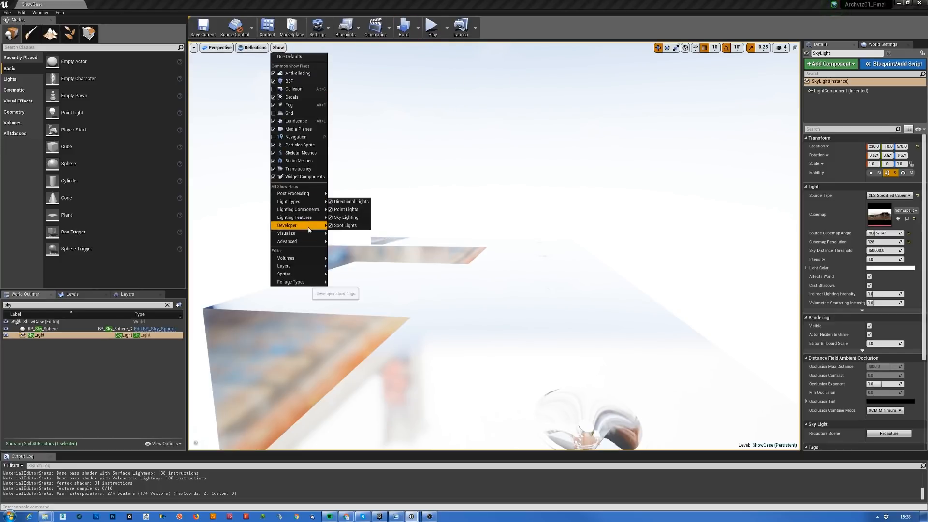
mouse_move(309, 230)
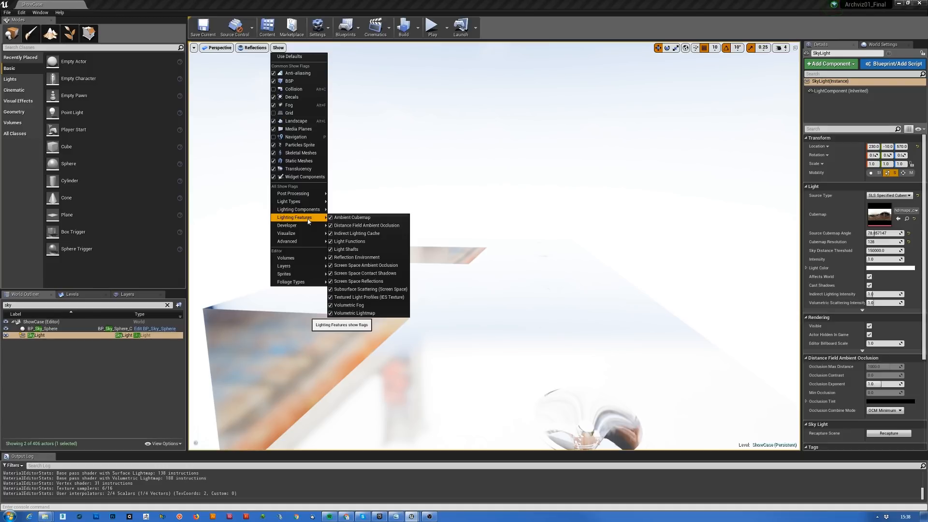
left_click(331, 283)
right_click_drag(559, 315, 602, 317)
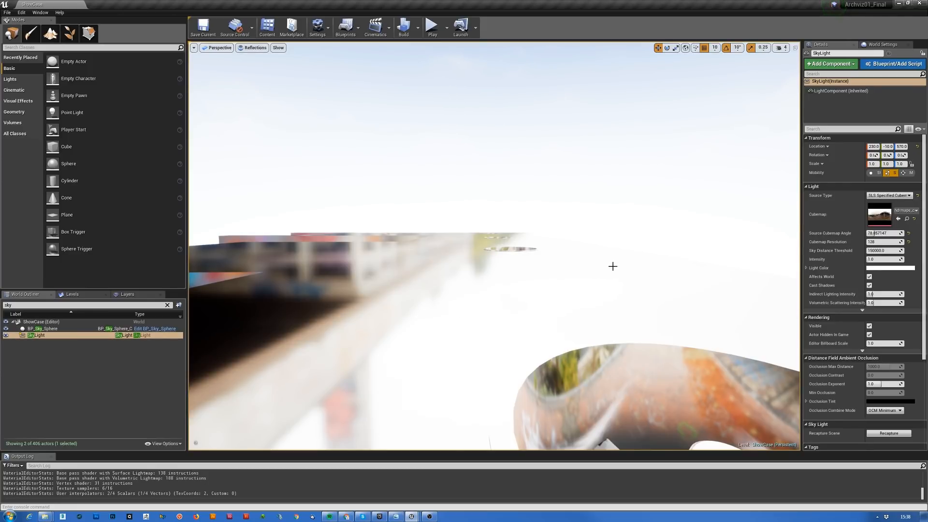
mouse_move(613, 266)
right_mouse_down()
mouse_move(648, 310)
mouse_move(556, 252)
mouse_move(488, 256)
mouse_move(541, 271)
mouse_move(623, 258)
right_mouse_up()
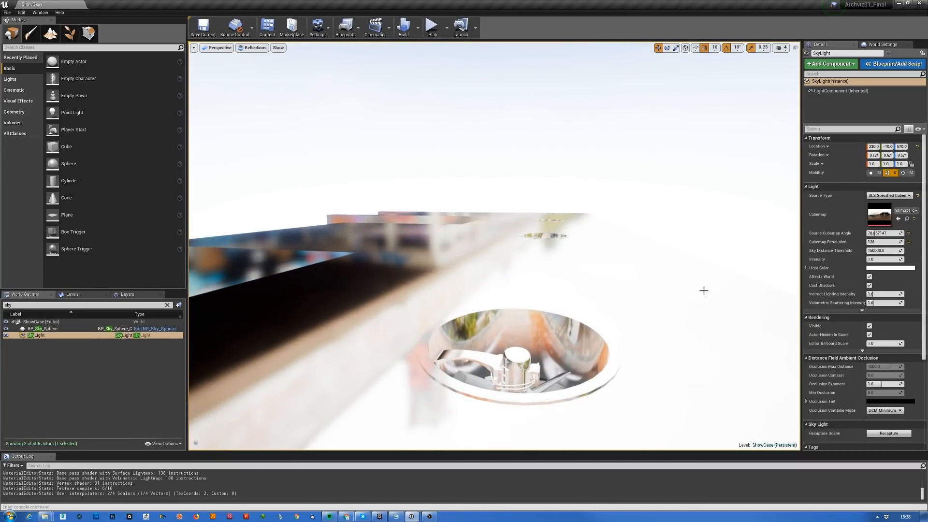
Expand the SkyLight's advanced light settings and turn Screen Space Reflections back on in the viewport.
left_click(862, 310)
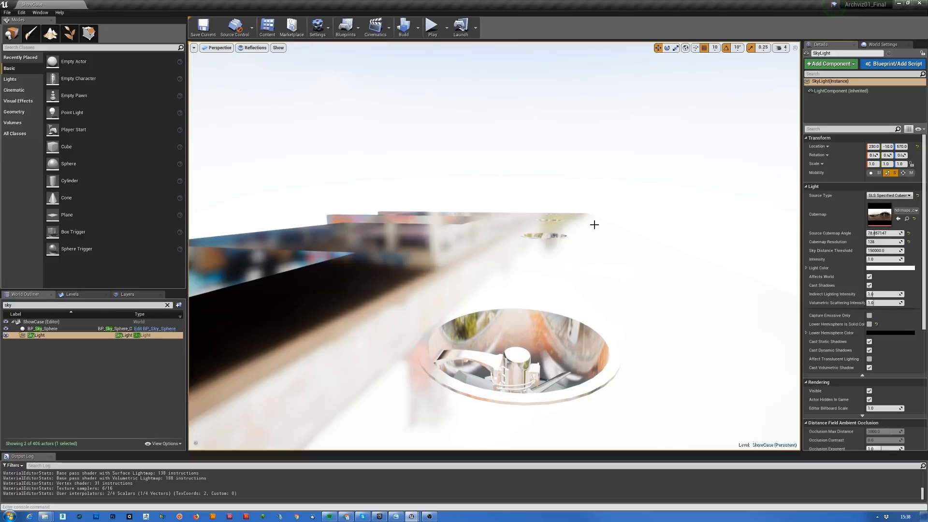
left_click(278, 48)
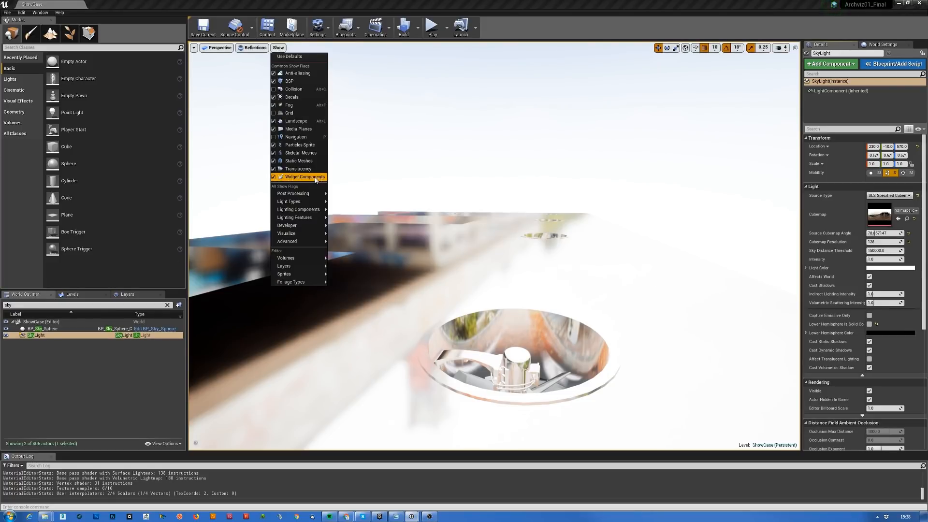
mouse_move(308, 226)
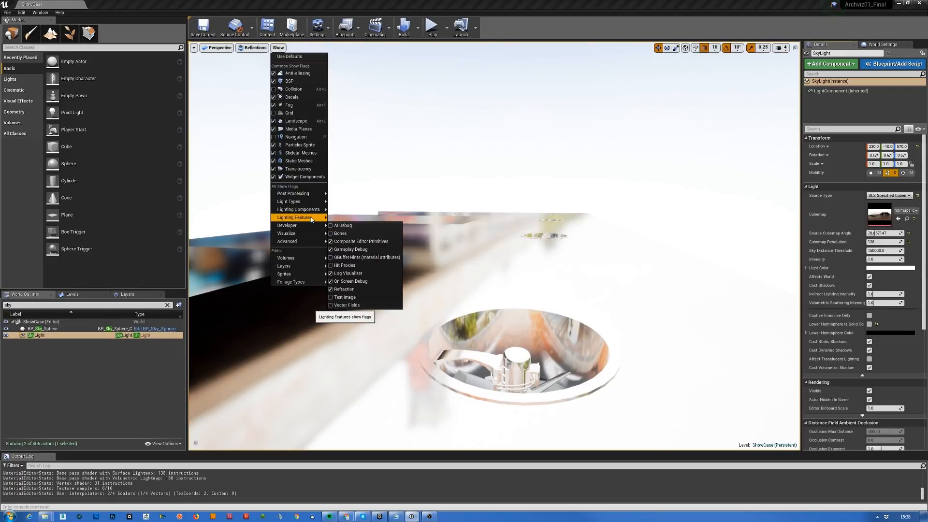
left_click(332, 282)
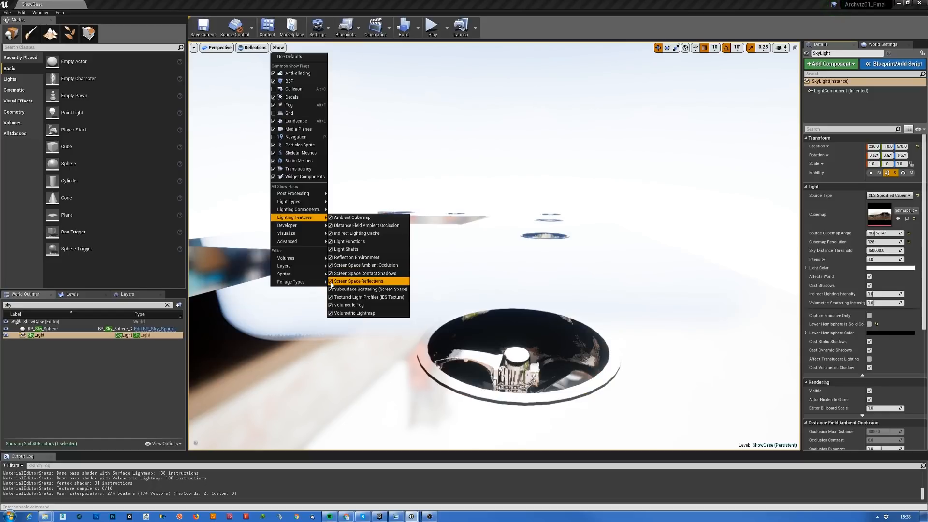
left_click(339, 282)
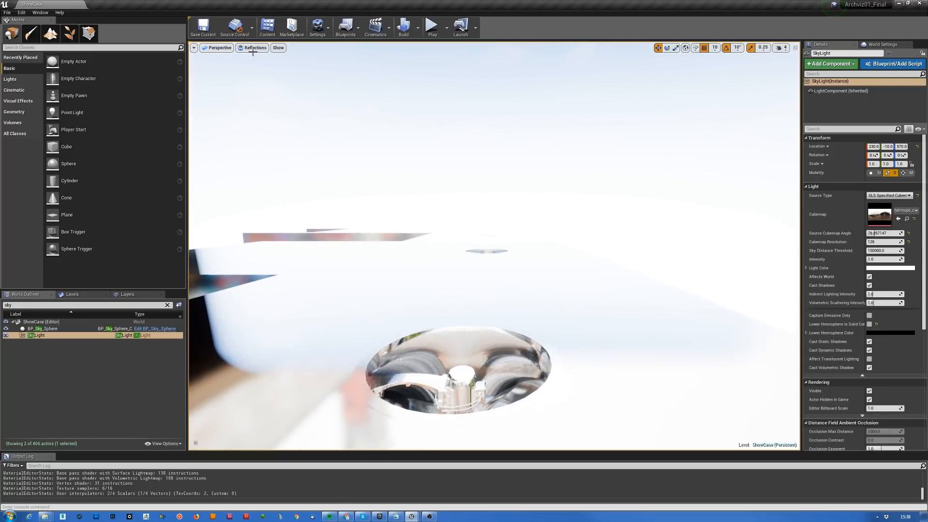
Return the viewport to the Lit view mode and inspect the floor's reflections near the corner paintings.
left_click(254, 48)
left_click(259, 62)
mouse_move(529, 265)
right_mouse_down()
mouse_move(508, 328)
mouse_move(502, 193)
mouse_move(496, 214)
mouse_move(418, 216)
mouse_move(299, 390)
right_mouse_up()
key("w")
key("w")
key("s")
key("w")
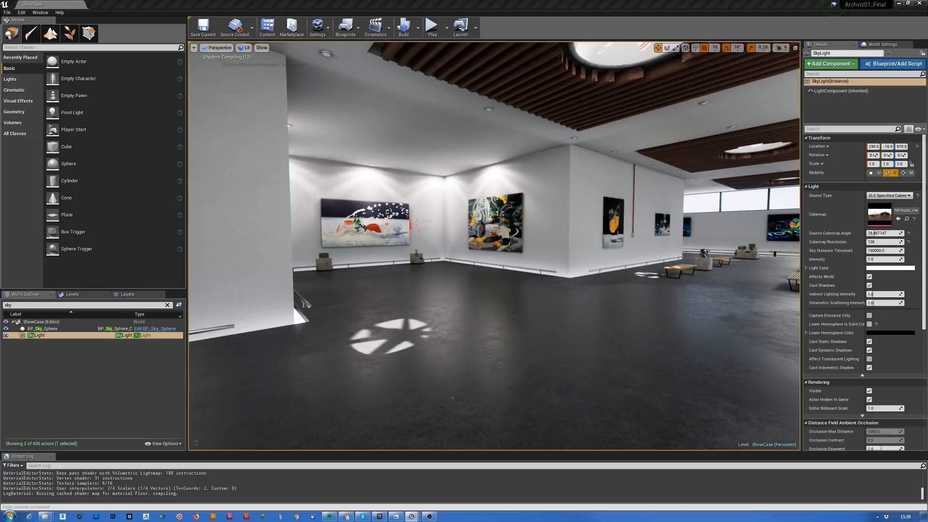
mouse_move(532, 270)
right_mouse_down()
mouse_move(662, 271)
mouse_move(650, 256)
mouse_move(512, 271)
mouse_move(508, 232)
right_mouse_up()
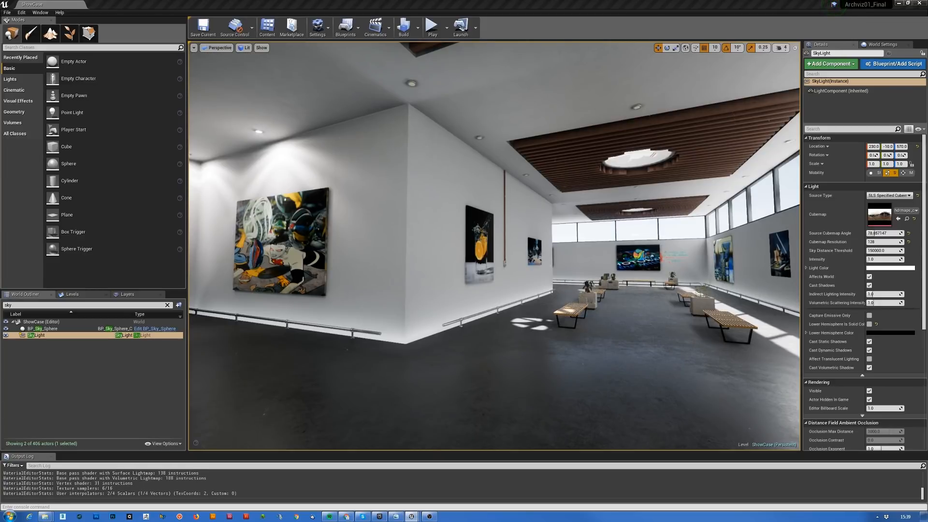
Inspect the floor down the gallery toward the benches, and move back to an overview of the whole room.
right_click_drag(483, 389, 529, 389)
key("w")
mouse_move(494, 246)
right_mouse_down()
mouse_move(541, 219)
mouse_move(549, 228)
mouse_move(513, 302)
mouse_move(401, 314)
mouse_move(389, 307)
mouse_move(483, 295)
mouse_move(564, 329)
right_mouse_up()
right_click_drag(637, 335, 529, 397)
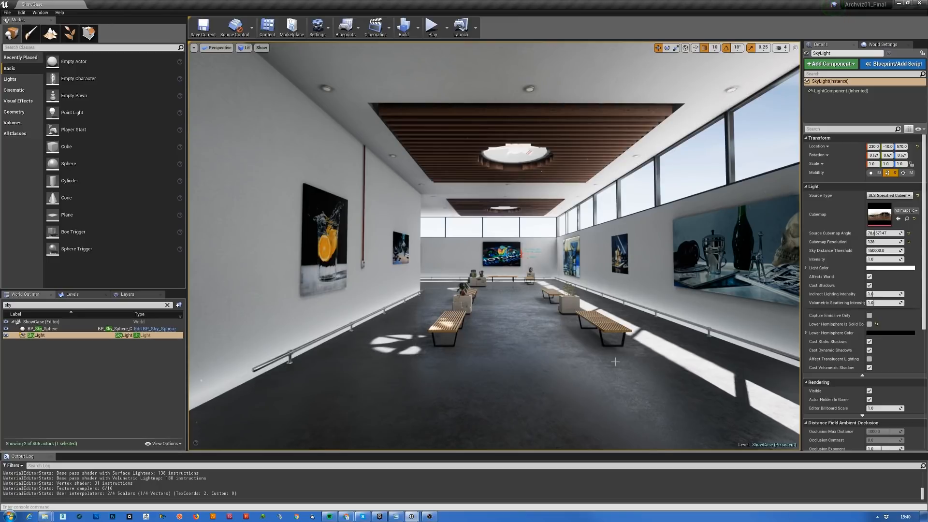
right_click_drag(586, 298, 785, 298)
mouse_move(494, 298)
right_mouse_down()
mouse_move(689, 298)
mouse_move(445, 295)
mouse_move(467, 281)
right_mouse_up()
key("s")
key("d")
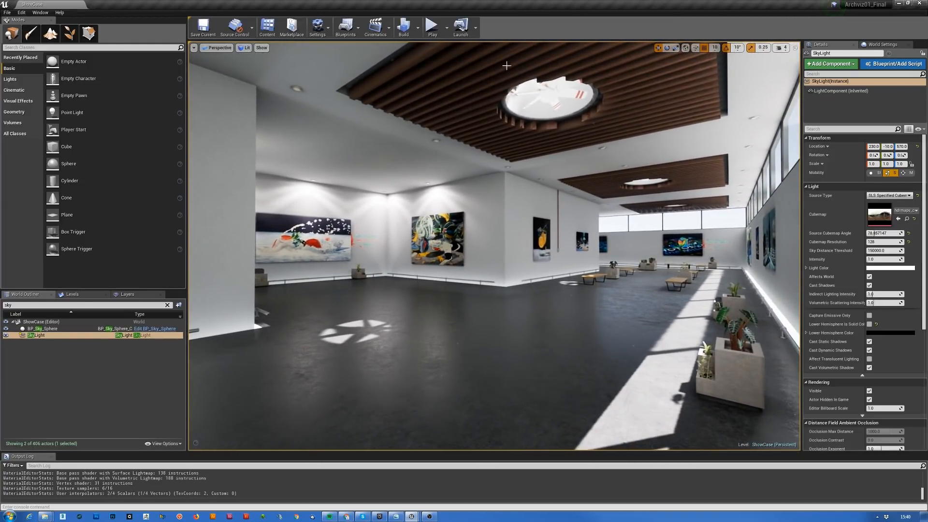
Switch to Windows photo viewer, browse back through the saved gallery screenshots to compare the floor, and return to Unreal Editor.
left_click(396, 517)
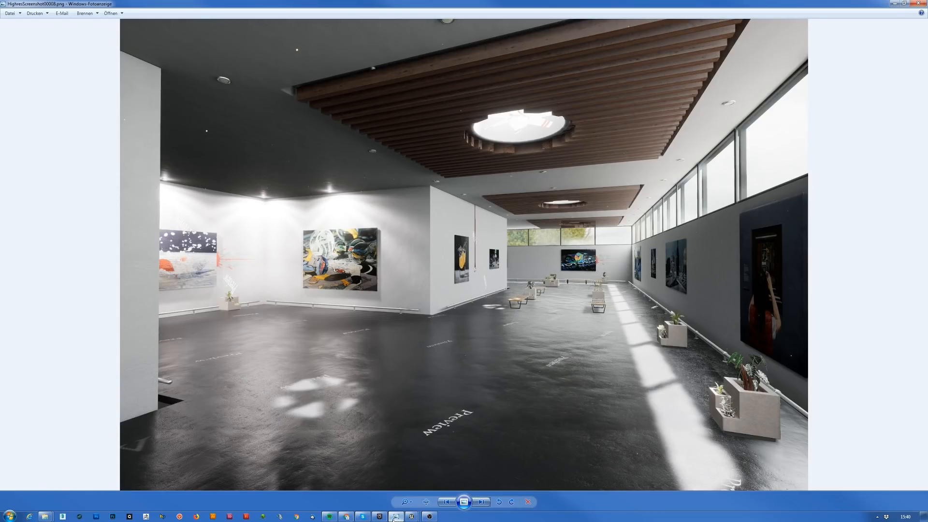
left_click(443, 504)
left_click(443, 505)
left_click(443, 504)
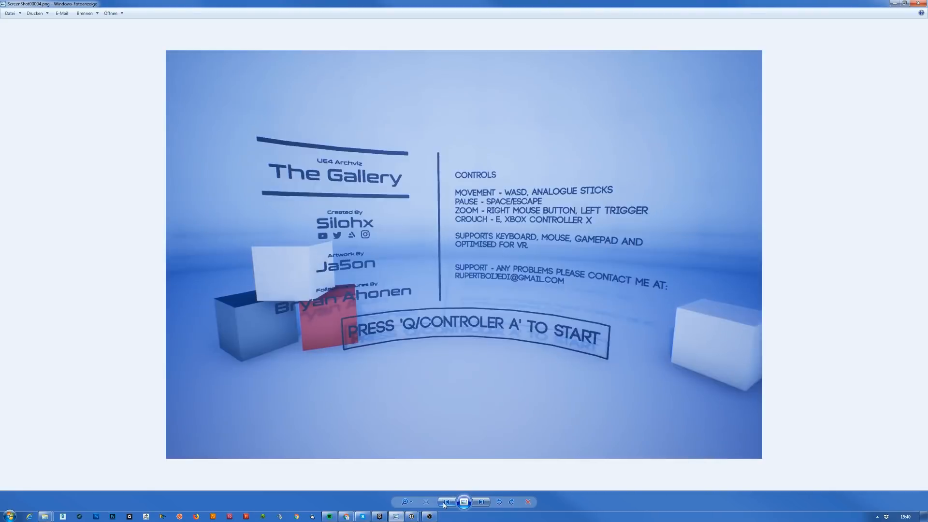
left_click(444, 505)
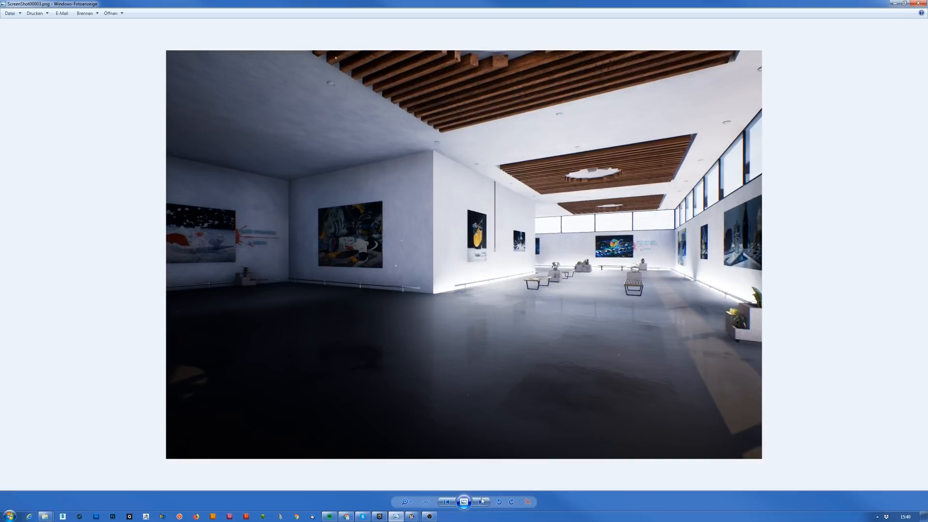
left_click(893, 4)
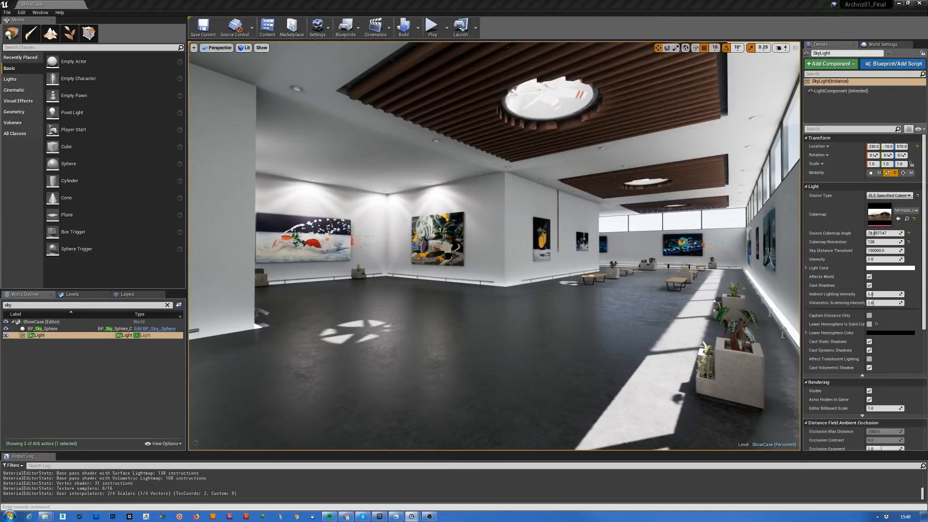
Visualize the Volumetric Lightmap samples in the viewport and examine them around the planters along the window-side wall.
left_click(261, 48)
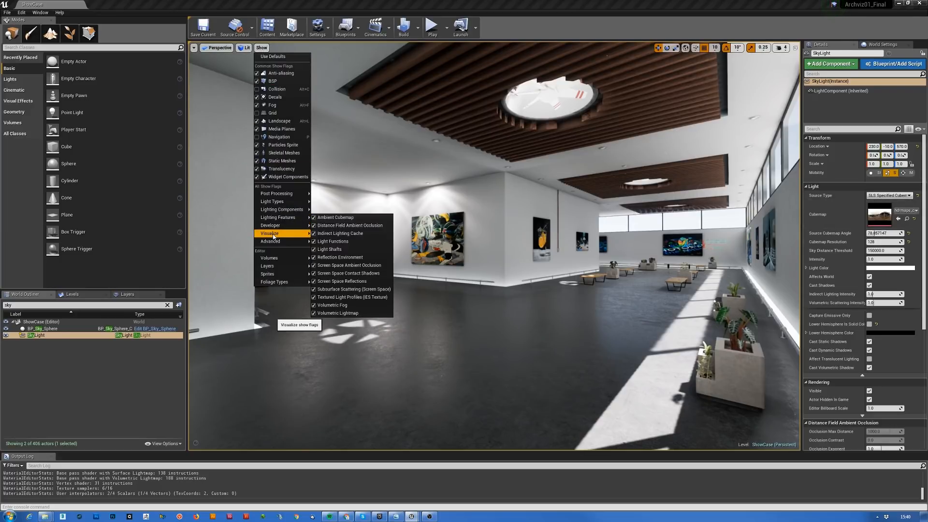
mouse_move(273, 235)
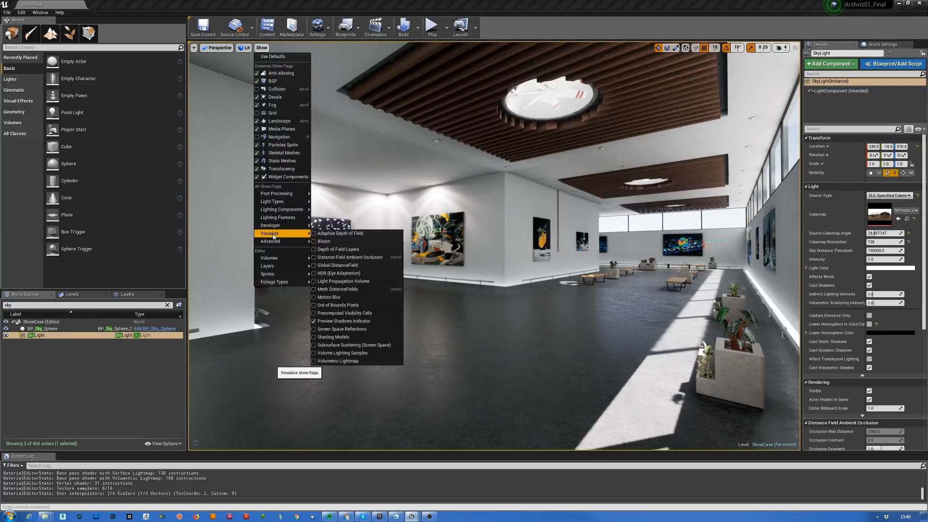
left_click(315, 361)
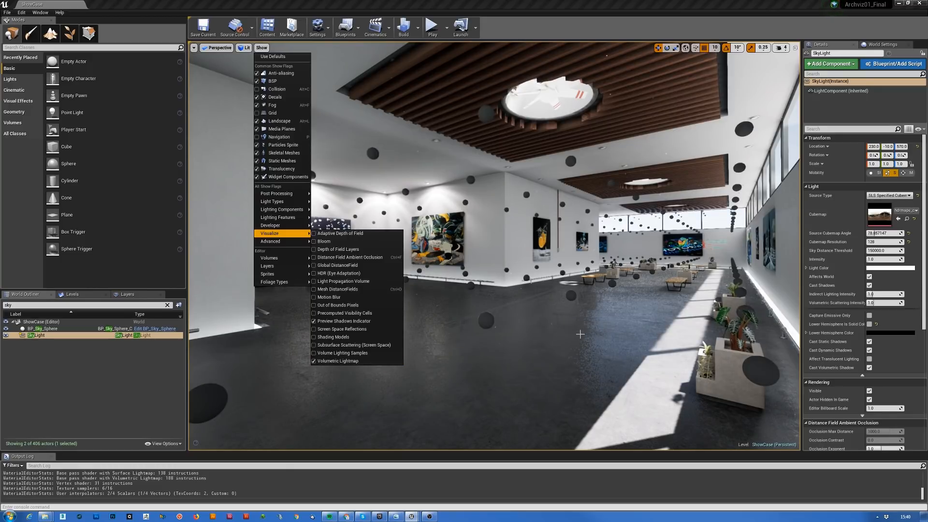
mouse_move(580, 334)
right_mouse_down()
mouse_move(604, 334)
mouse_move(483, 334)
mouse_move(387, 310)
mouse_move(348, 314)
mouse_move(372, 328)
mouse_move(372, 386)
mouse_move(667, 377)
mouse_move(648, 386)
mouse_move(706, 396)
mouse_move(768, 425)
mouse_move(793, 418)
right_mouse_up()
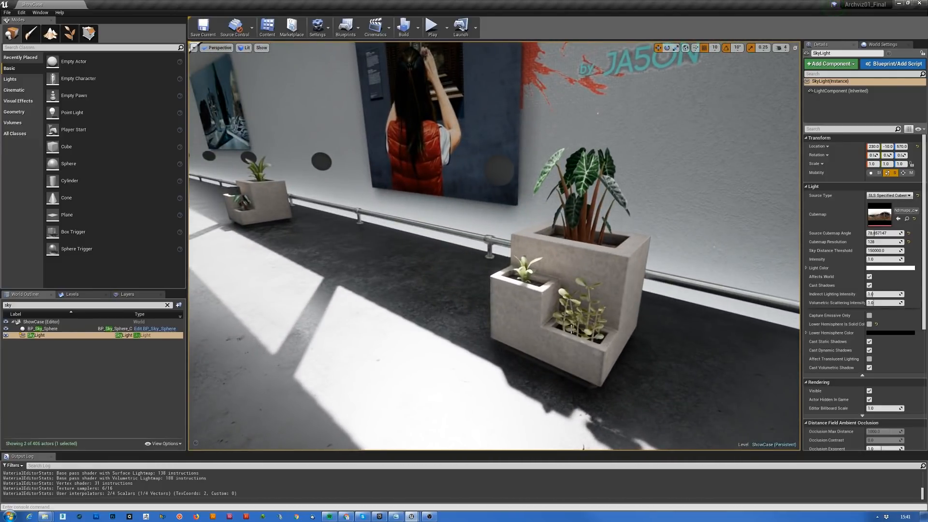
mouse_move(571, 328)
right_mouse_down()
mouse_move(513, 339)
mouse_move(594, 336)
right_mouse_up()
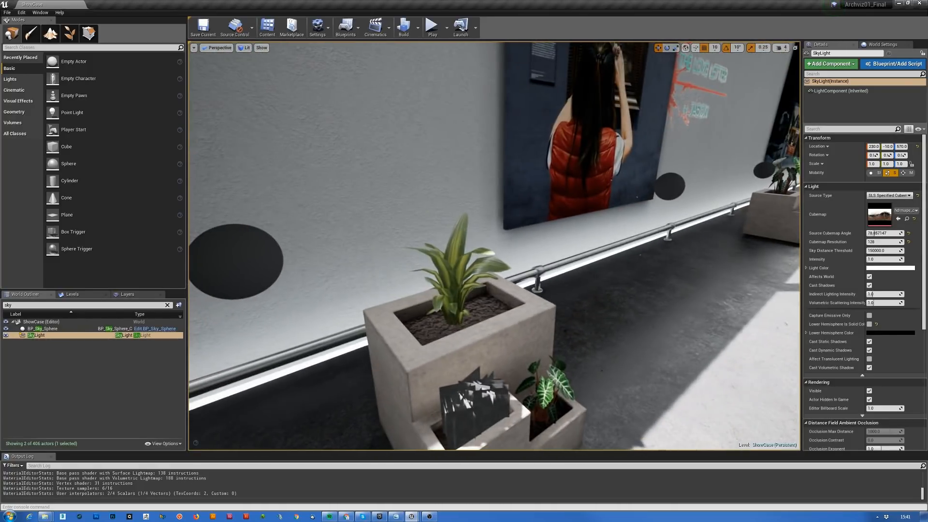
Select the grey grass in the concrete planter and open WheatGrass, the parent material of its WheatGrass_Inst instance.
right_click_drag(448, 303, 435, 333)
left_click(421, 264)
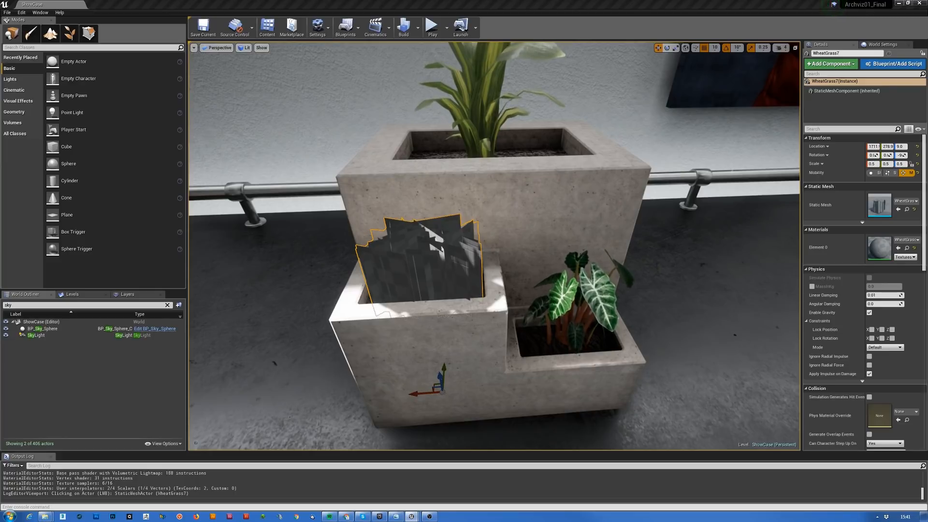
left_click_drag(927, 82, 595, 66)
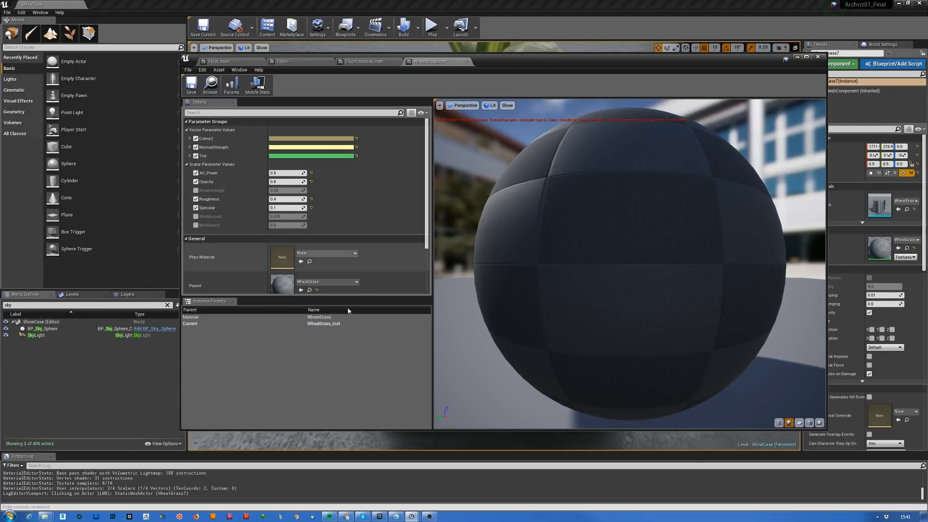
double_click(323, 318)
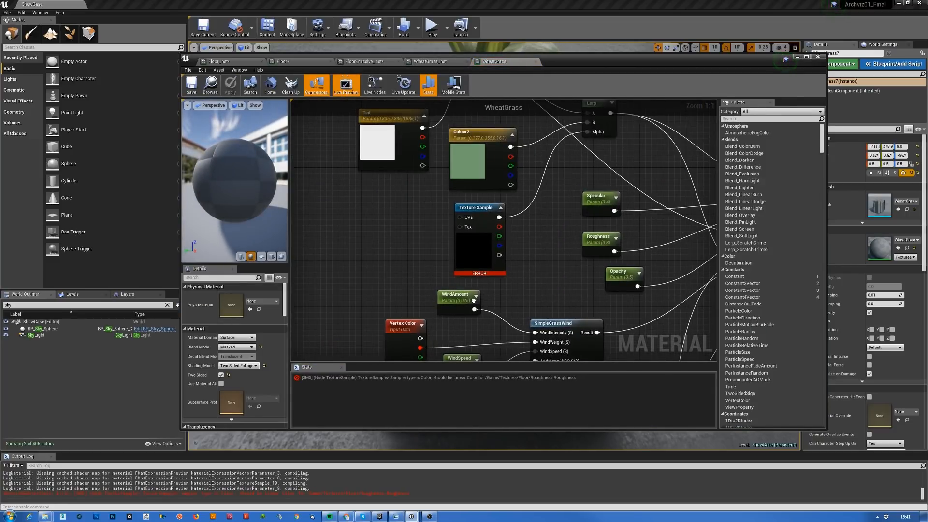
Set the sampler type of the Texture Sample node with the Roughness texture to Linear Color and save the WheatGrass material.
left_click(480, 241)
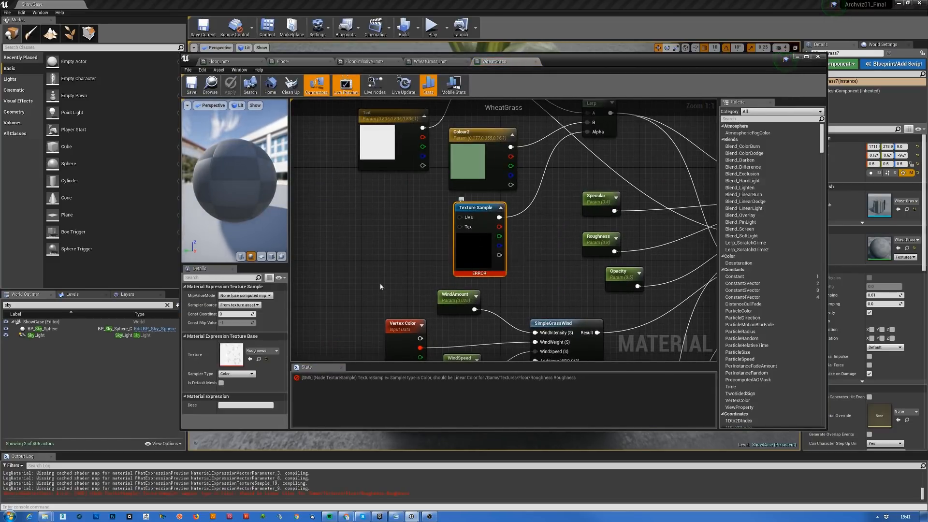
left_click(249, 374)
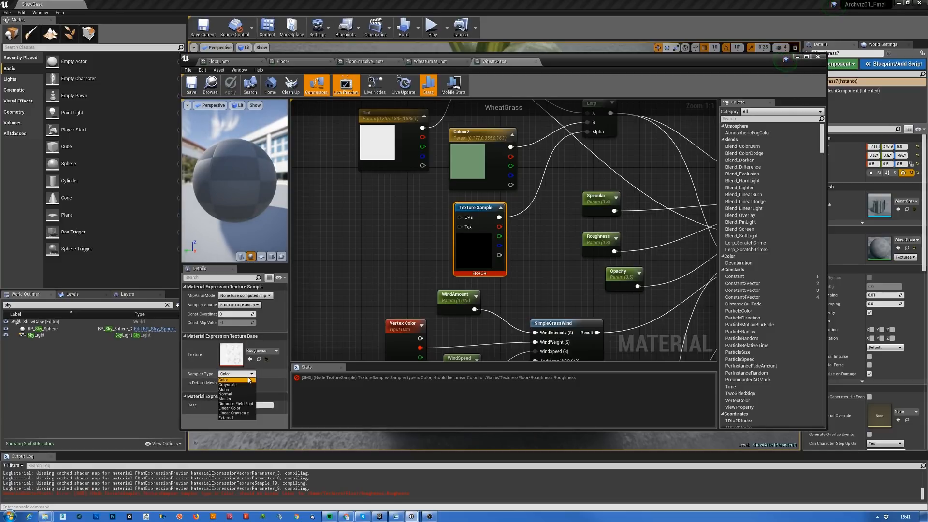
left_click(229, 409)
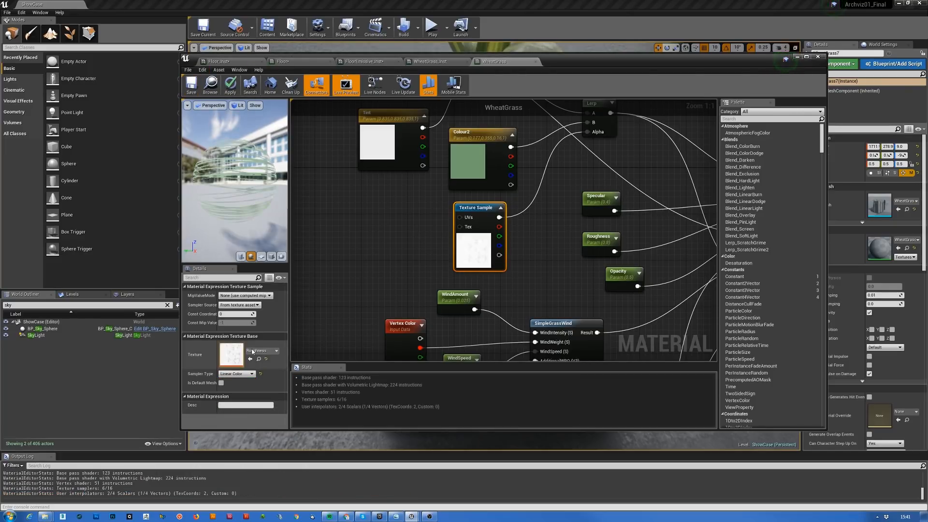
left_click(192, 85)
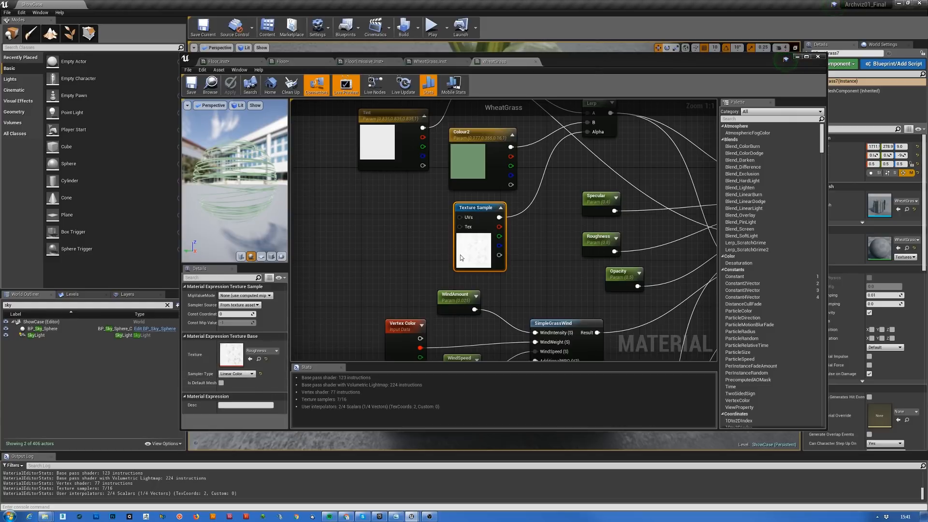
Check the sampler type options of the Roughness texture sample, save the WheatGrass material, and move the material editor off the level viewport.
left_click(240, 375)
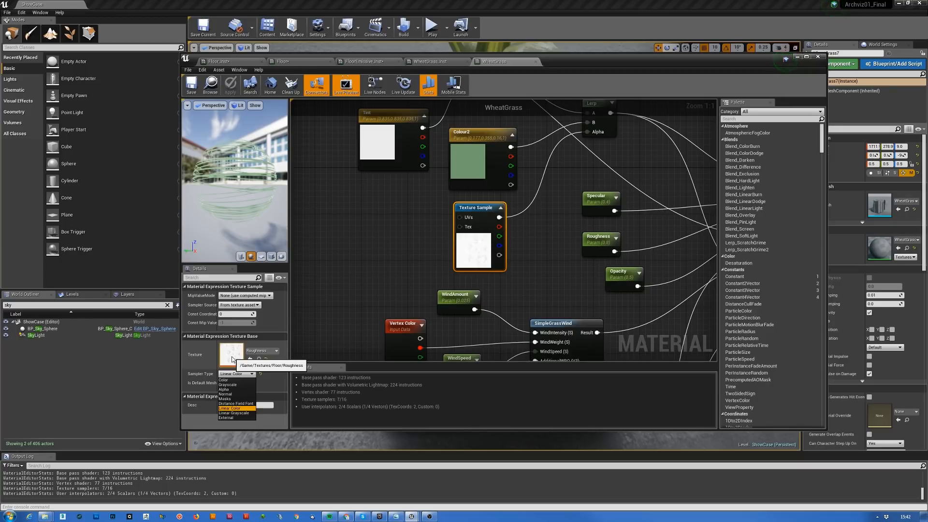
left_click(358, 290)
left_click(192, 84)
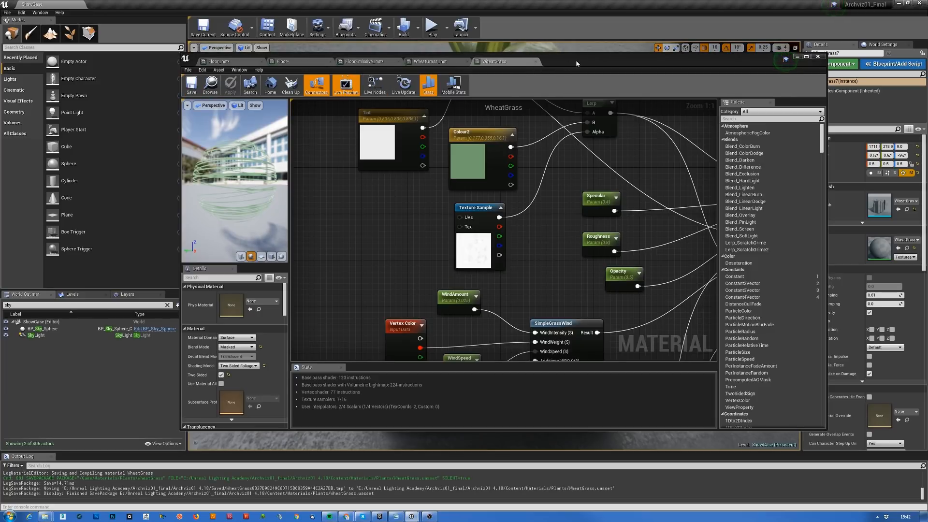
left_click_drag(576, 61, 927, 78)
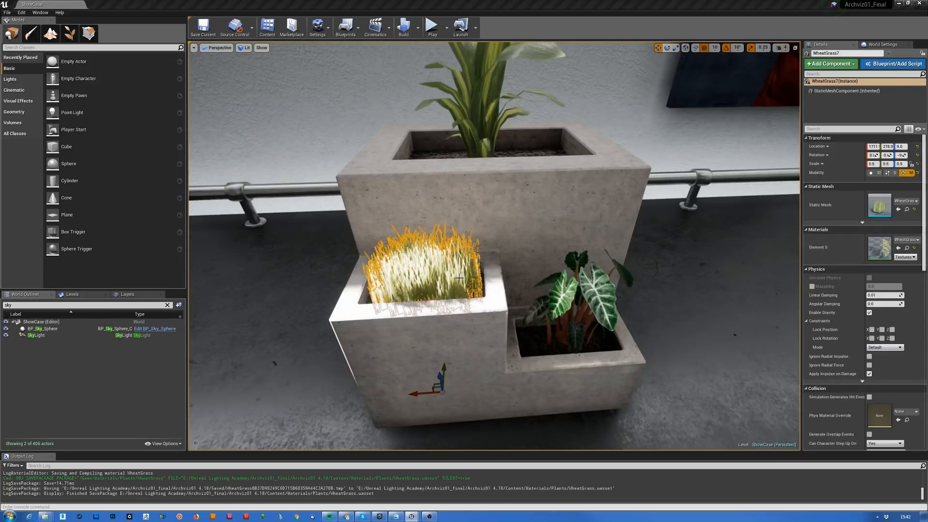
Inspect the repaired grass in the concrete planter from several angles with and without selection, and view the planter from a distance.
right_click_drag(459, 278, 629, 274)
key("Escape")
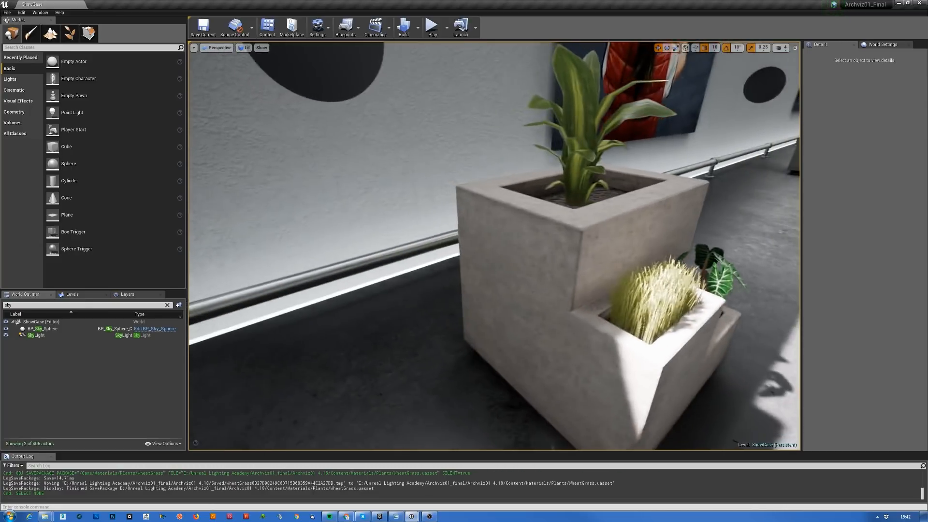
mouse_move(681, 242)
right_mouse_down()
mouse_move(773, 243)
mouse_move(614, 245)
mouse_move(666, 244)
right_mouse_up()
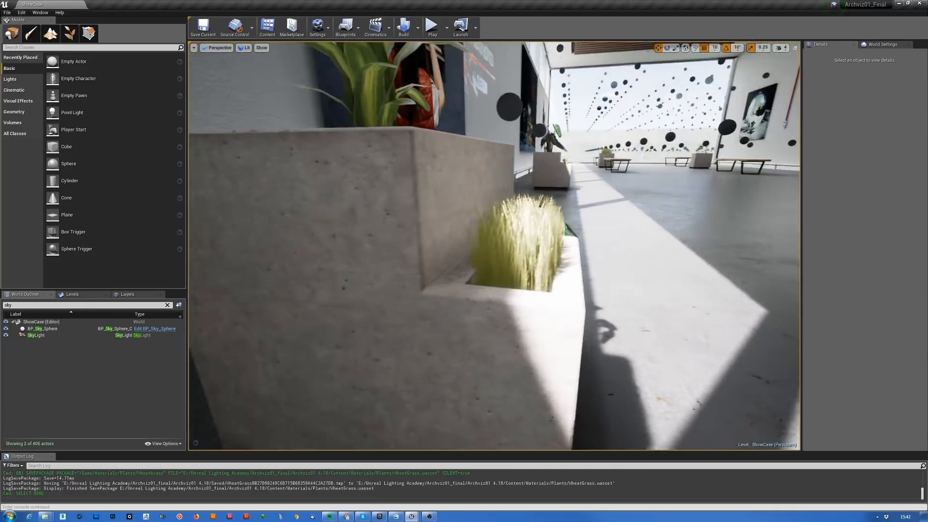
left_click(532, 271)
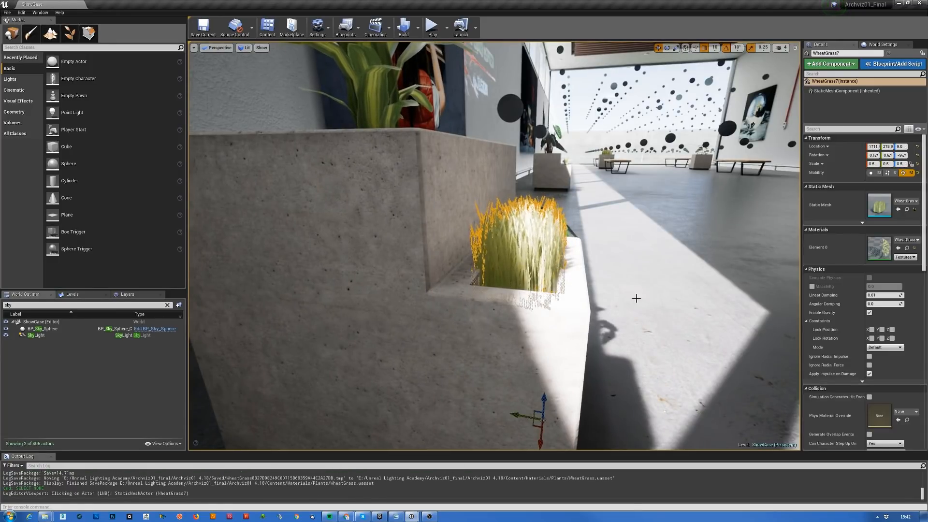
mouse_move(632, 271)
right_mouse_down()
mouse_move(672, 272)
mouse_move(630, 276)
mouse_move(643, 281)
mouse_move(617, 271)
mouse_move(623, 247)
mouse_move(566, 247)
mouse_move(725, 256)
mouse_move(647, 256)
mouse_move(658, 256)
right_mouse_up()
key("Escape")
key("s")
key("w")
key("e")
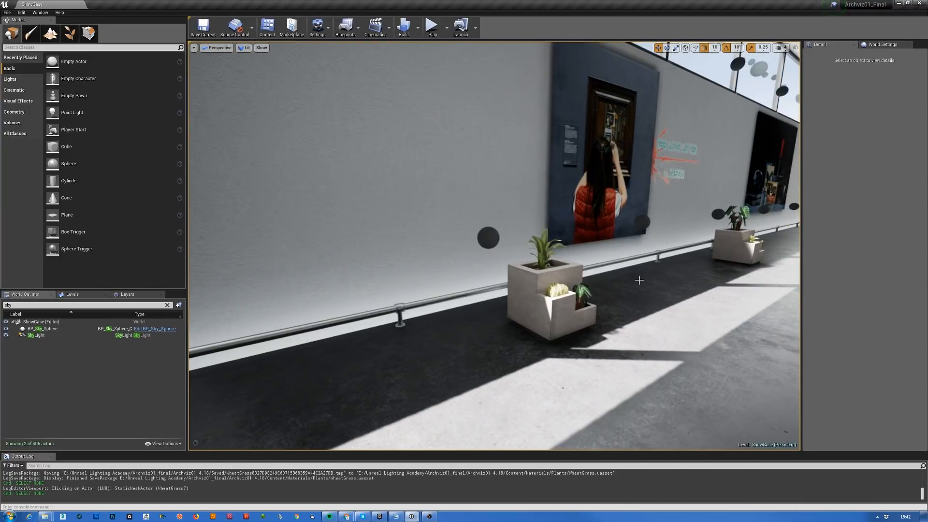
Examine the wheat grass blades up close in the planter, checking how they render from different sides while swaying.
mouse_move(612, 320)
right_mouse_down()
mouse_move(676, 323)
mouse_move(633, 367)
mouse_move(642, 358)
mouse_move(610, 329)
right_mouse_up()
key("w")
key("w")
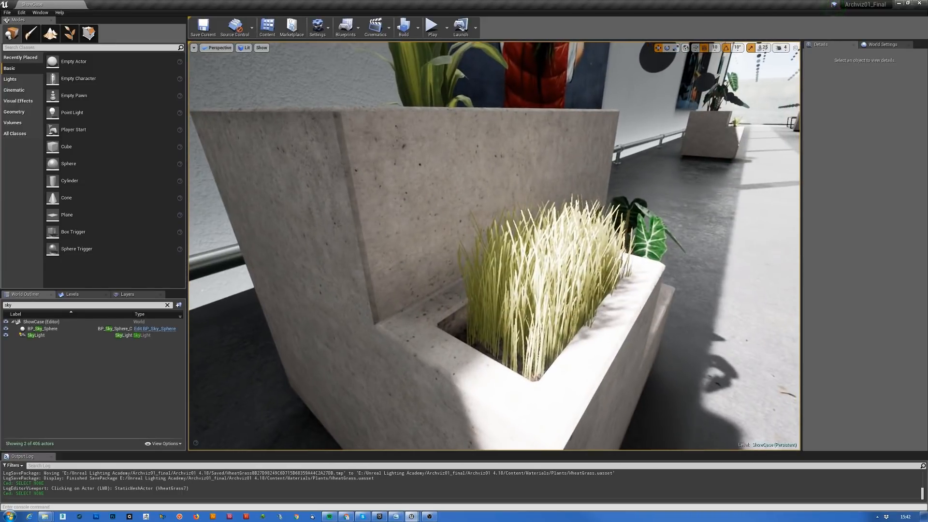
right_click_drag(634, 298, 682, 276)
key("s")
right_click_drag(478, 283, 486, 280)
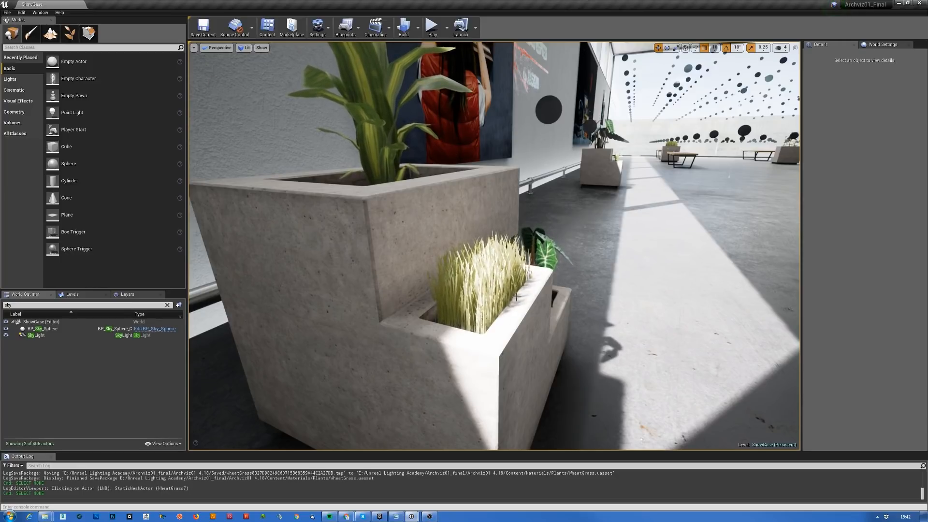
right_click_drag(516, 297, 541, 299)
key("w")
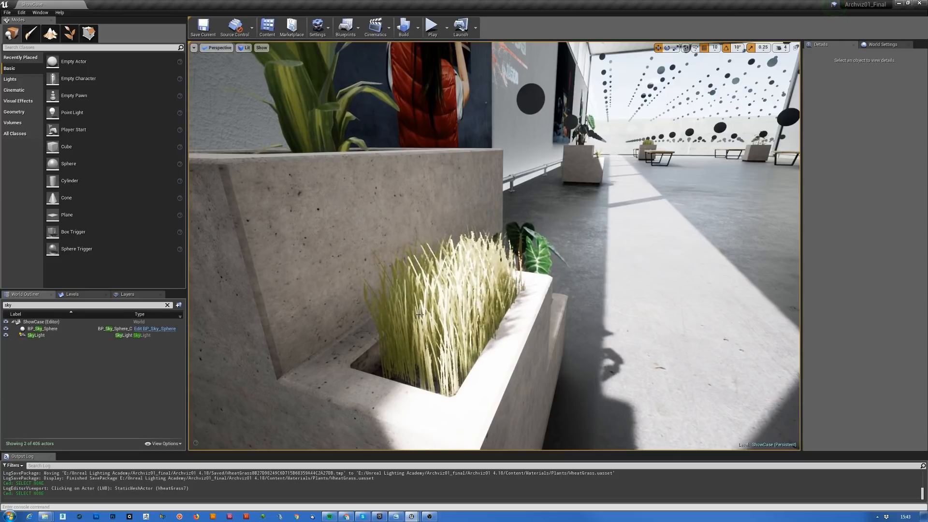
right_click_drag(417, 305, 271, 306)
right_click_drag(572, 248, 503, 285)
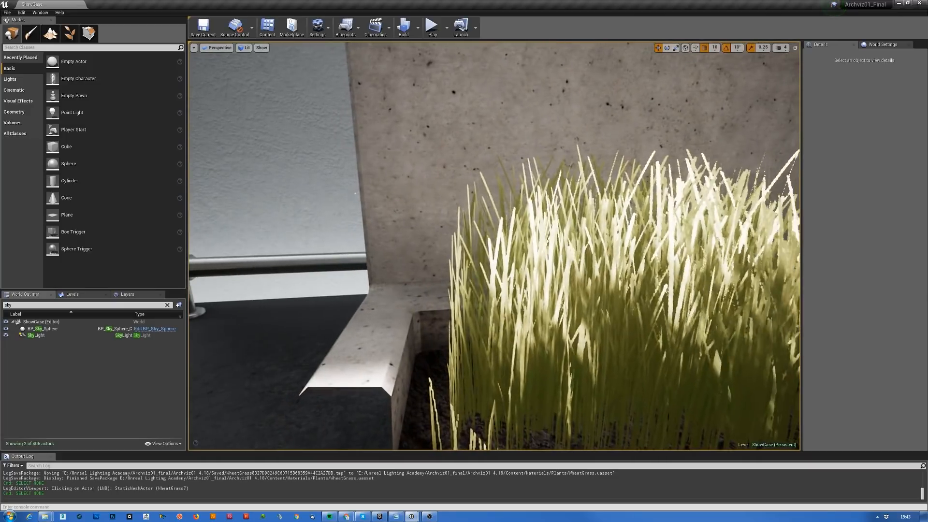
right_click_drag(571, 248, 643, 246)
right_click_drag(567, 271, 662, 273)
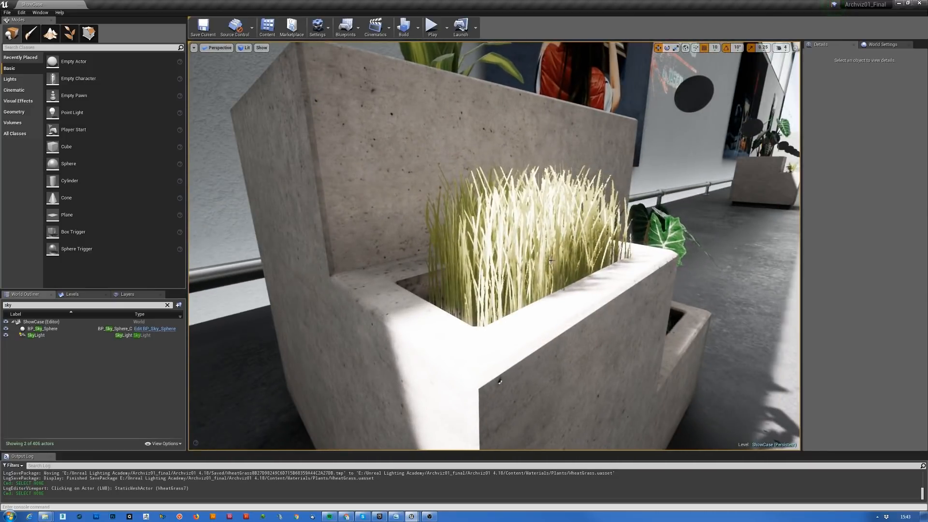
right_click_drag(567, 271, 686, 331)
right_click_drag(461, 243, 510, 209)
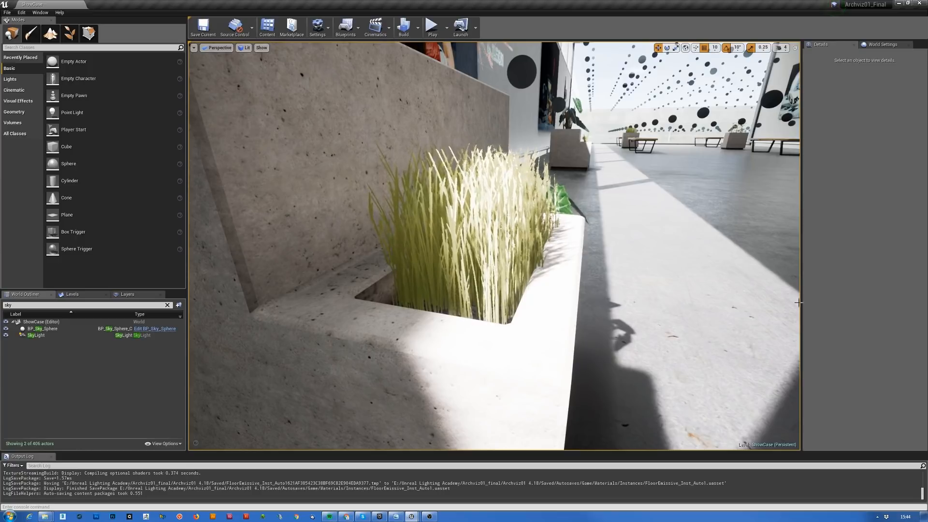
Open the Rendering section of the engine's Project Settings.
left_click(330, 32)
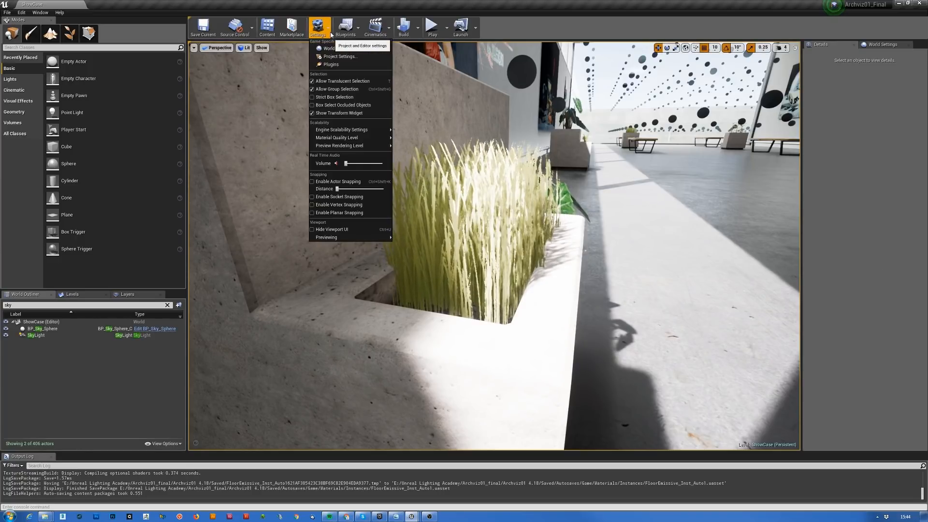
left_click(336, 57)
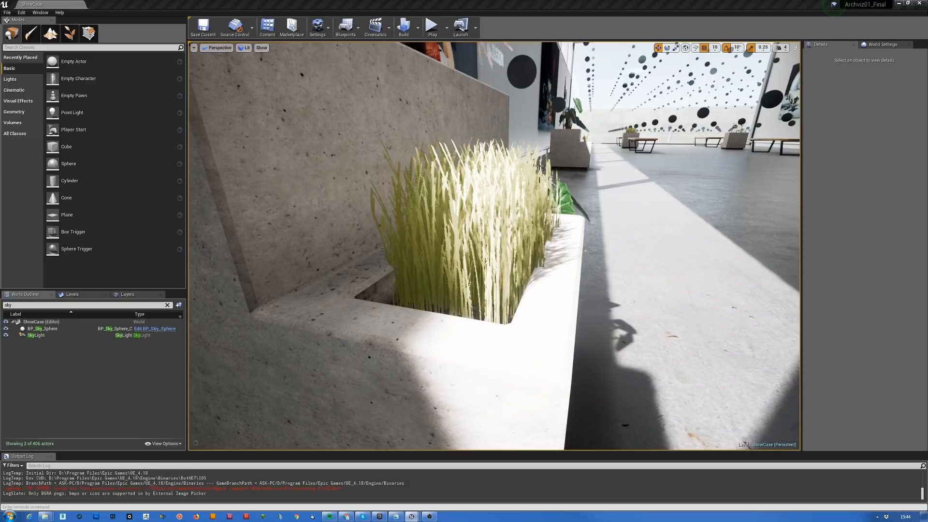
scroll(241, 215, "down", 6)
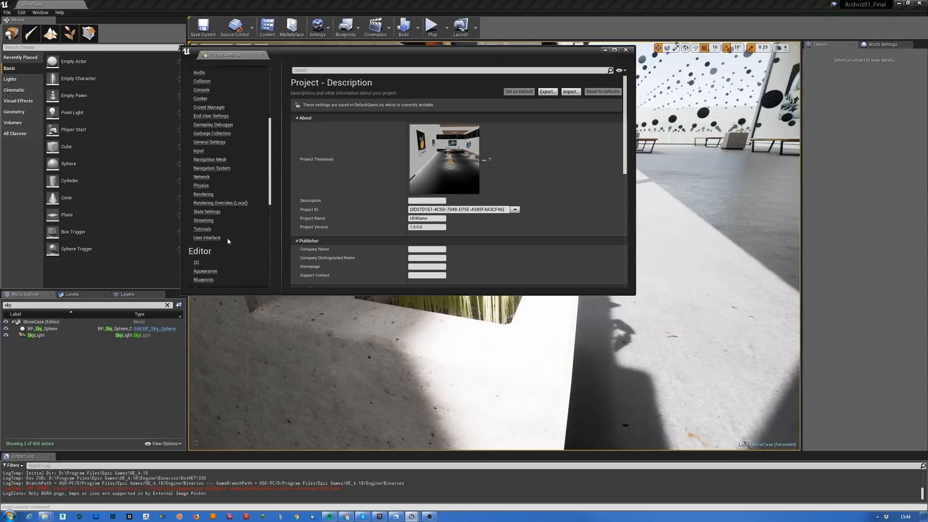
left_click(203, 194)
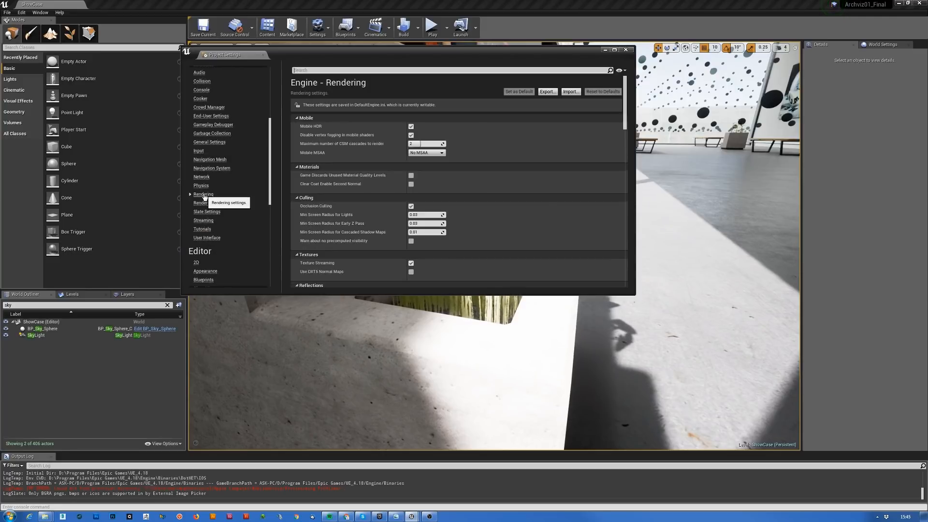
Look through the rendering settings from Materials to Mobile Shader Permutation Reduction for an option affecting the moving grass.
scroll(514, 193, "down", 3)
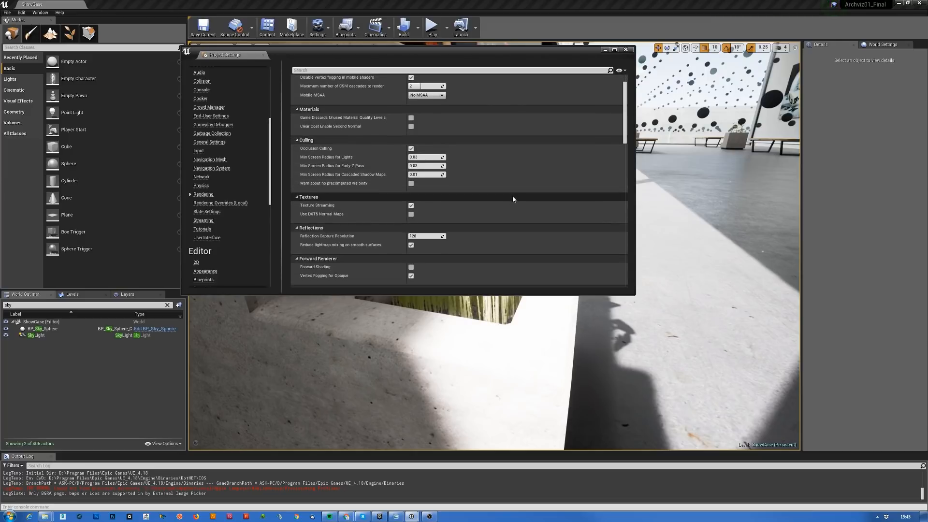
scroll(513, 195, "down", 5)
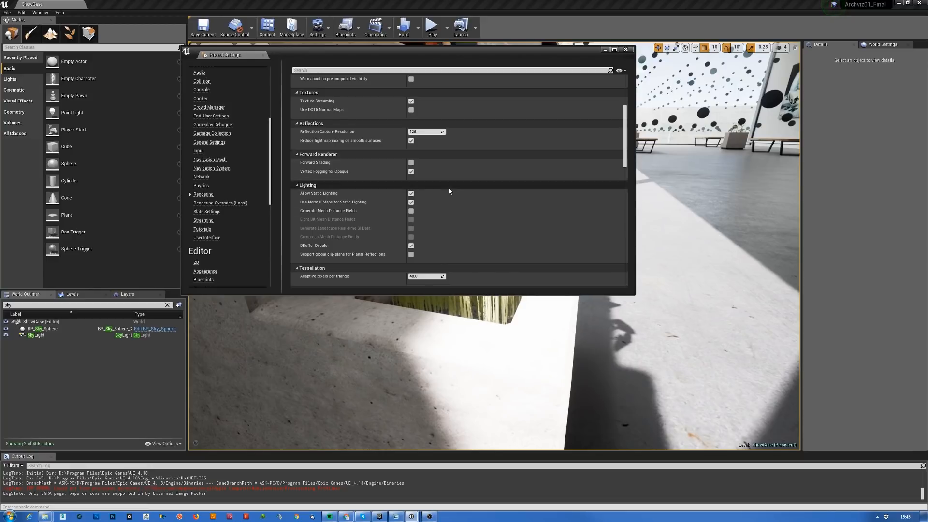
scroll(449, 191, "down", 2)
scroll(448, 196, "down", 4)
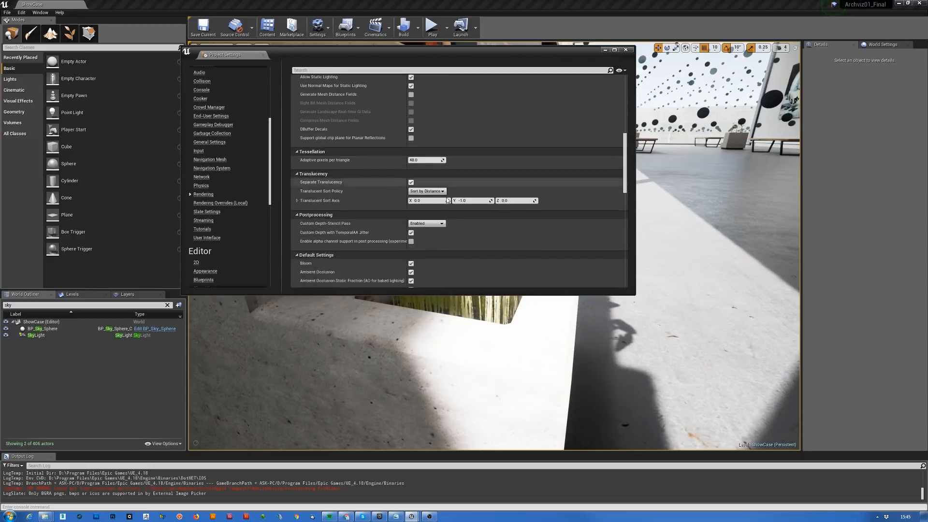
scroll(448, 200, "down", 3)
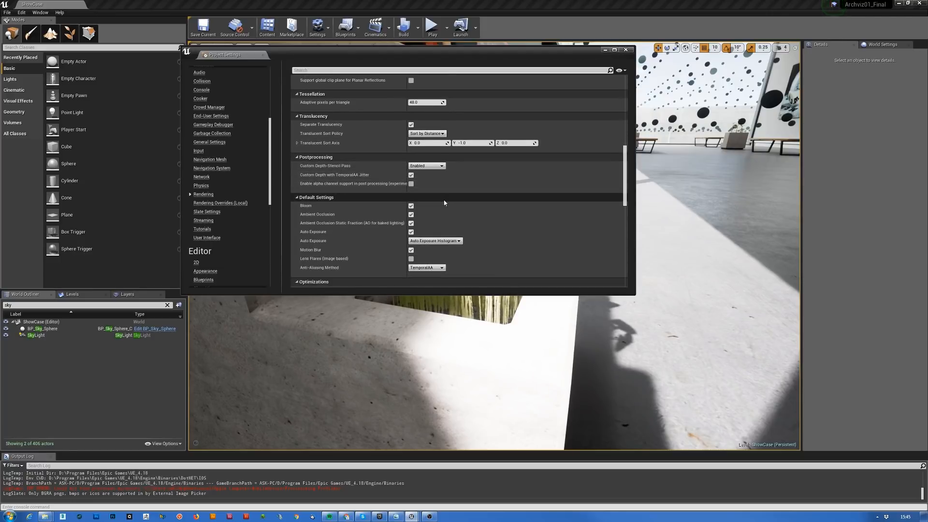
scroll(443, 201, "down", 5)
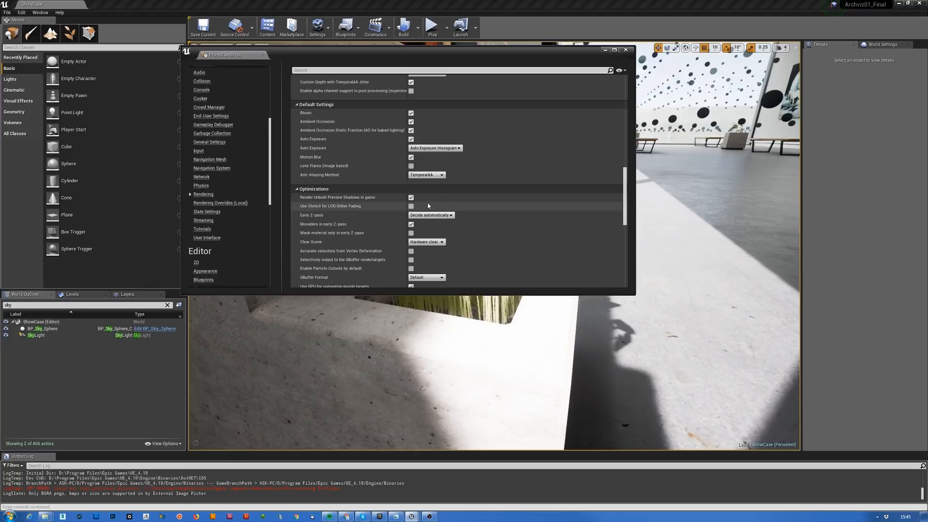
scroll(429, 207, "down", 1)
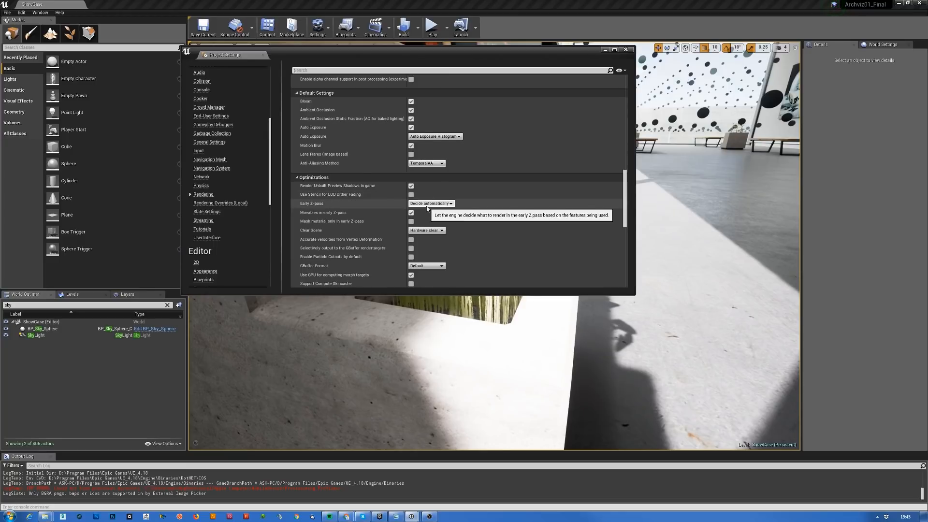
scroll(427, 207, "down", 1)
scroll(426, 207, "down", 1)
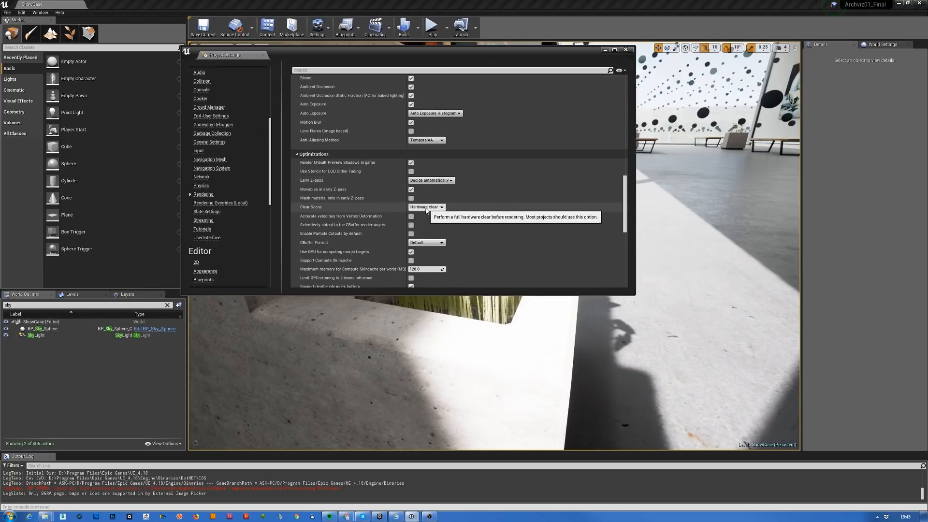
scroll(426, 210, "down", 1)
scroll(424, 214, "down", 2)
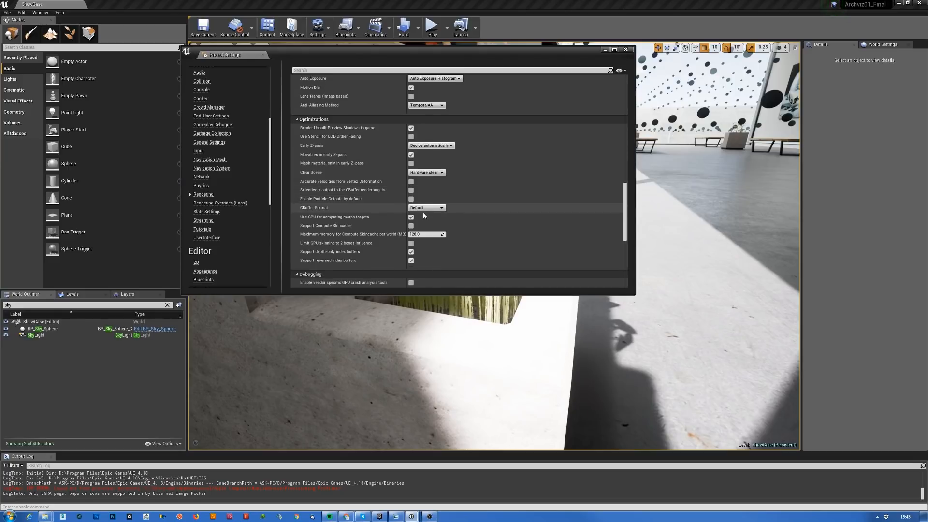
scroll(424, 215, "down", 6)
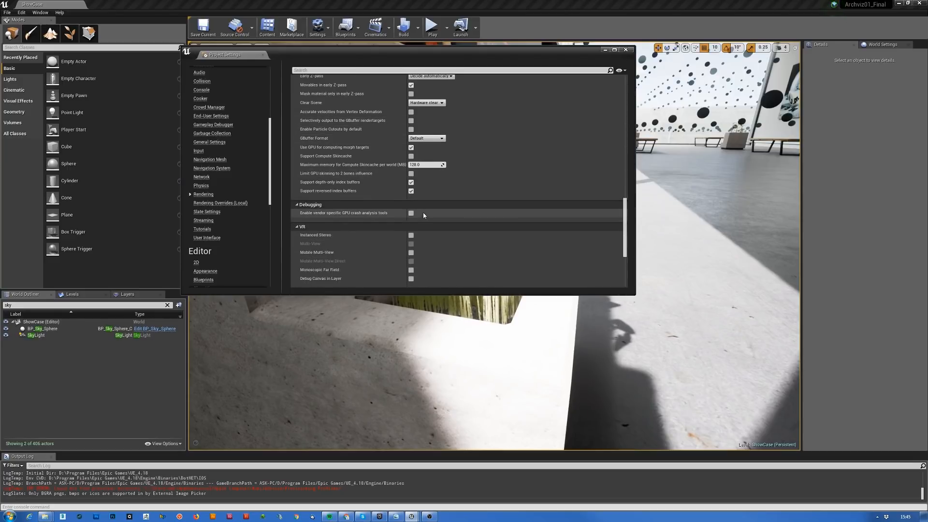
scroll(423, 215, "down", 8)
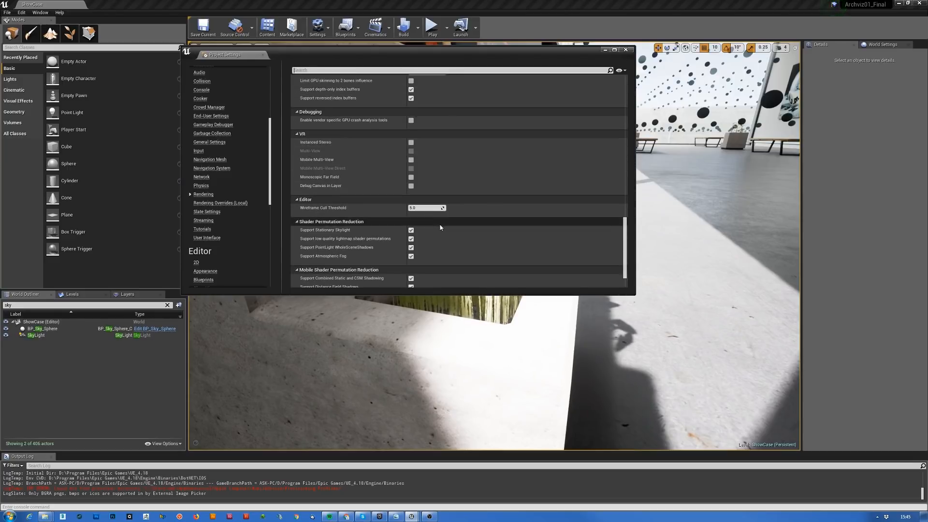
scroll(439, 225, "down", 3)
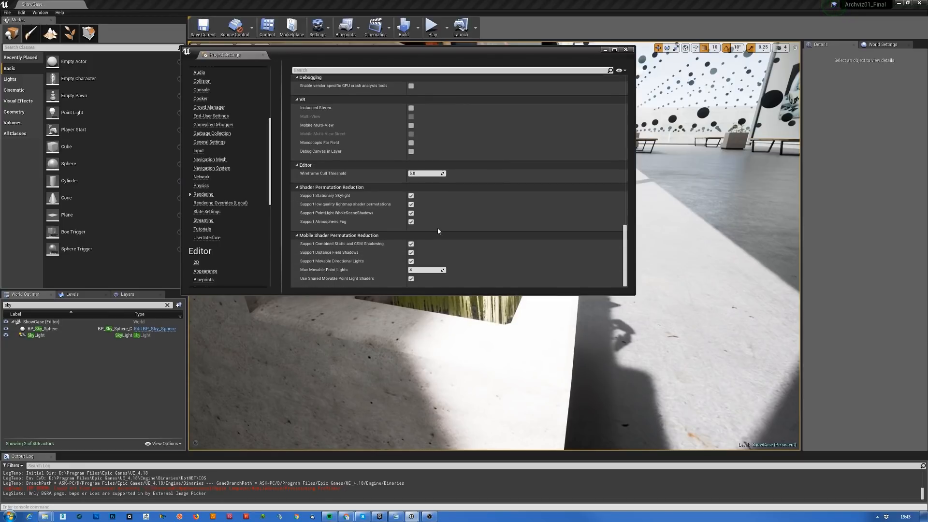
scroll(437, 227, "up", 20)
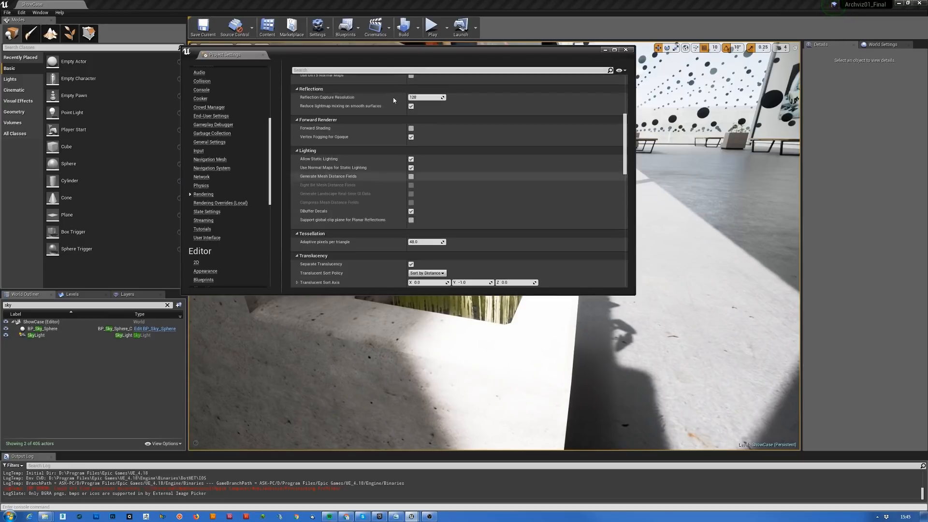
scroll(393, 97, "up", 9)
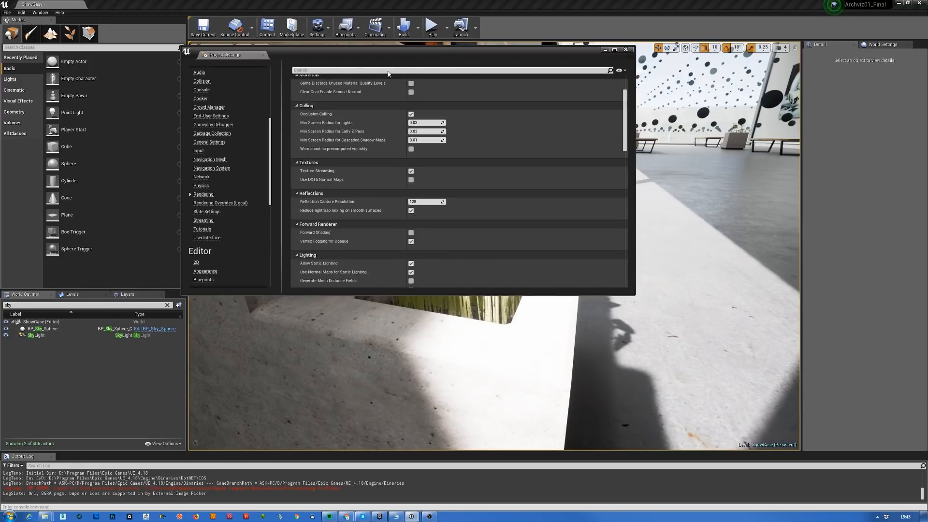
Search the project settings for "veloc" and locate the Accurate velocities from Vertex Deformation option under Rendering optimizations.
left_click(360, 70)
type("velo")
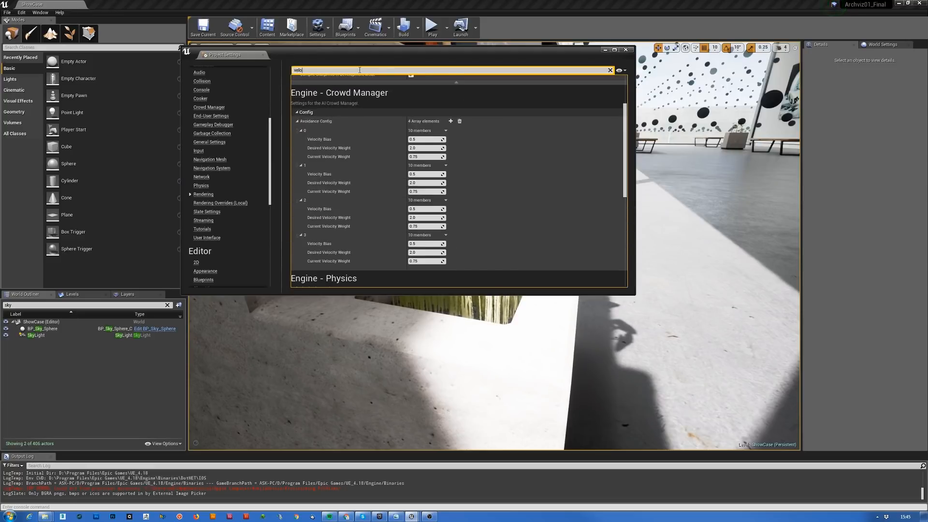
type("c")
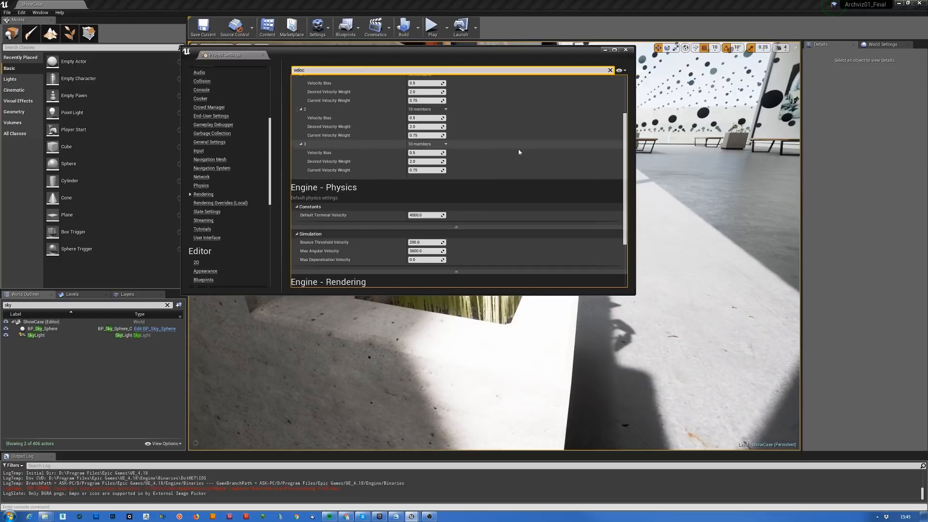
scroll(518, 151, "up", 3)
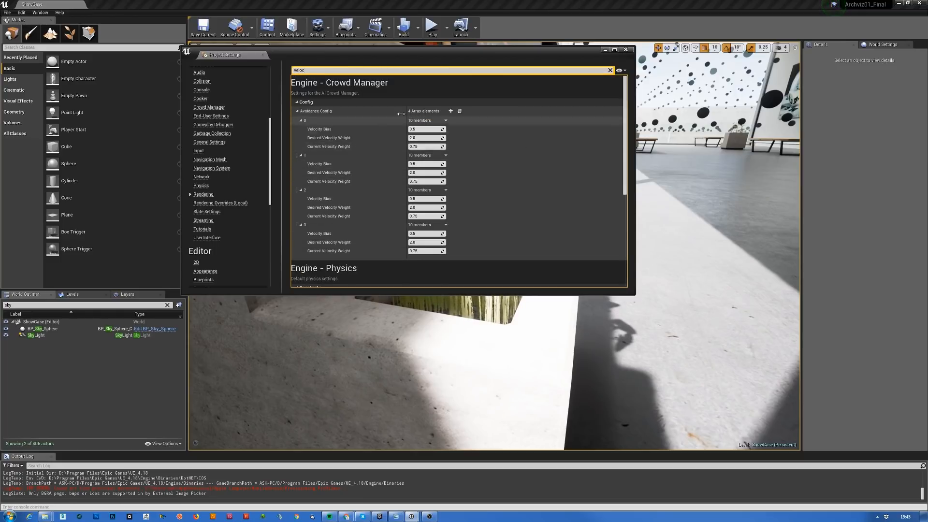
scroll(526, 147, "down", 5)
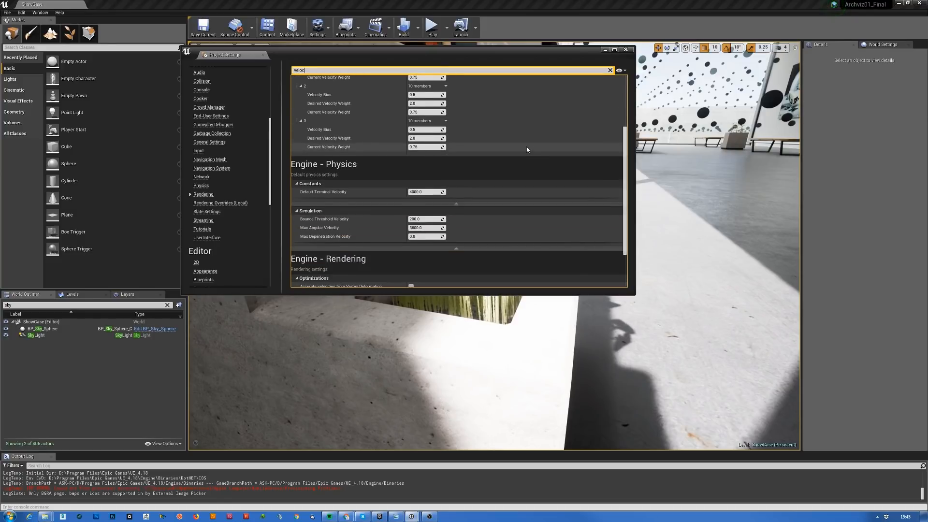
scroll(462, 227, "down", 3)
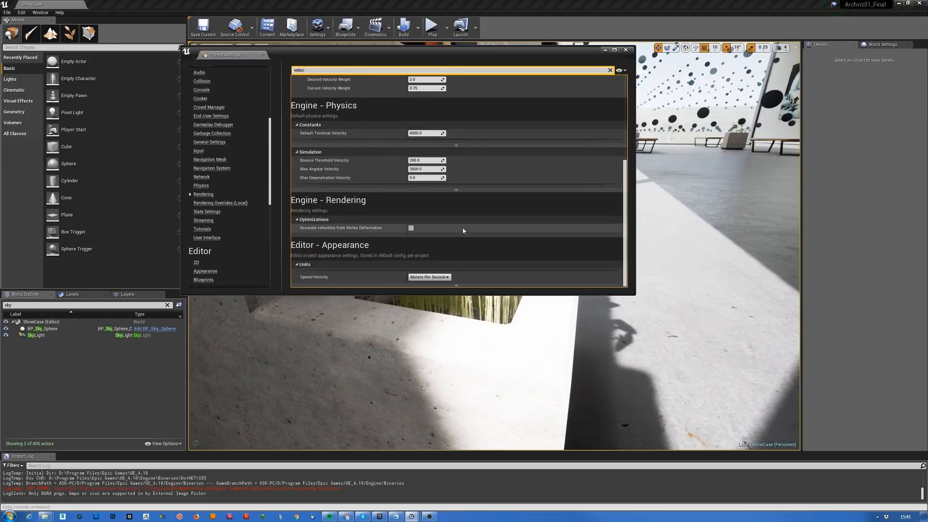
Clear the settings search and enable Accurate velocities from Vertex Deformation in the Rendering optimizations.
mouse_move(319, 230)
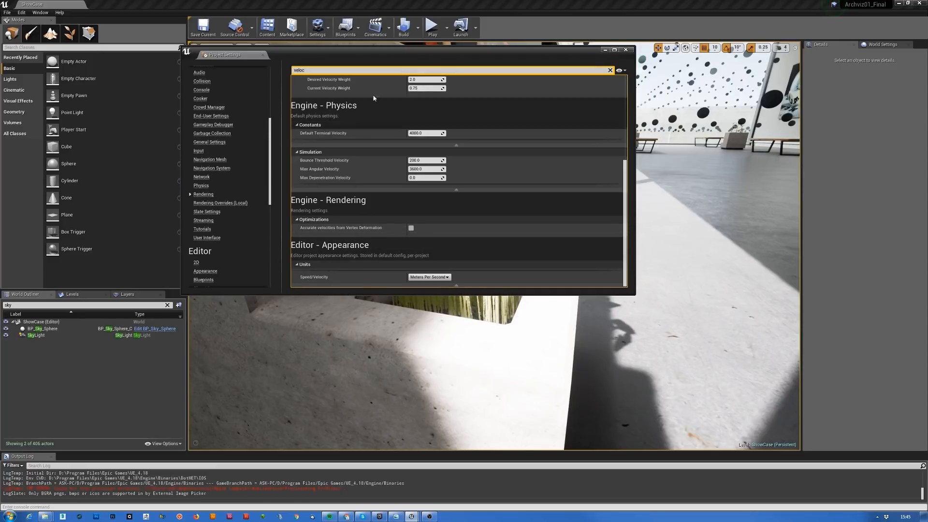
left_click(609, 70)
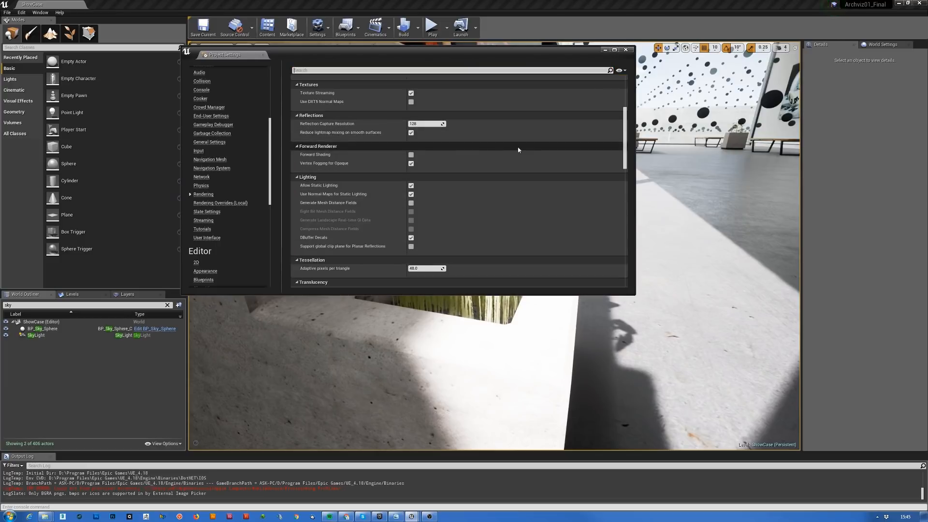
scroll(486, 149, "down", 5)
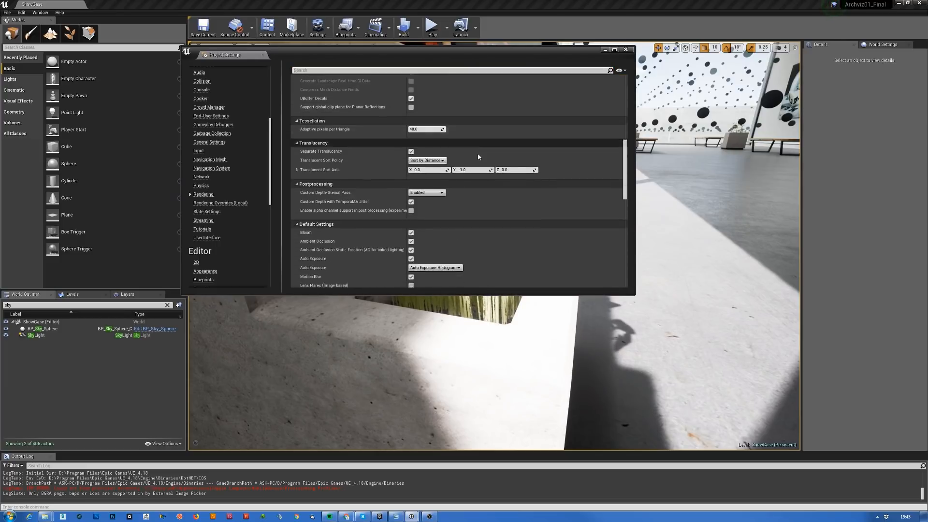
scroll(478, 156, "down", 4)
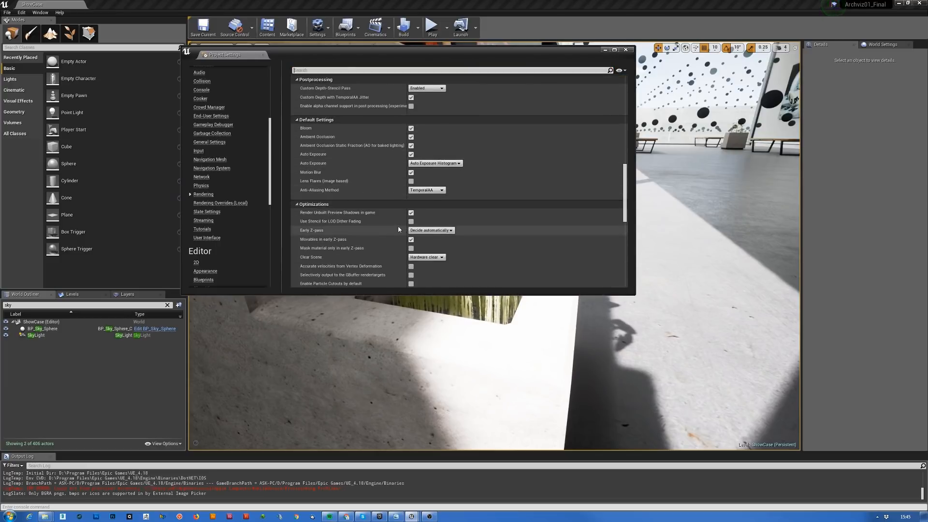
scroll(399, 229, "down", 1)
scroll(399, 229, "down", 1)
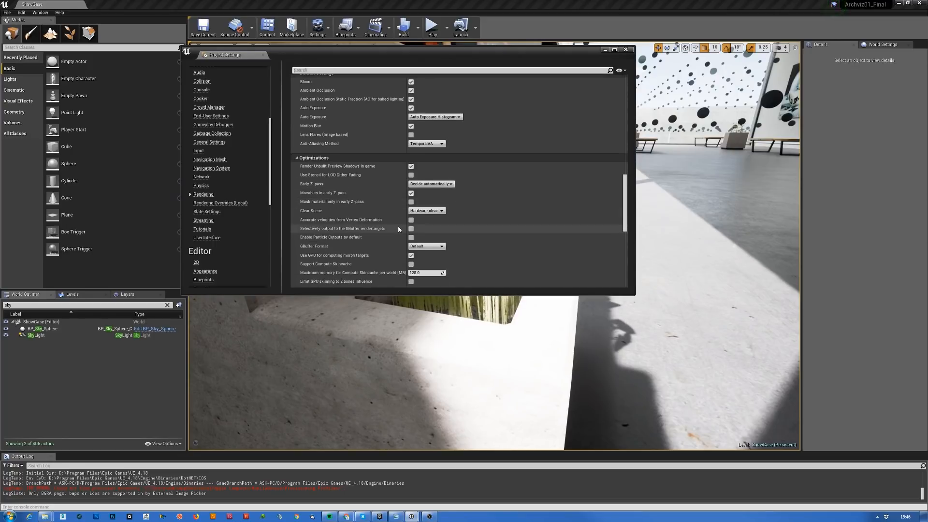
mouse_move(315, 220)
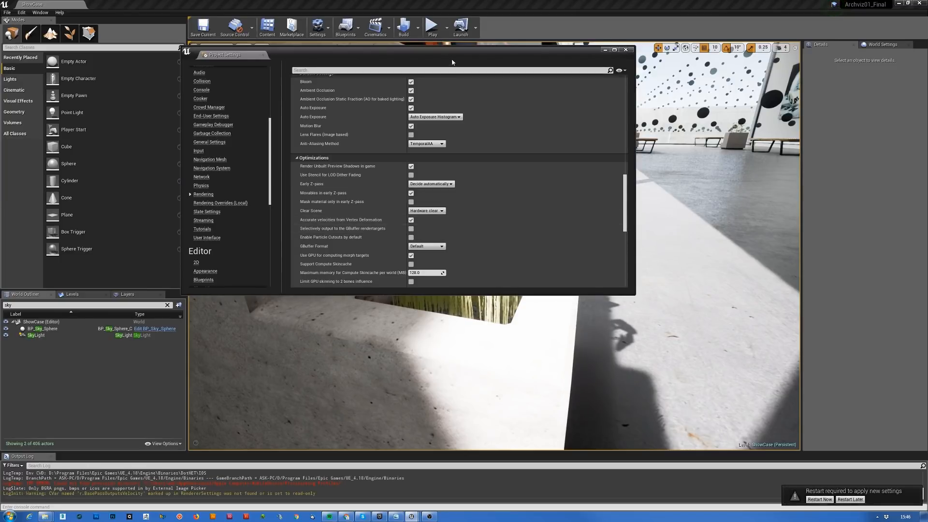
Postpone the editor restart and close the Project Settings window.
left_click_drag(453, 54, 810, 68)
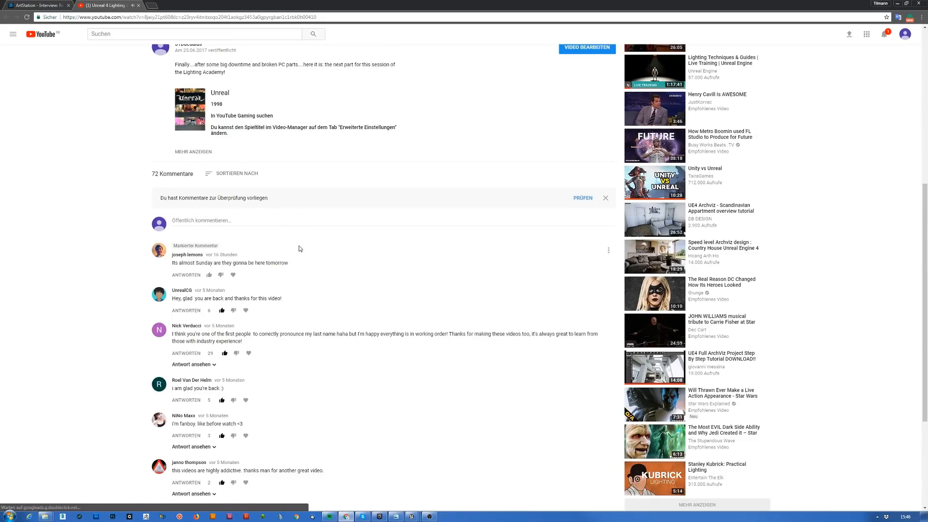
scroll(300, 249, "up", 5)
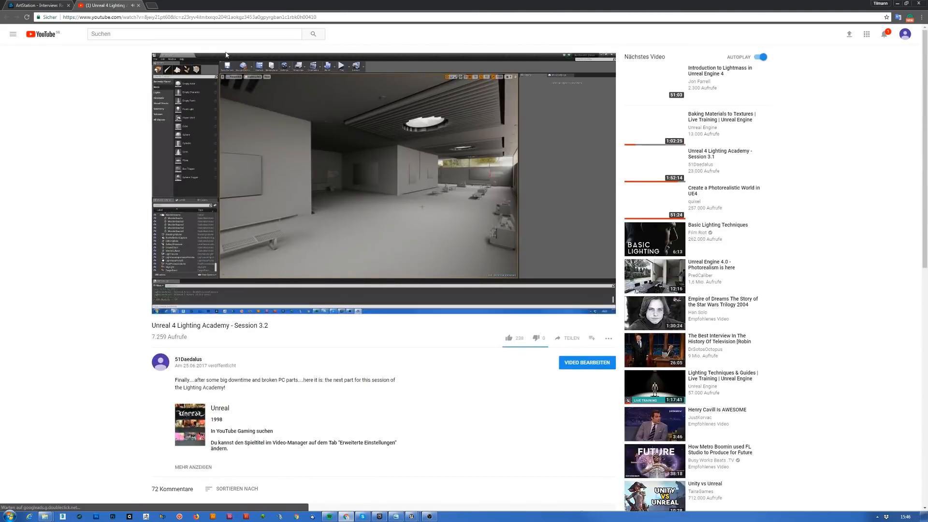
left_click(897, 3)
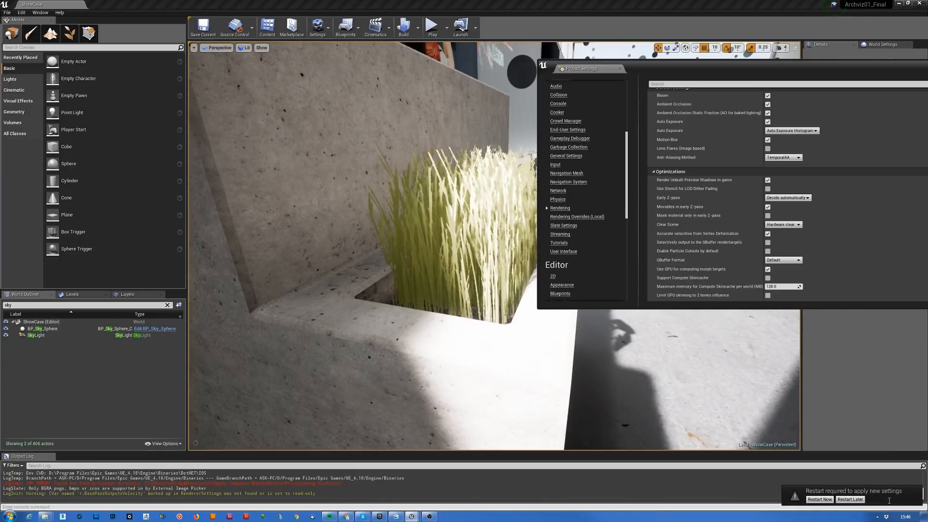
left_click(843, 500)
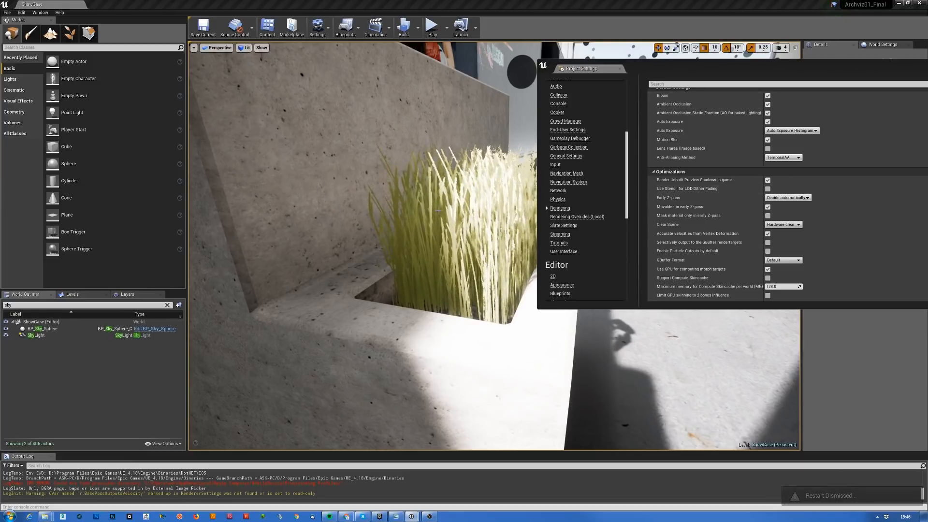
left_click_drag(766, 76, 697, 86)
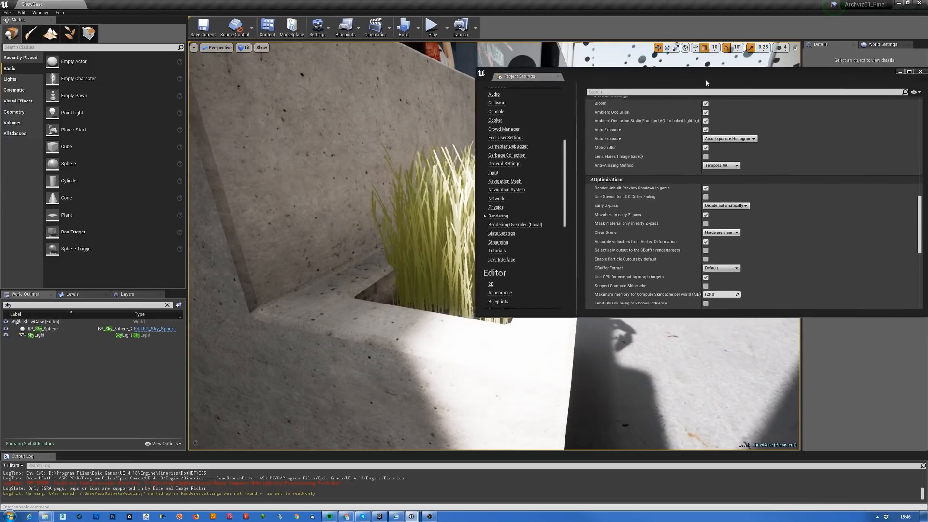
left_click_drag(609, 90, 508, 314)
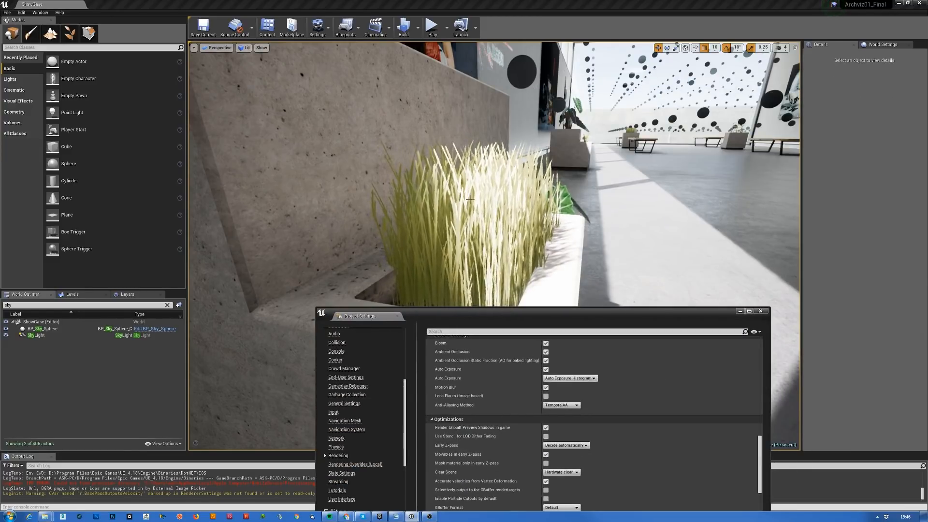
left_click(761, 311)
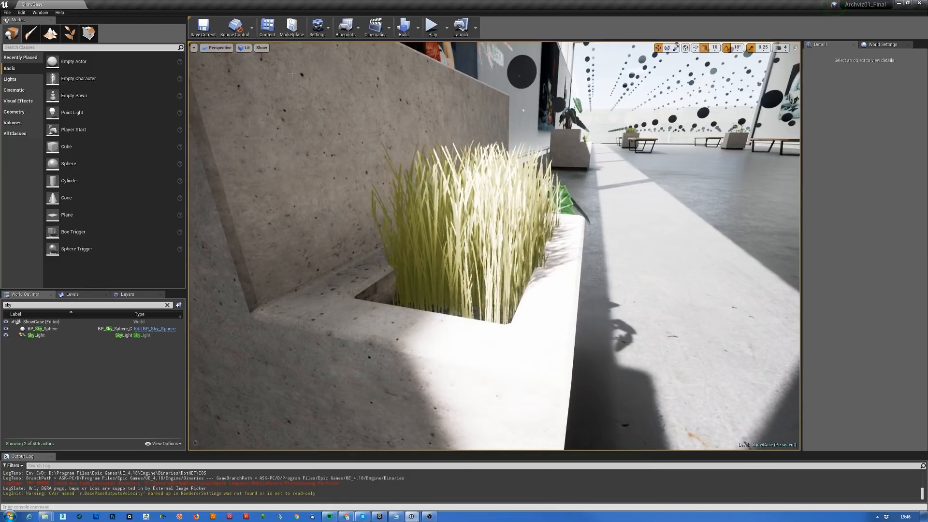
Turn off the Volumetric Lightmap visualization in the viewport.
left_click(261, 48)
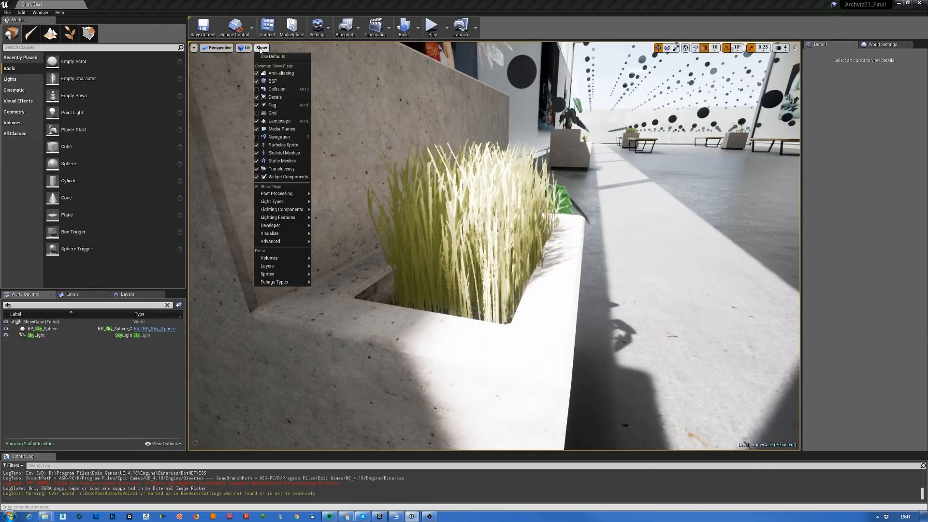
mouse_move(290, 236)
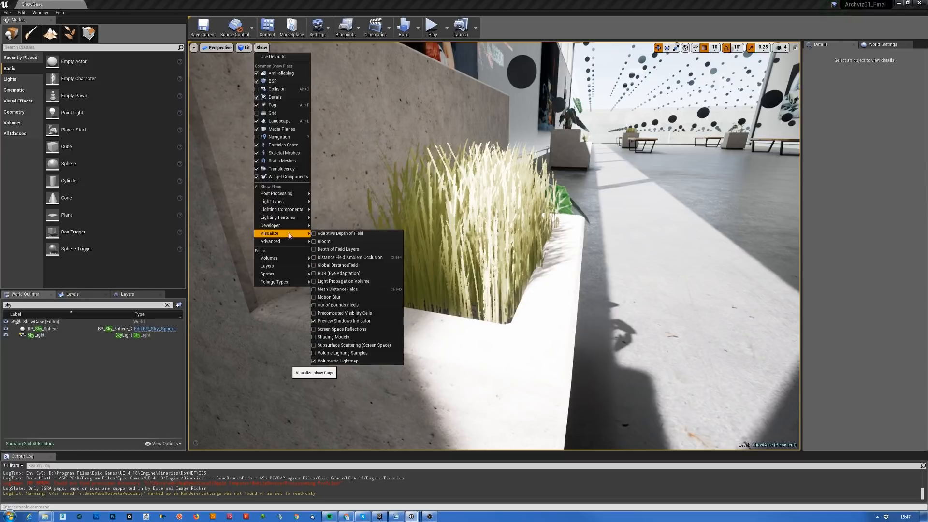
left_click(338, 361)
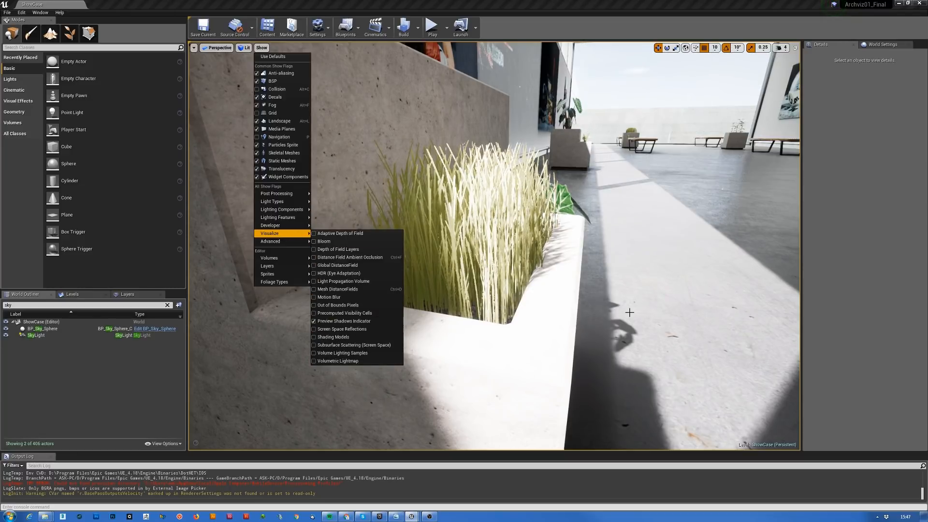
Fly through the gallery and examine the floor, walls, ceiling openings and planters from both ends of the hall.
mouse_move(629, 312)
right_mouse_down()
mouse_move(759, 302)
mouse_move(751, 297)
right_mouse_up()
key("w")
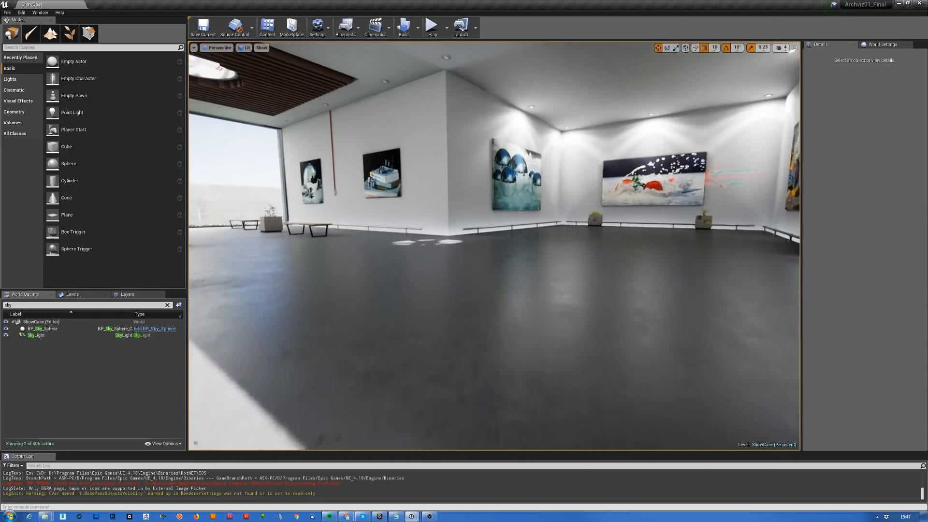
right_click_drag(398, 331, 271, 310)
key("w")
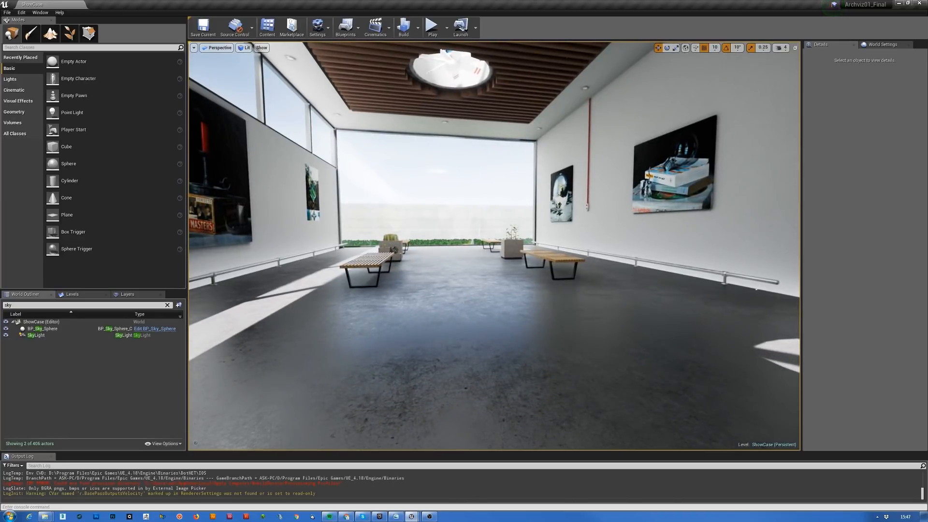
mouse_move(270, 310)
right_mouse_down()
mouse_move(160, 309)
mouse_move(275, 309)
mouse_move(247, 312)
mouse_move(244, 298)
mouse_move(49, 306)
right_mouse_up()
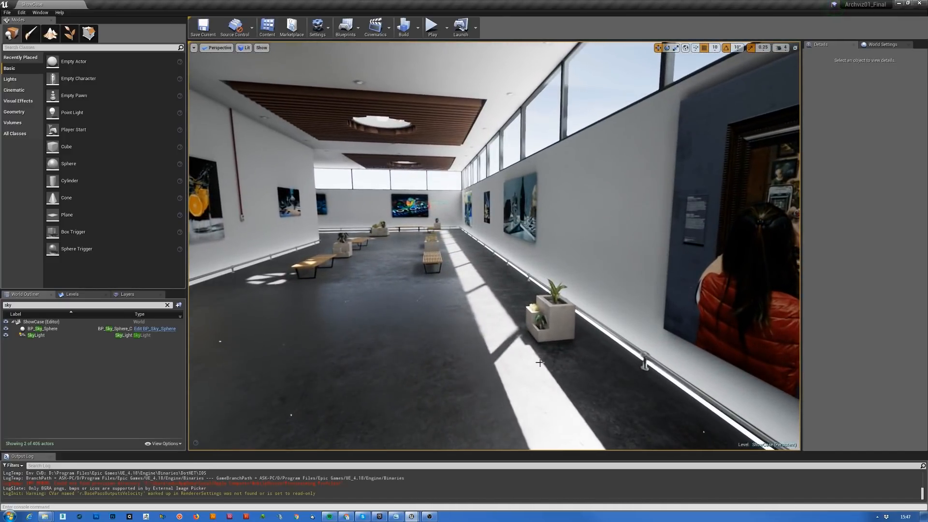
key("w")
key("w")
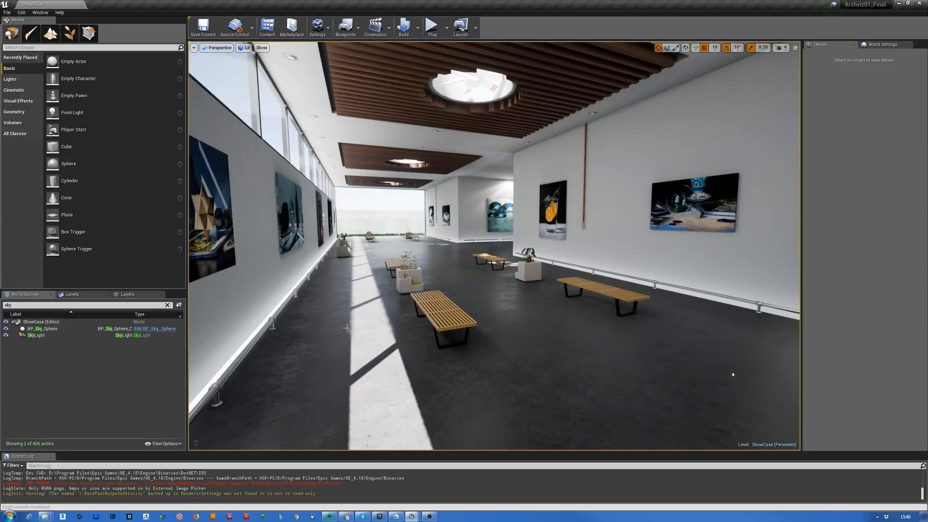
Switch to the browser's ArtStation page "Recreating Dark Souls 3 in UE4" and look through its environment and modular asset images.
left_click(346, 517)
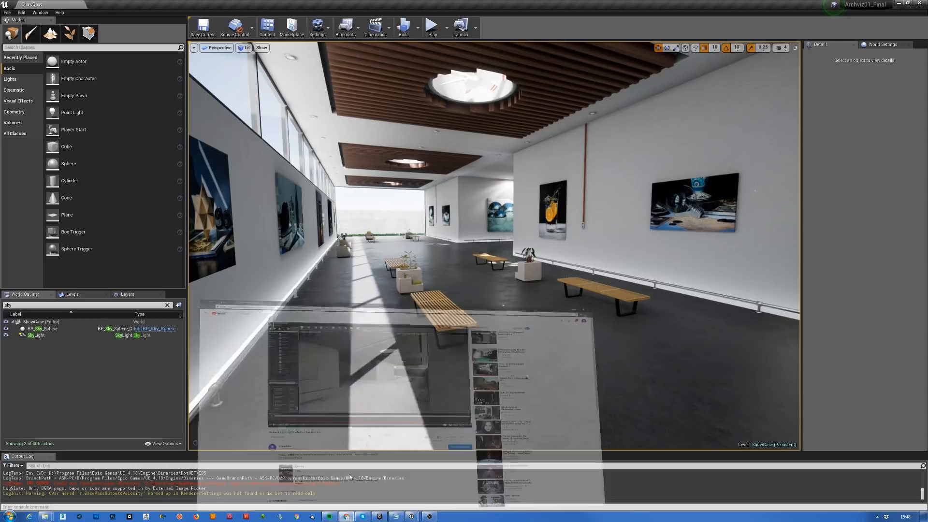
left_click(42, 5)
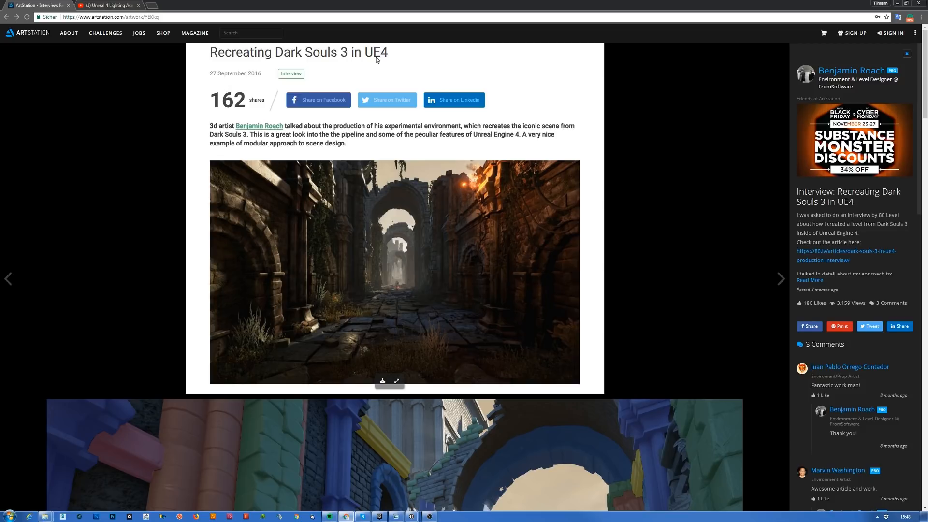
scroll(701, 262, "down", 6)
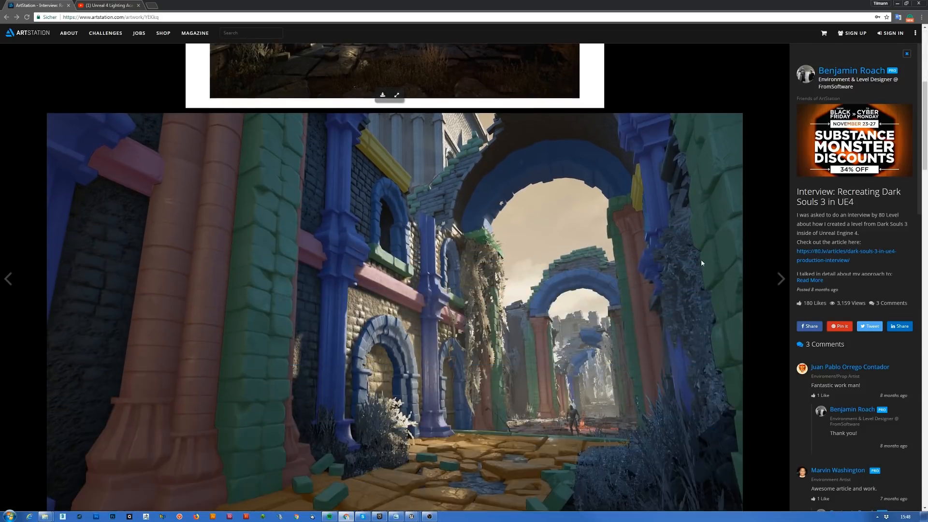
scroll(663, 295, "down", 8)
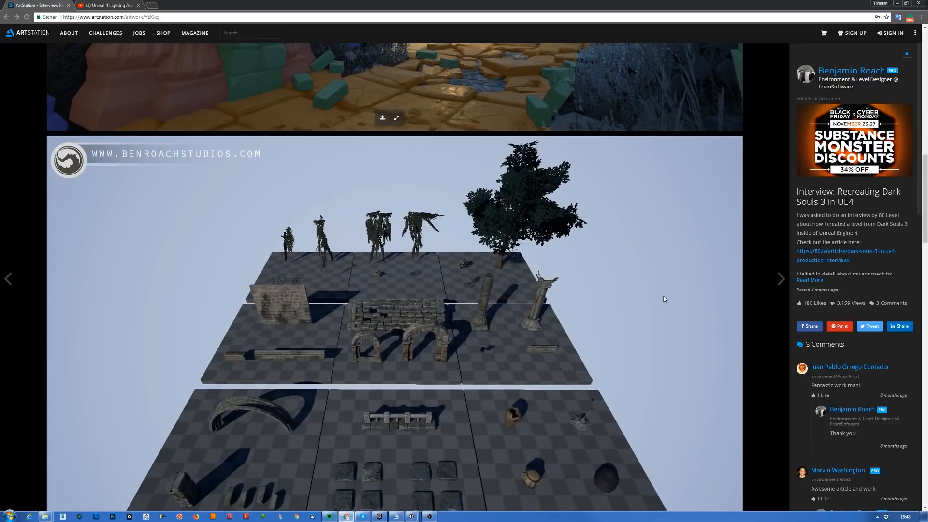
scroll(625, 360, "down", 8)
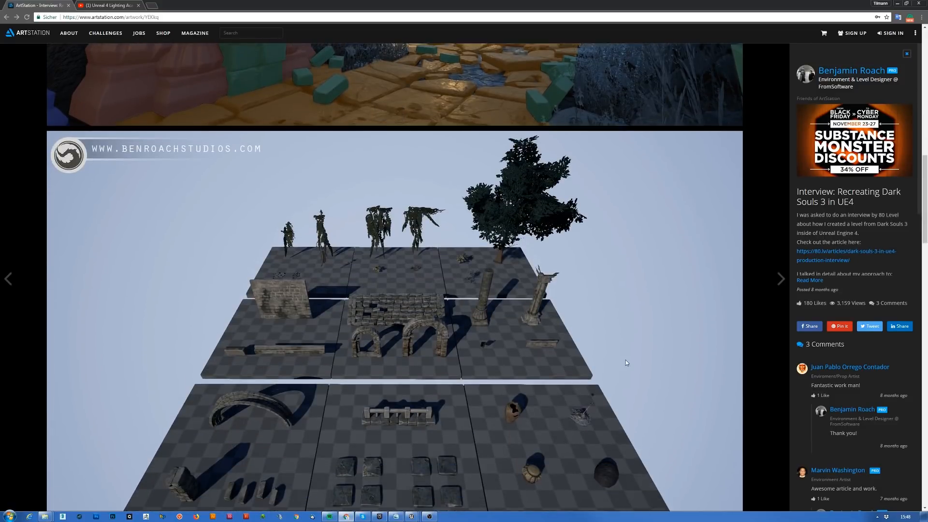
scroll(627, 354, "down", 3)
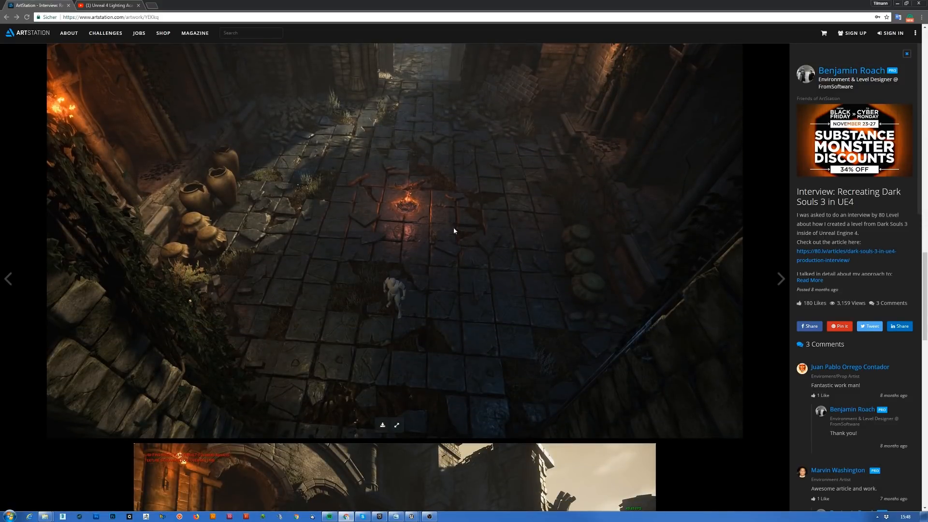
scroll(613, 270, "down", 7)
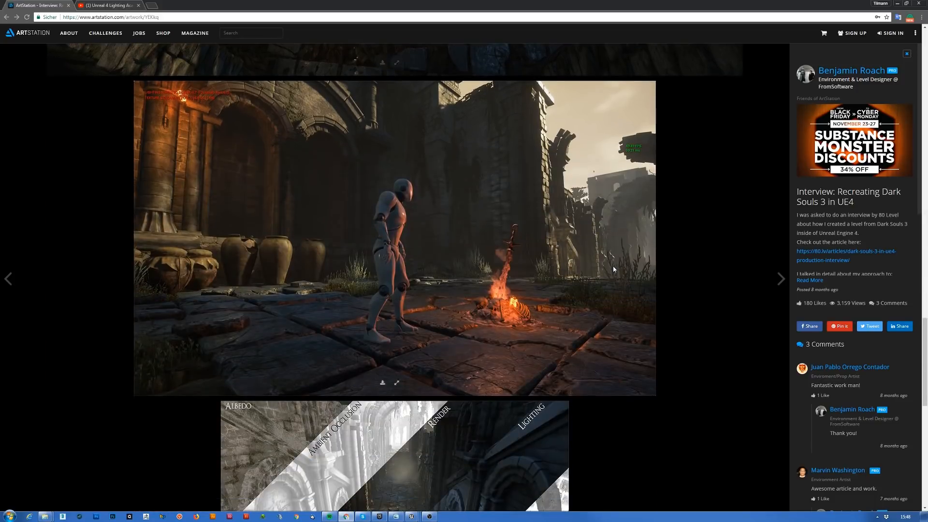
scroll(425, 283, "up", 20)
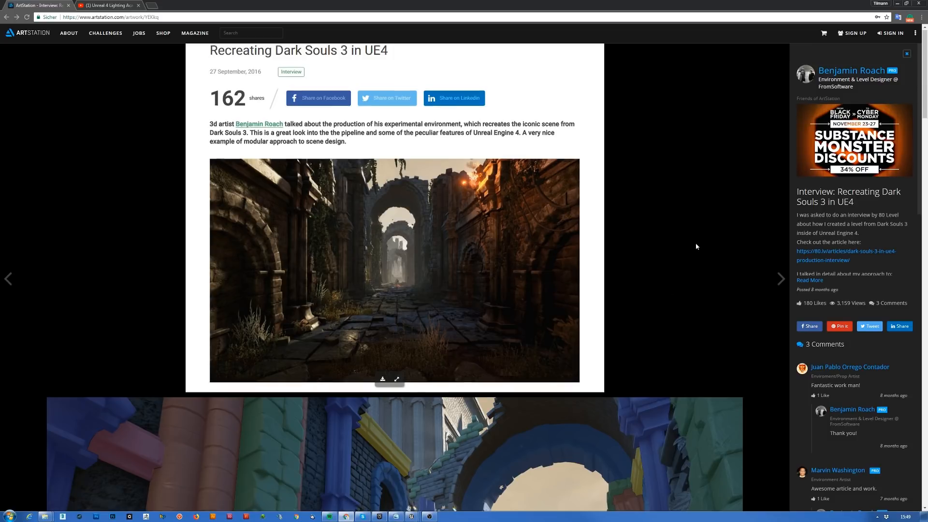
Play the embedded "[UE4] Dark Souls III: Farron Keep Perimeter" video with its sound muted and the advertisement overlay dismissed.
scroll(696, 247, "down", 15)
scroll(696, 247, "down", 7)
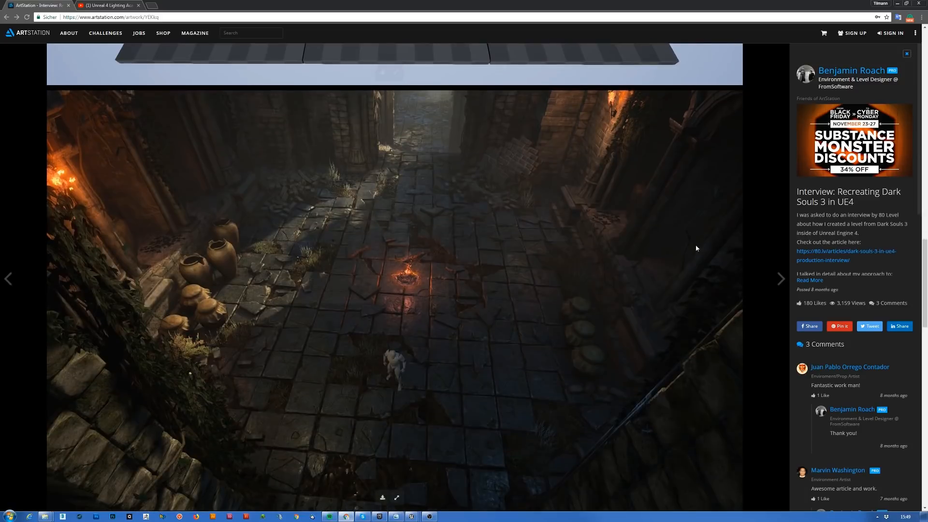
scroll(634, 284, "down", 7)
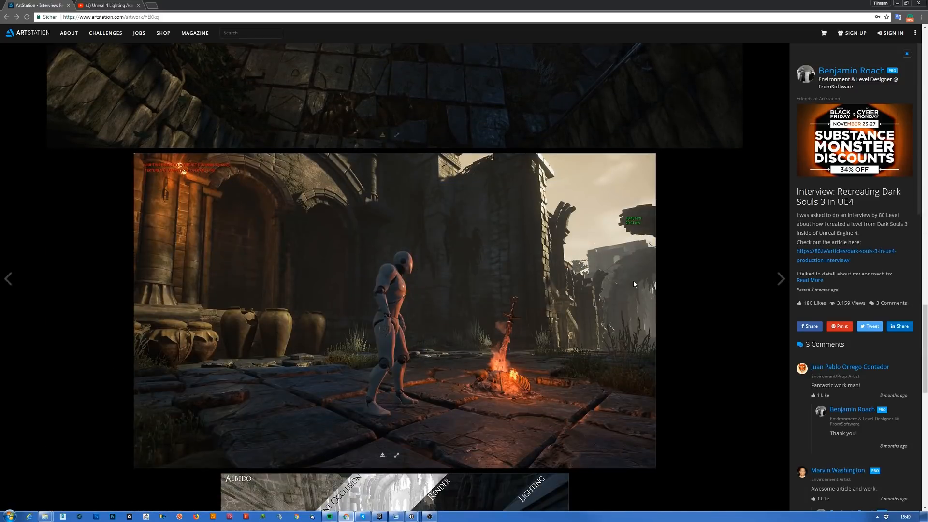
scroll(634, 284, "down", 14)
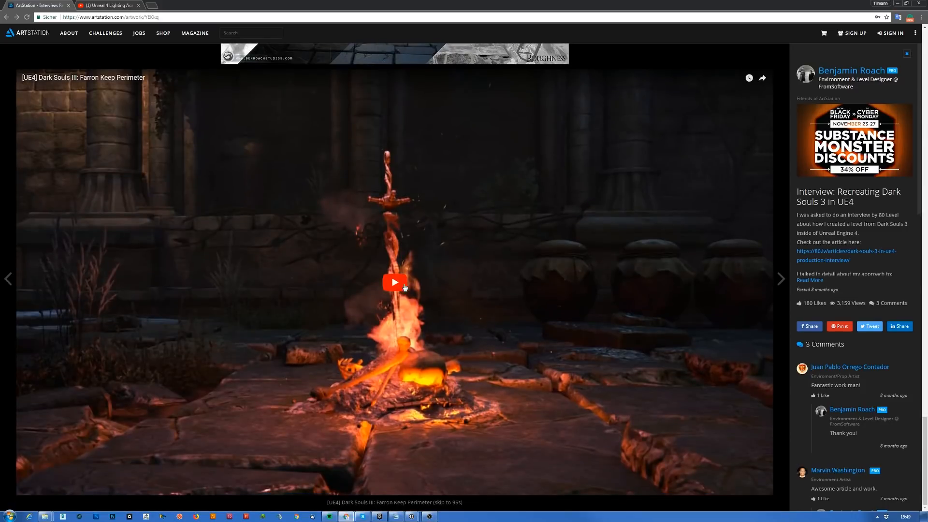
left_click(404, 287)
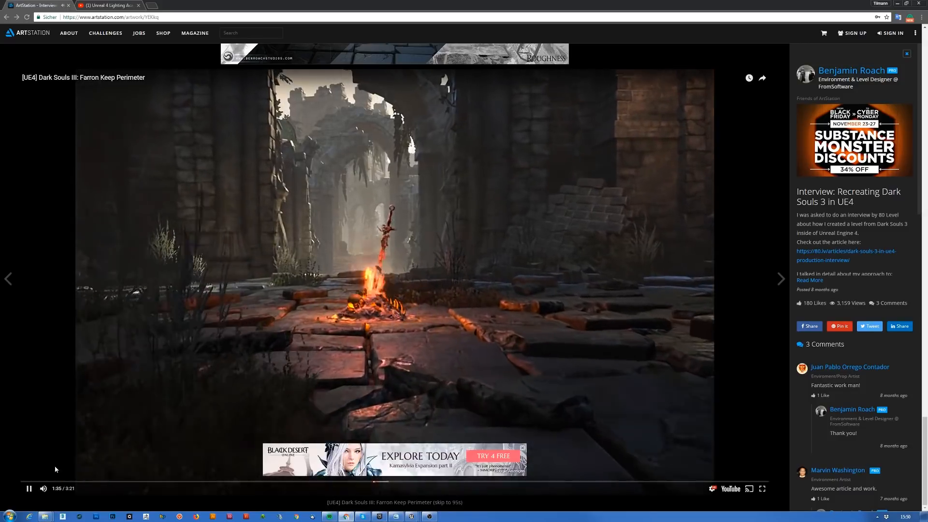
left_click(44, 489)
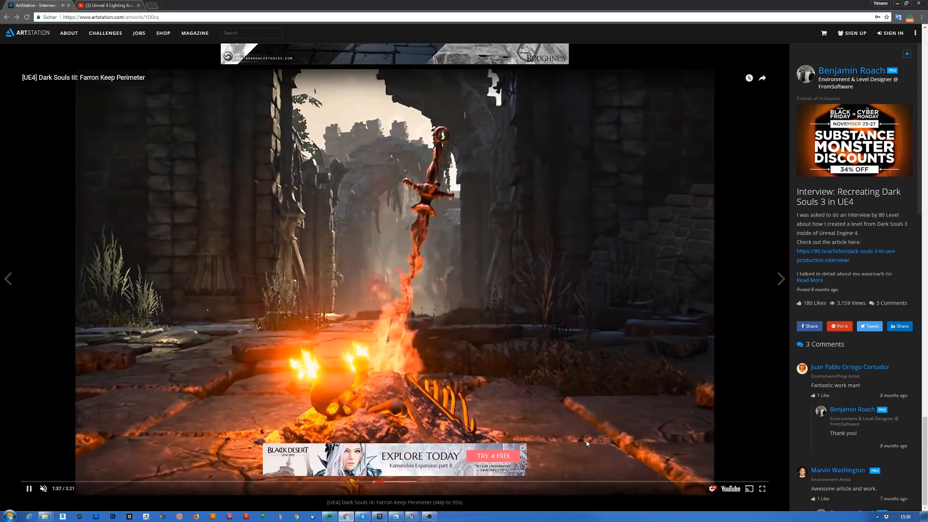
left_click(523, 449)
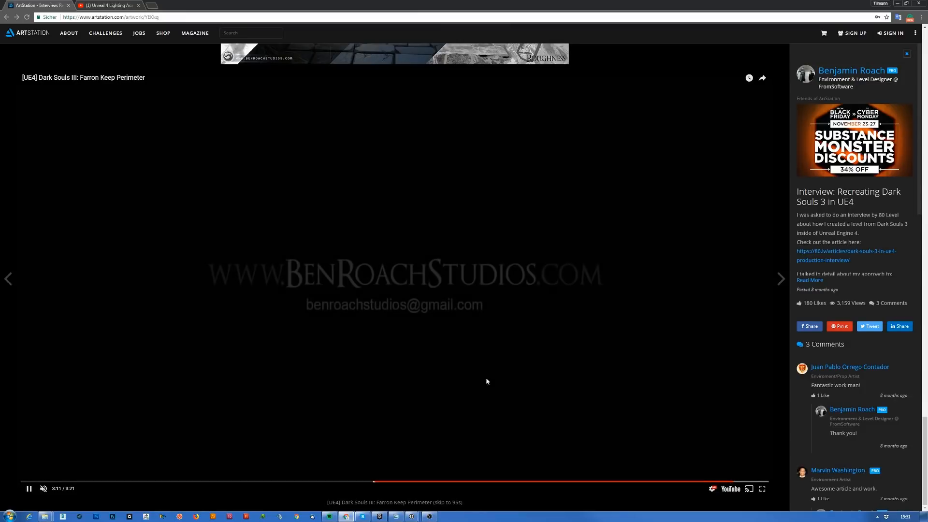
Review the ArtStation images again from the albedo, lighting and roughness breakdown back up to the opening archway picture.
scroll(710, 198, "up", 8)
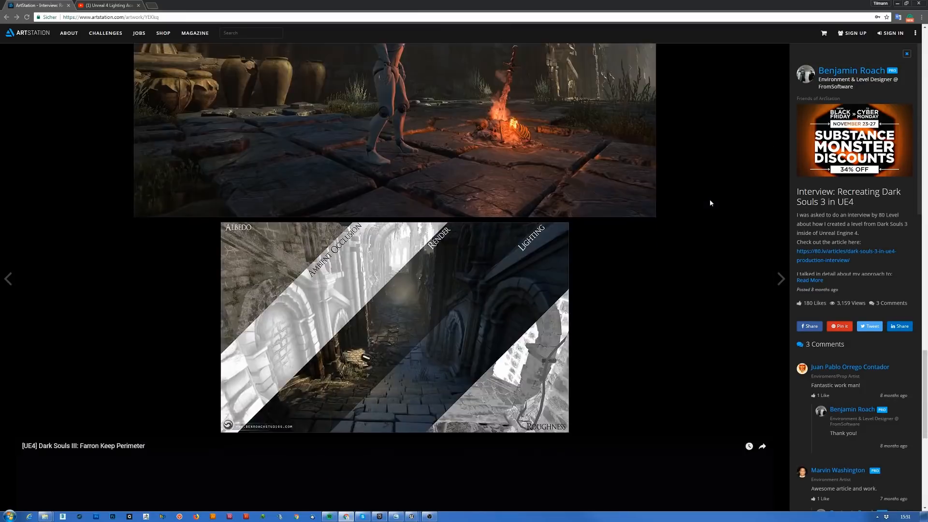
scroll(709, 198, "up", 10)
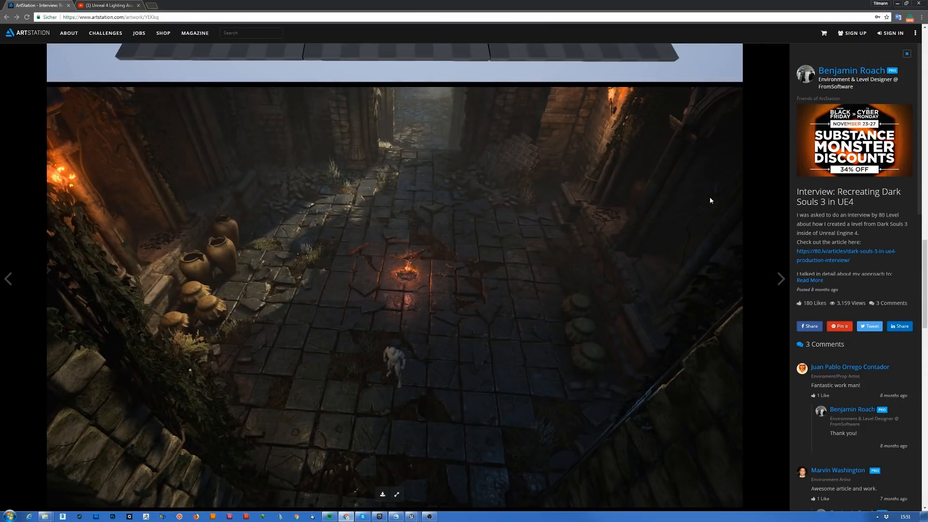
scroll(710, 200, "up", 14)
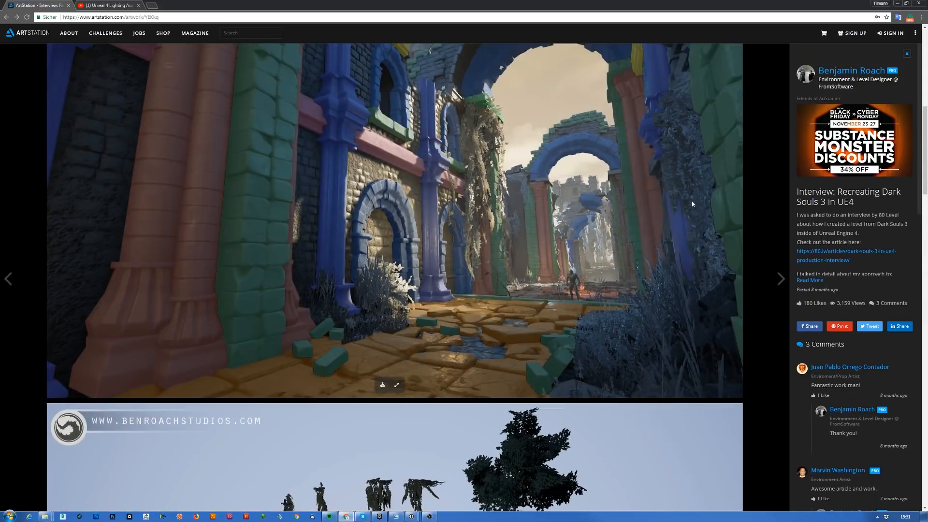
scroll(692, 204, "up", 1)
scroll(689, 203, "up", 7)
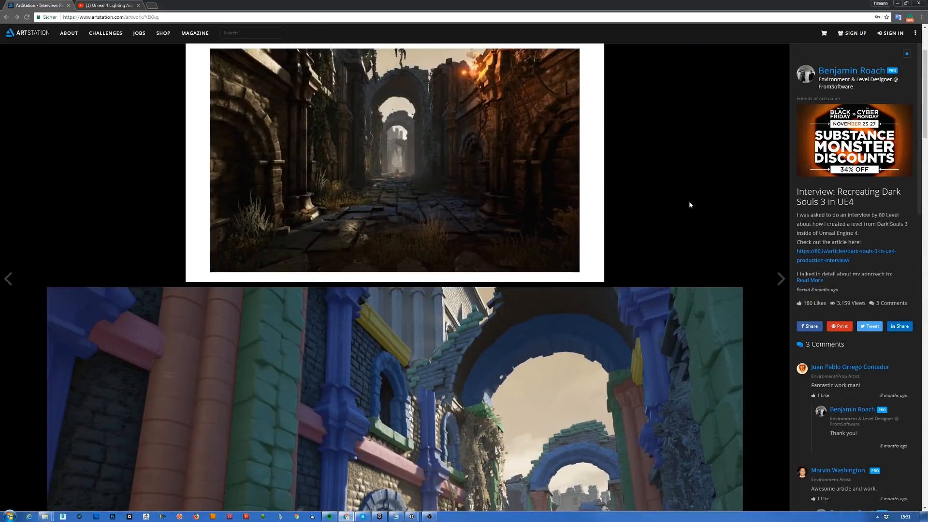